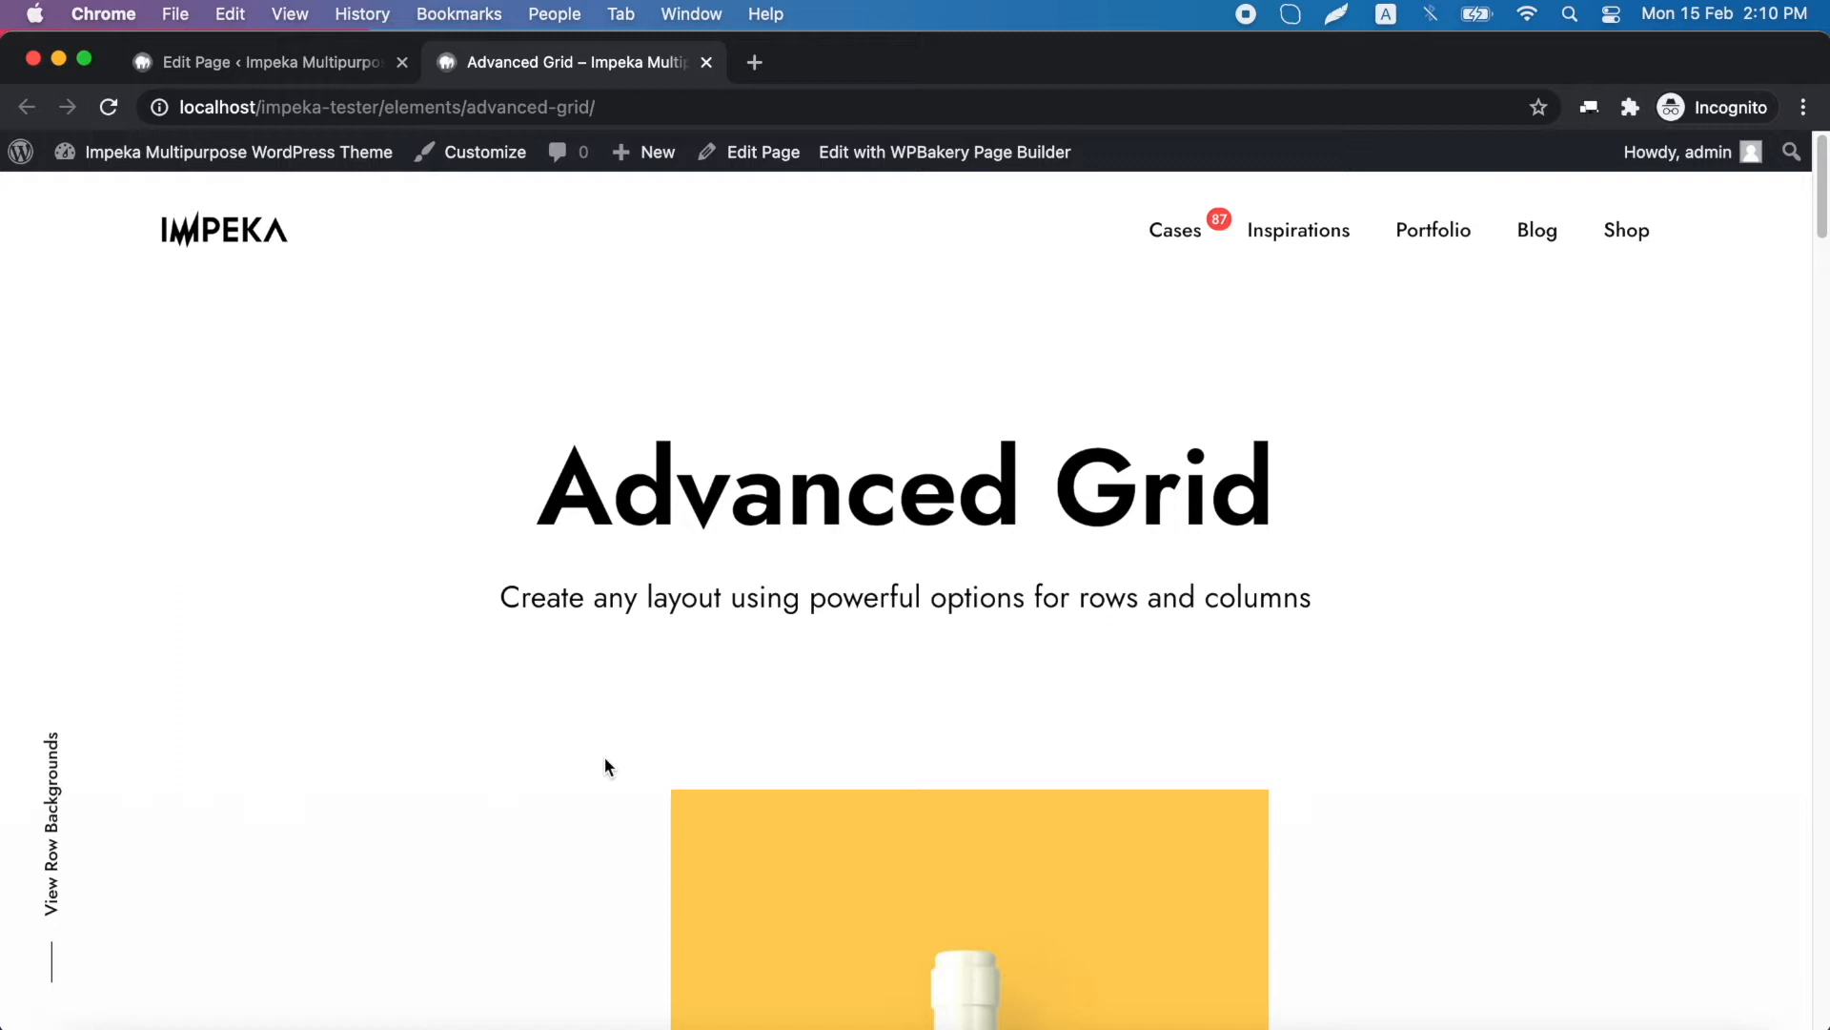
Look through the Advanced Grid page's row and column layouts, ending at the Vertical alignment section
scroll(605, 757, down, 5)
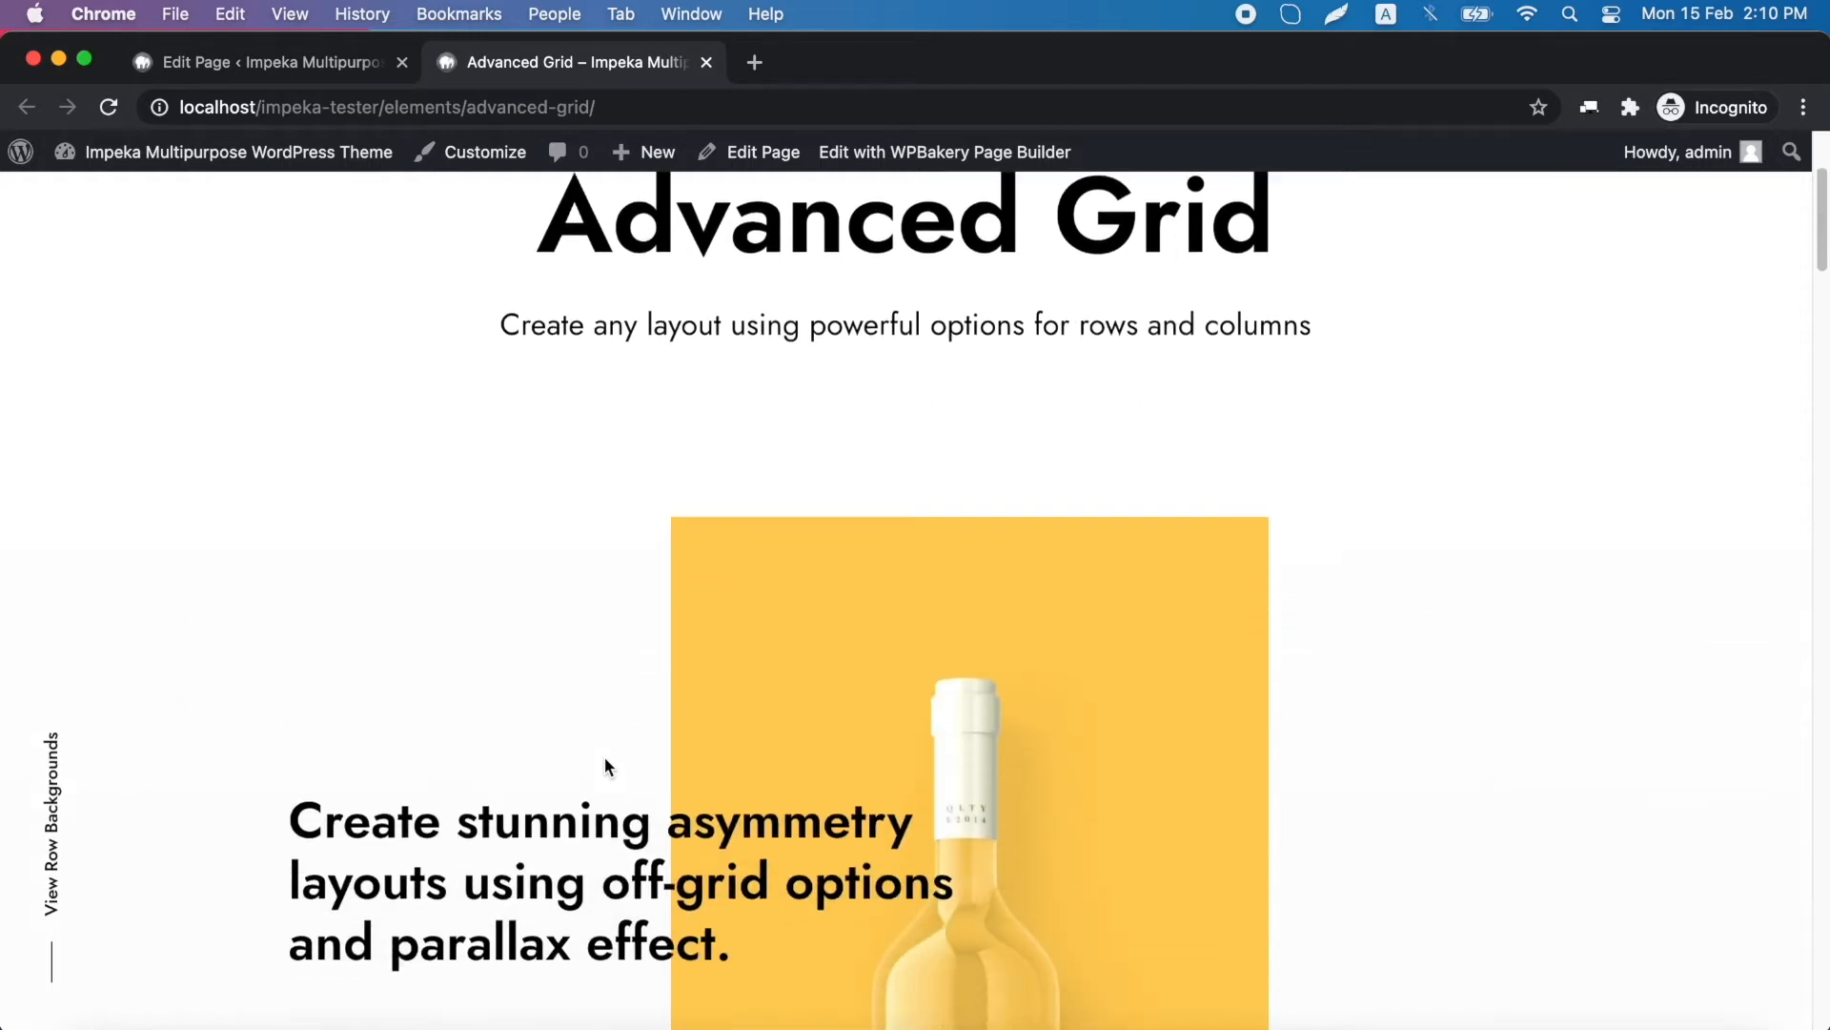
scroll(605, 757, down, 12)
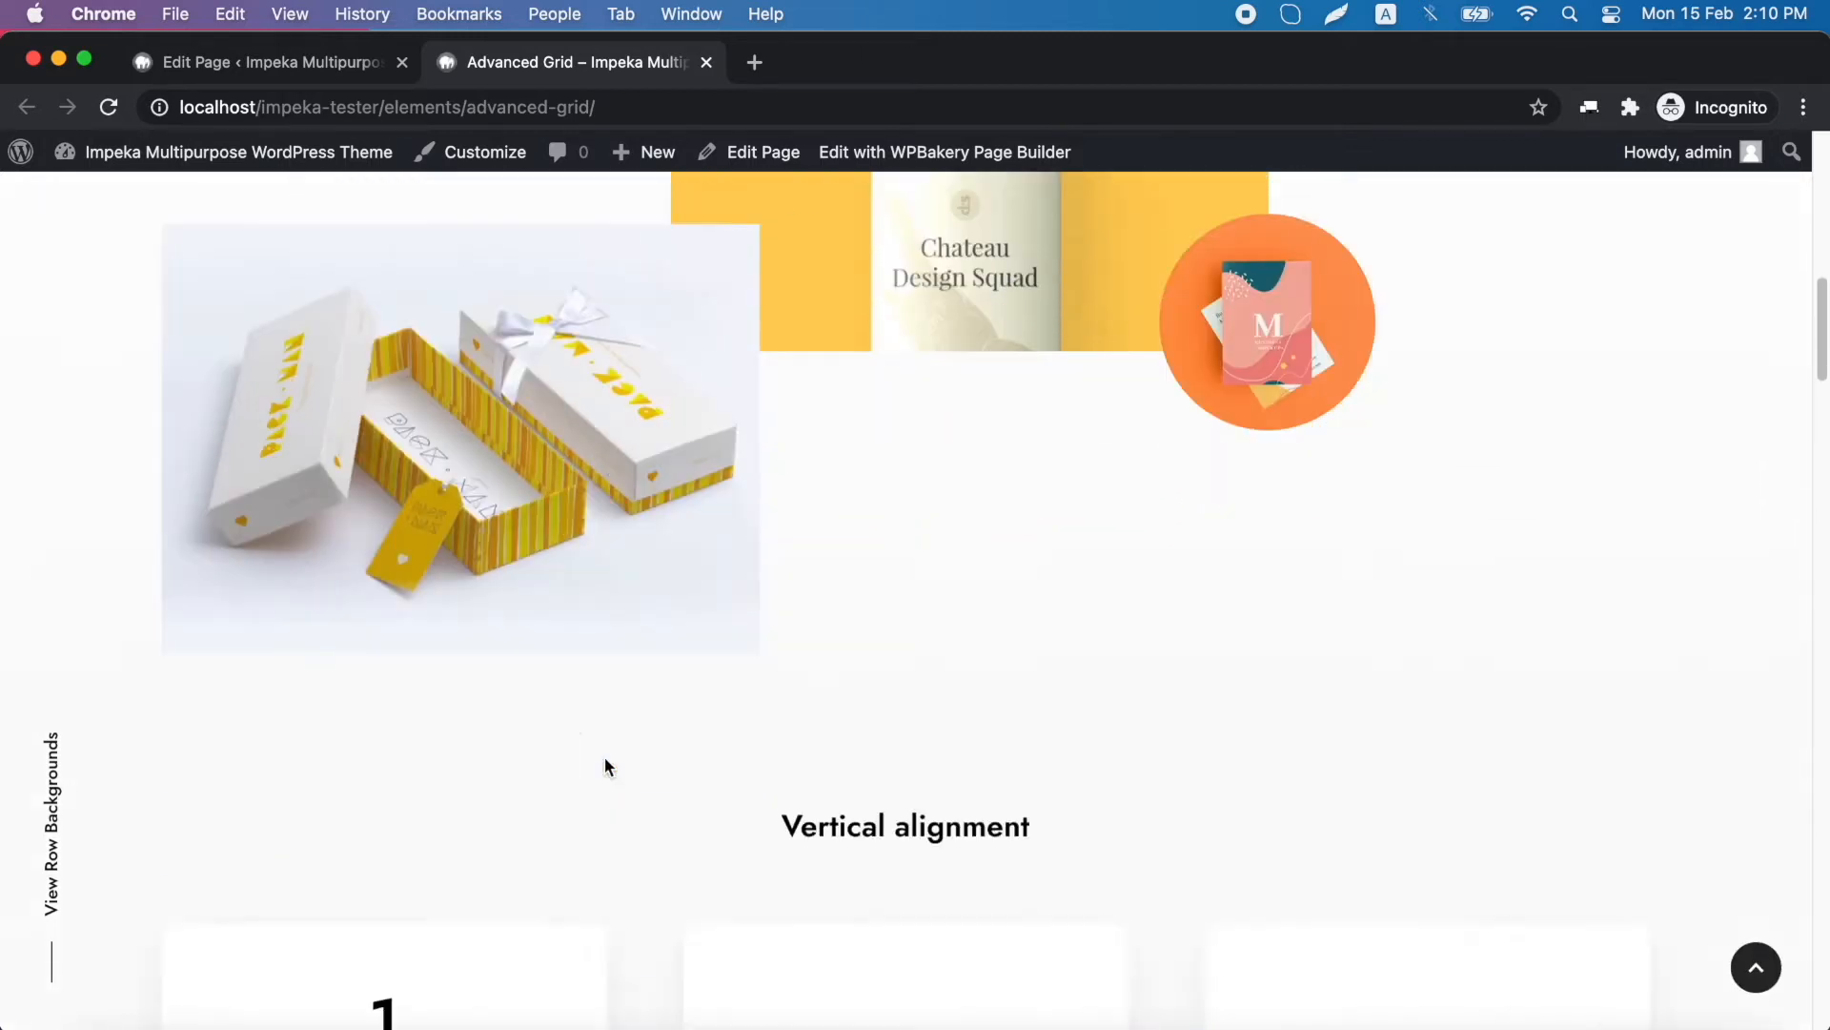
scroll(604, 758, down, 8)
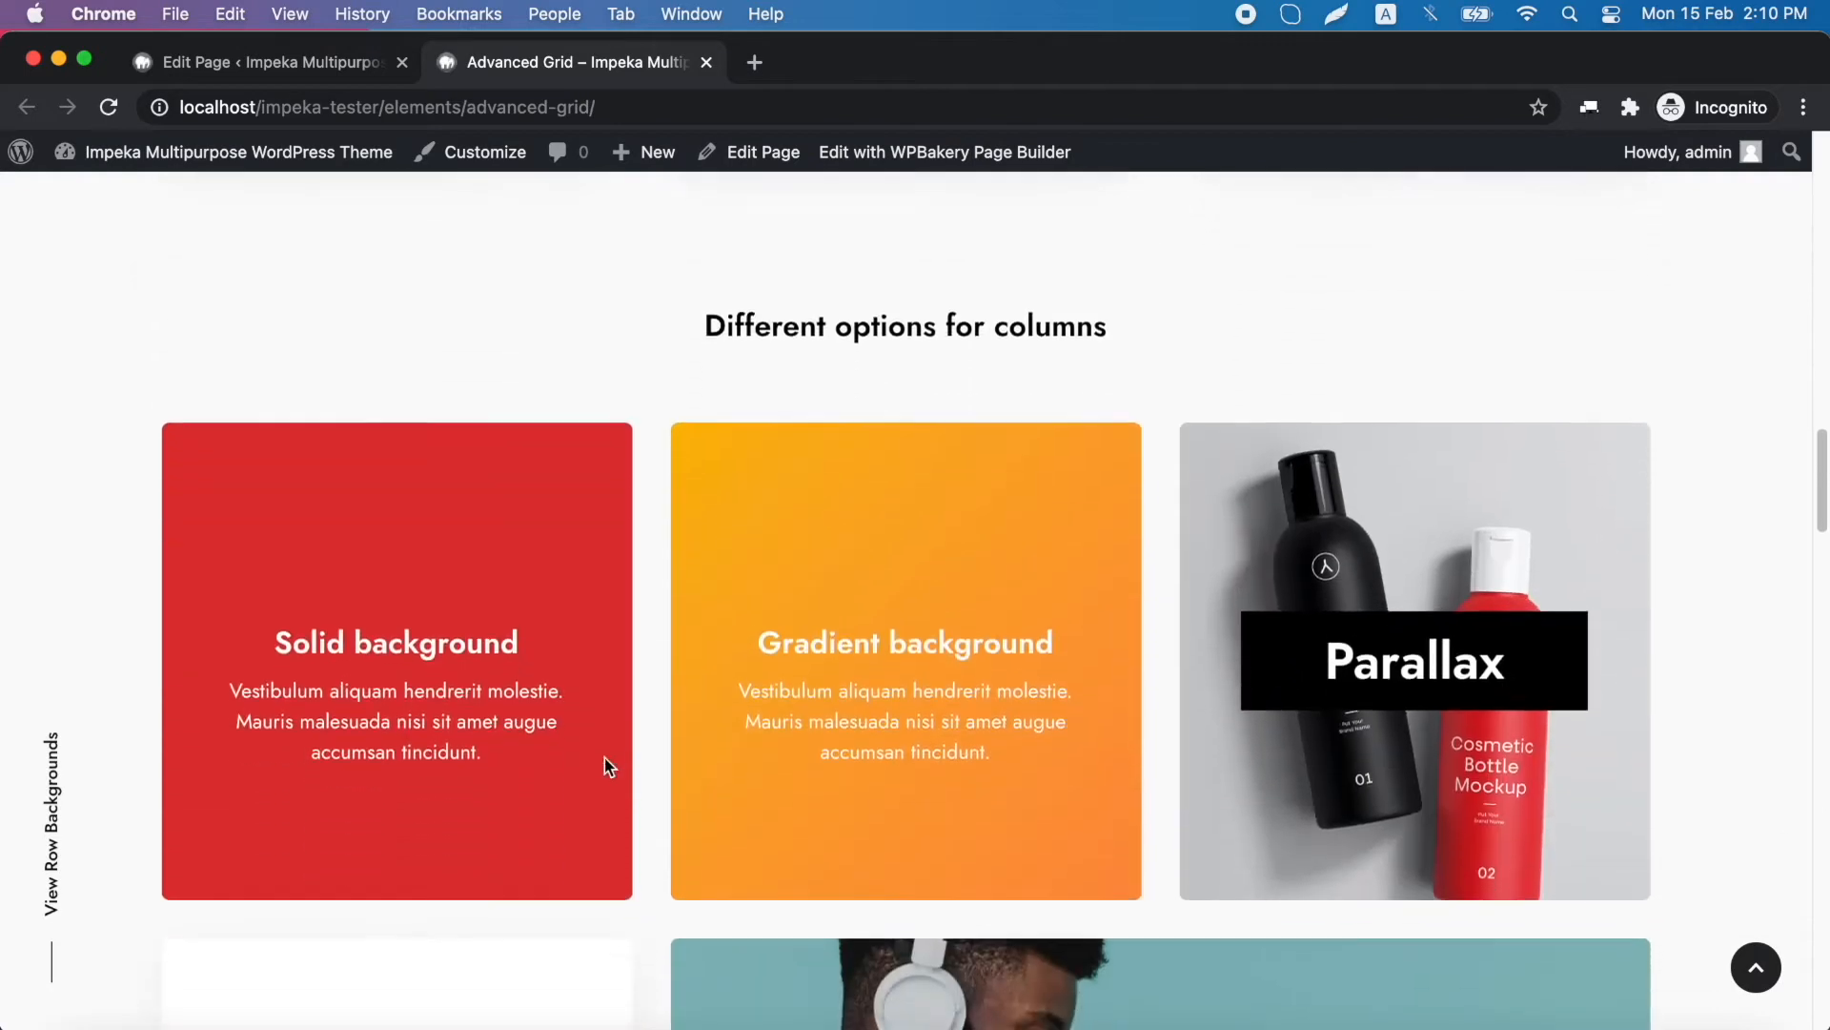
scroll(605, 759, down, 10)
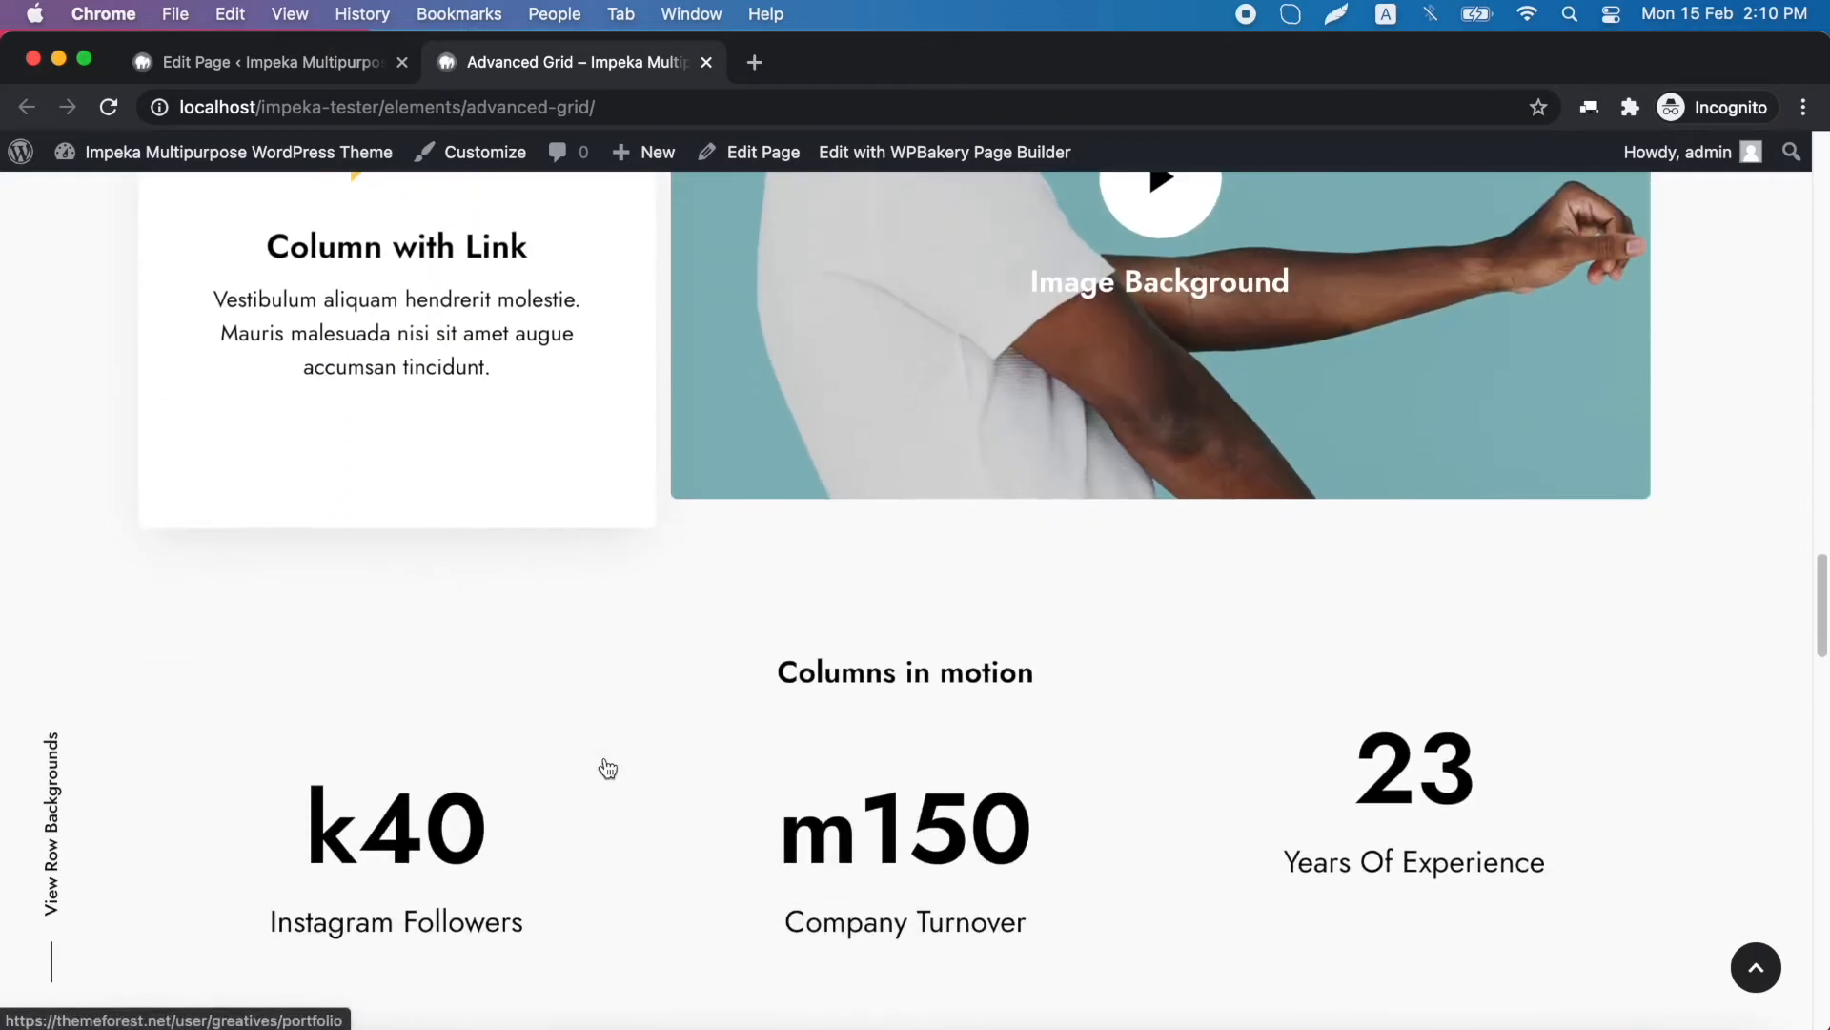
scroll(605, 759, down, 10)
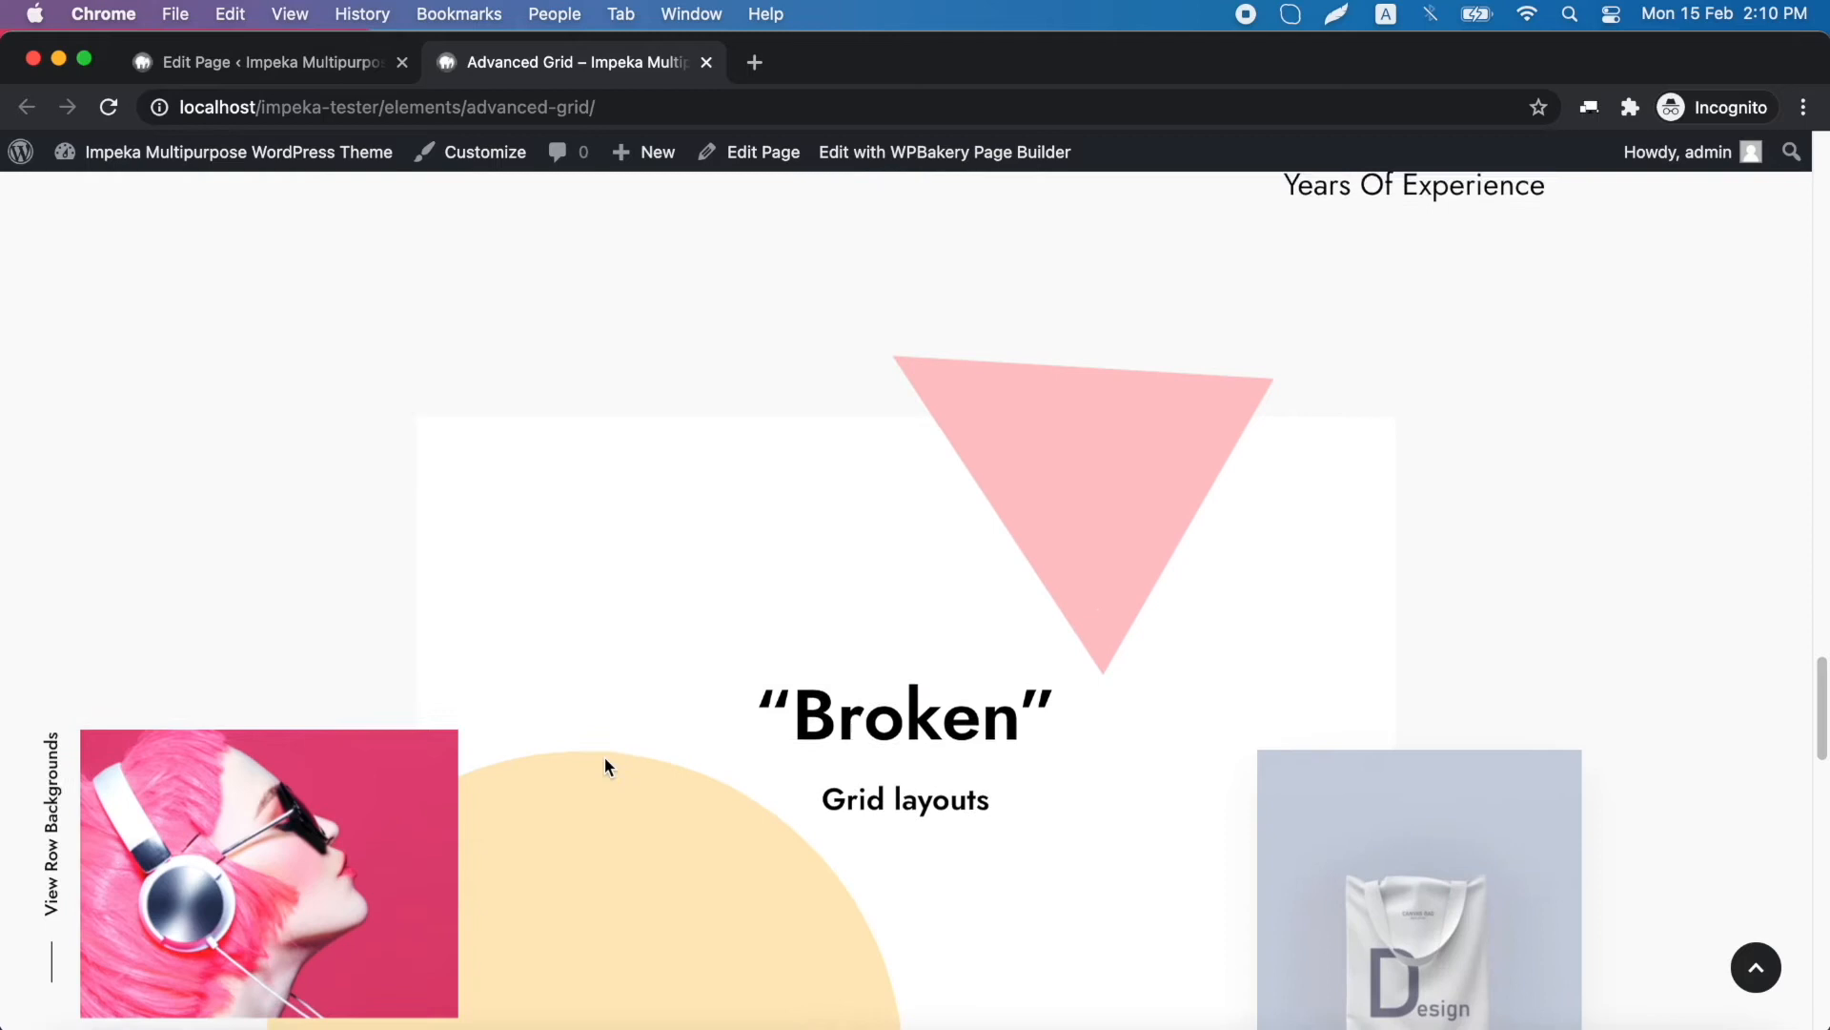
scroll(605, 757, up, 15)
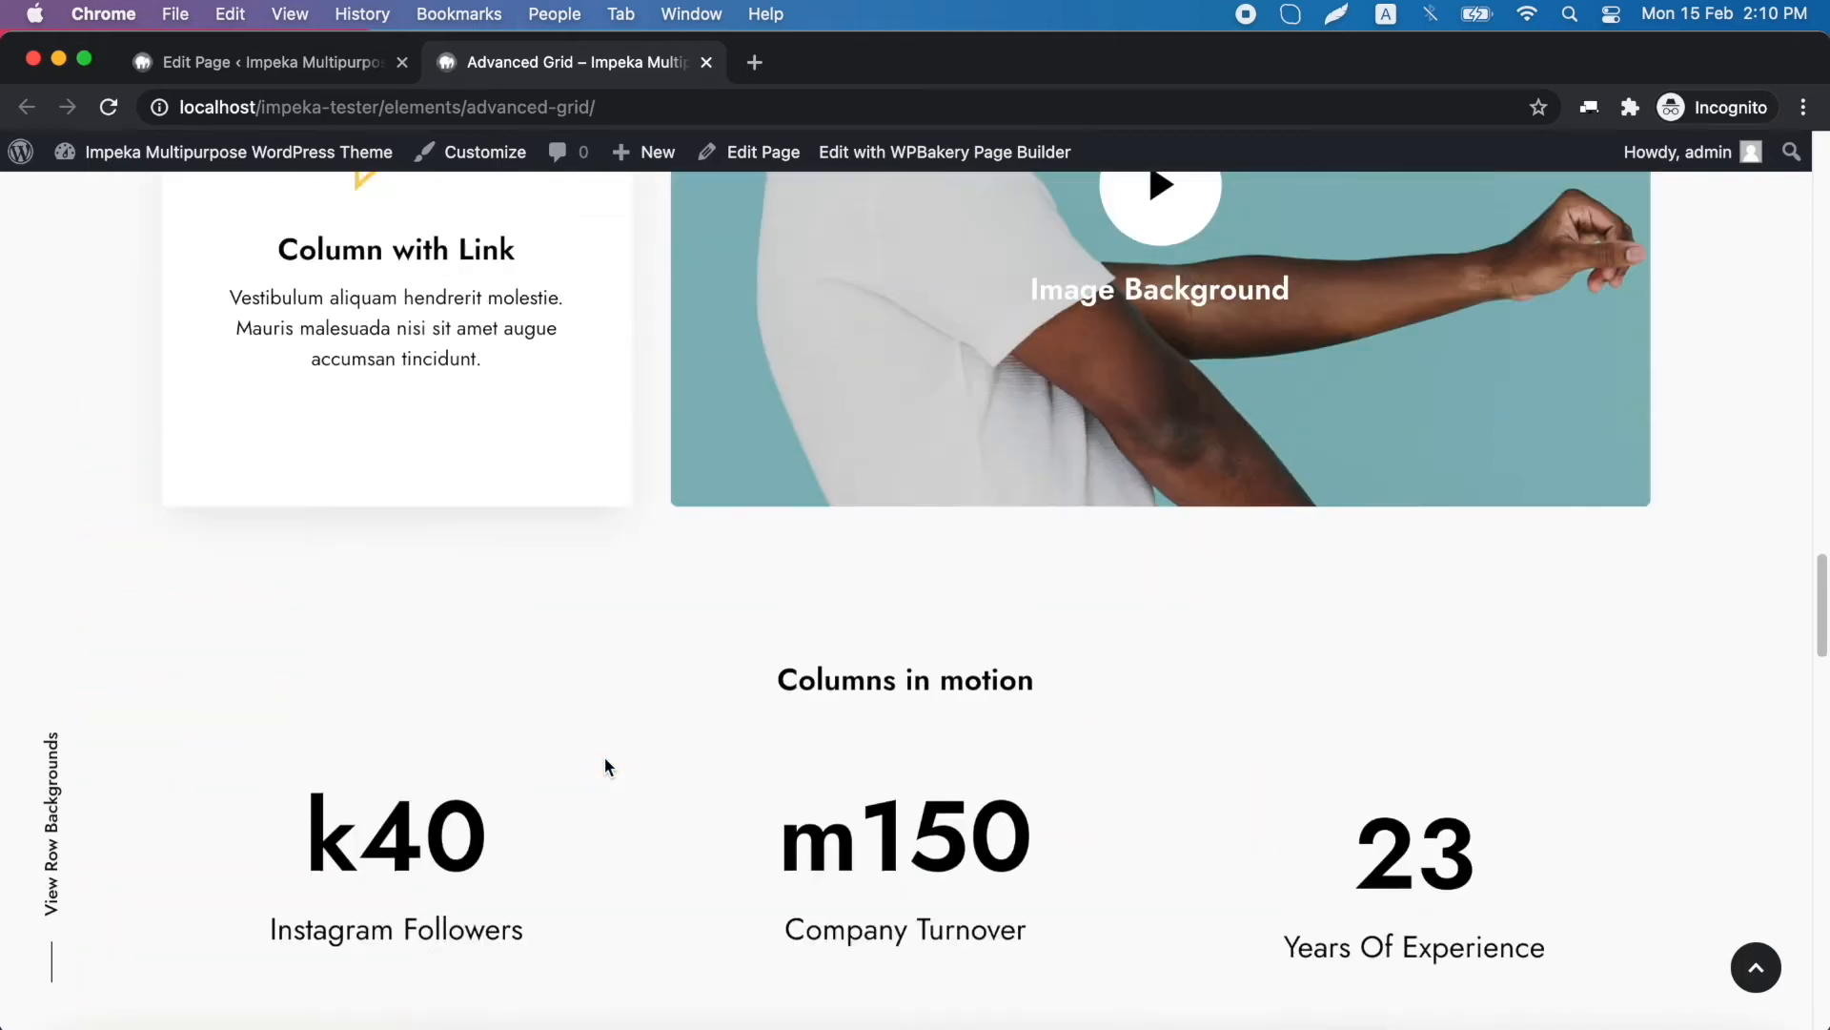
scroll(604, 757, up, 20)
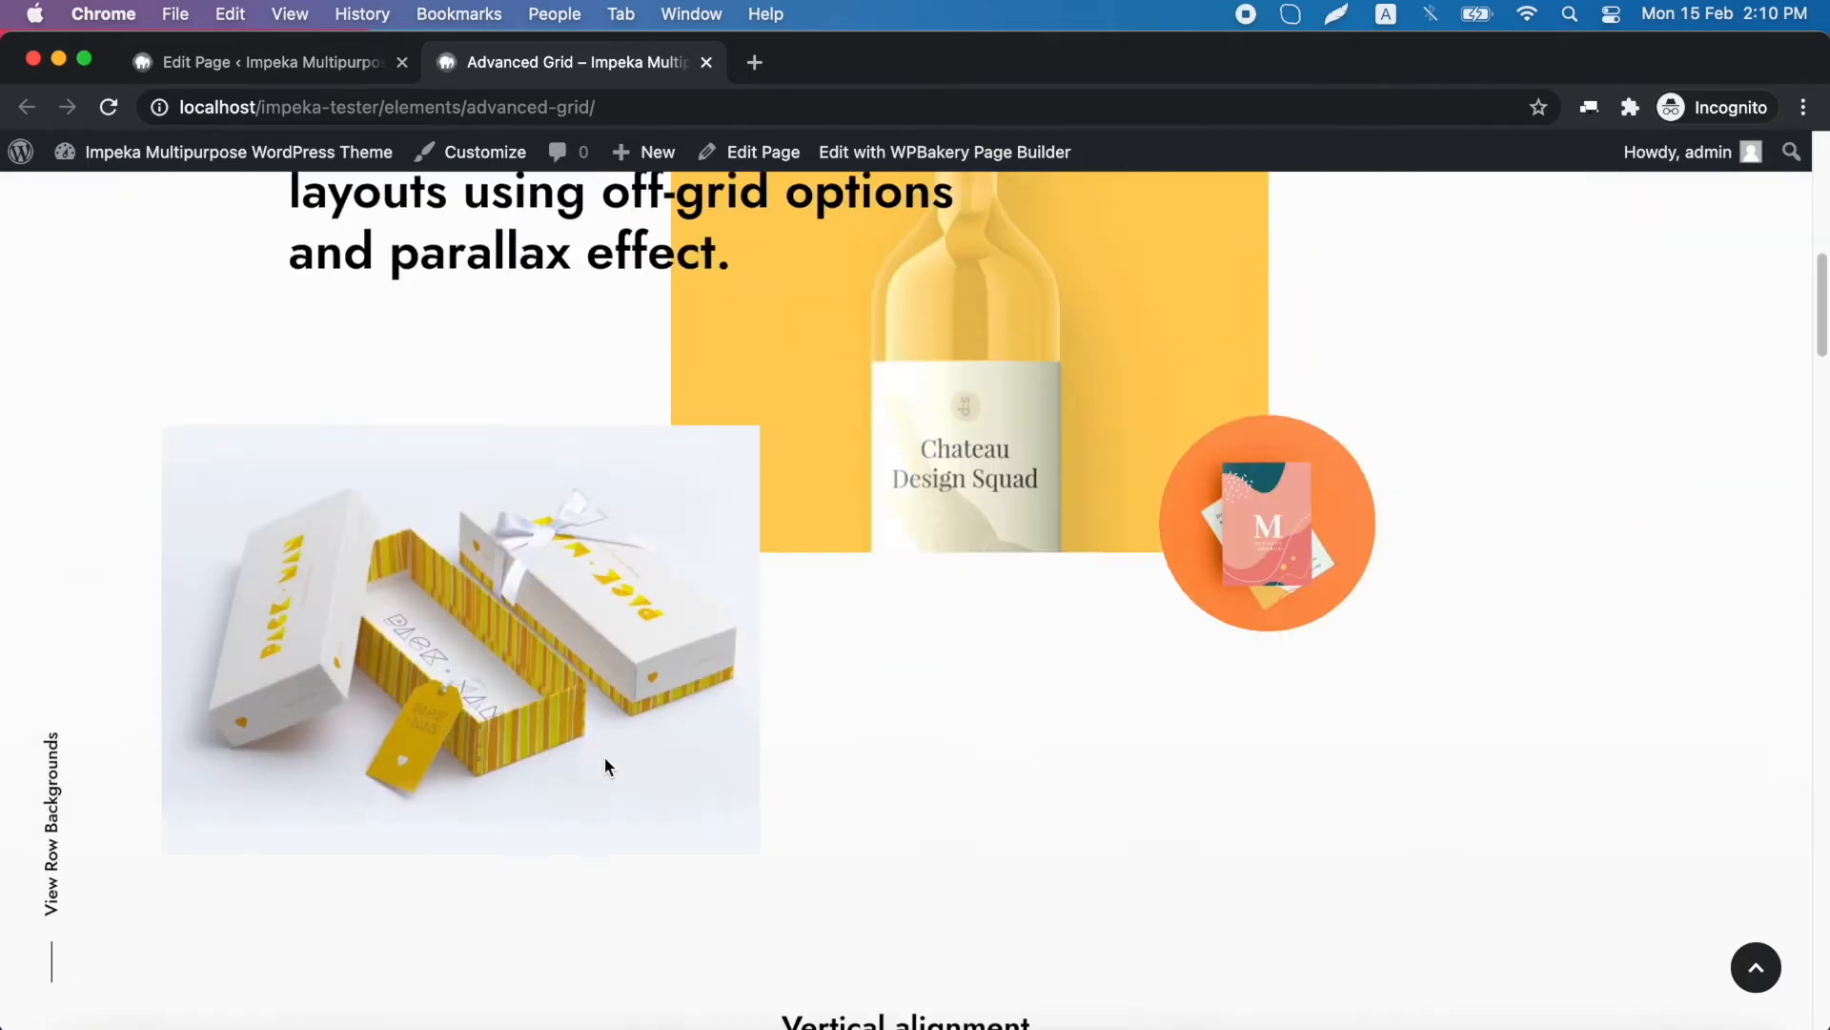
scroll(606, 760, down, 4)
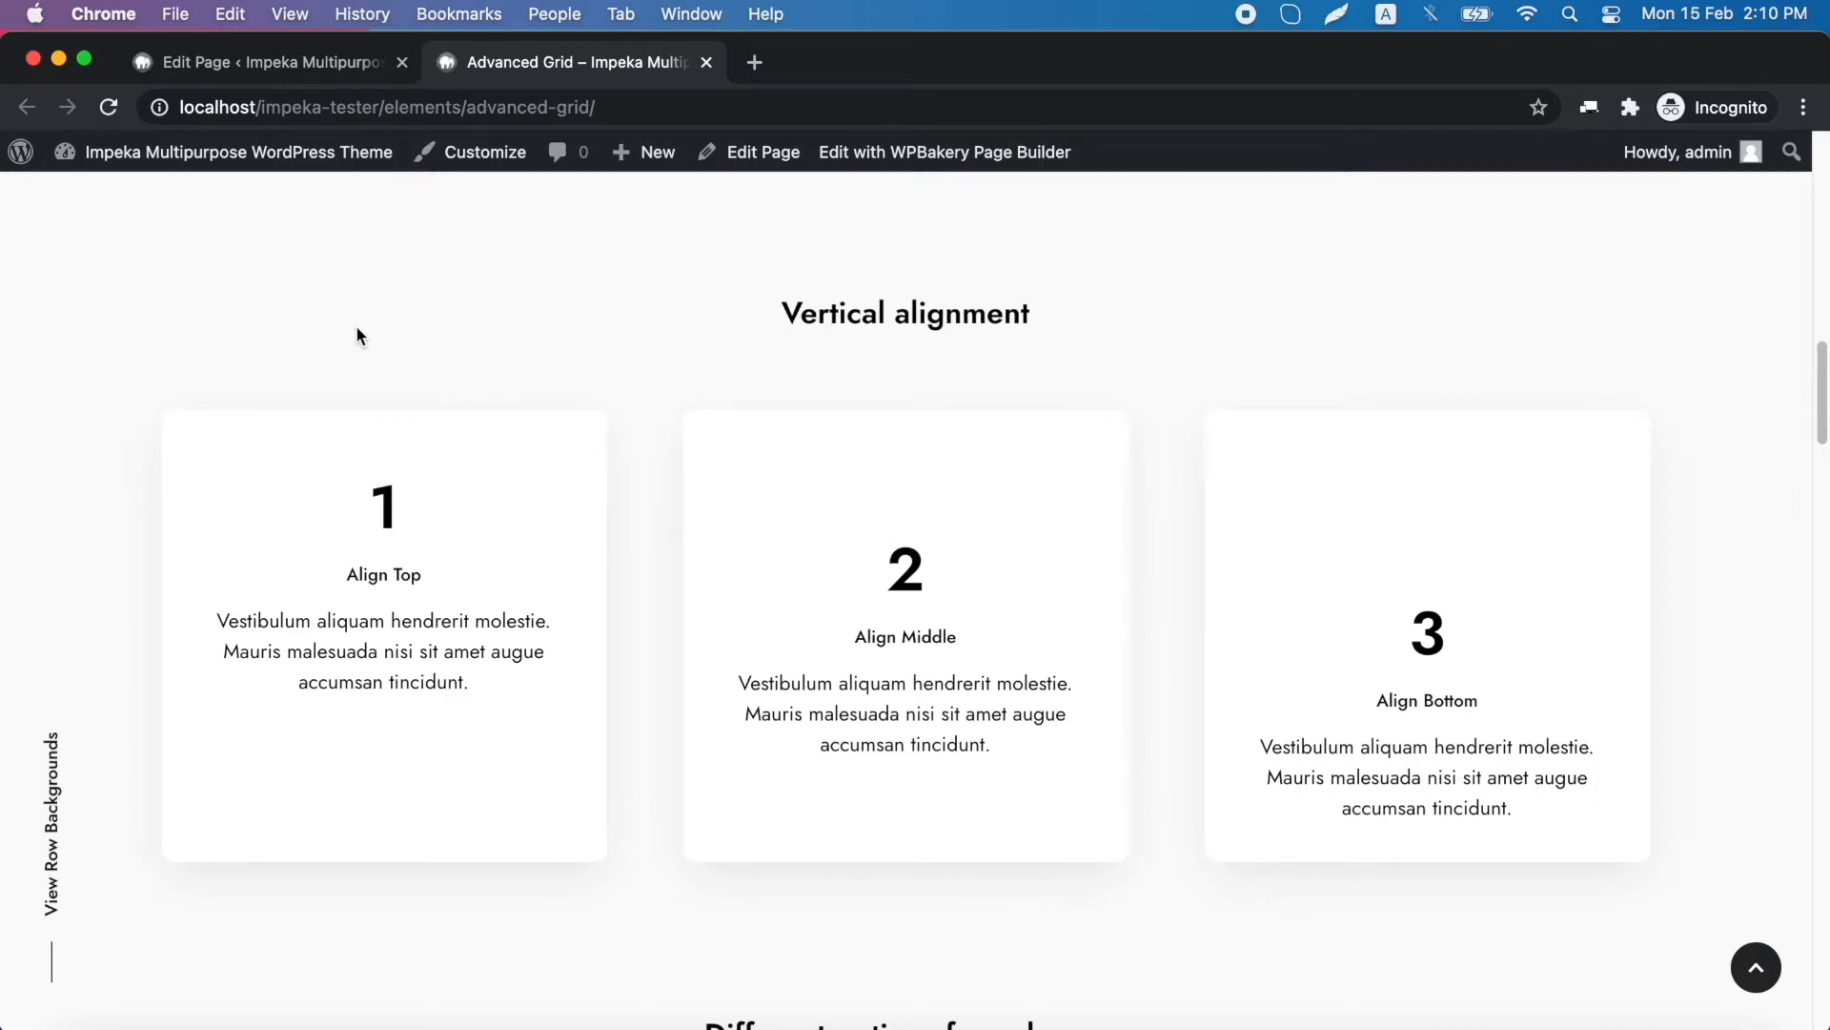
In the page editor, set the Vertical Content Position of the "Align Top" column to Bottom and save the column settings
click(256, 64)
scroll(224, 341, down, 10)
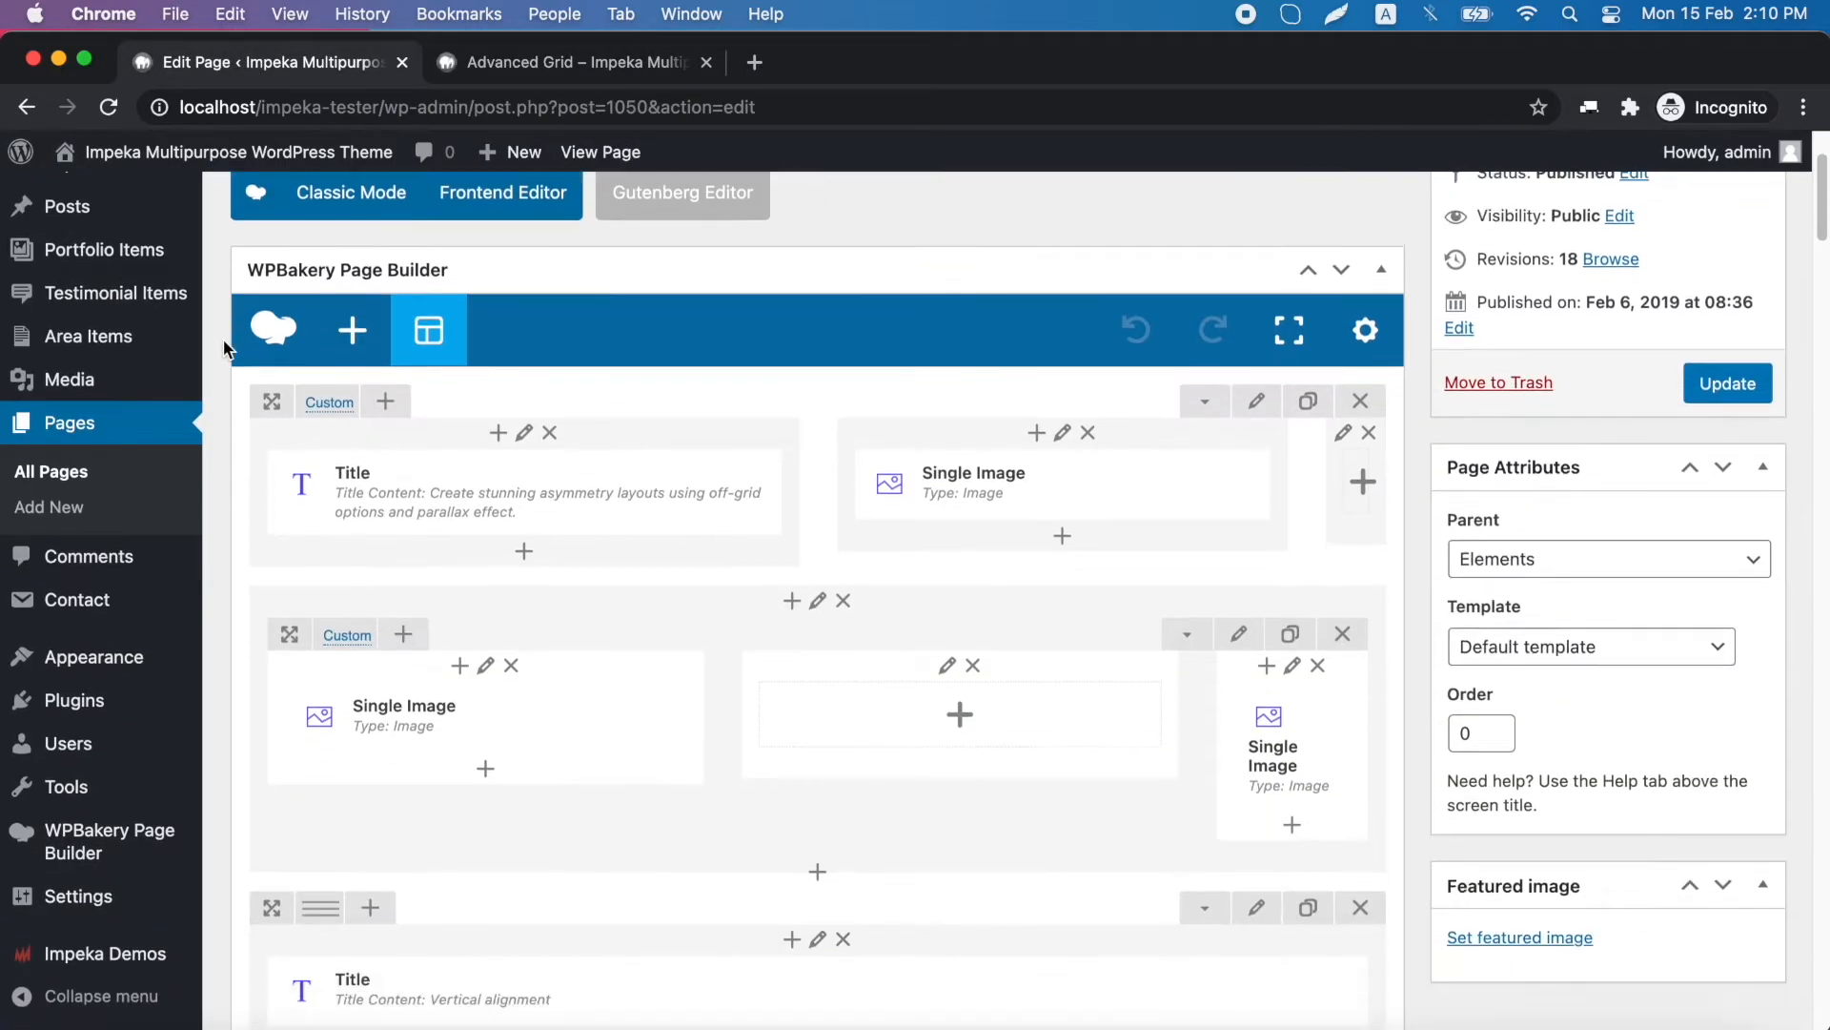
scroll(223, 339, down, 2)
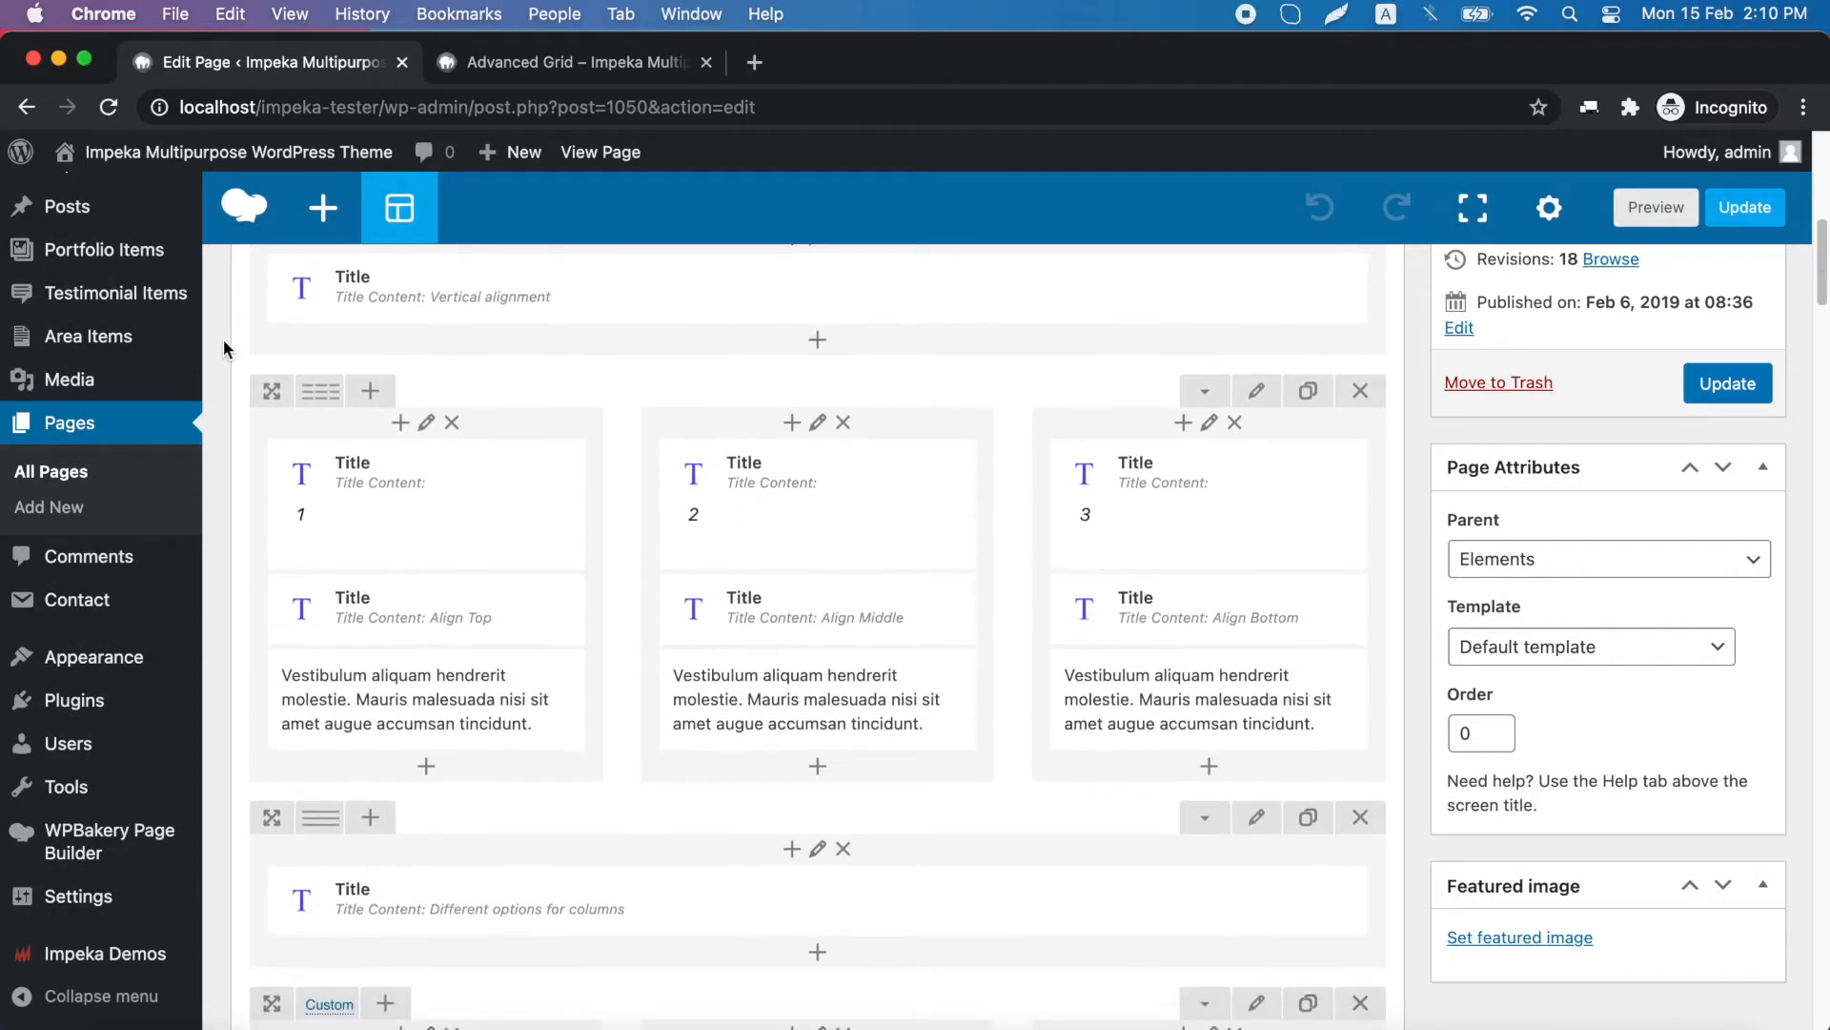
click(427, 423)
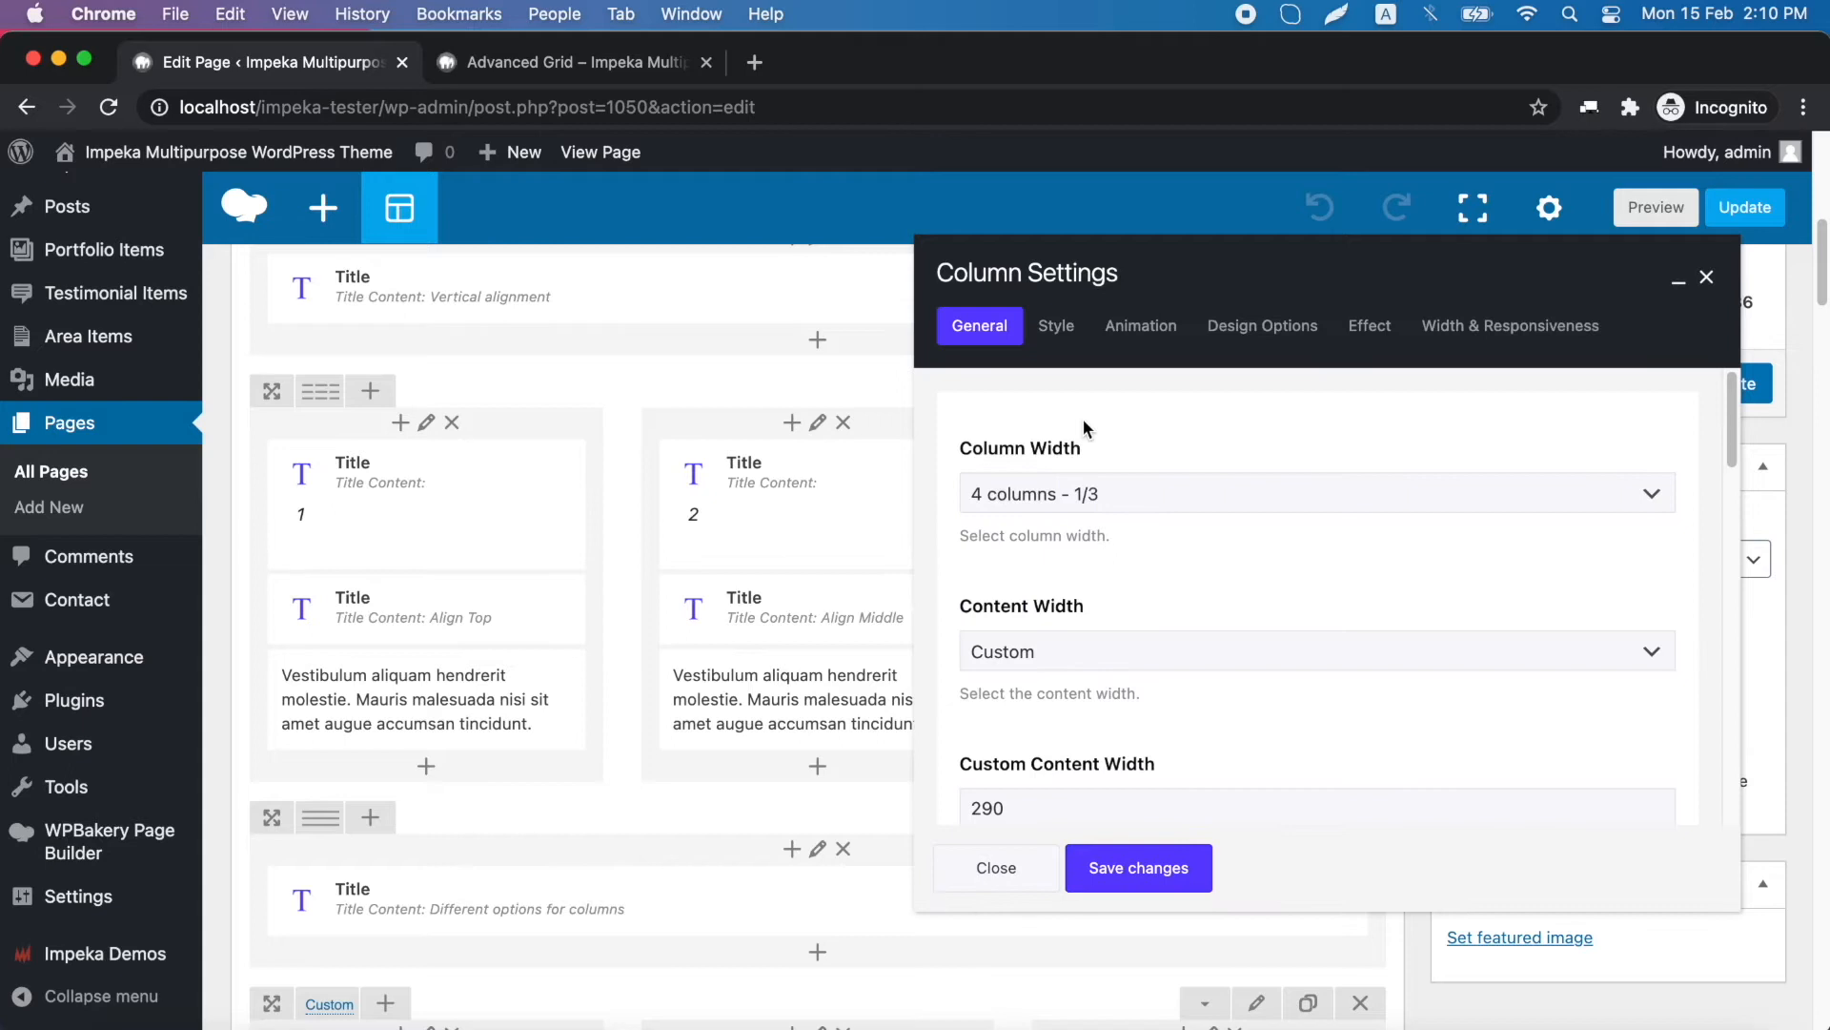
scroll(1151, 452, down, 5)
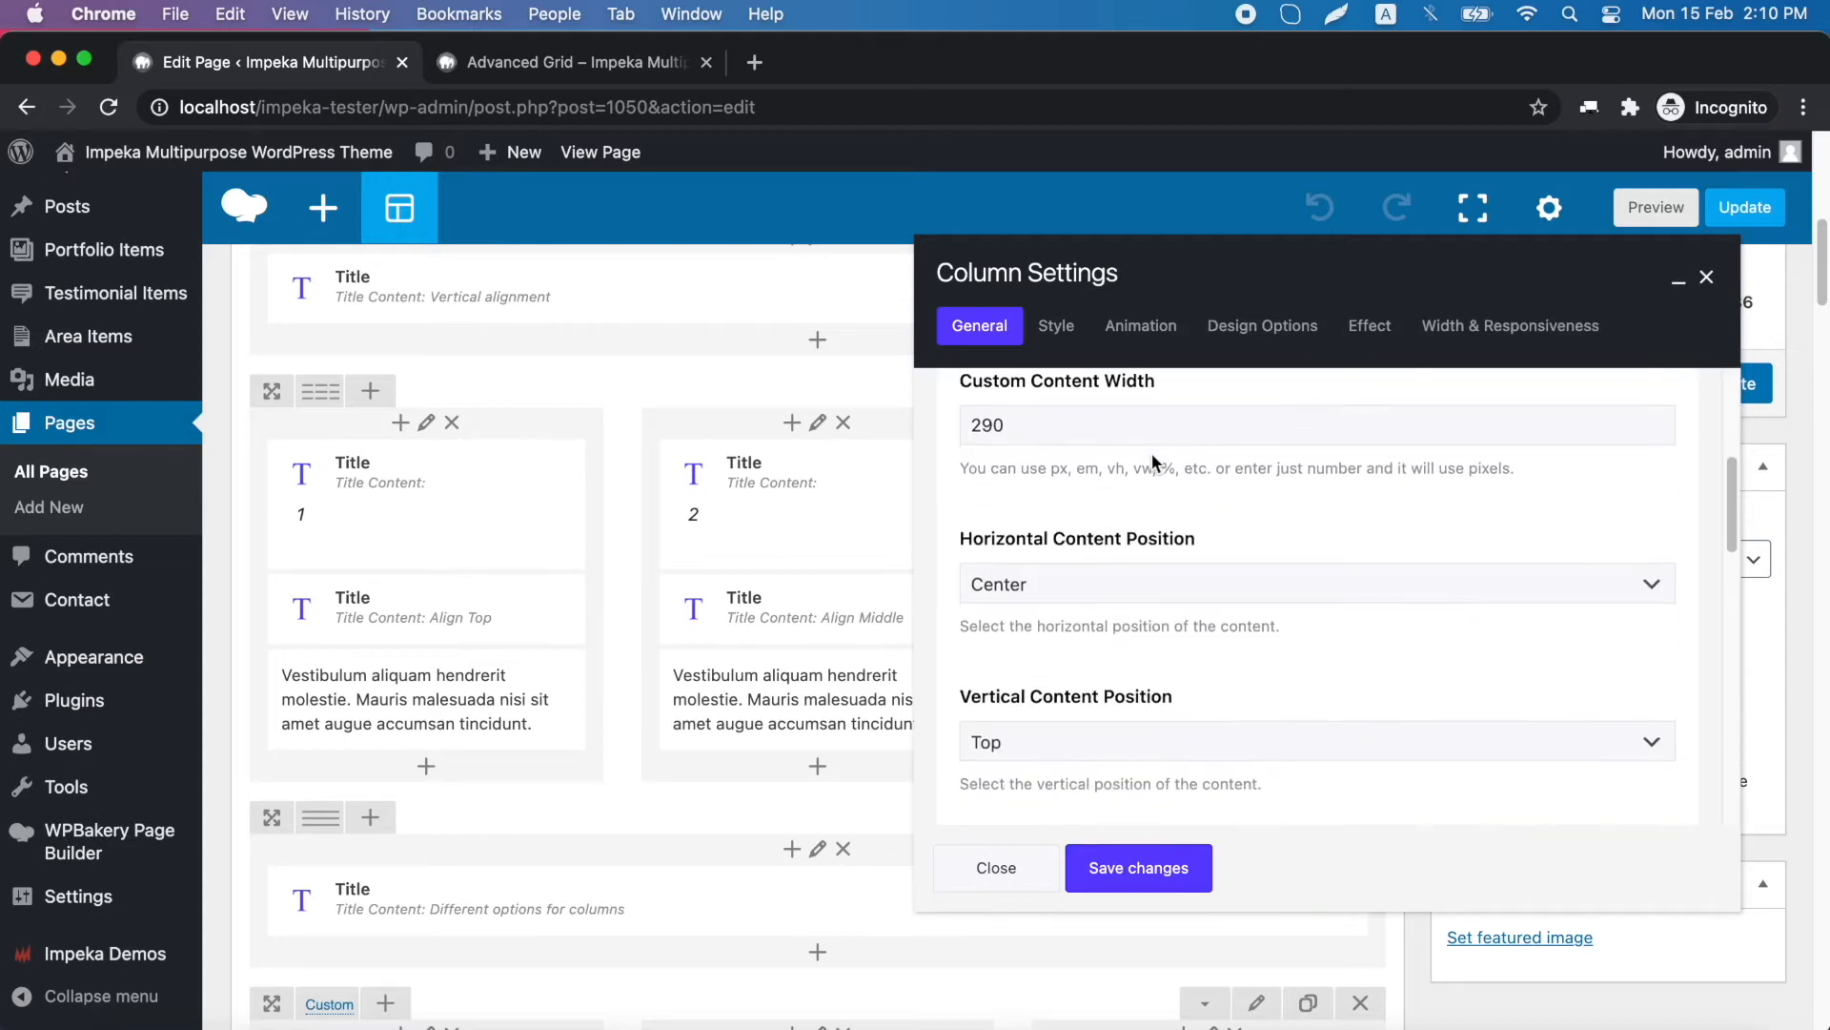
scroll(1152, 454, down, 3)
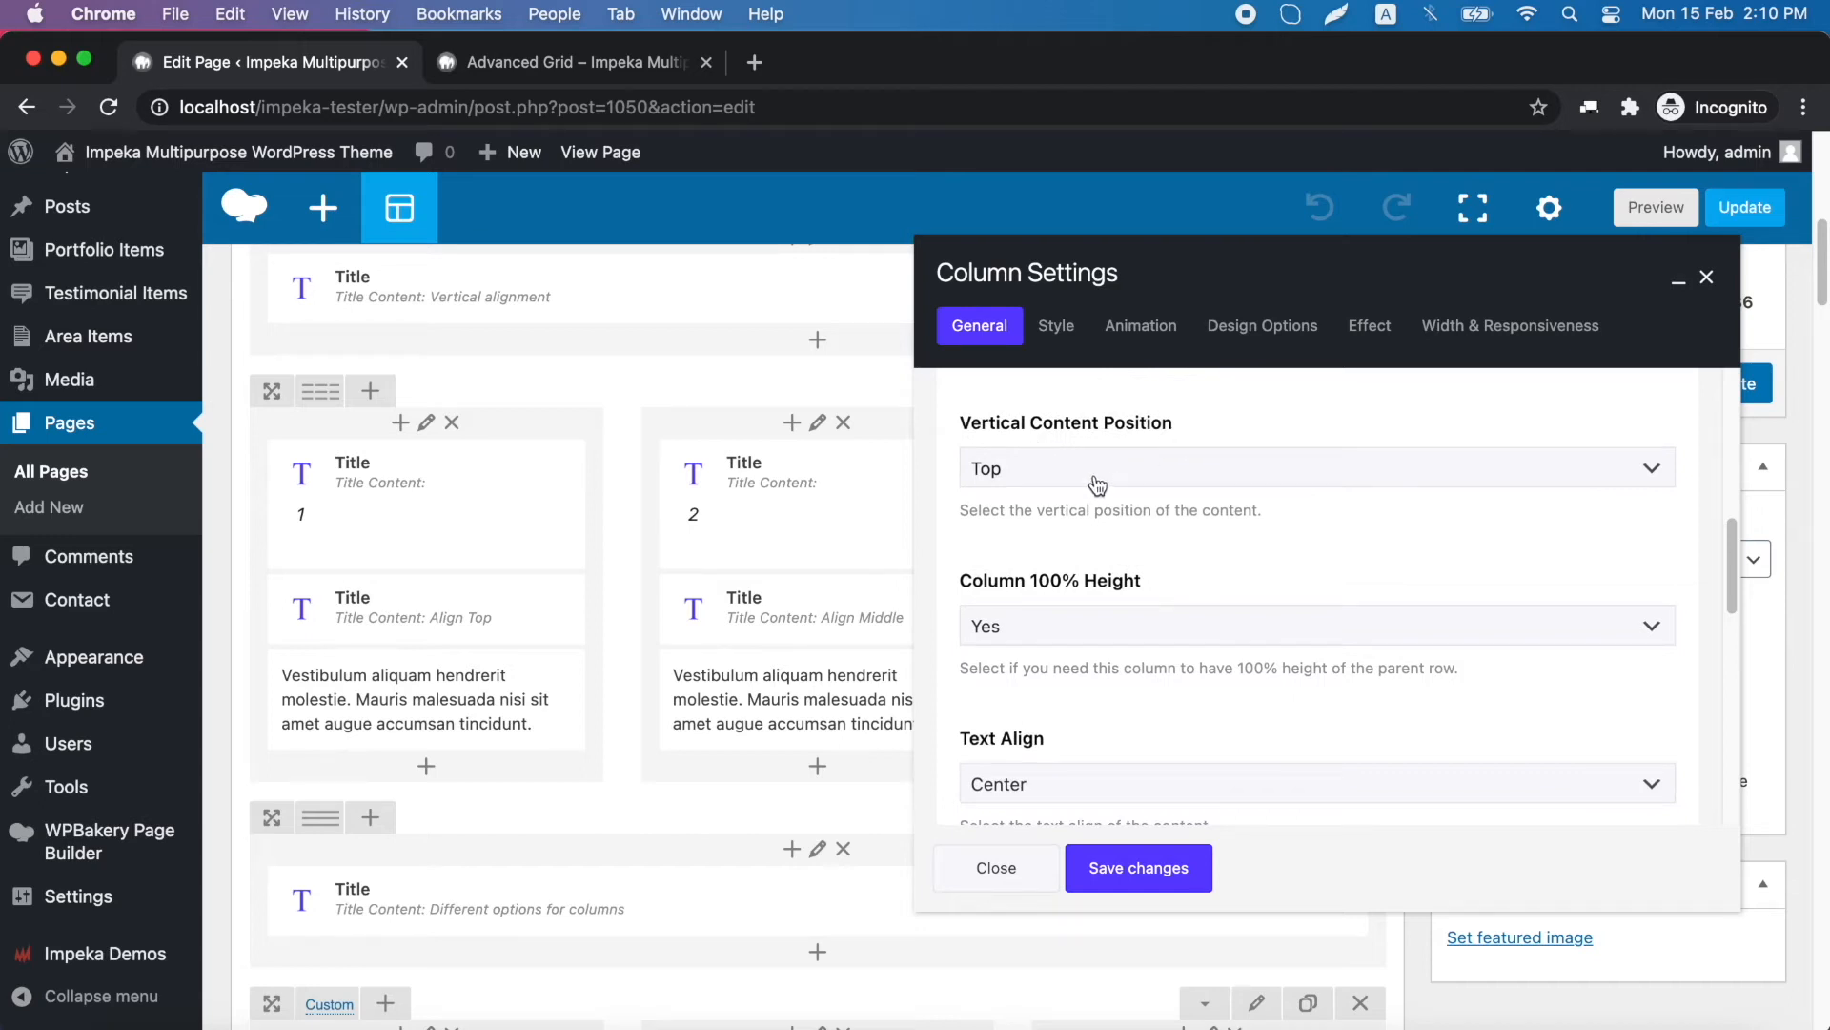
click(1098, 486)
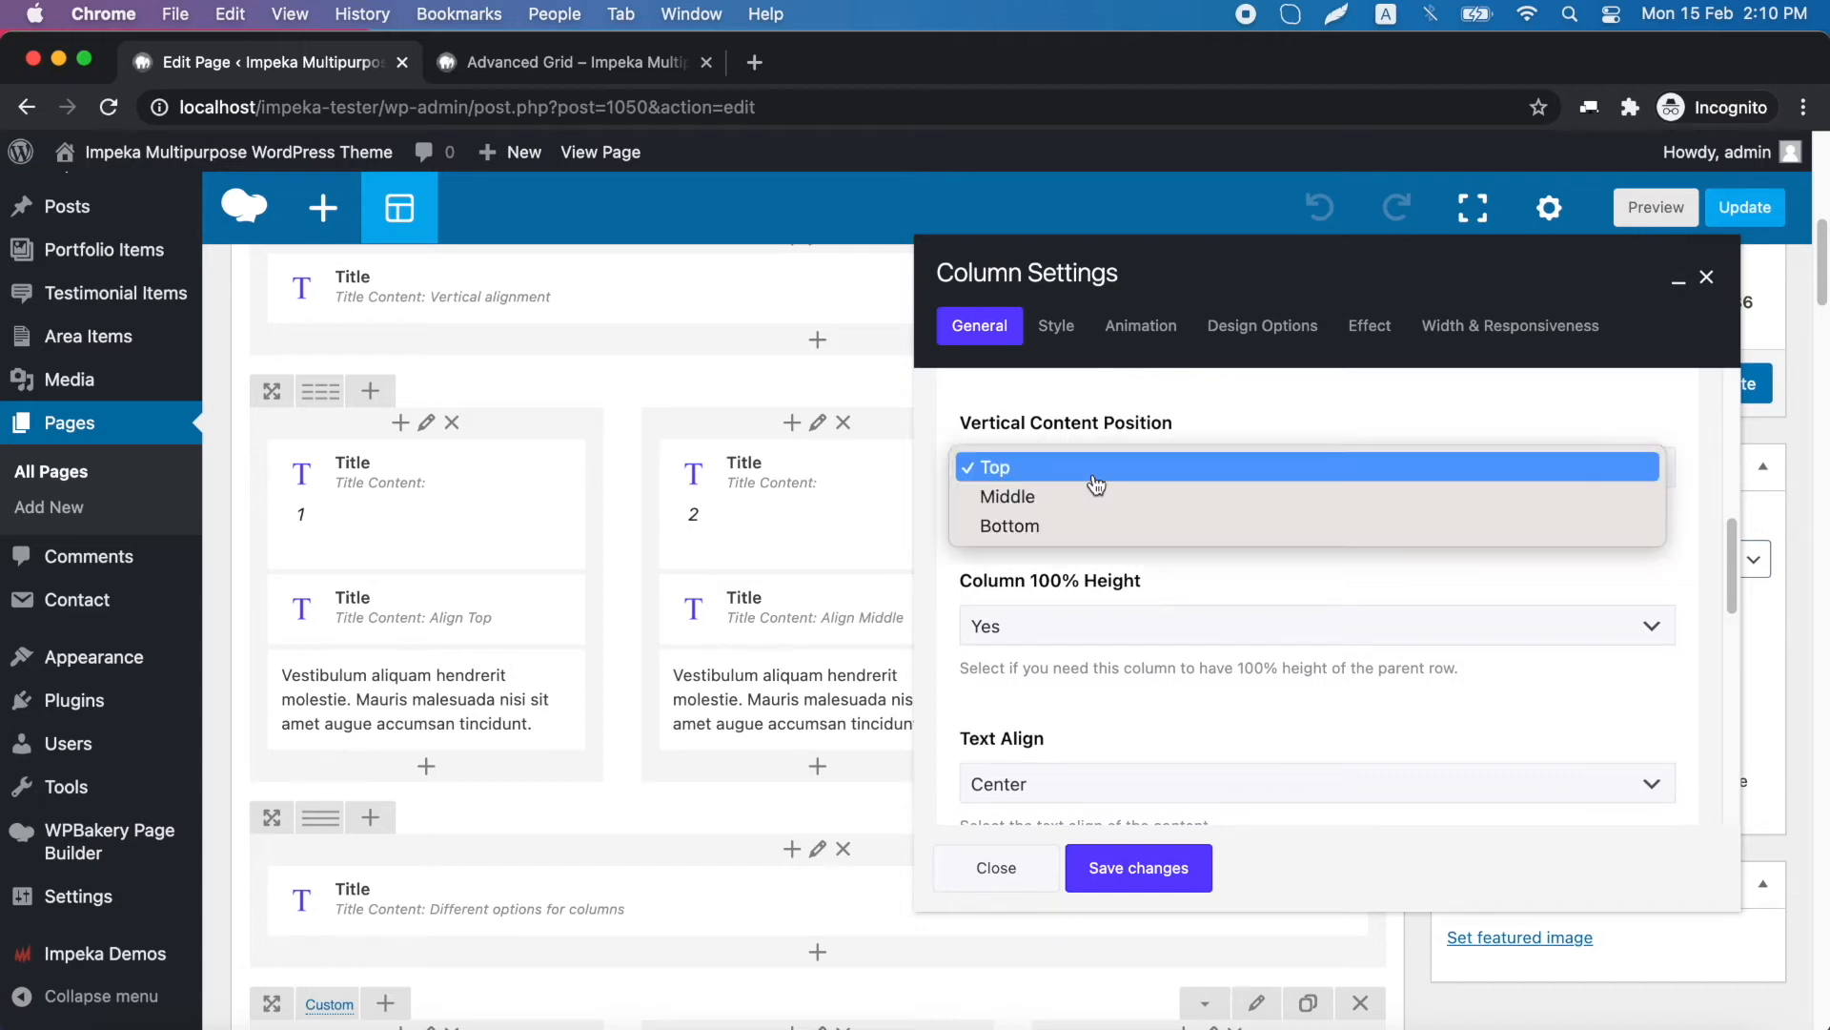
click(1039, 530)
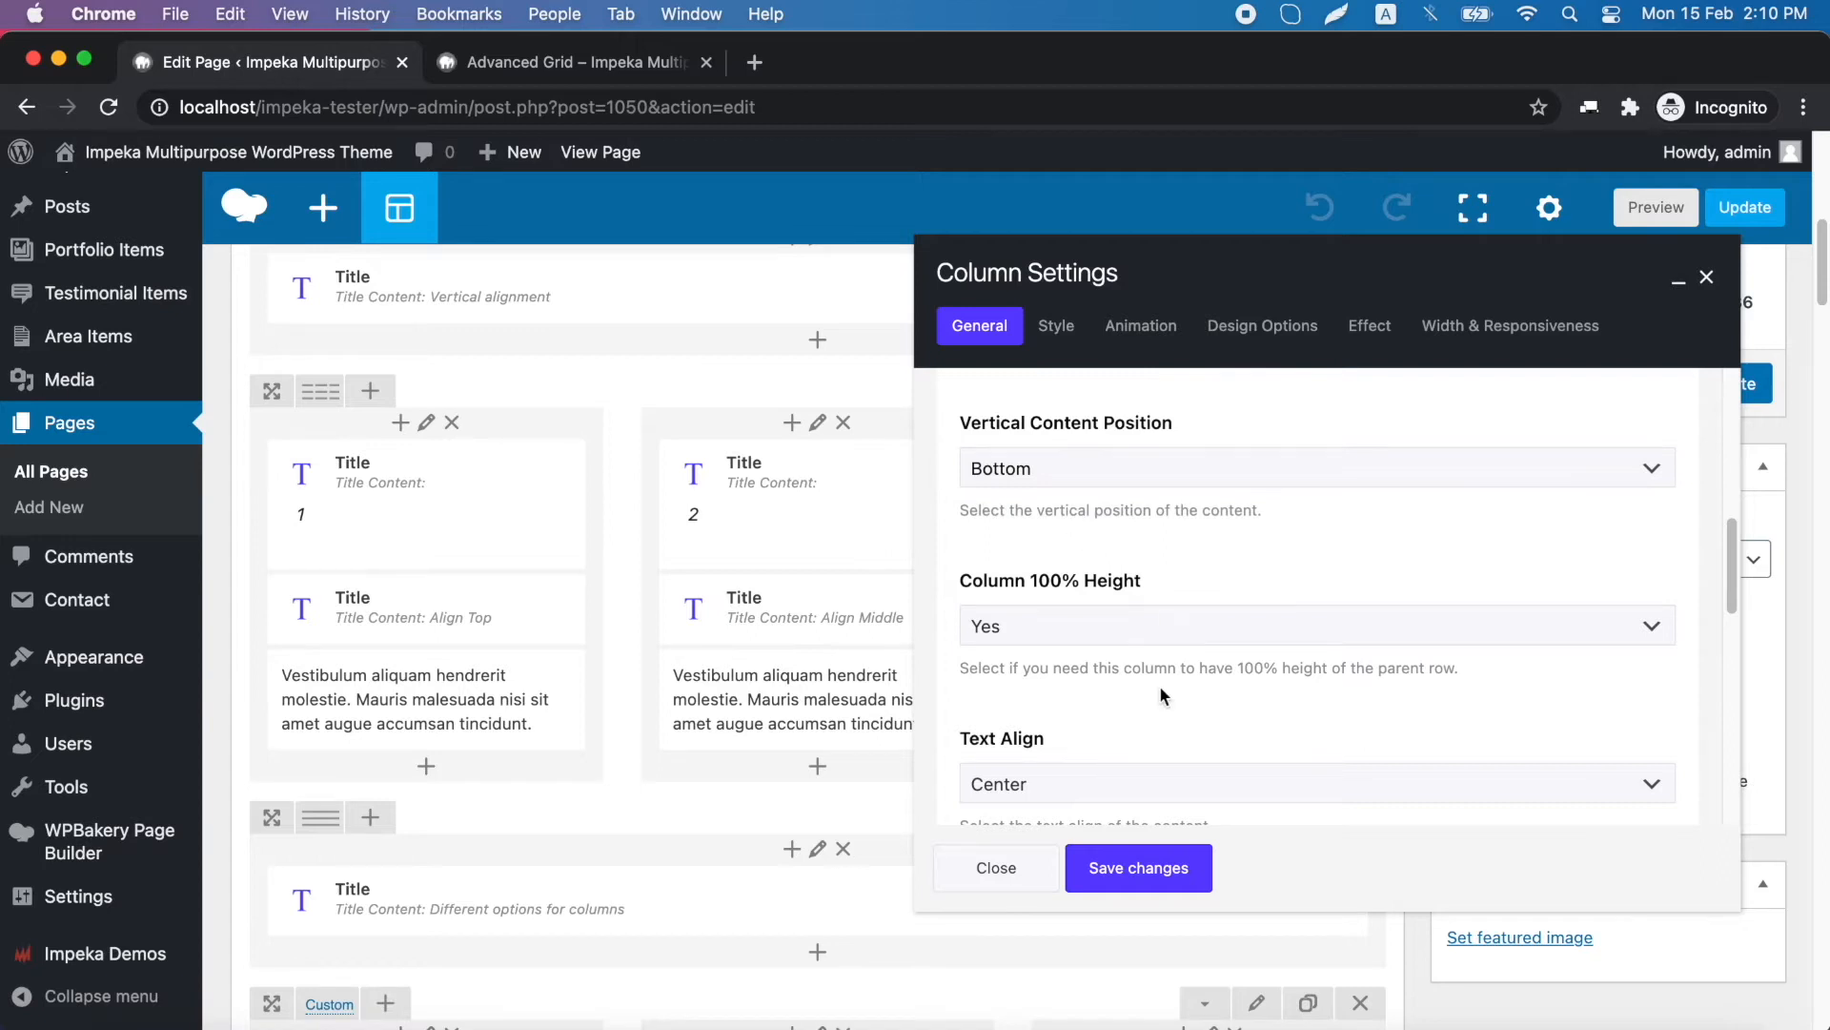
click(1139, 879)
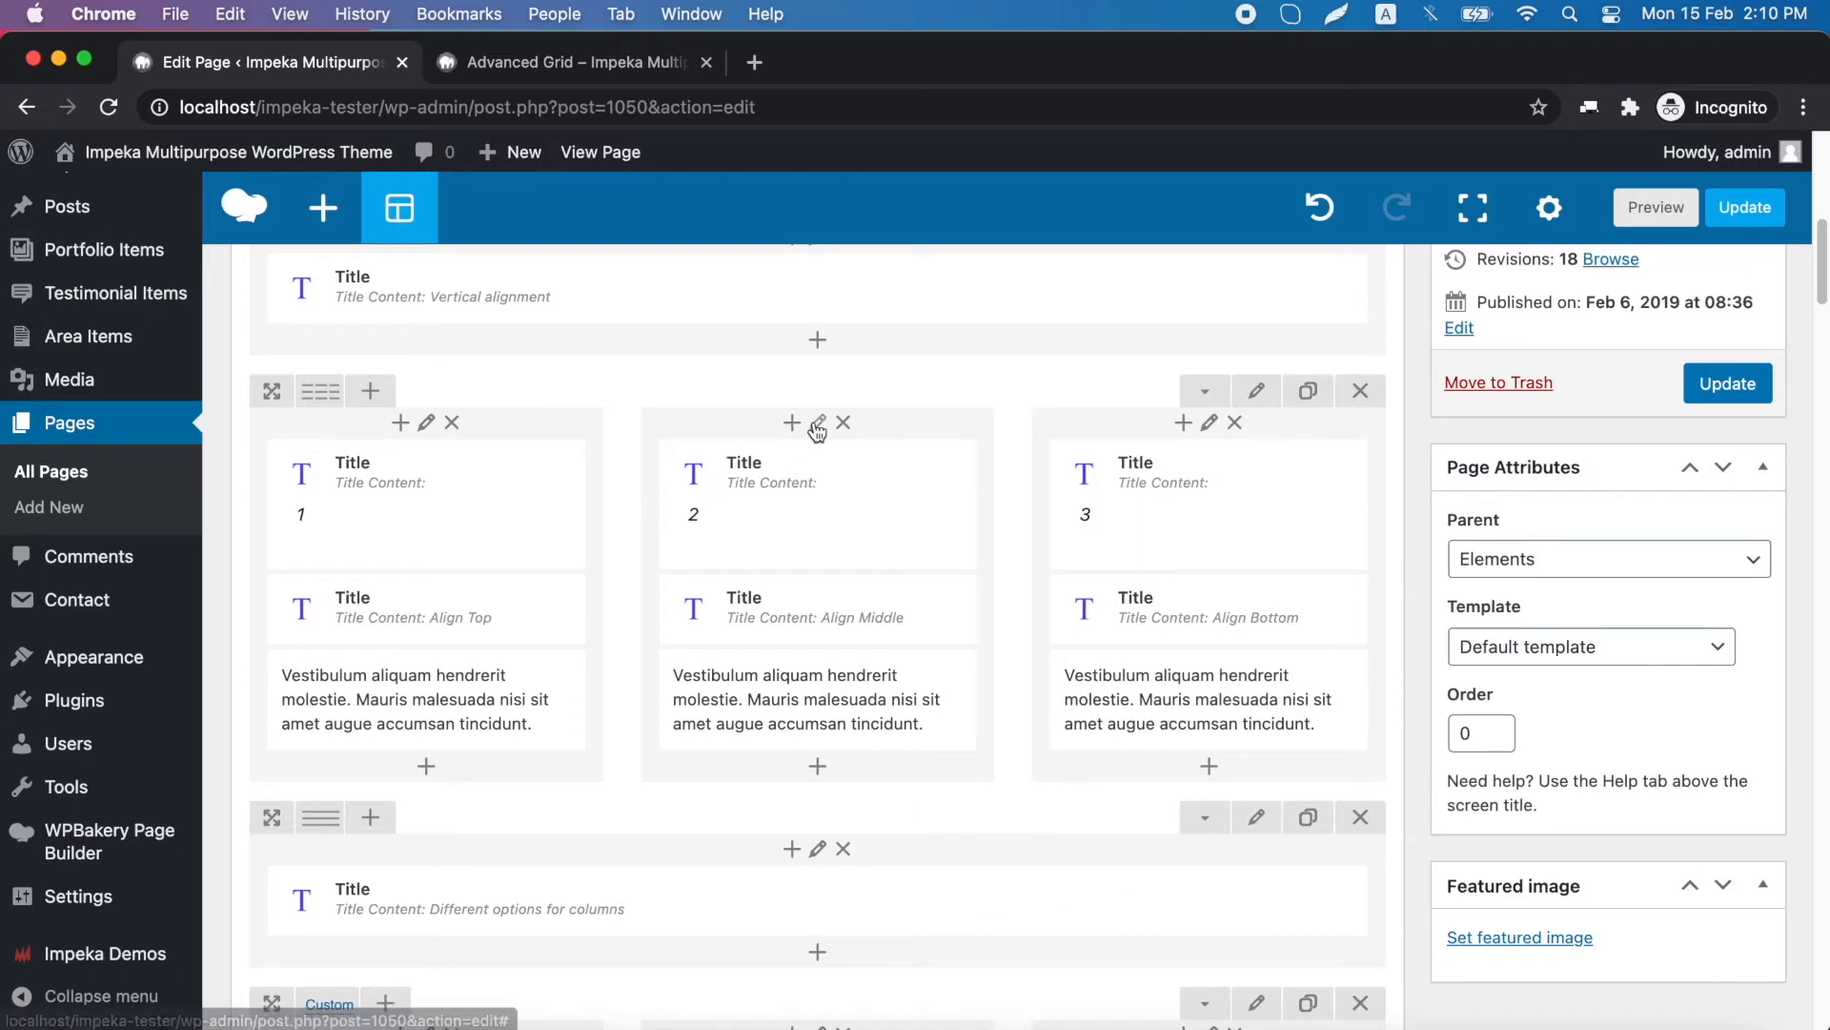
Set the Vertical Content Position of the "Align Middle" column to Top and save the column settings
click(818, 422)
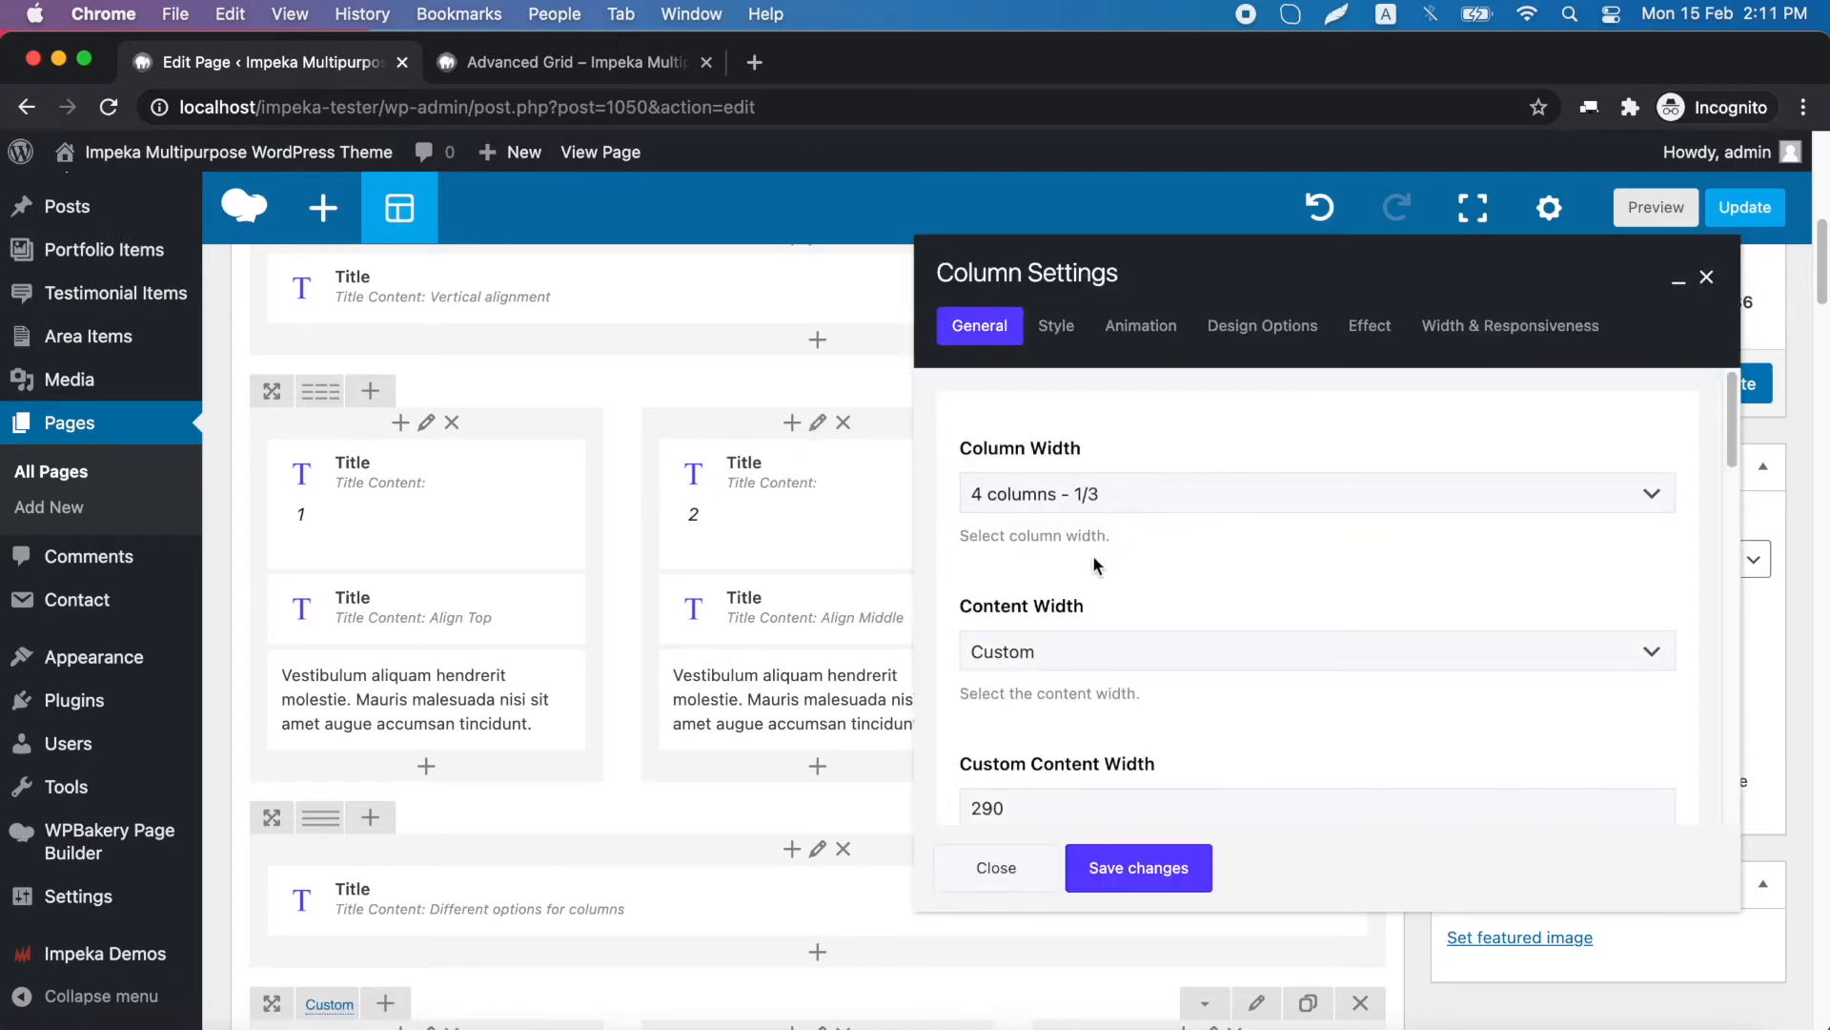
scroll(1092, 555, down, 6)
scroll(1092, 557, down, 2)
click(1042, 557)
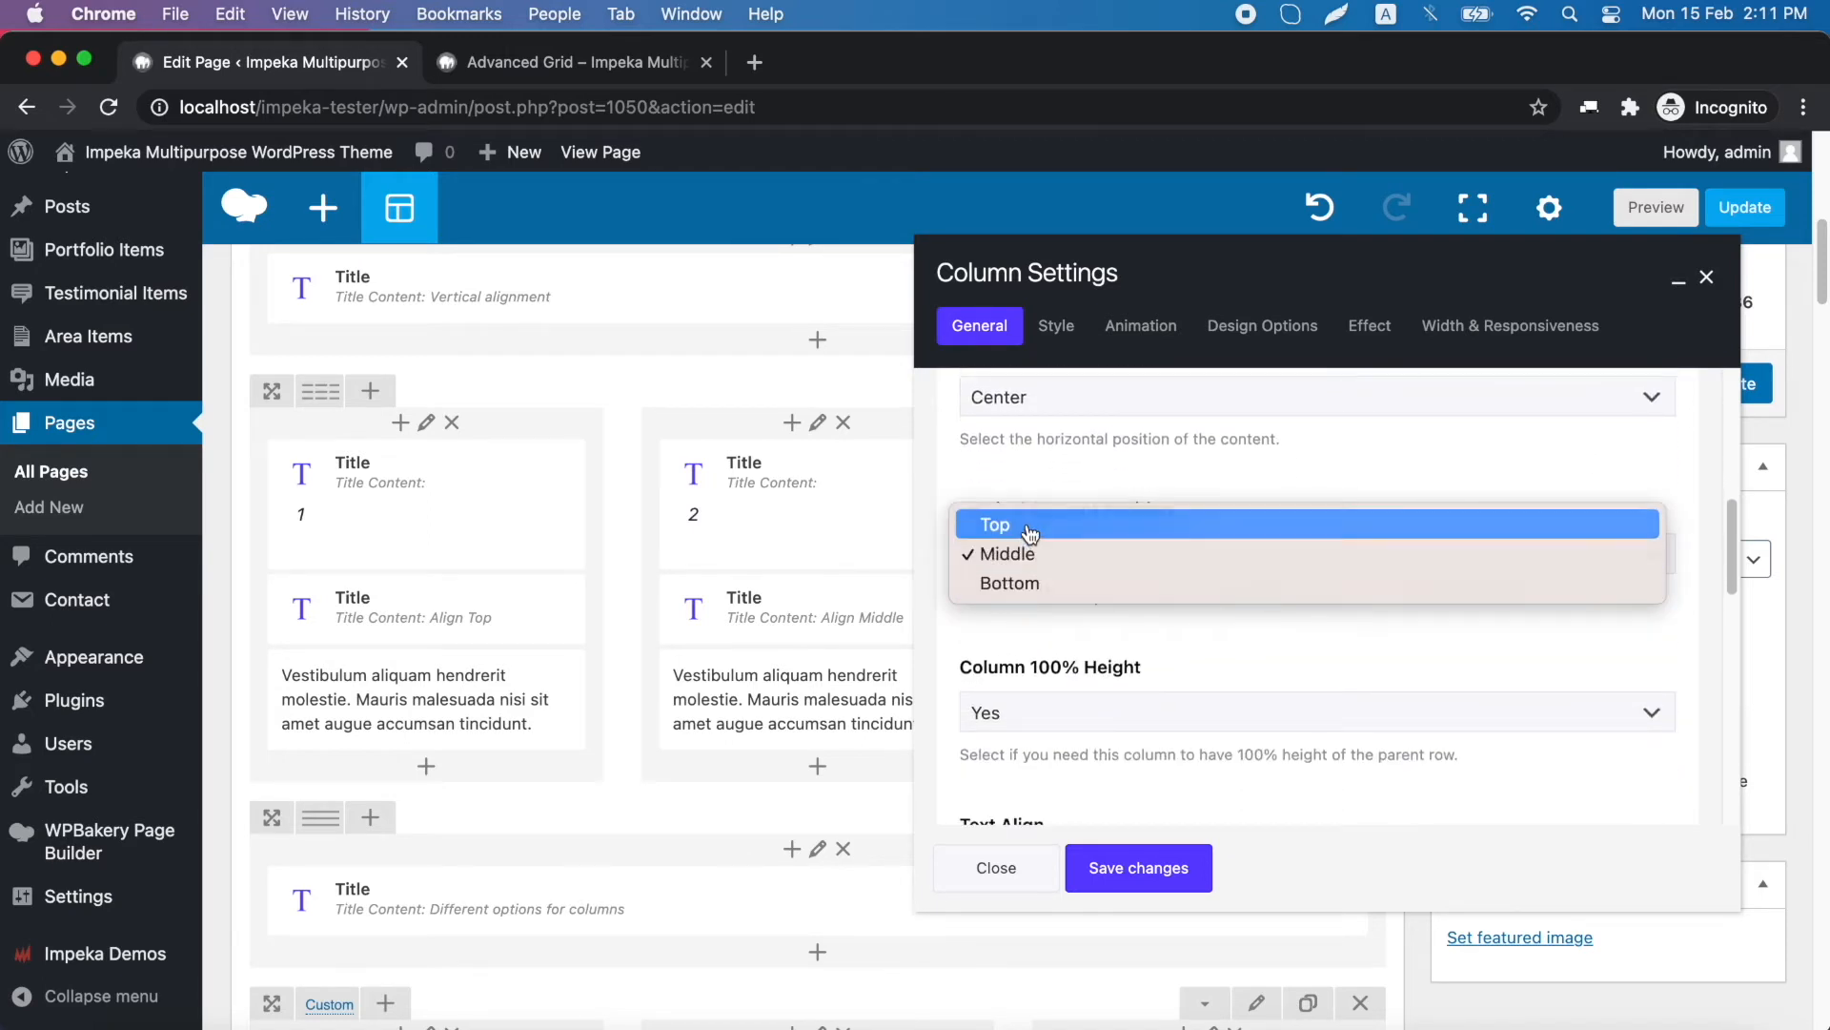
click(1030, 525)
click(1141, 873)
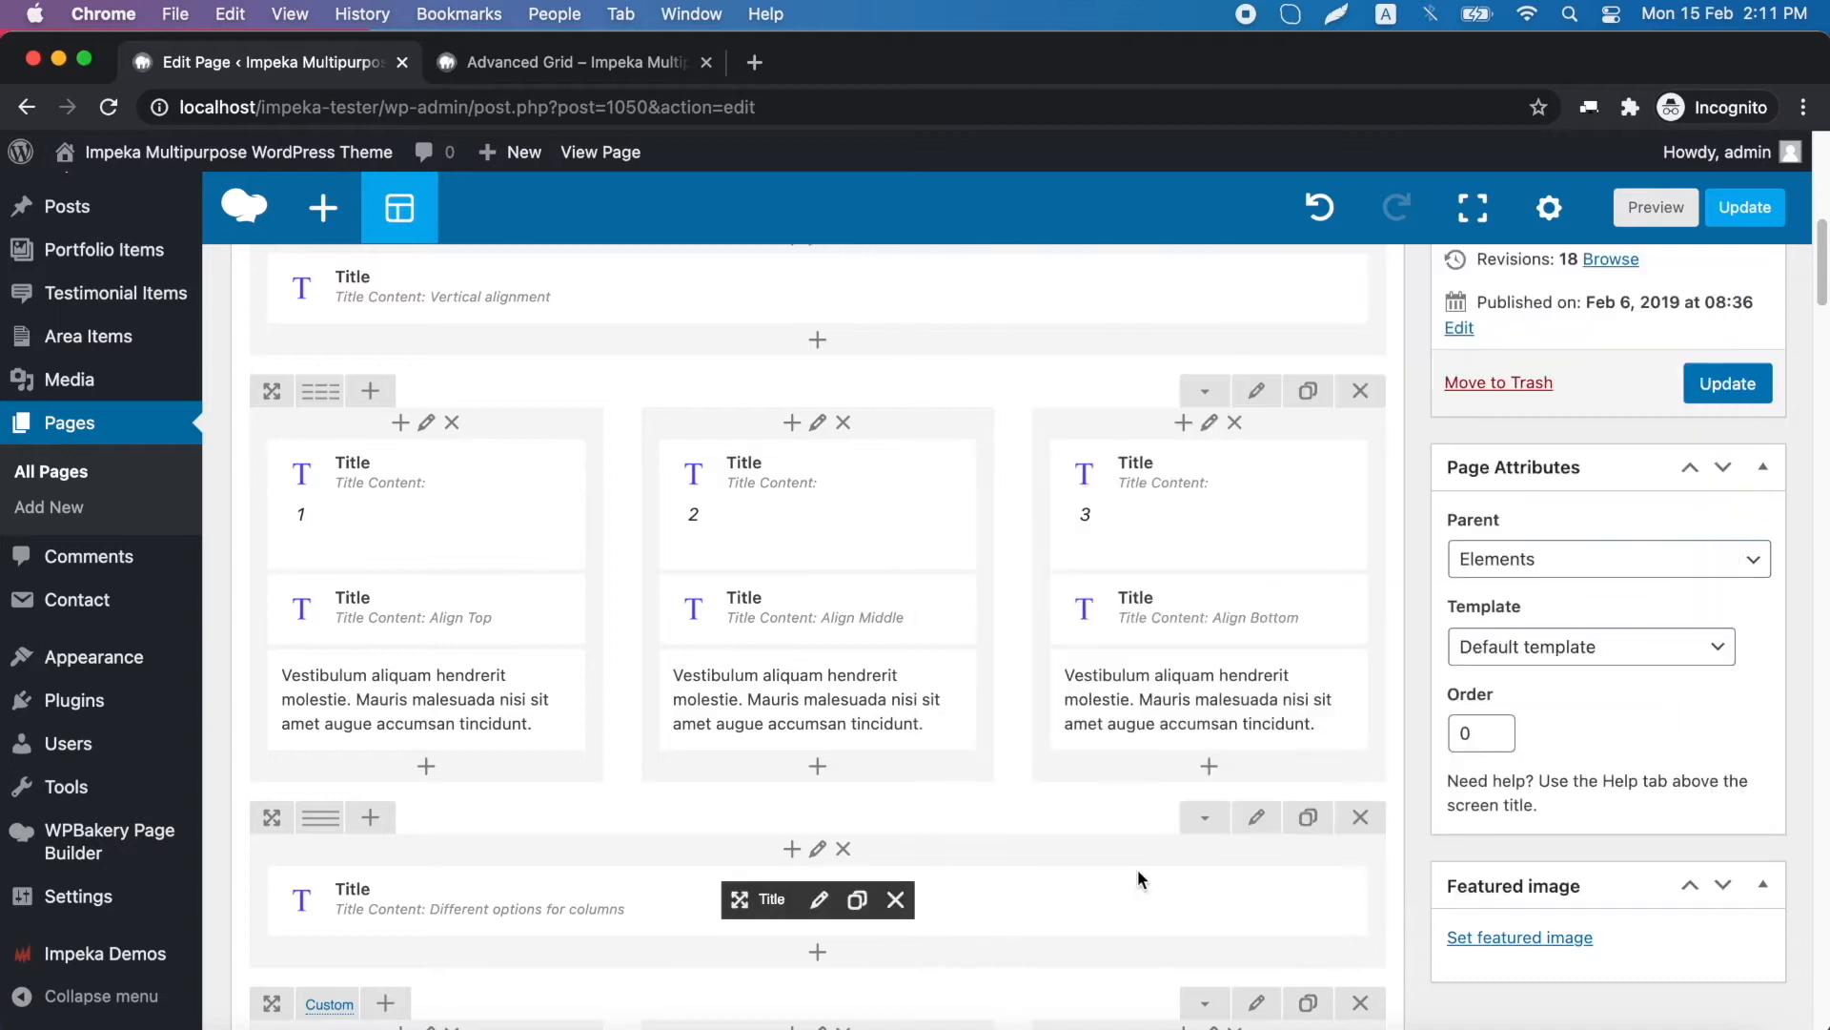
Update the page and reload the live Advanced Grid page to check the new column alignments
click(1728, 386)
click(578, 70)
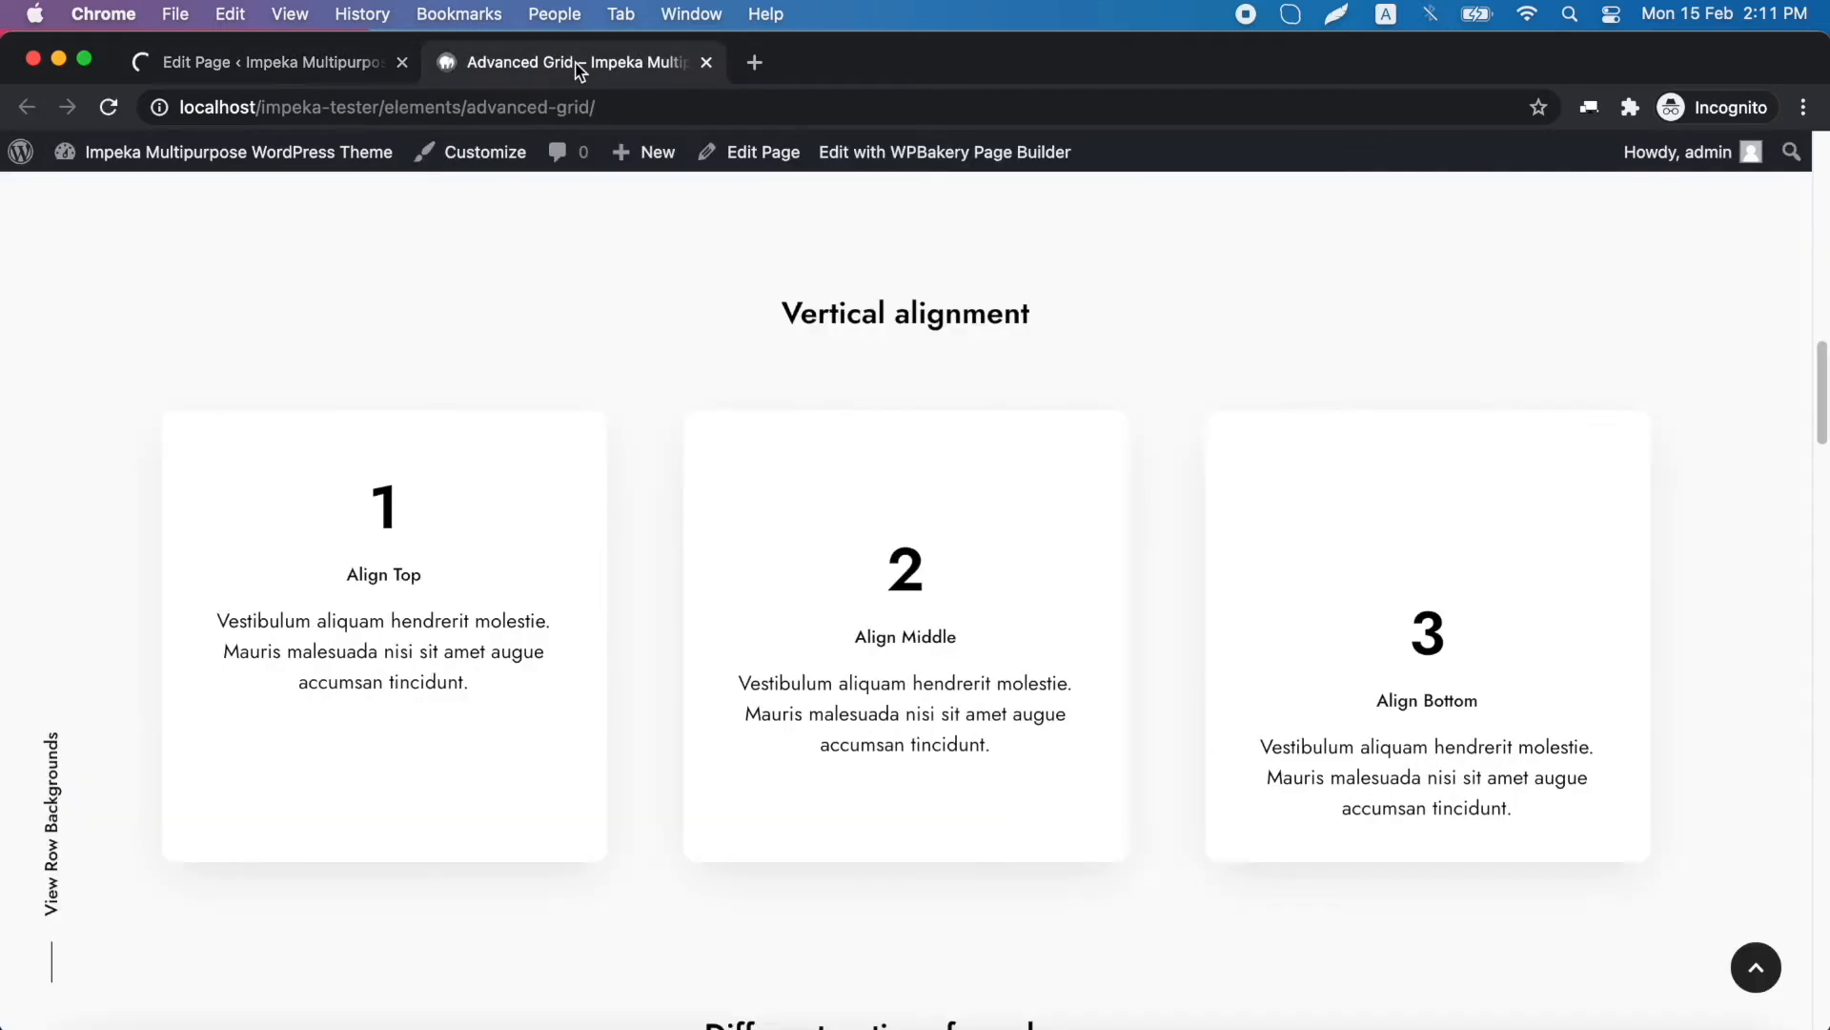
click(108, 107)
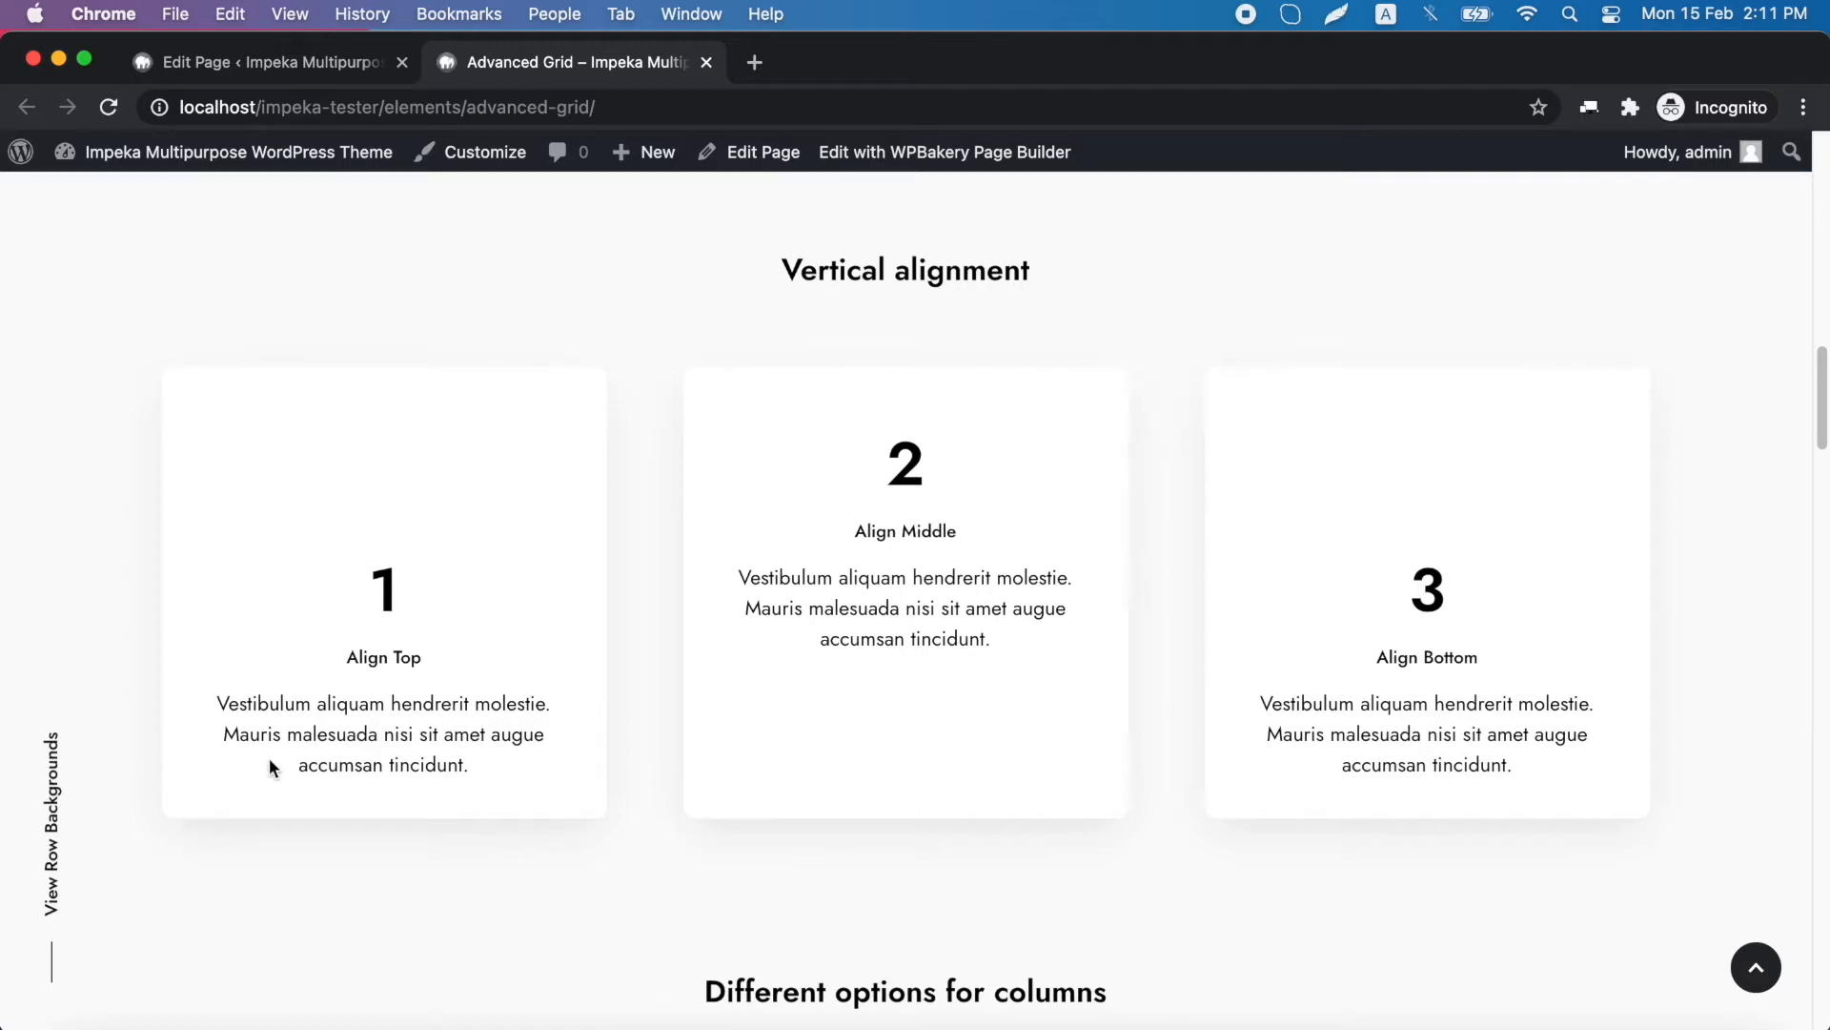
Back in the page editor, set the "Align Top" column's Mobile column order to order 2 and save the column settings
click(260, 64)
scroll(528, 511, down, 2)
scroll(528, 511, down, 7)
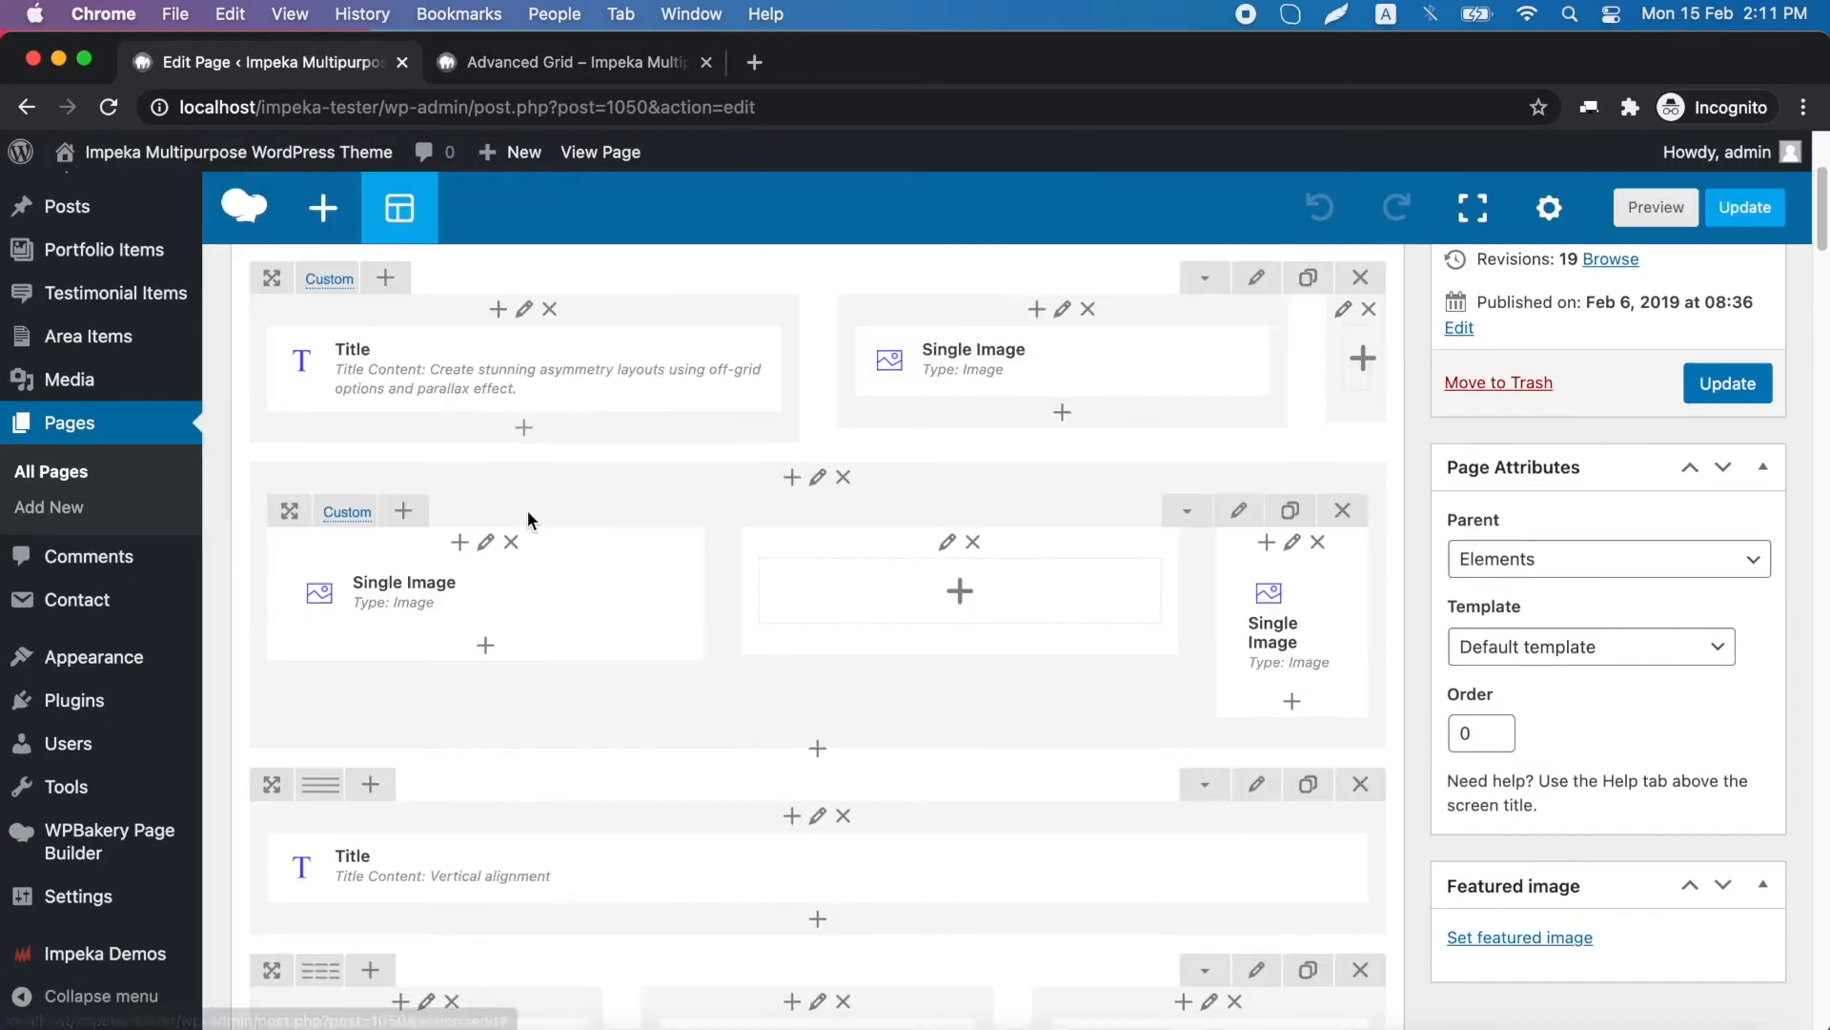
click(427, 581)
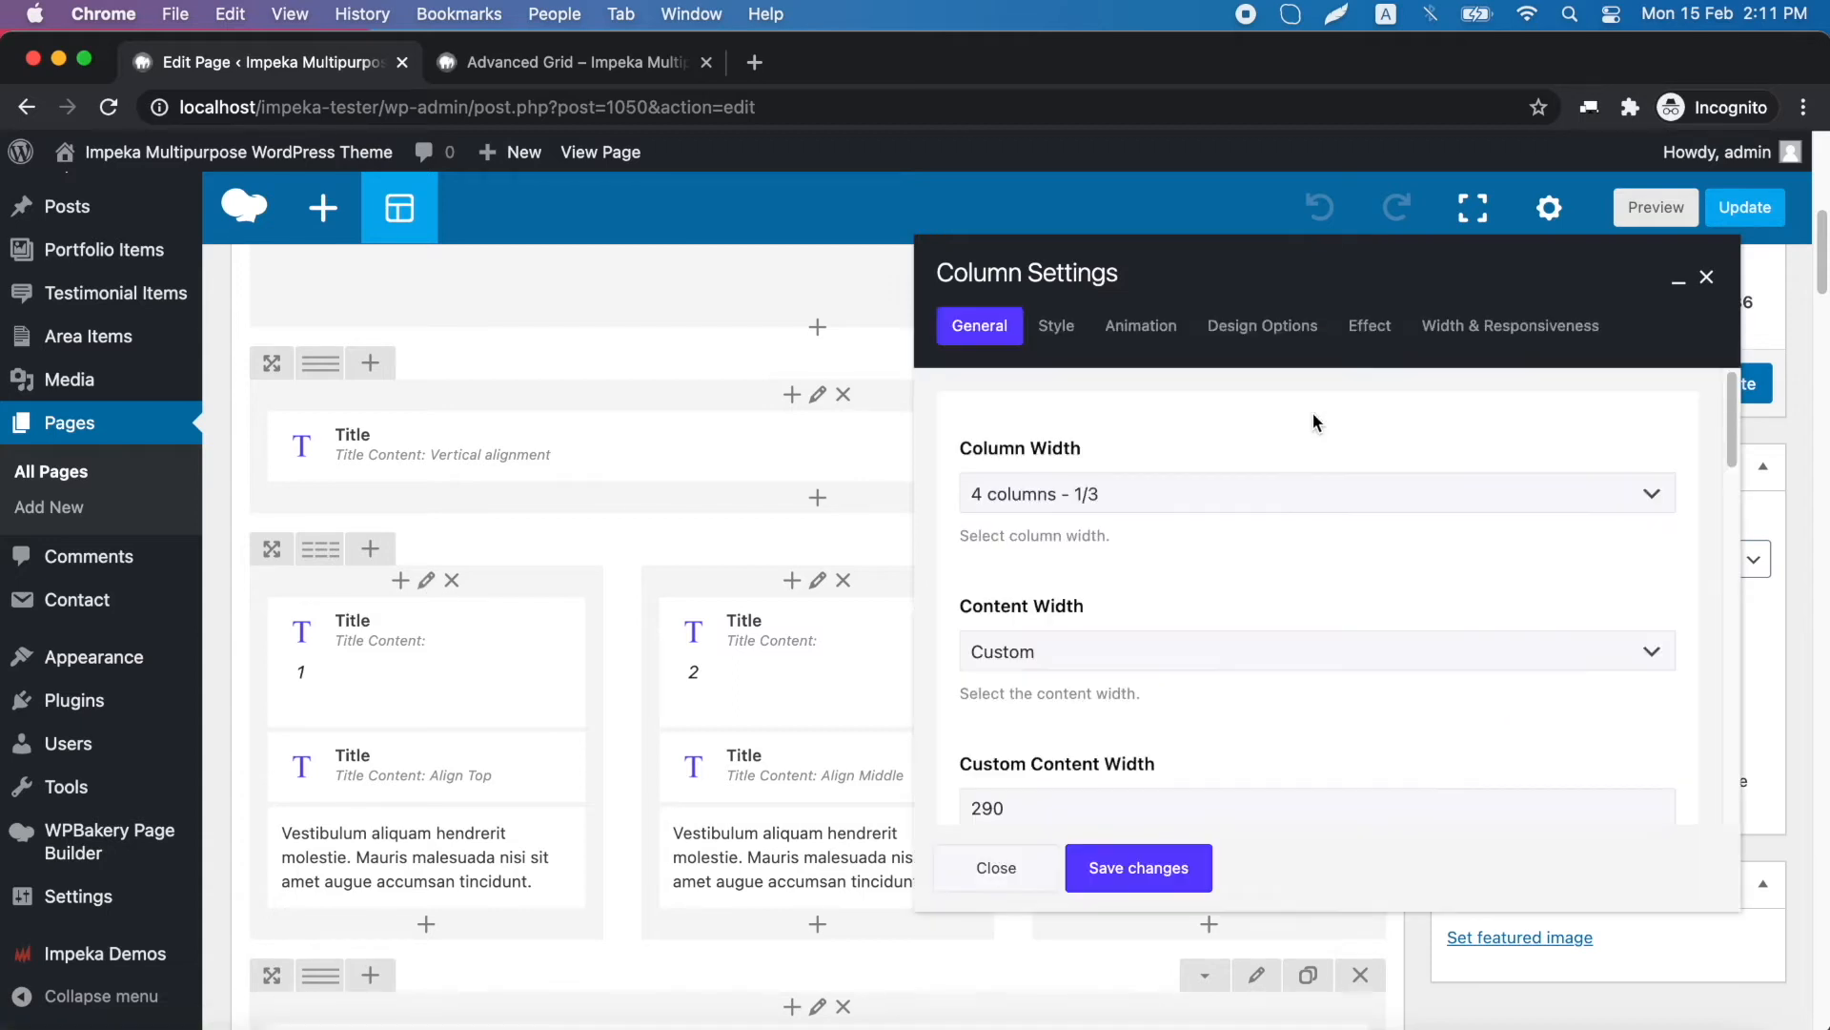
click(1497, 345)
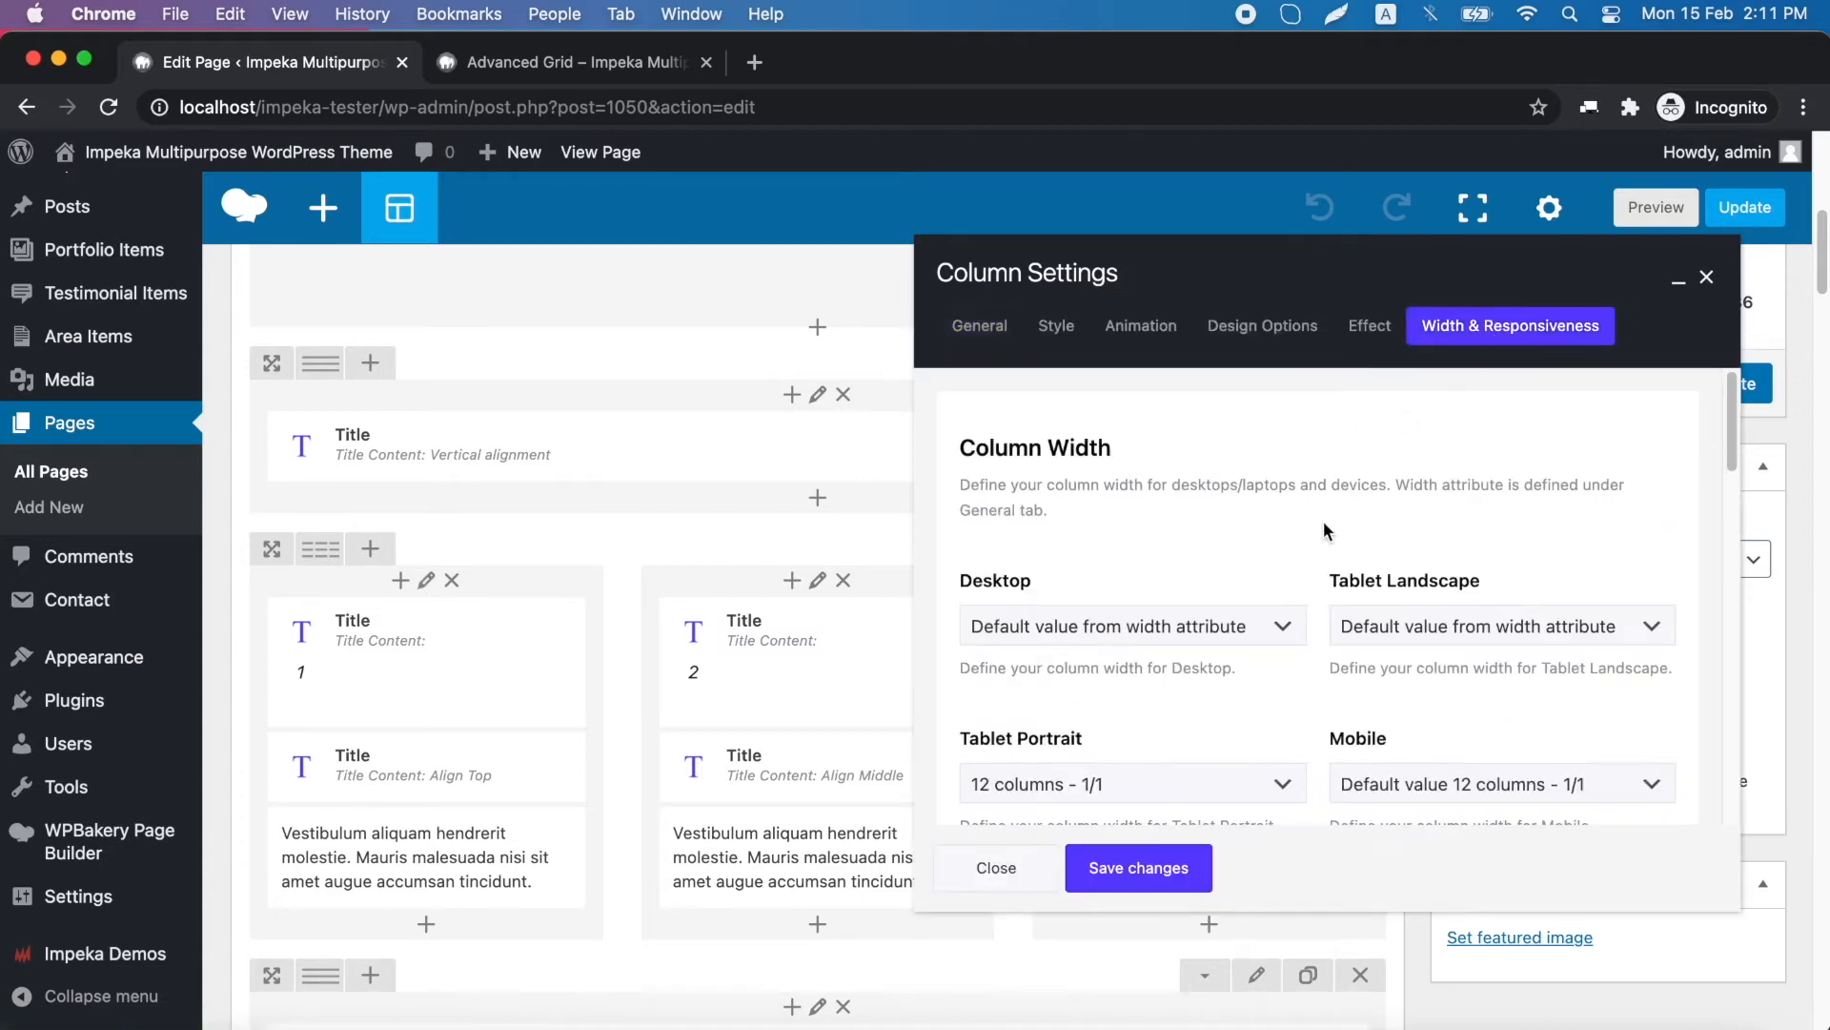
scroll(1325, 531, down, 4)
scroll(1325, 531, down, 4)
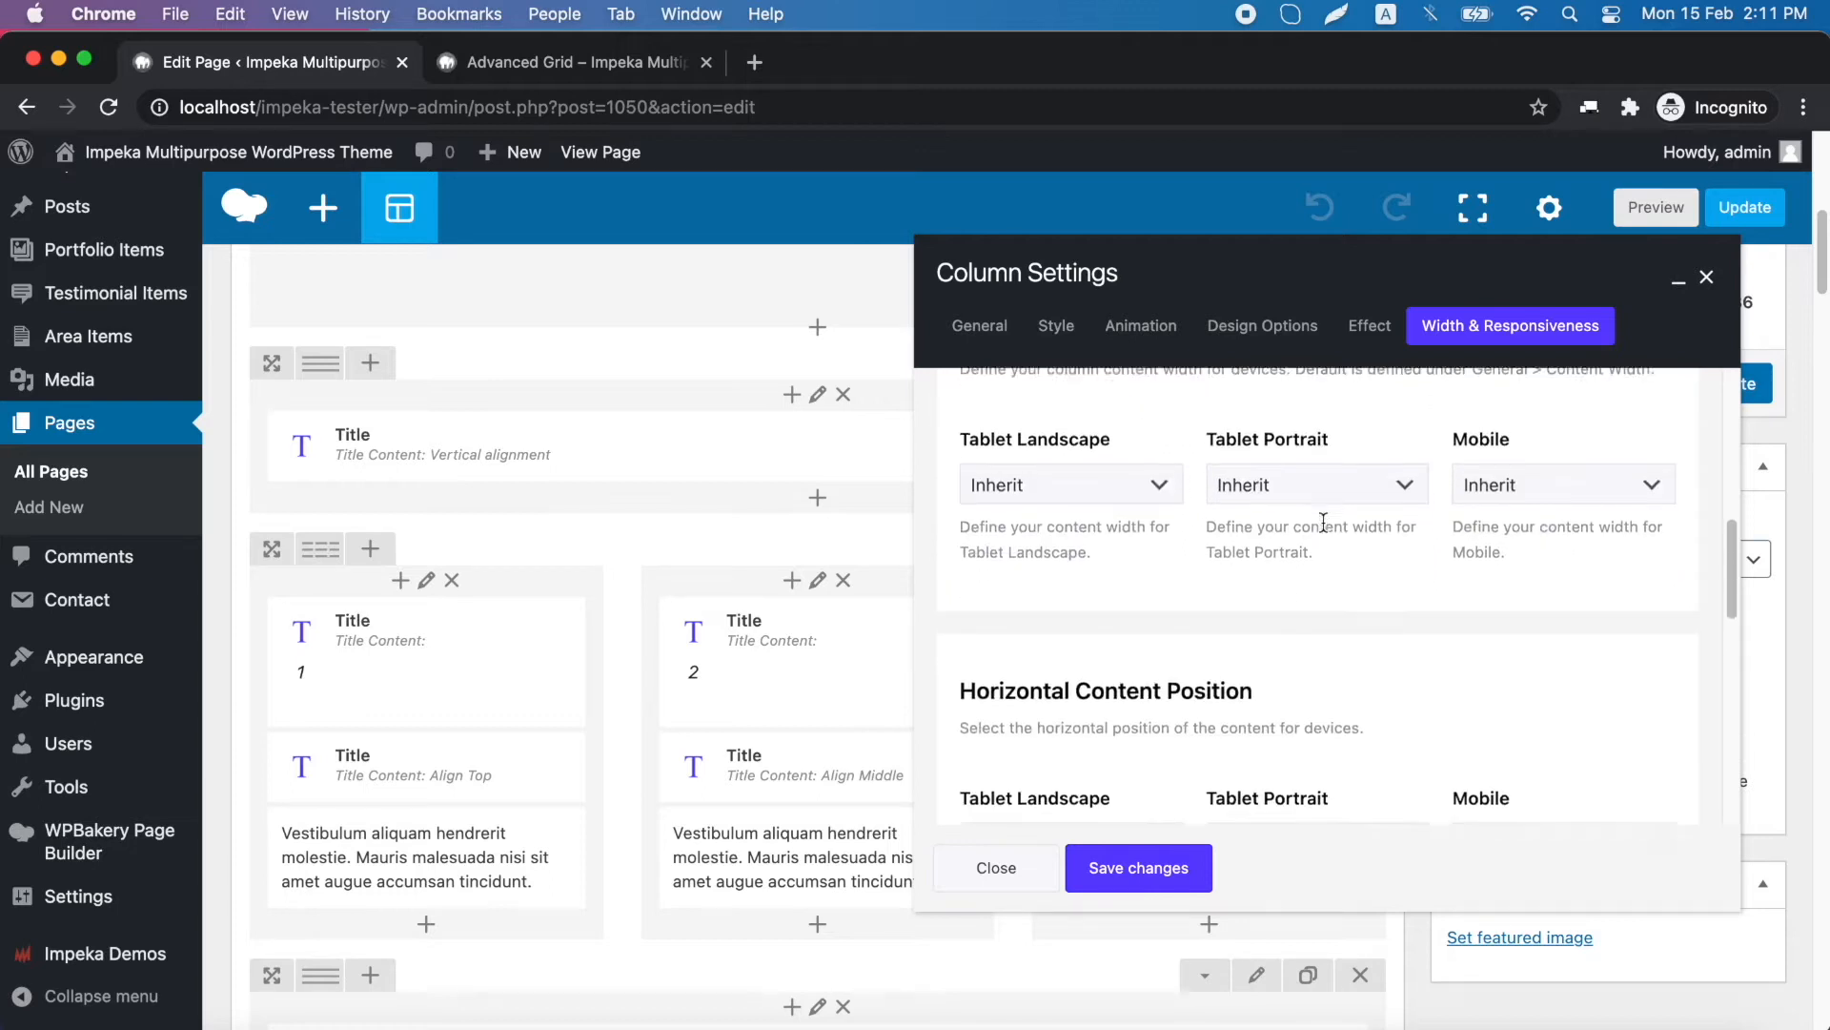
scroll(1323, 529, down, 5)
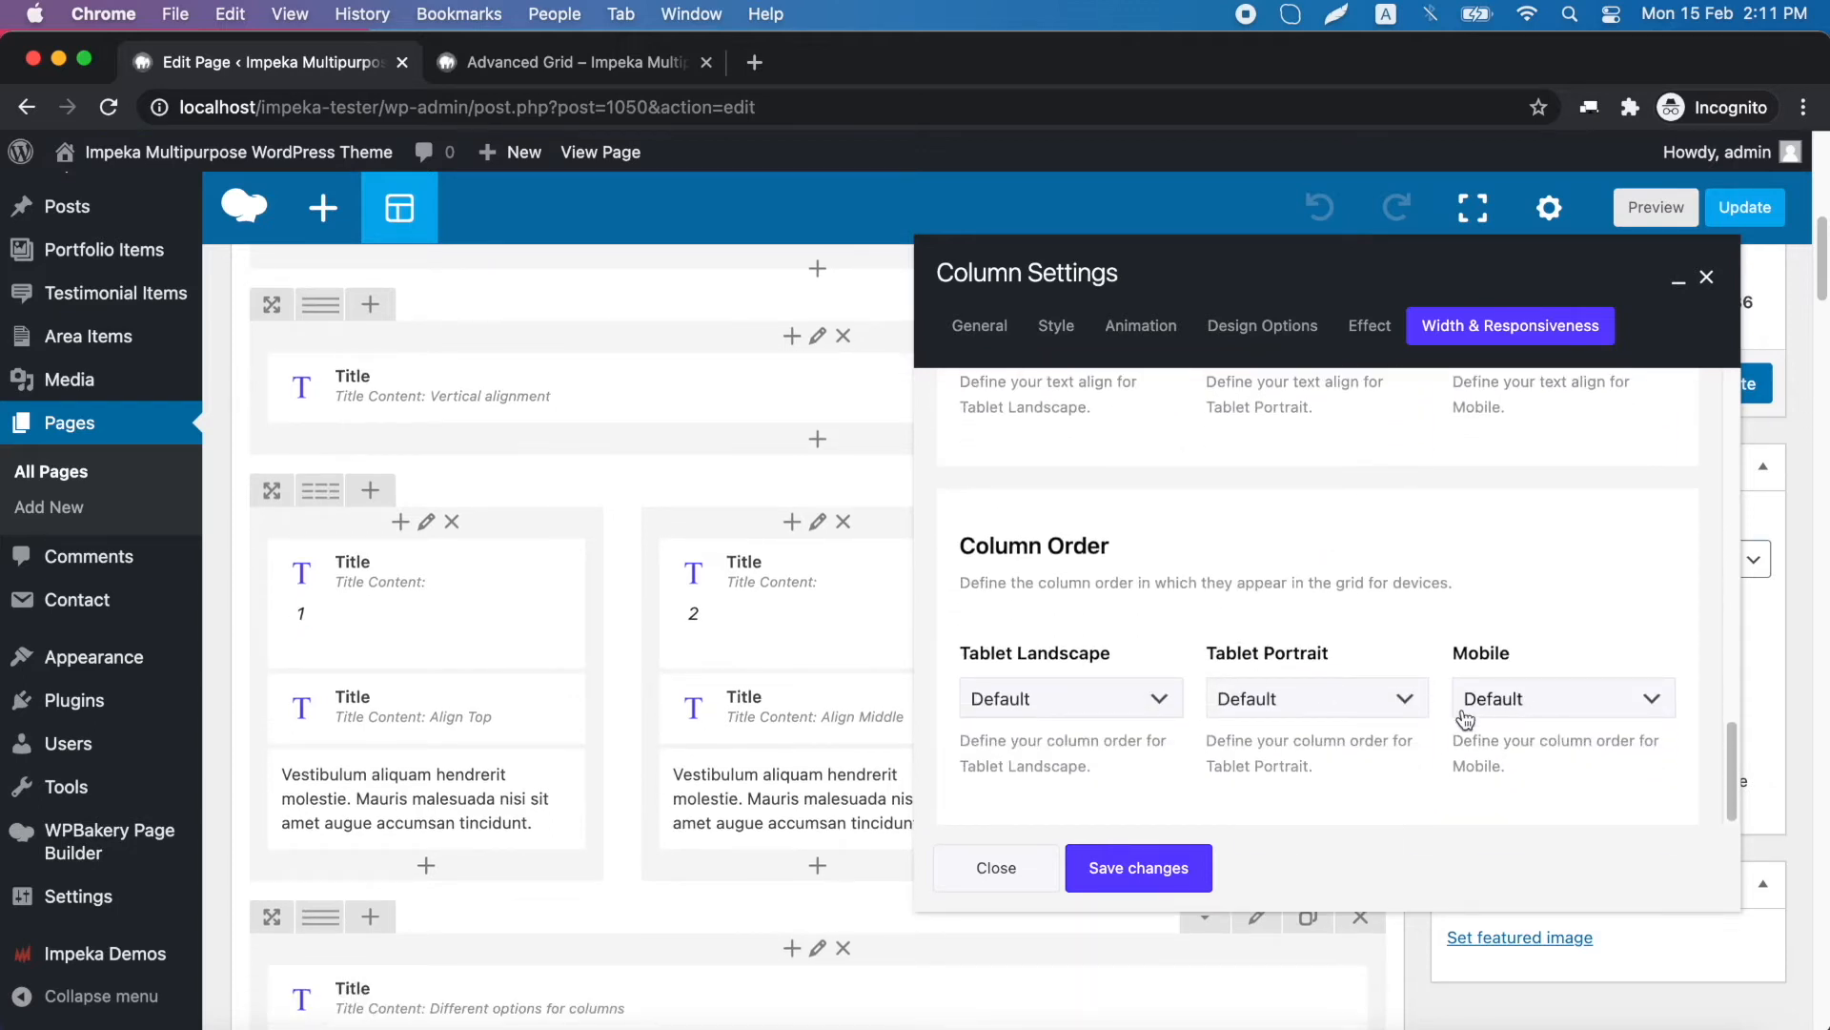
click(1533, 701)
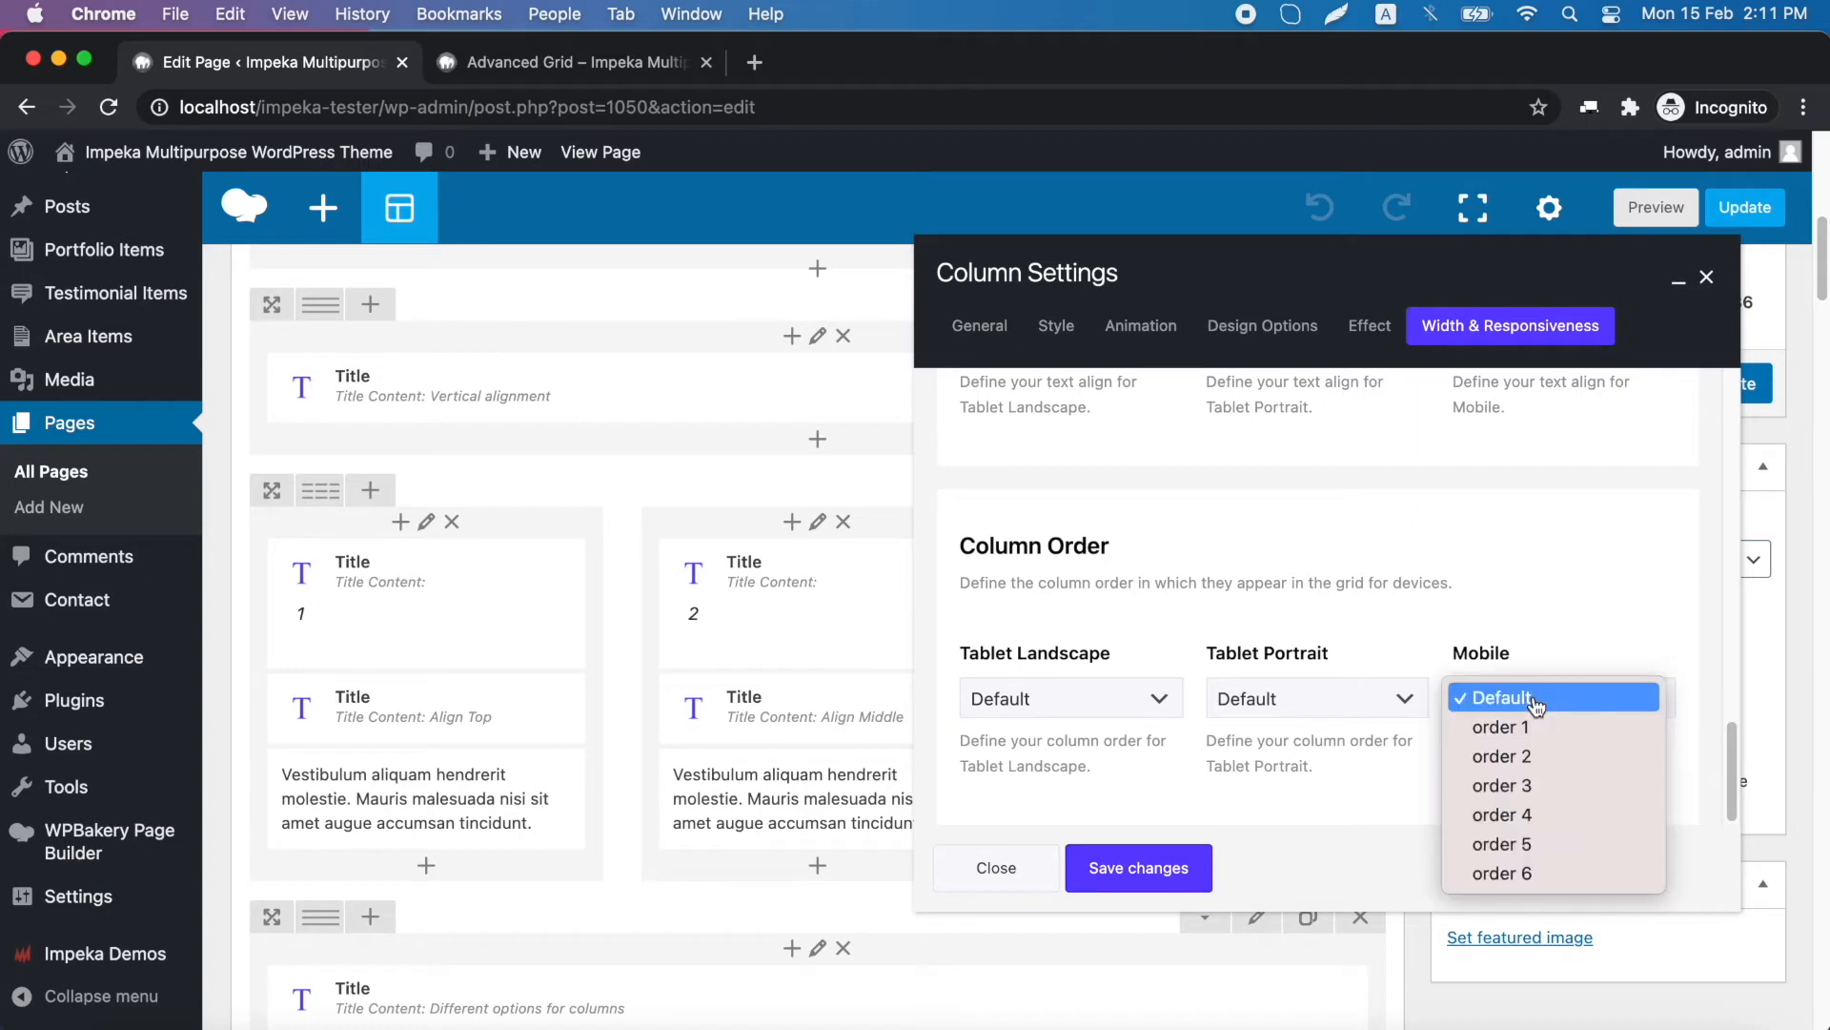
click(1533, 761)
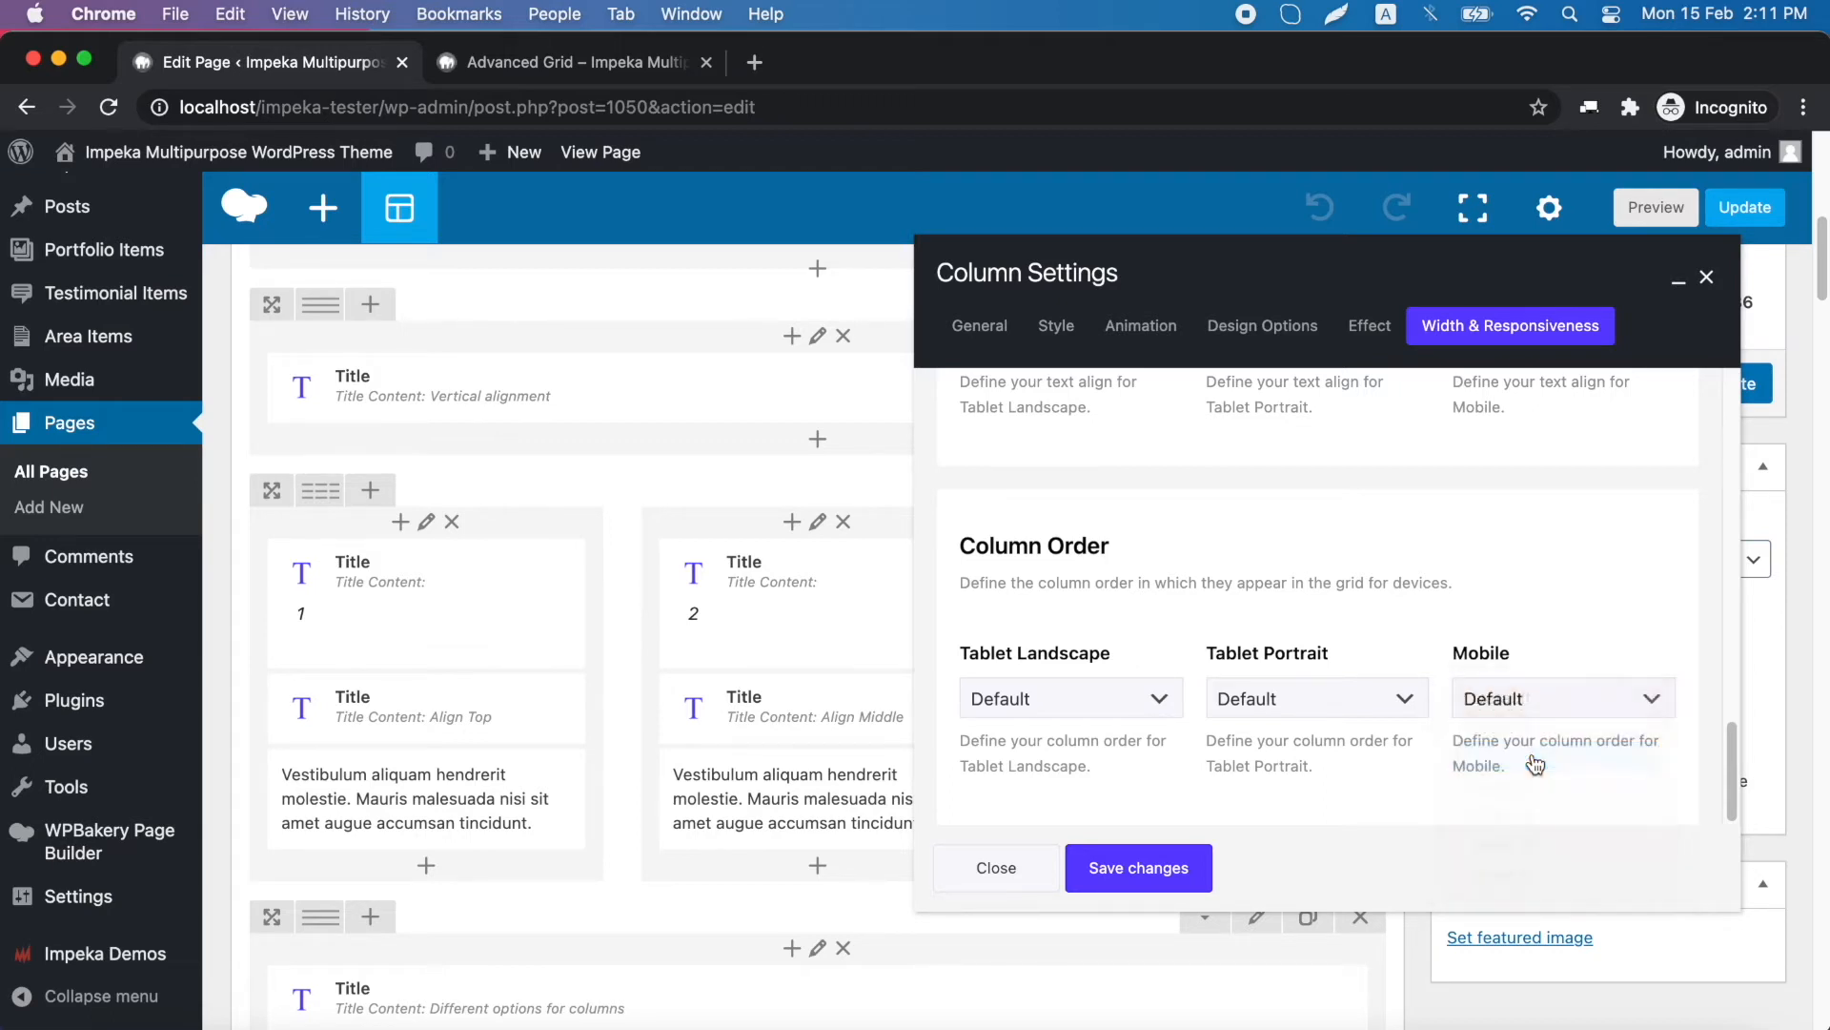
click(1171, 874)
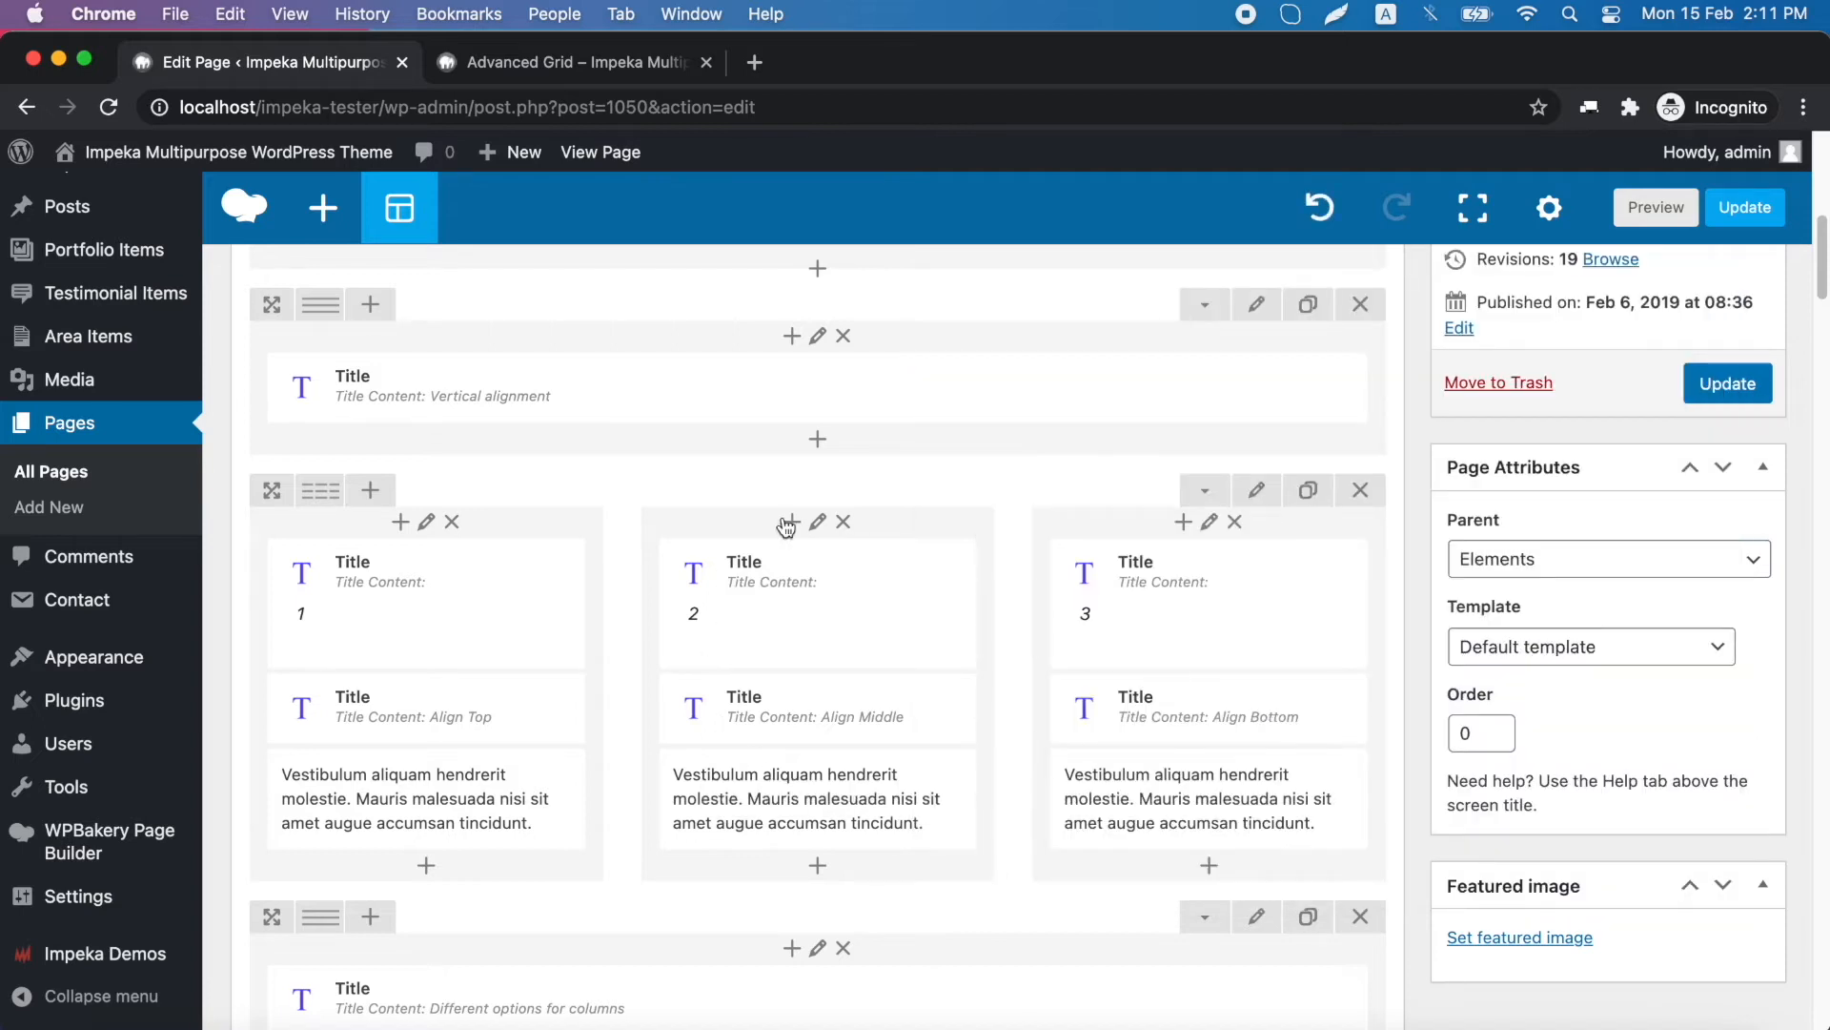
Set the "Align Middle" column's Mobile column order to order 1 and save the column settings
click(818, 524)
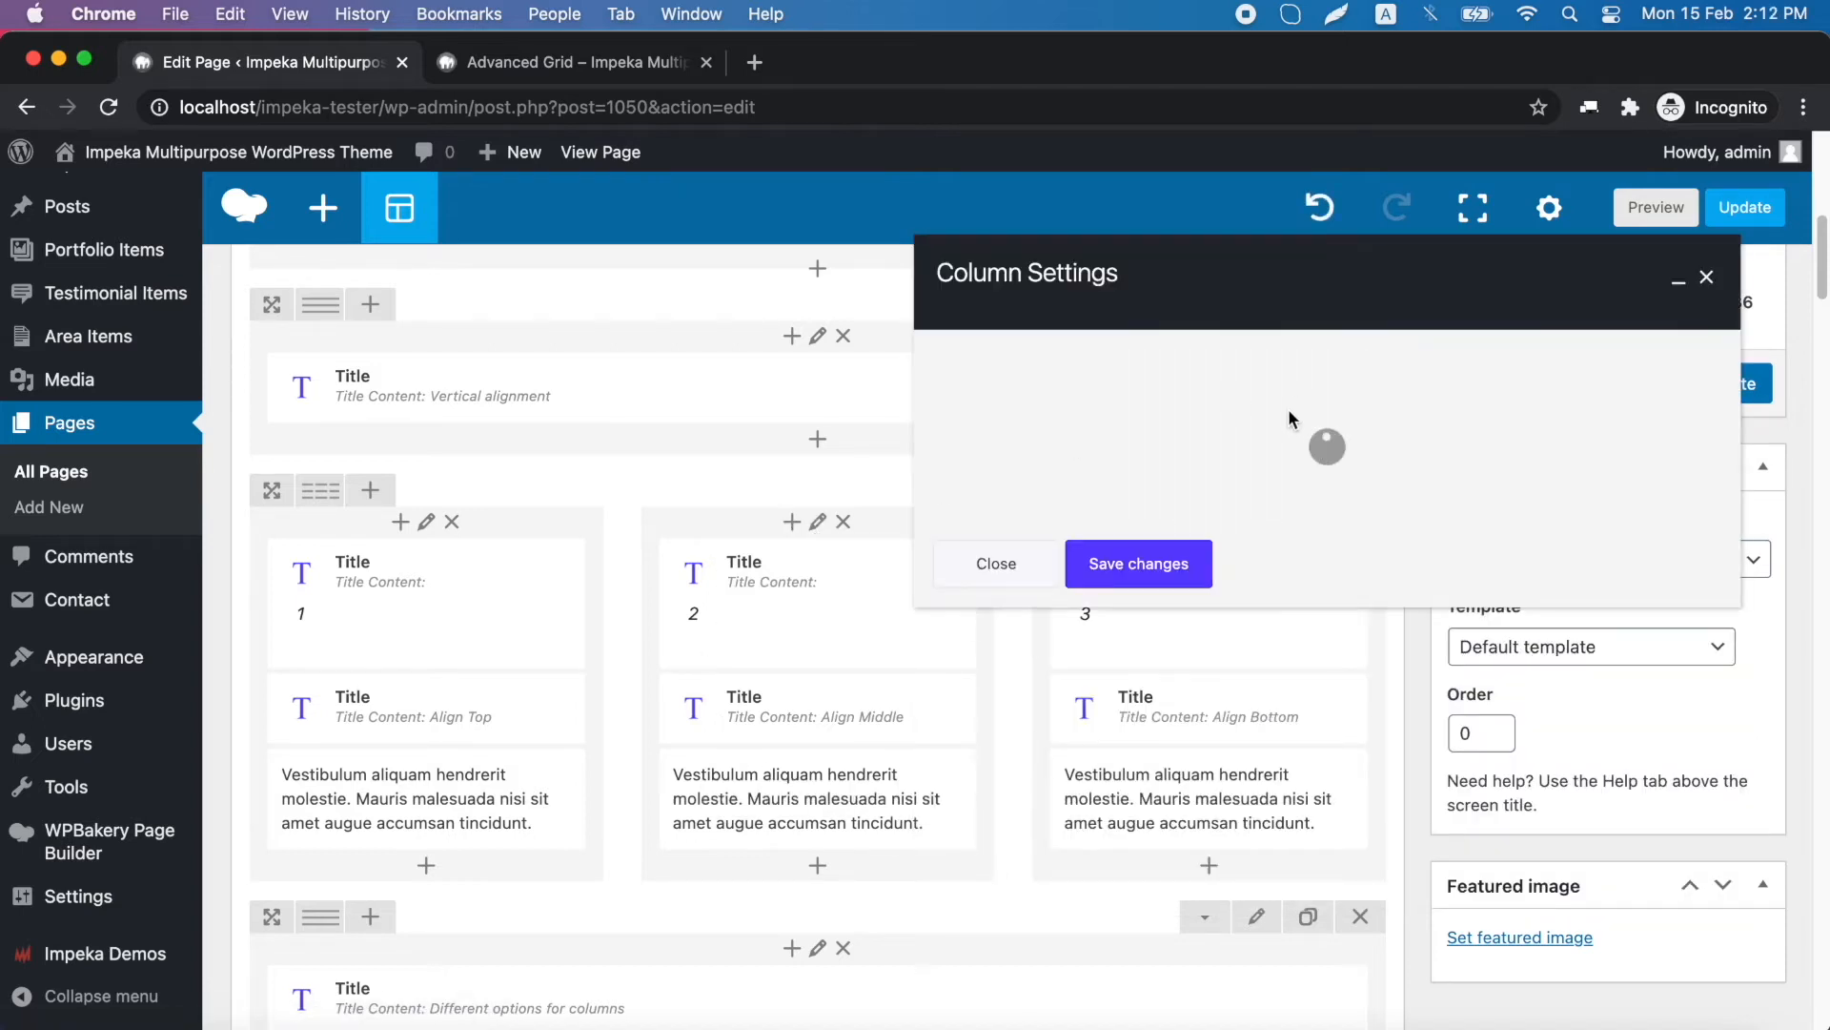
click(1058, 326)
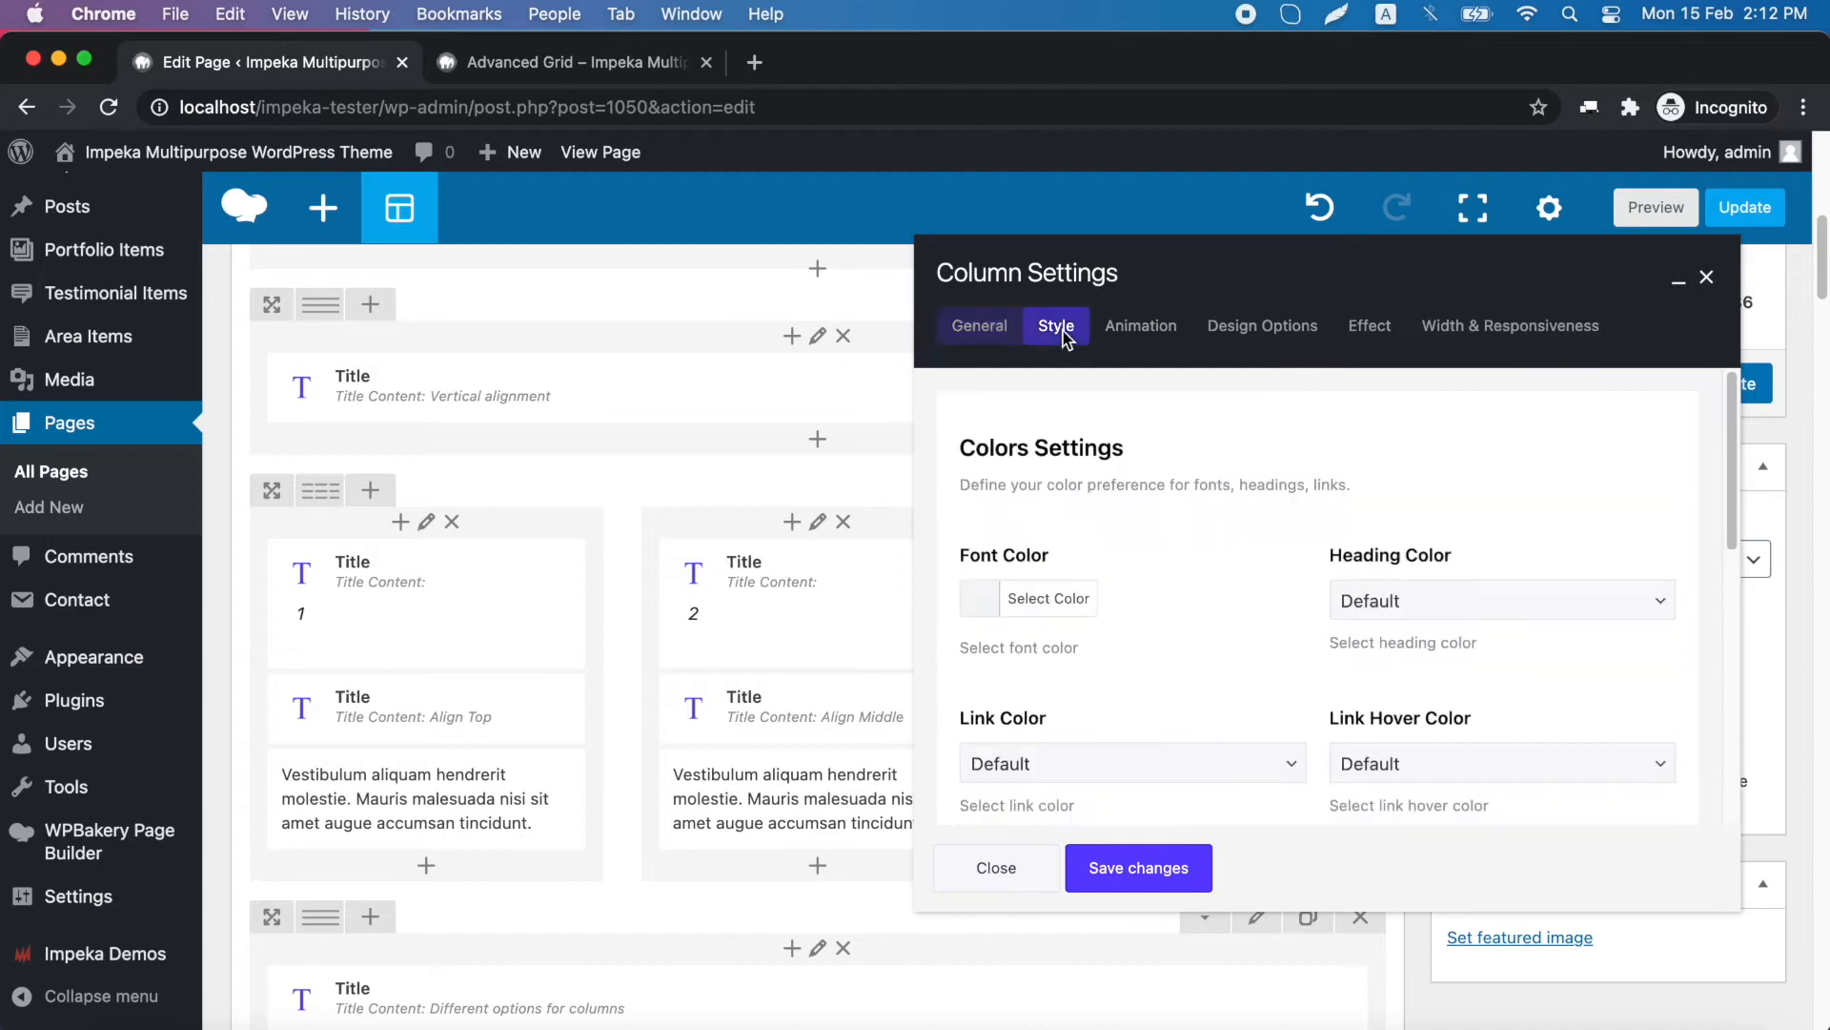
click(1482, 324)
scroll(1410, 523, down, 5)
scroll(1410, 522, down, 7)
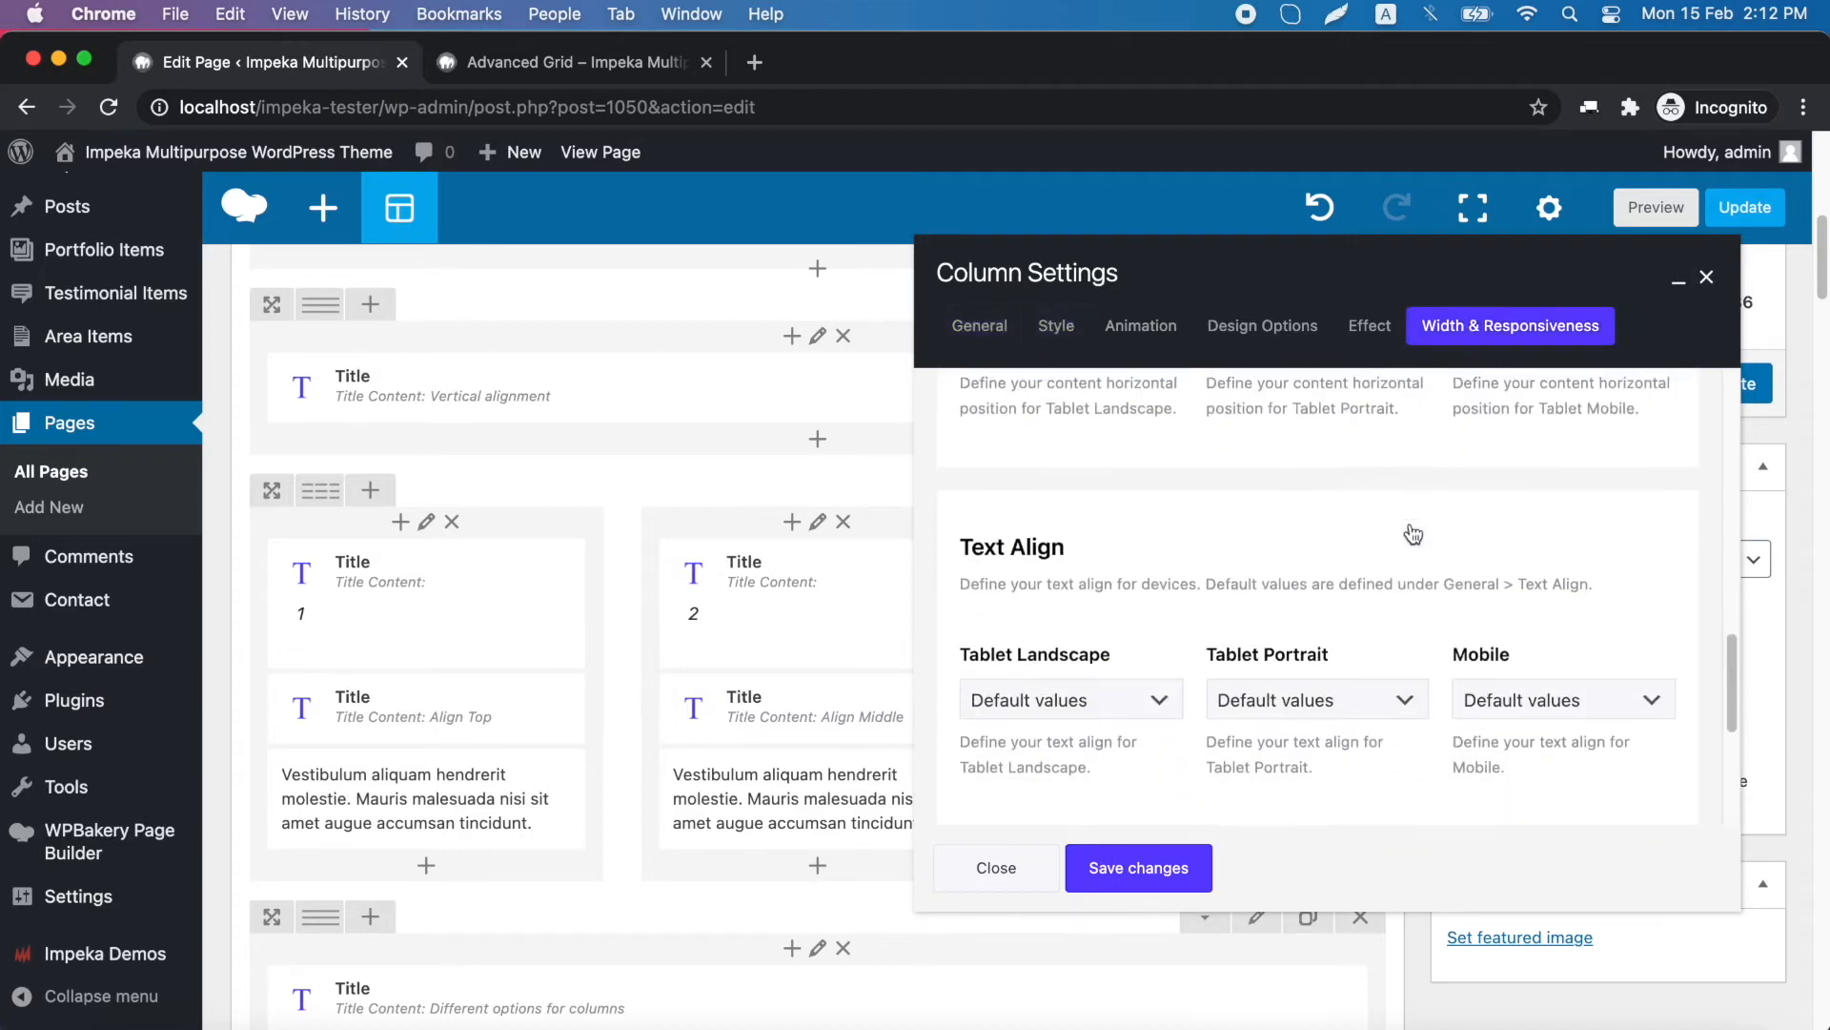
scroll(1420, 634, down, 3)
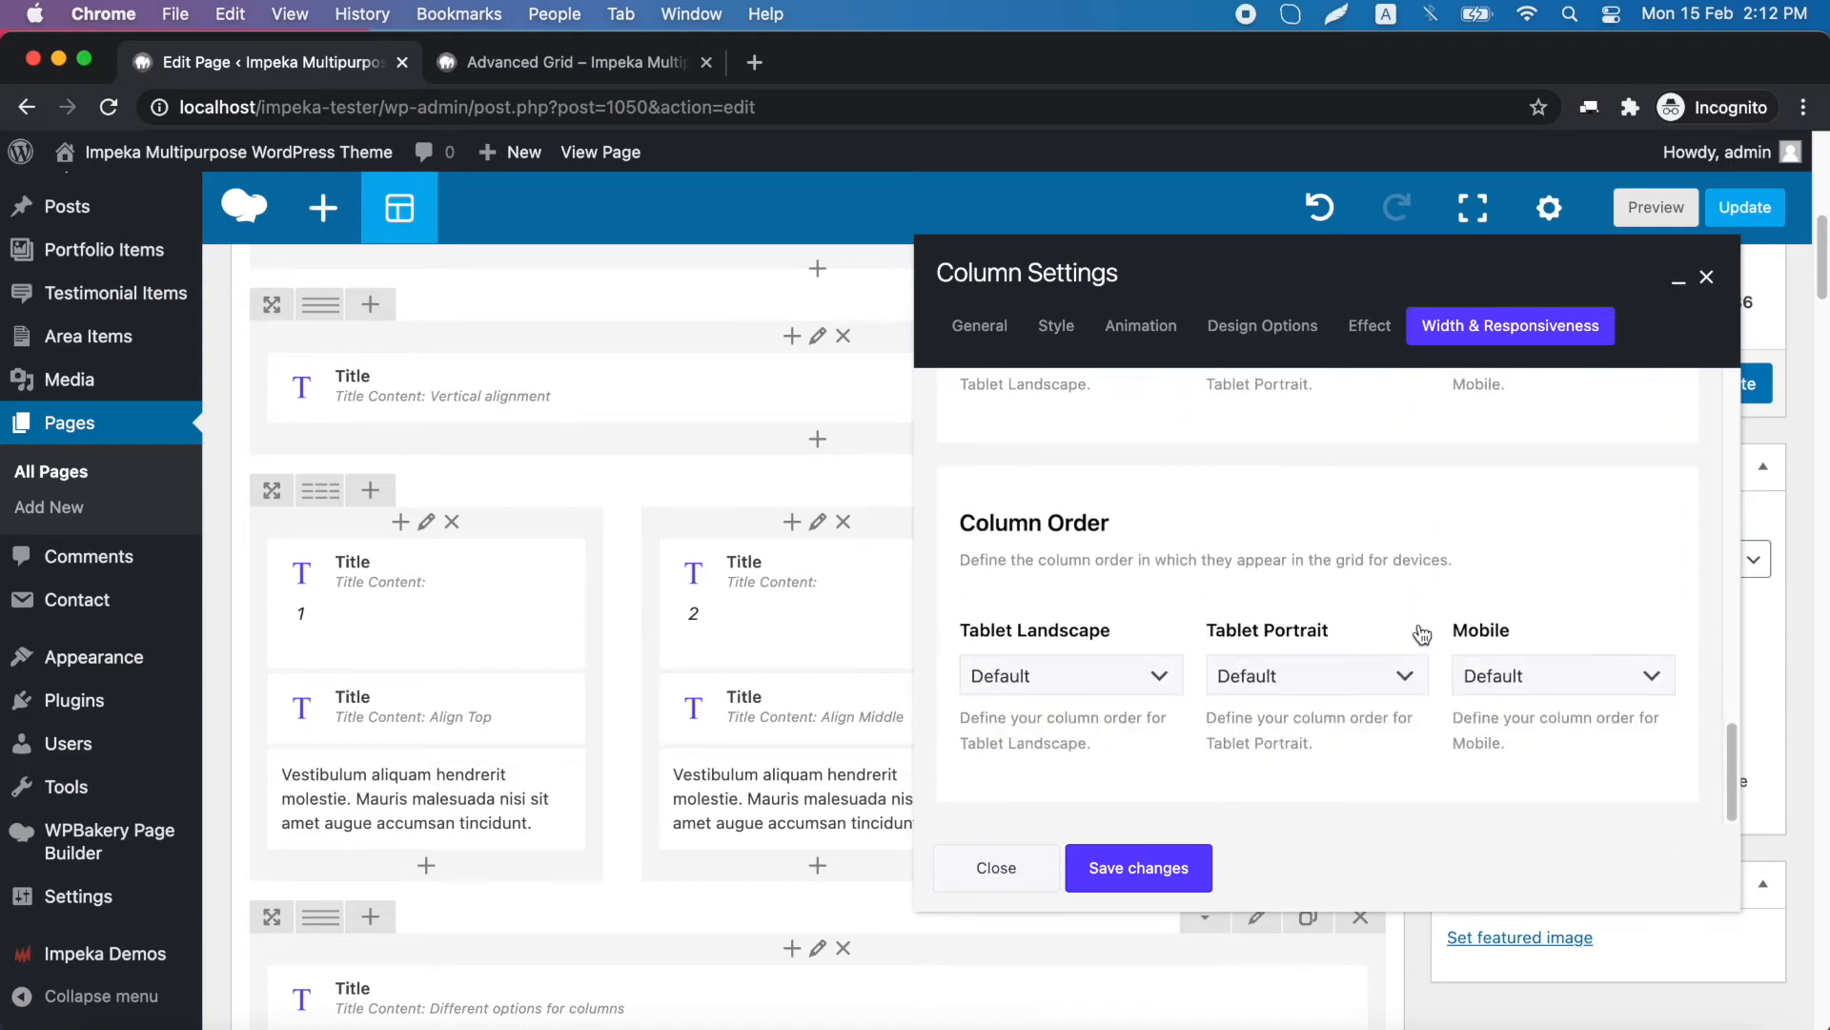
click(1523, 667)
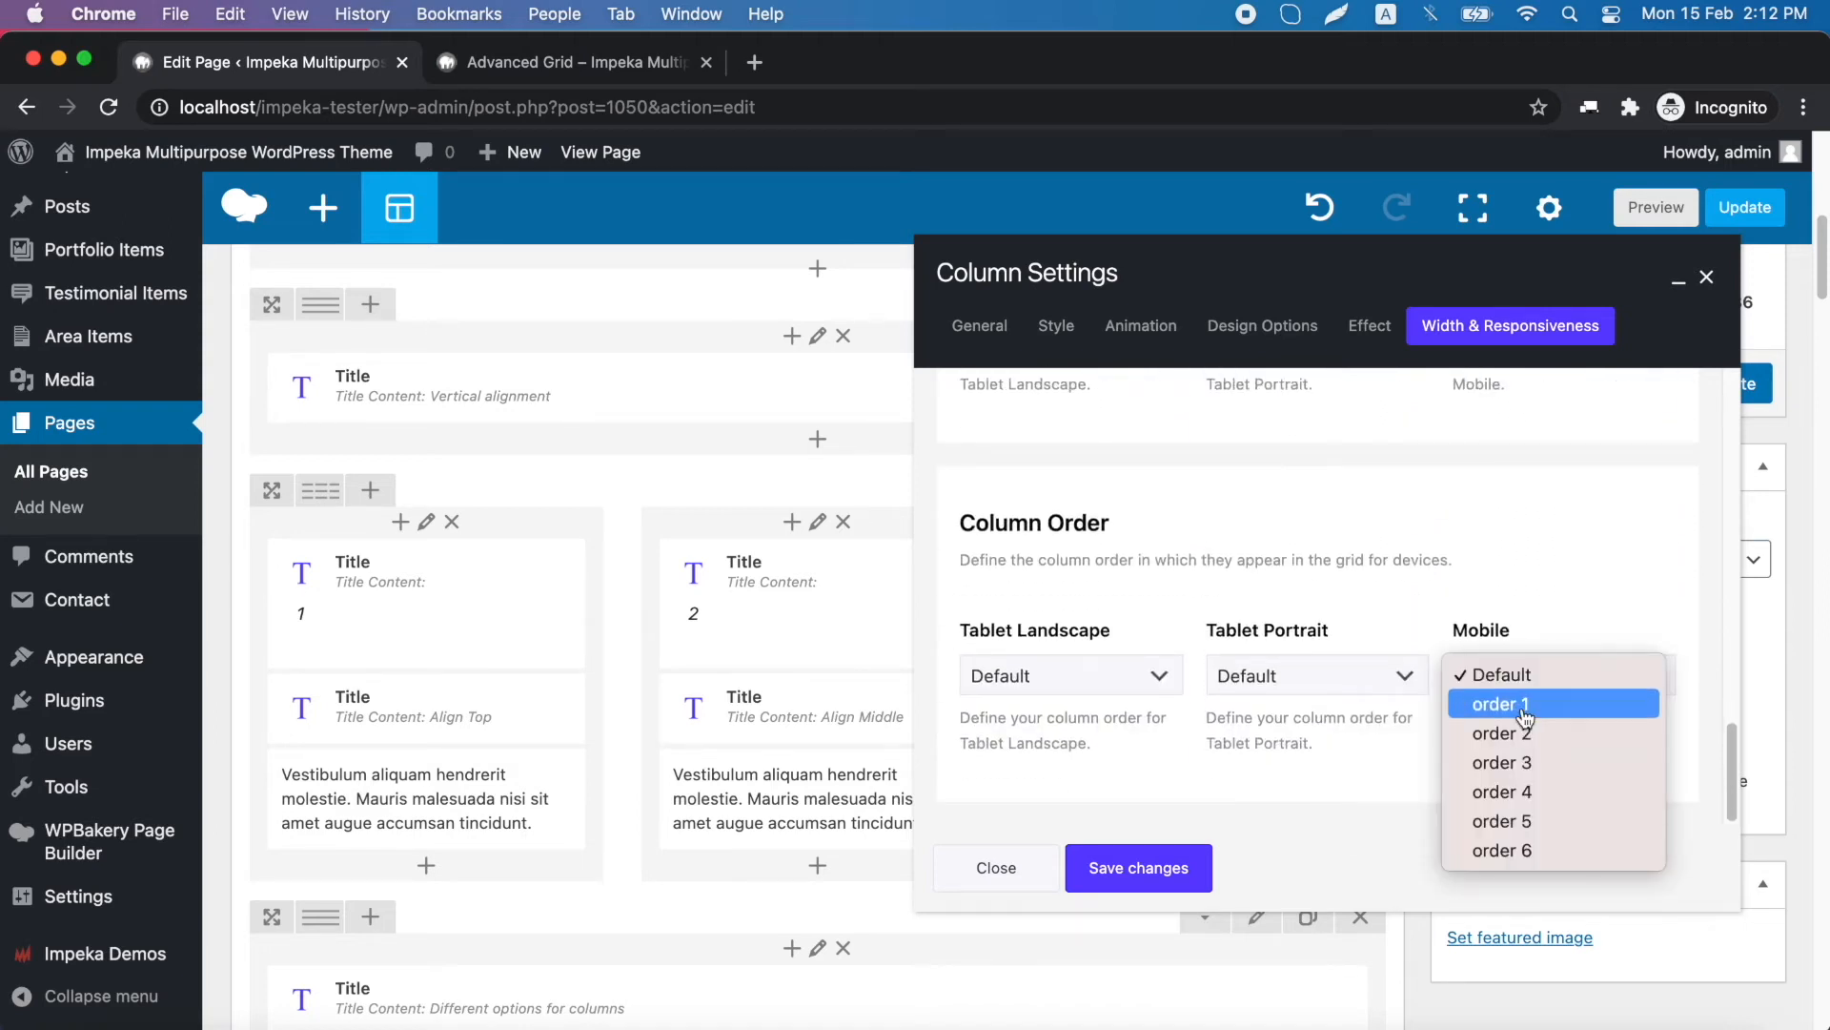
click(1525, 706)
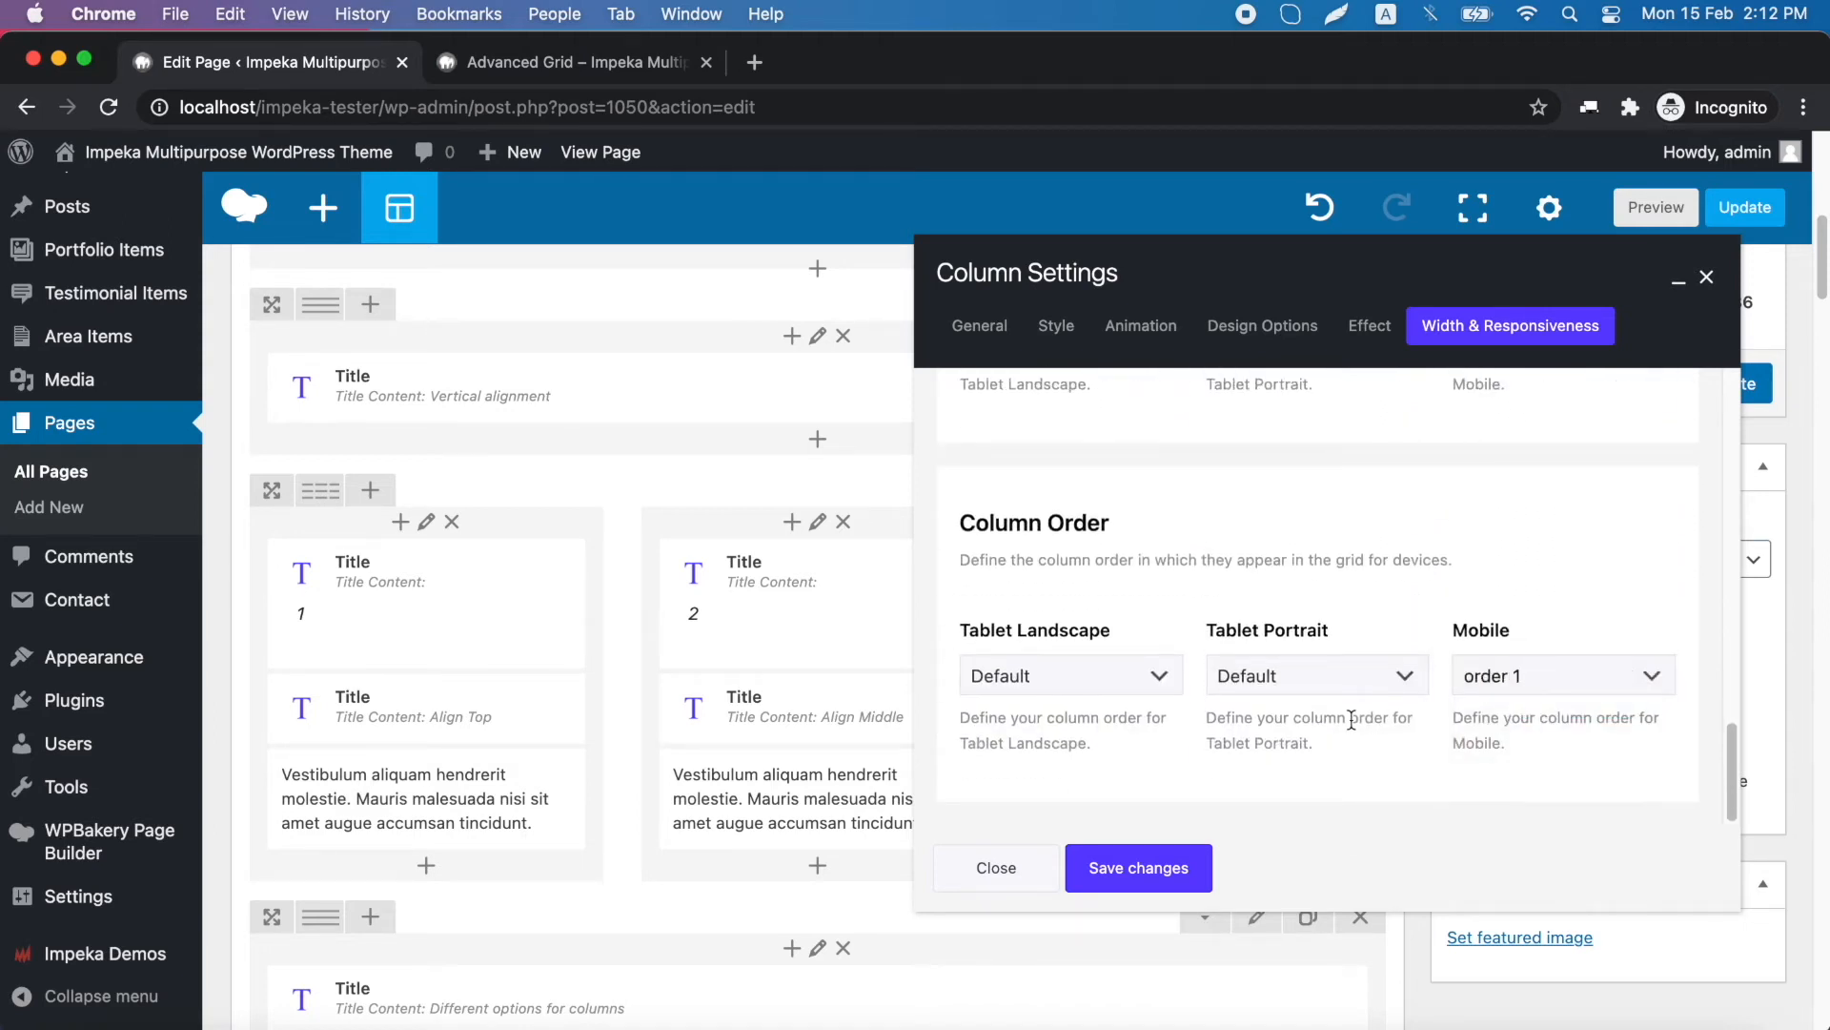
click(1144, 863)
Set the "Align Bottom" column's Mobile column order to order 3 and save the column settings
click(1211, 525)
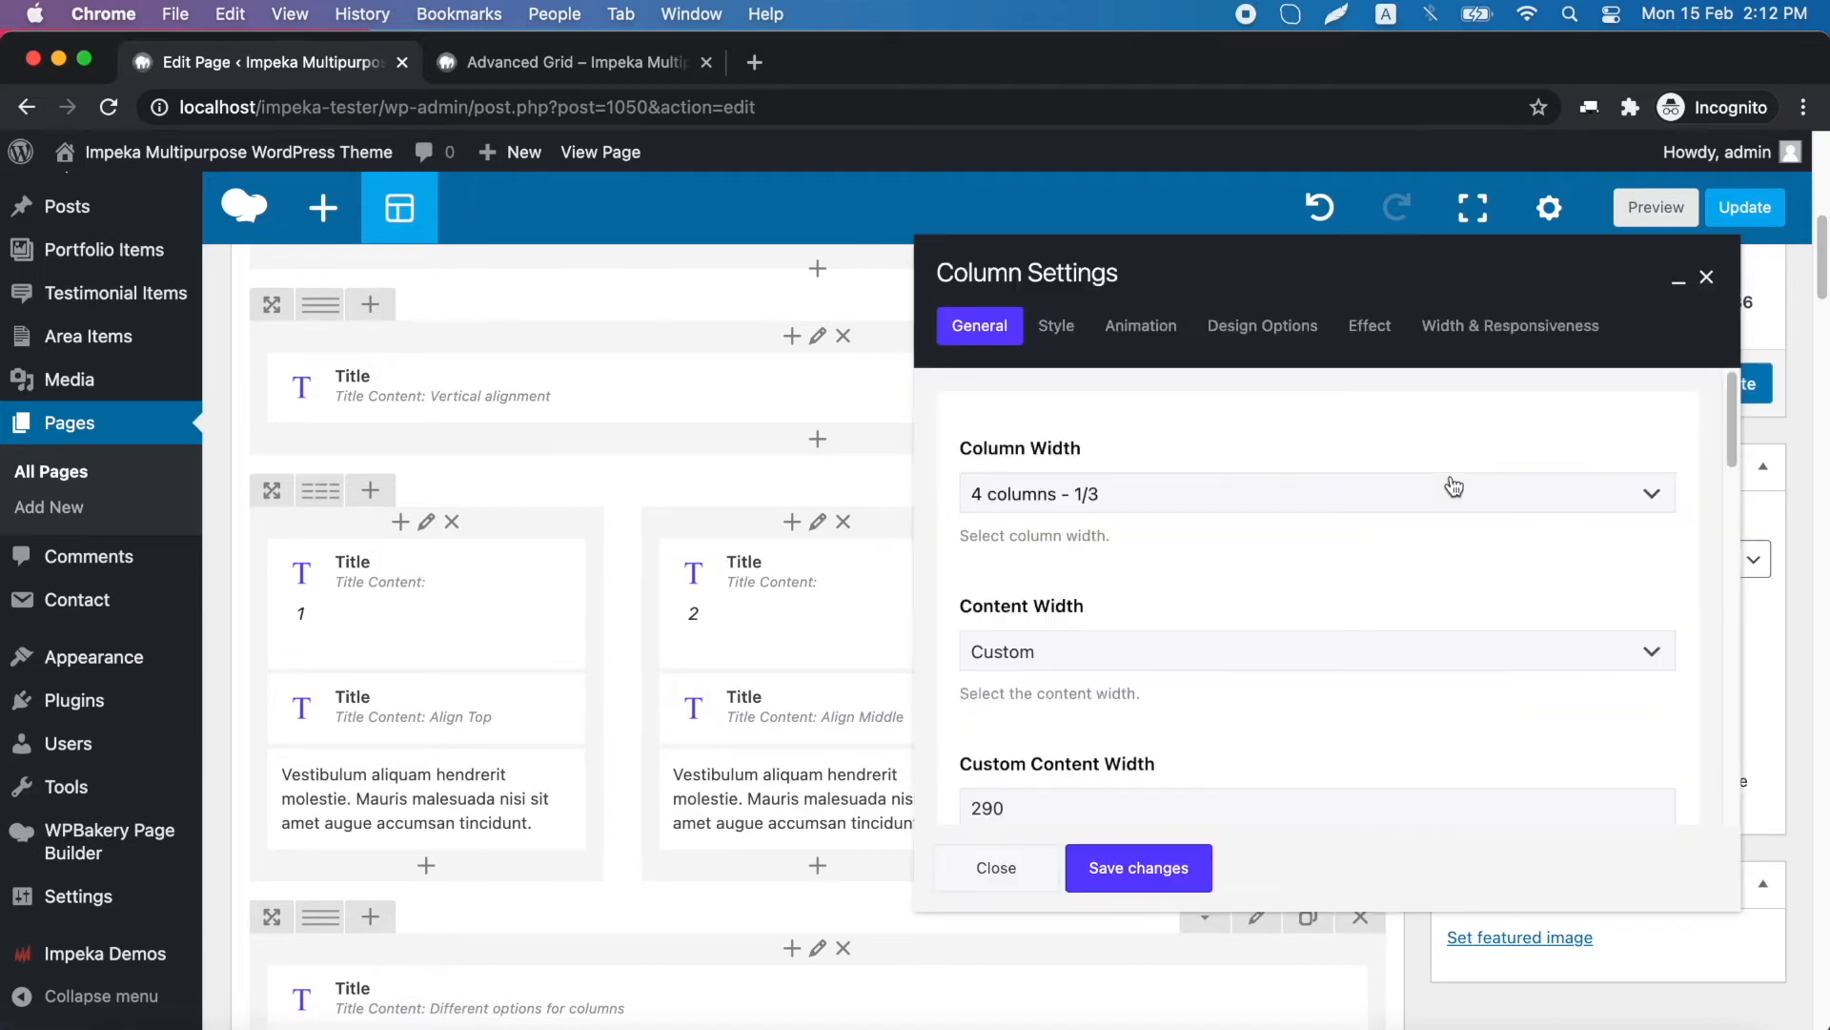
click(1449, 334)
scroll(1445, 551, down, 10)
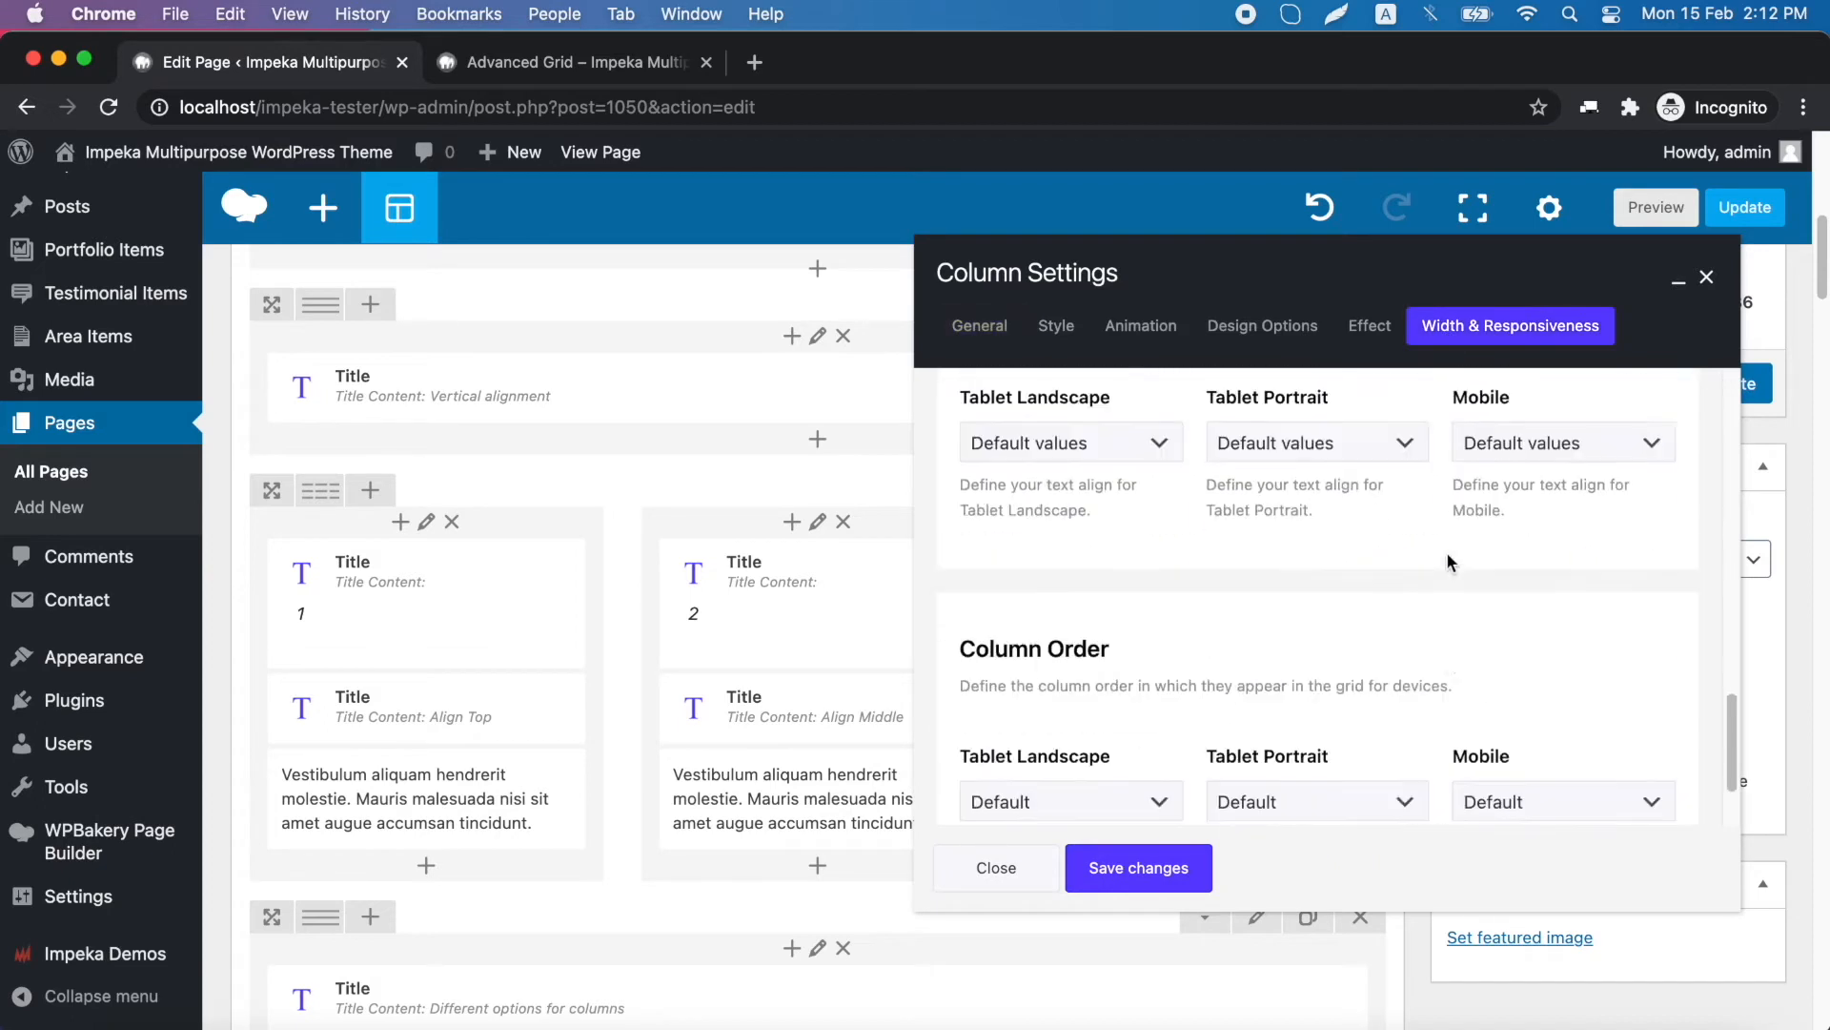
click(1507, 679)
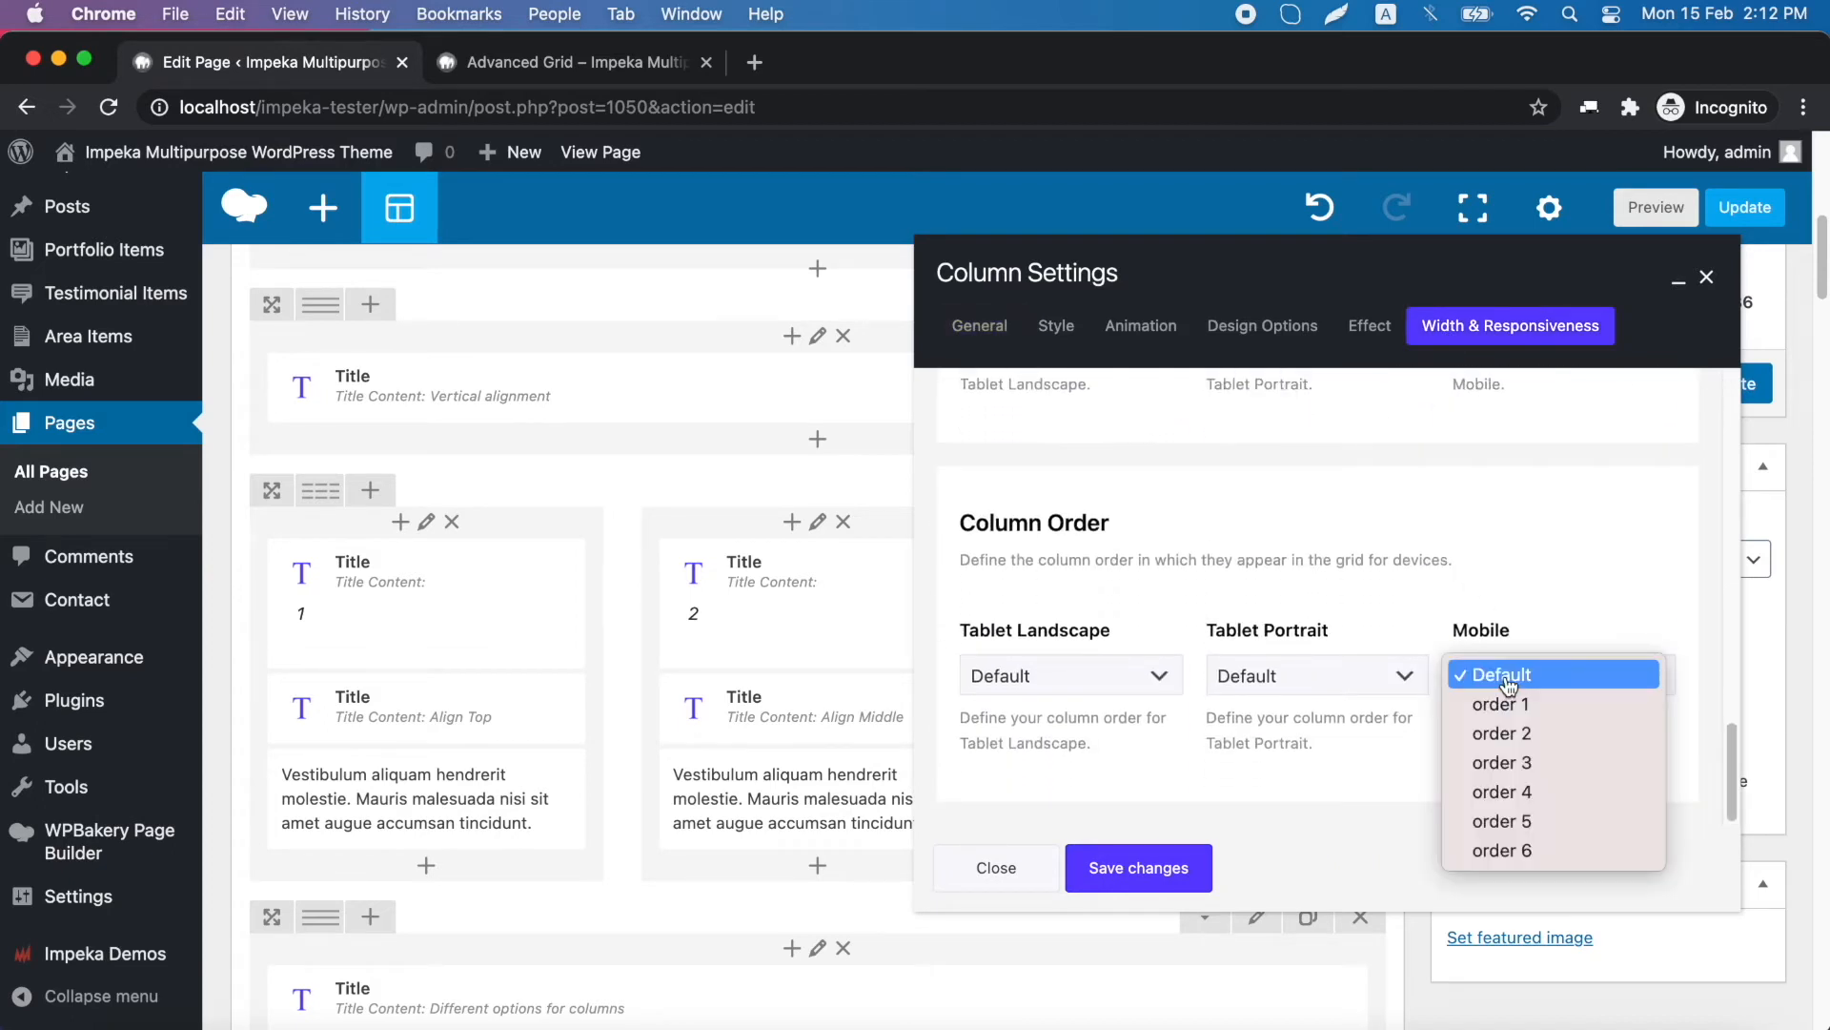
click(1517, 763)
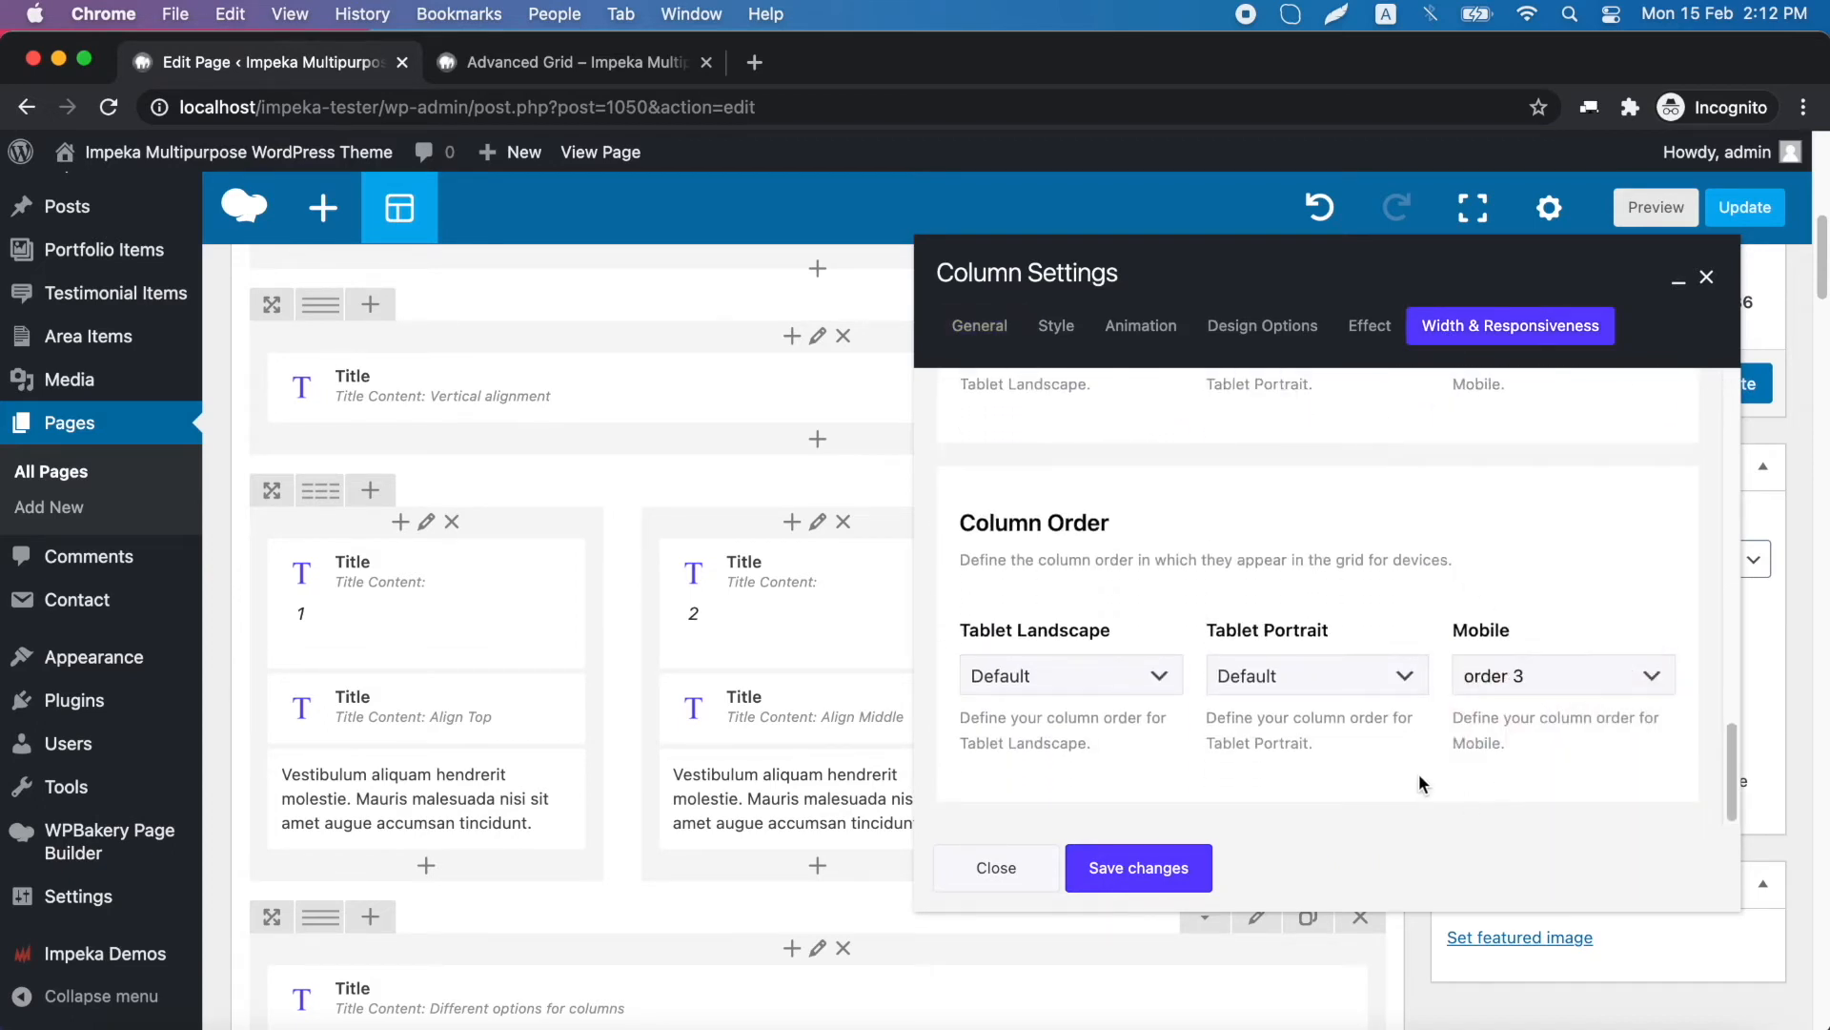
click(1138, 868)
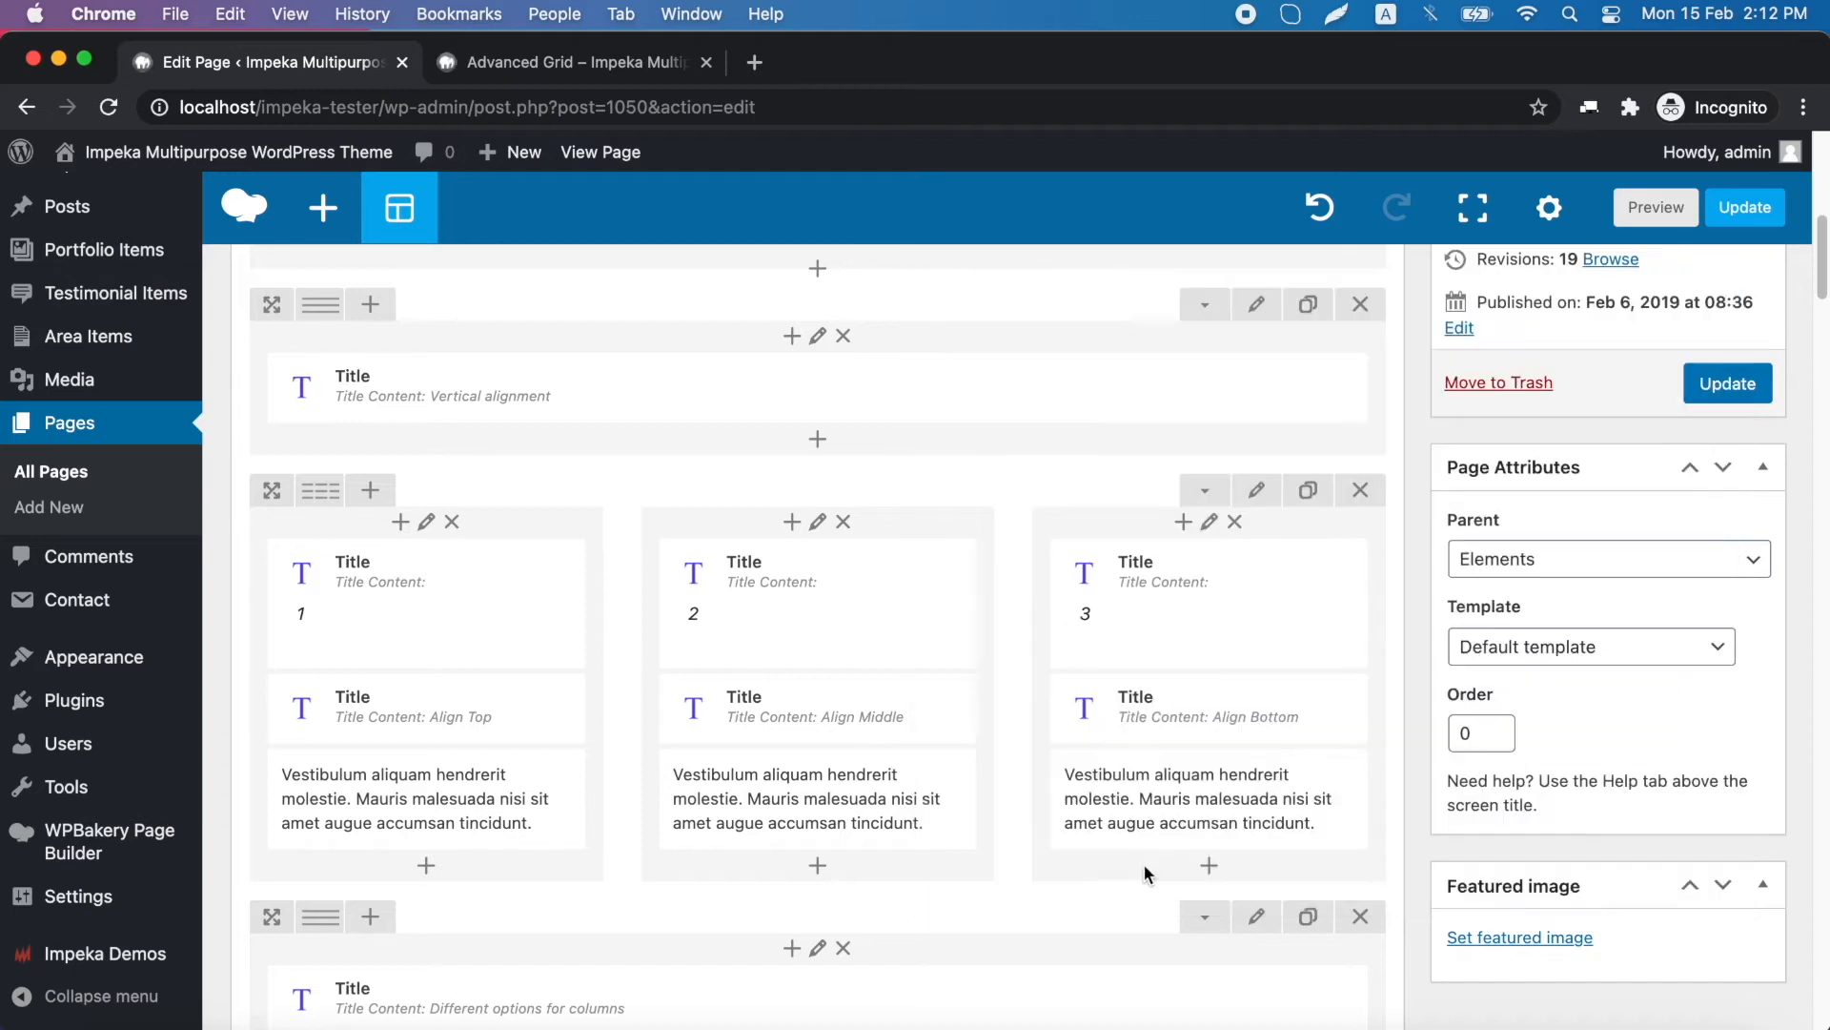
Update the page and reload the live Advanced Grid page
click(1727, 383)
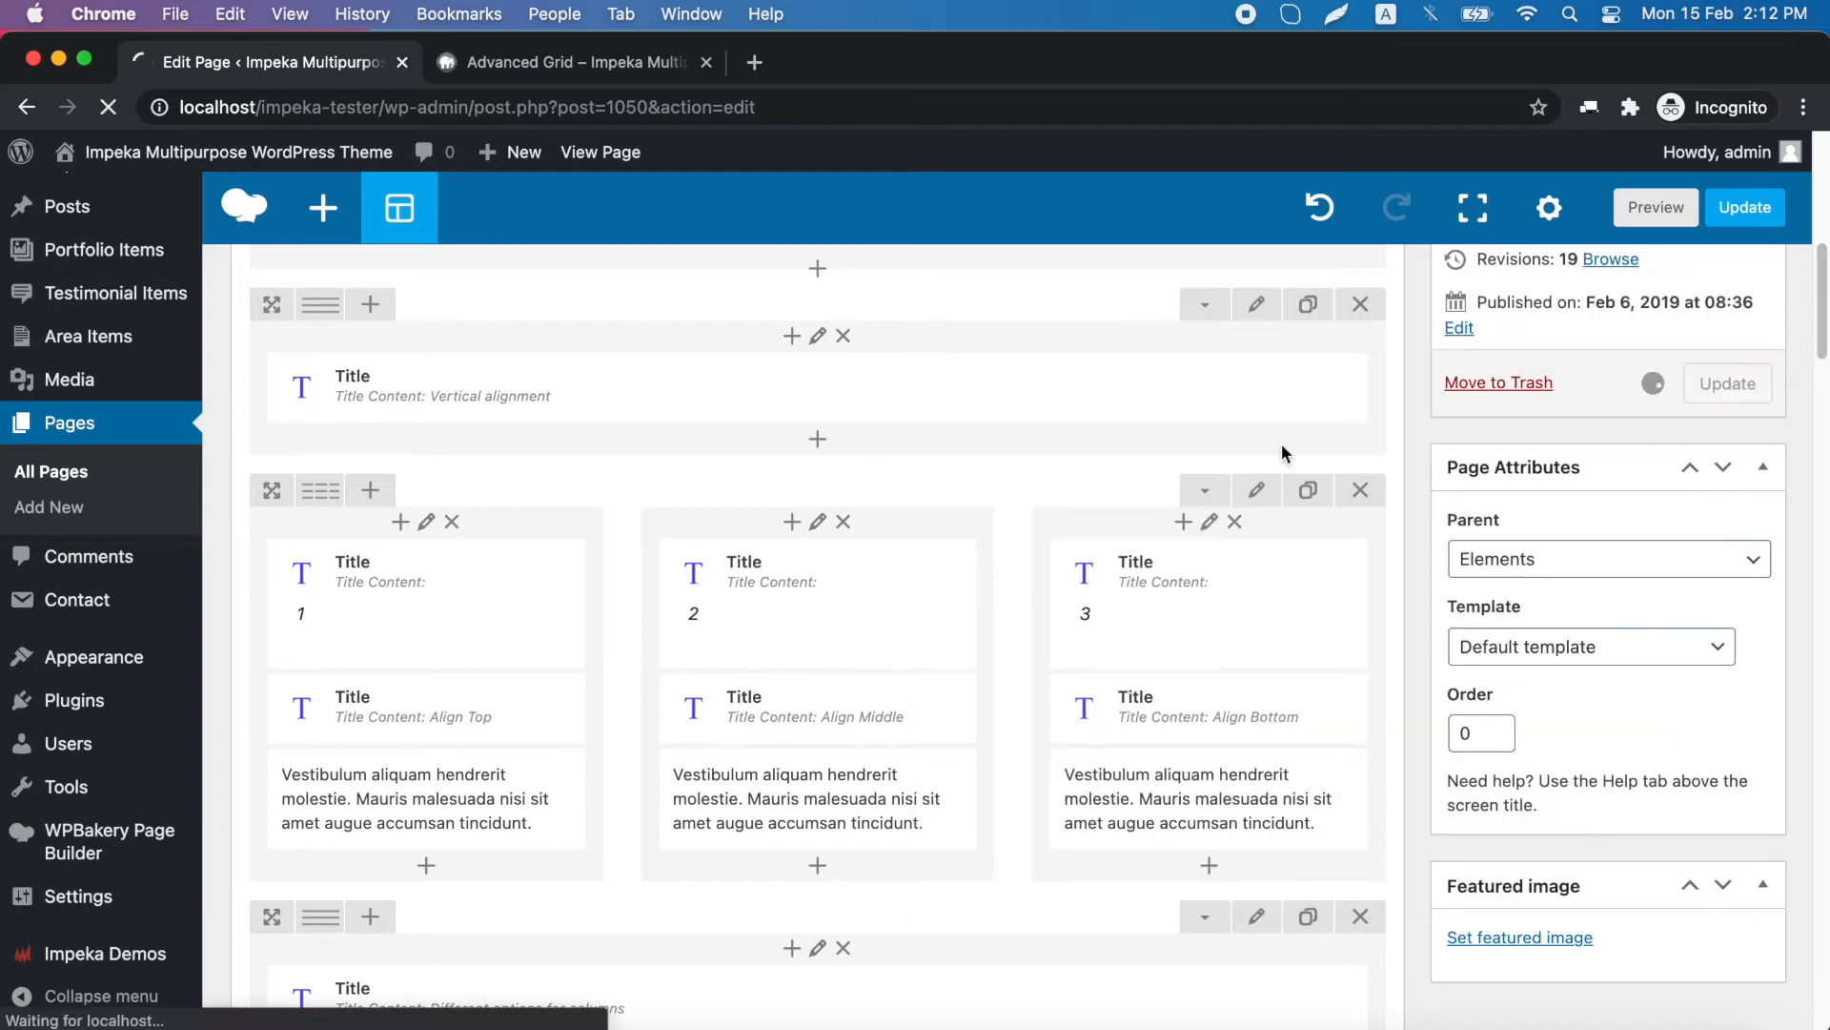
click(610, 64)
click(111, 108)
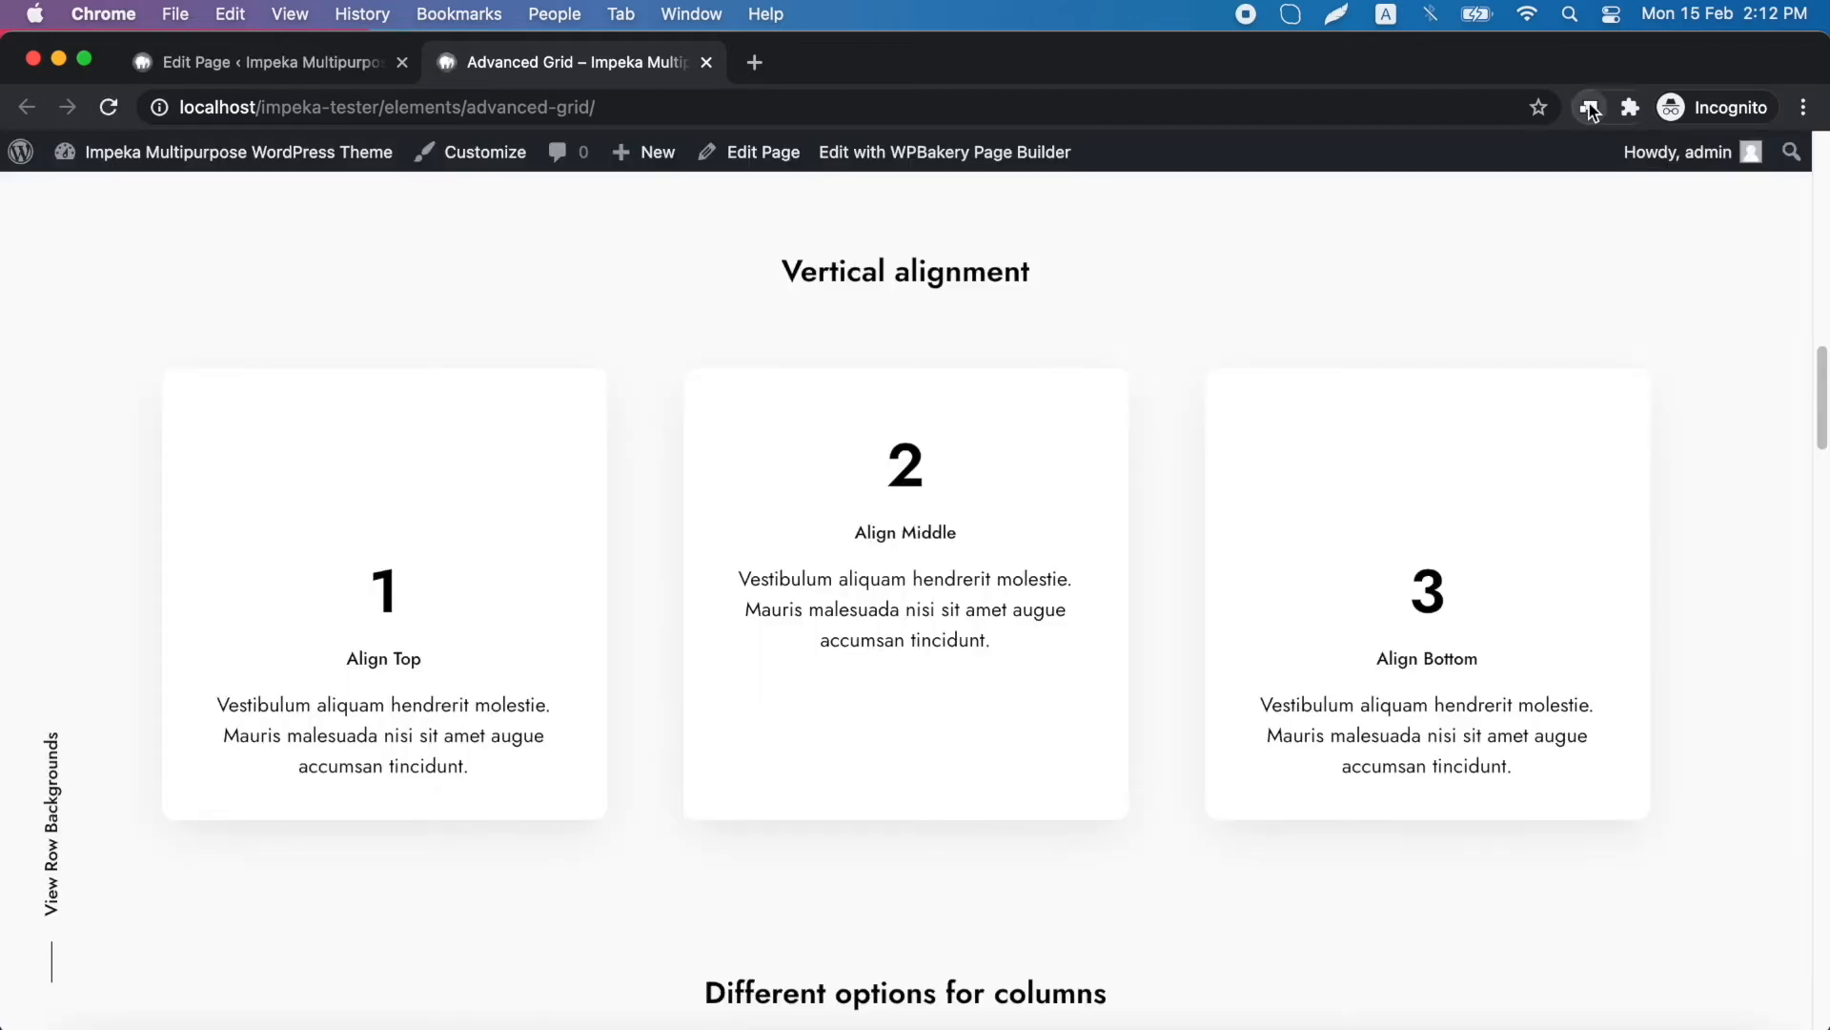
Open a device preview of the live Advanced Grid page at iPhone 7 - Portrait size
click(1589, 107)
click(1433, 184)
scroll(1291, 642, down, 5)
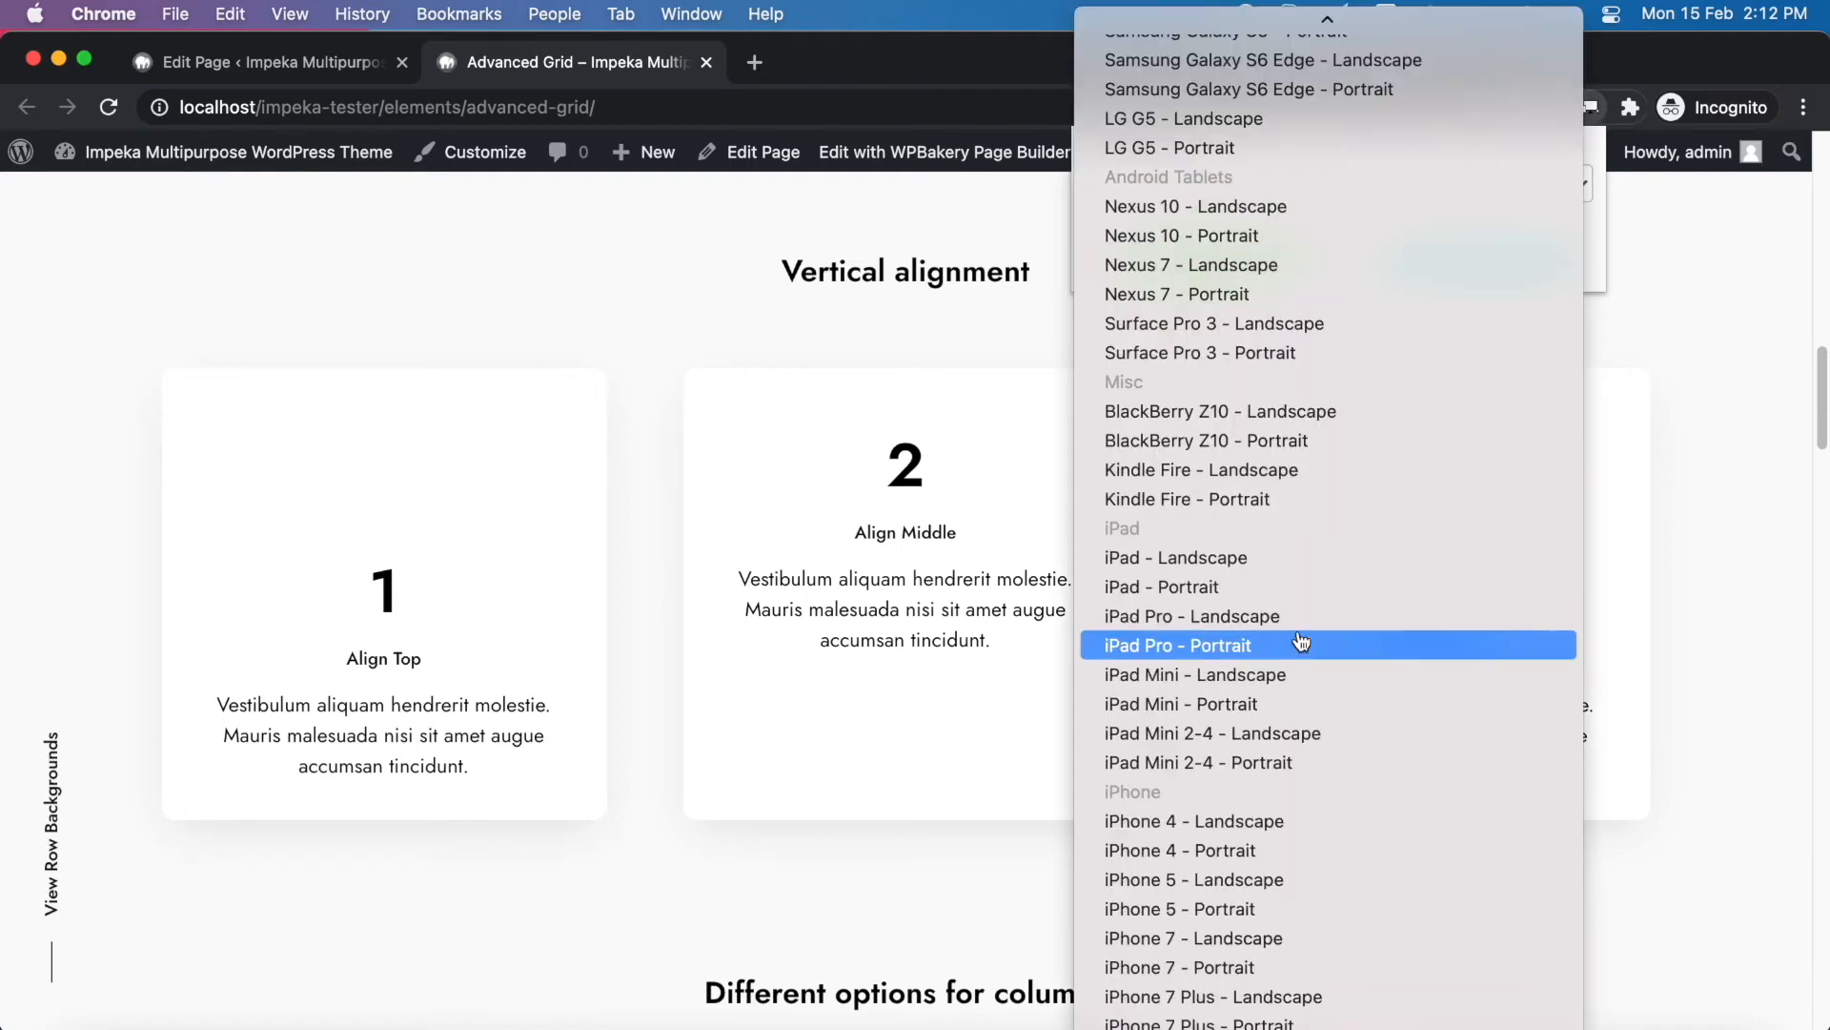
click(1220, 968)
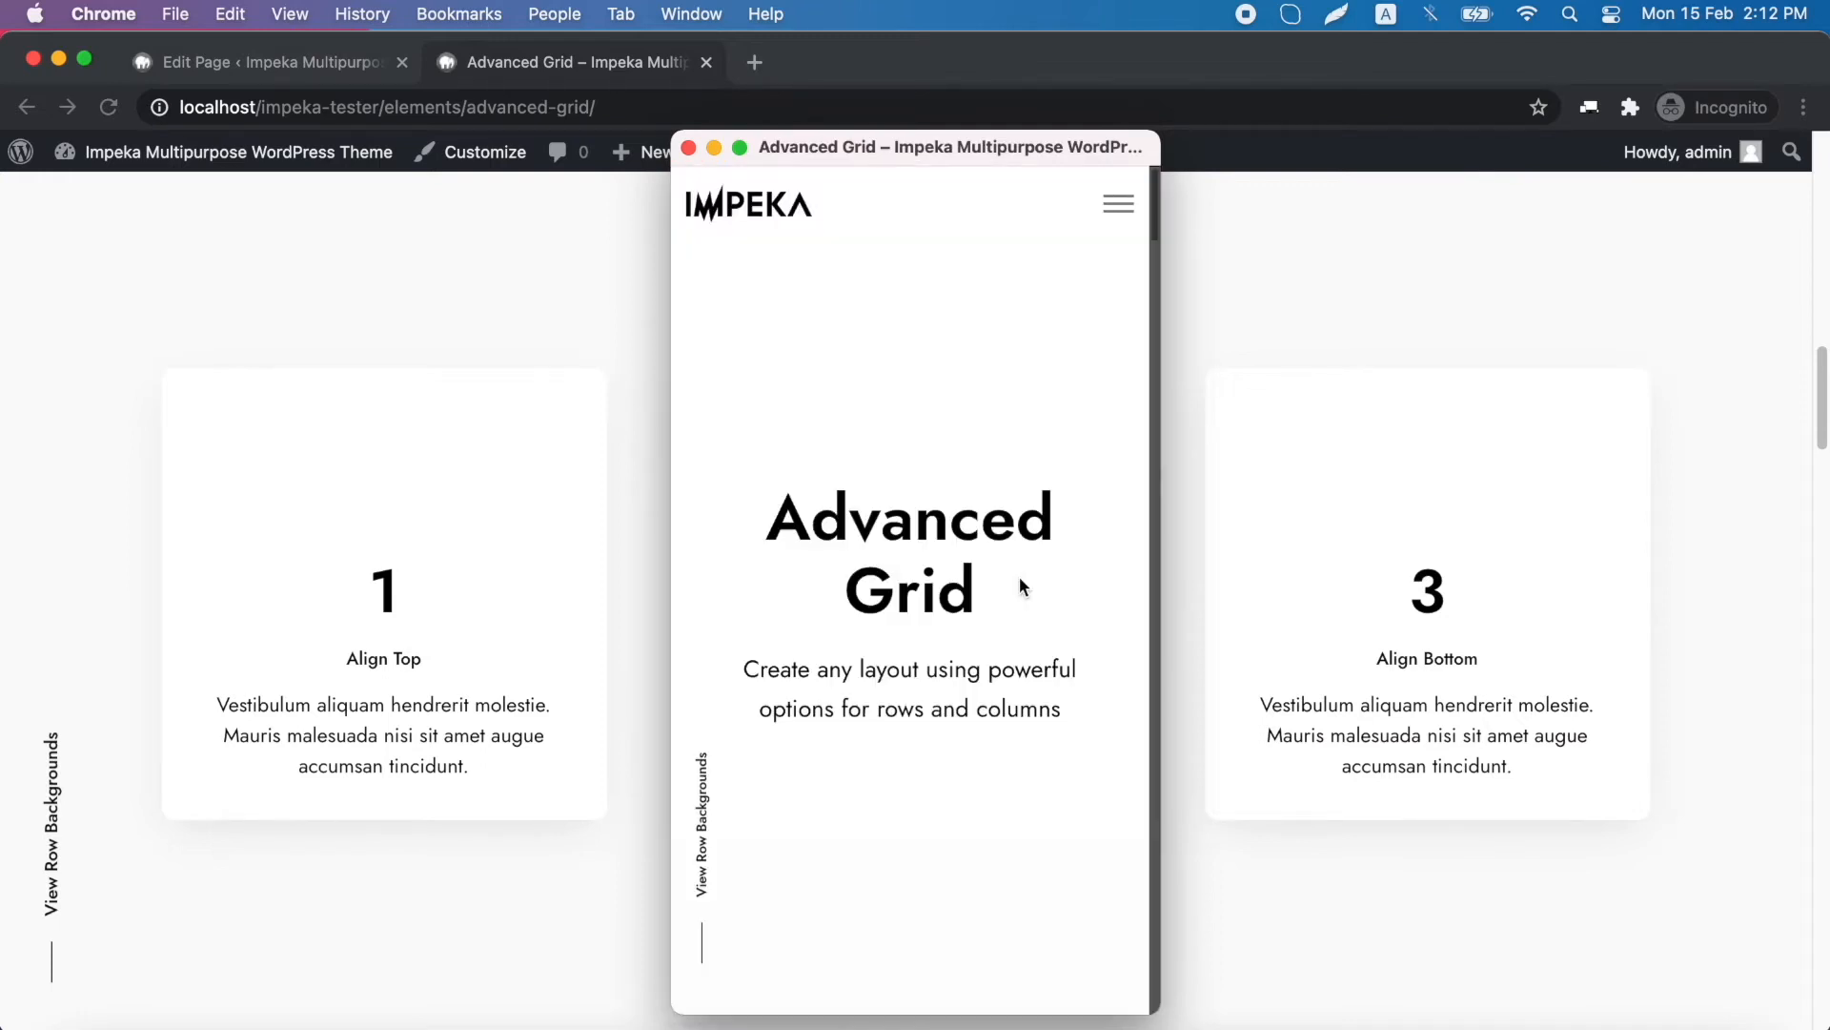
Examine the stacking order of the Vertical alignment columns in the mobile preview, then close the preview window
scroll(1020, 586, down, 10)
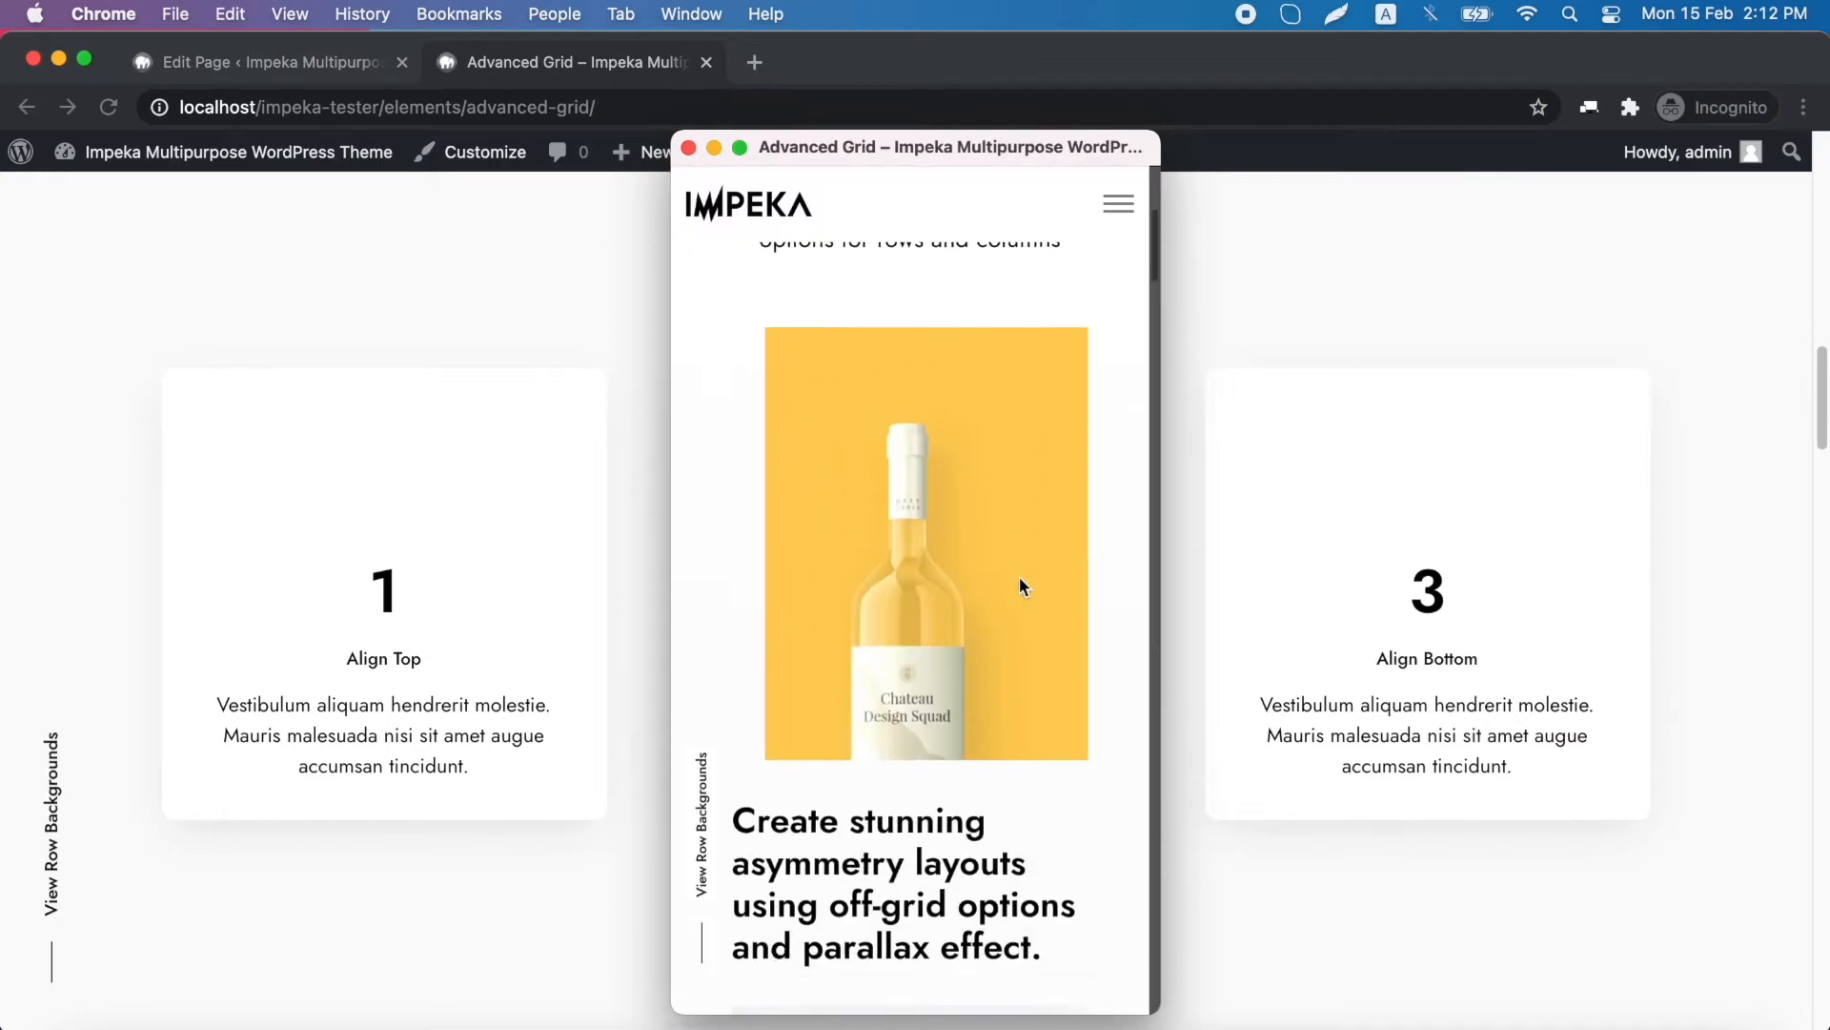
scroll(1020, 576, down, 10)
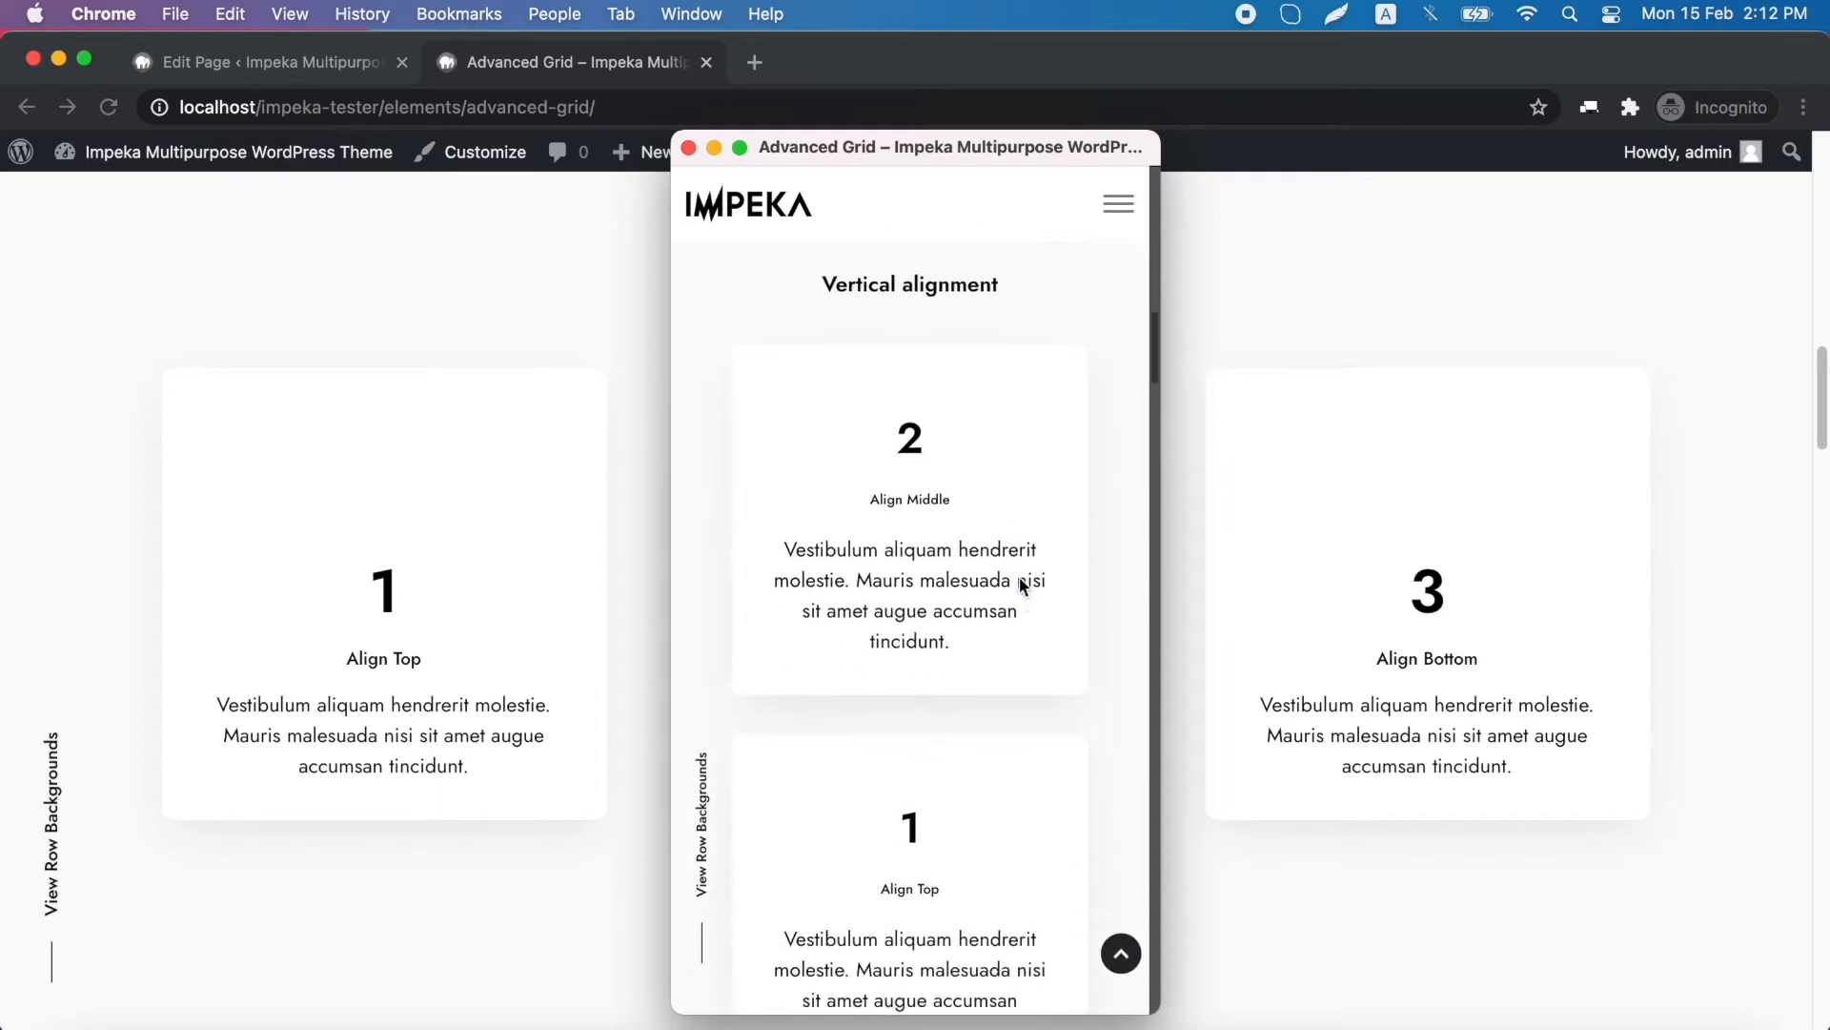
scroll(1020, 584, down, 1)
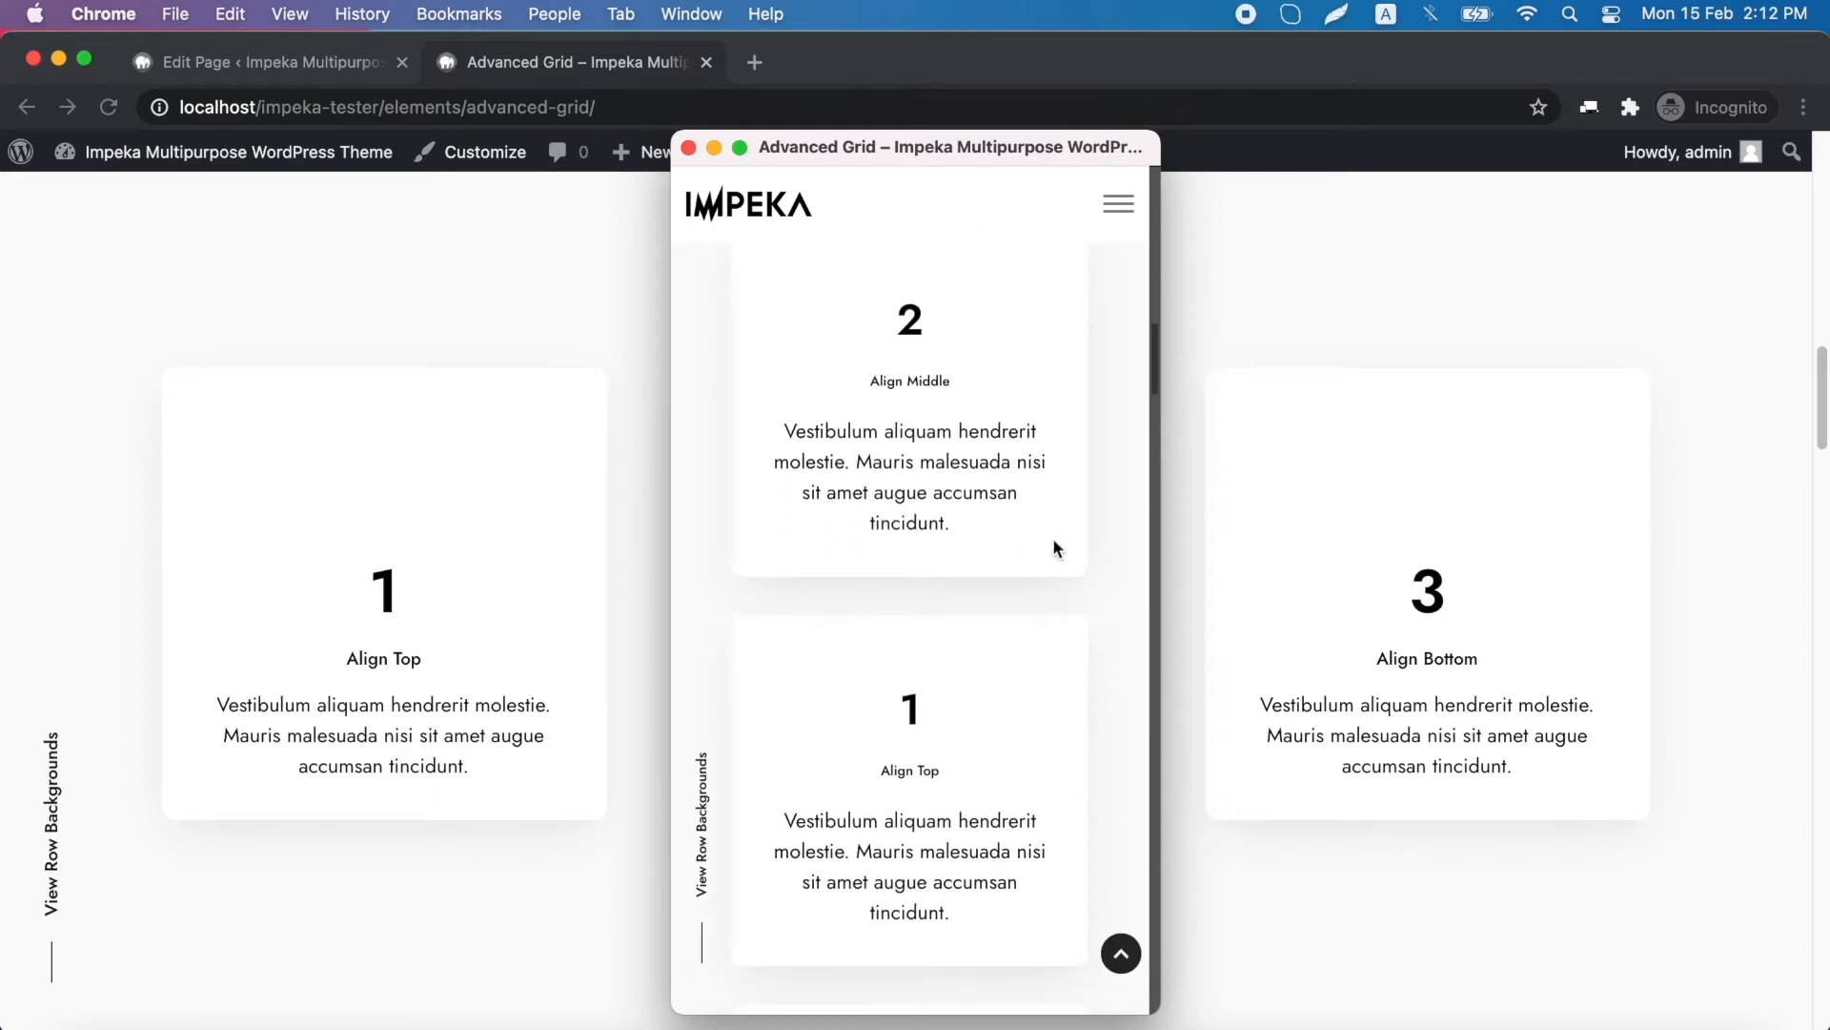
scroll(1027, 537, down, 5)
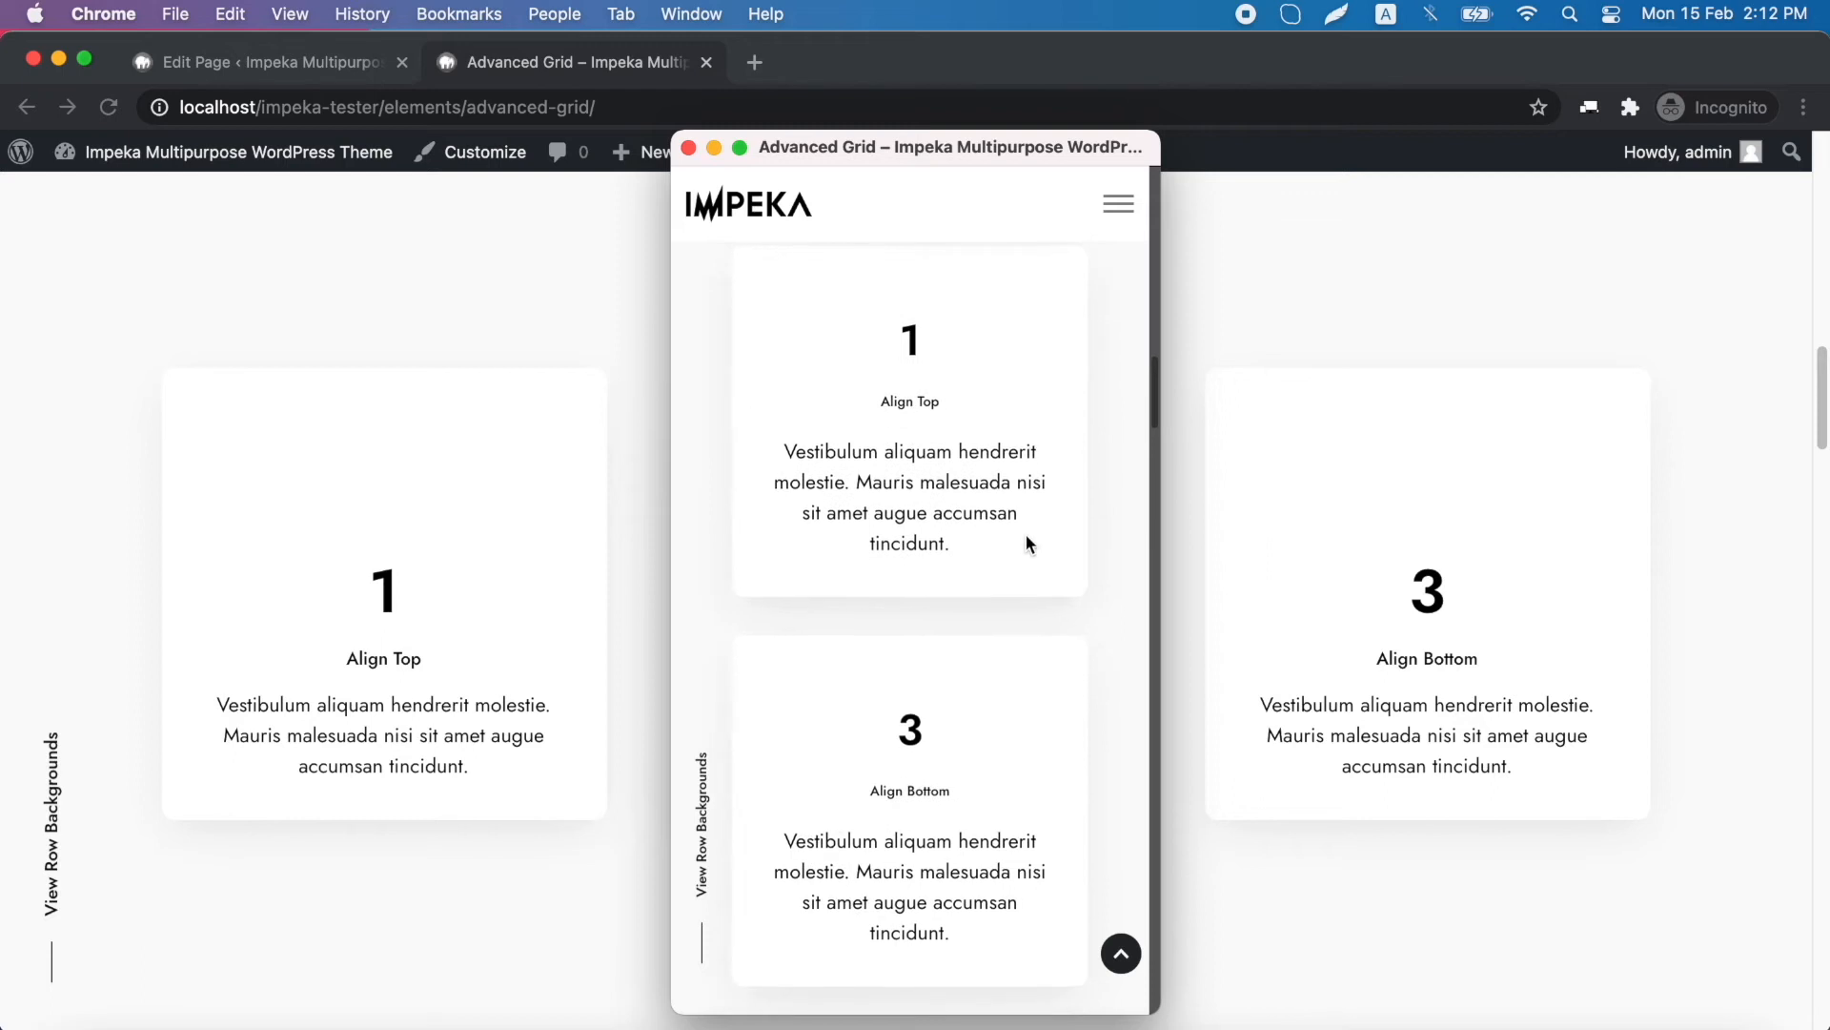
scroll(992, 689, up, 6)
scroll(992, 689, down, 1)
scroll(993, 694, down, 2)
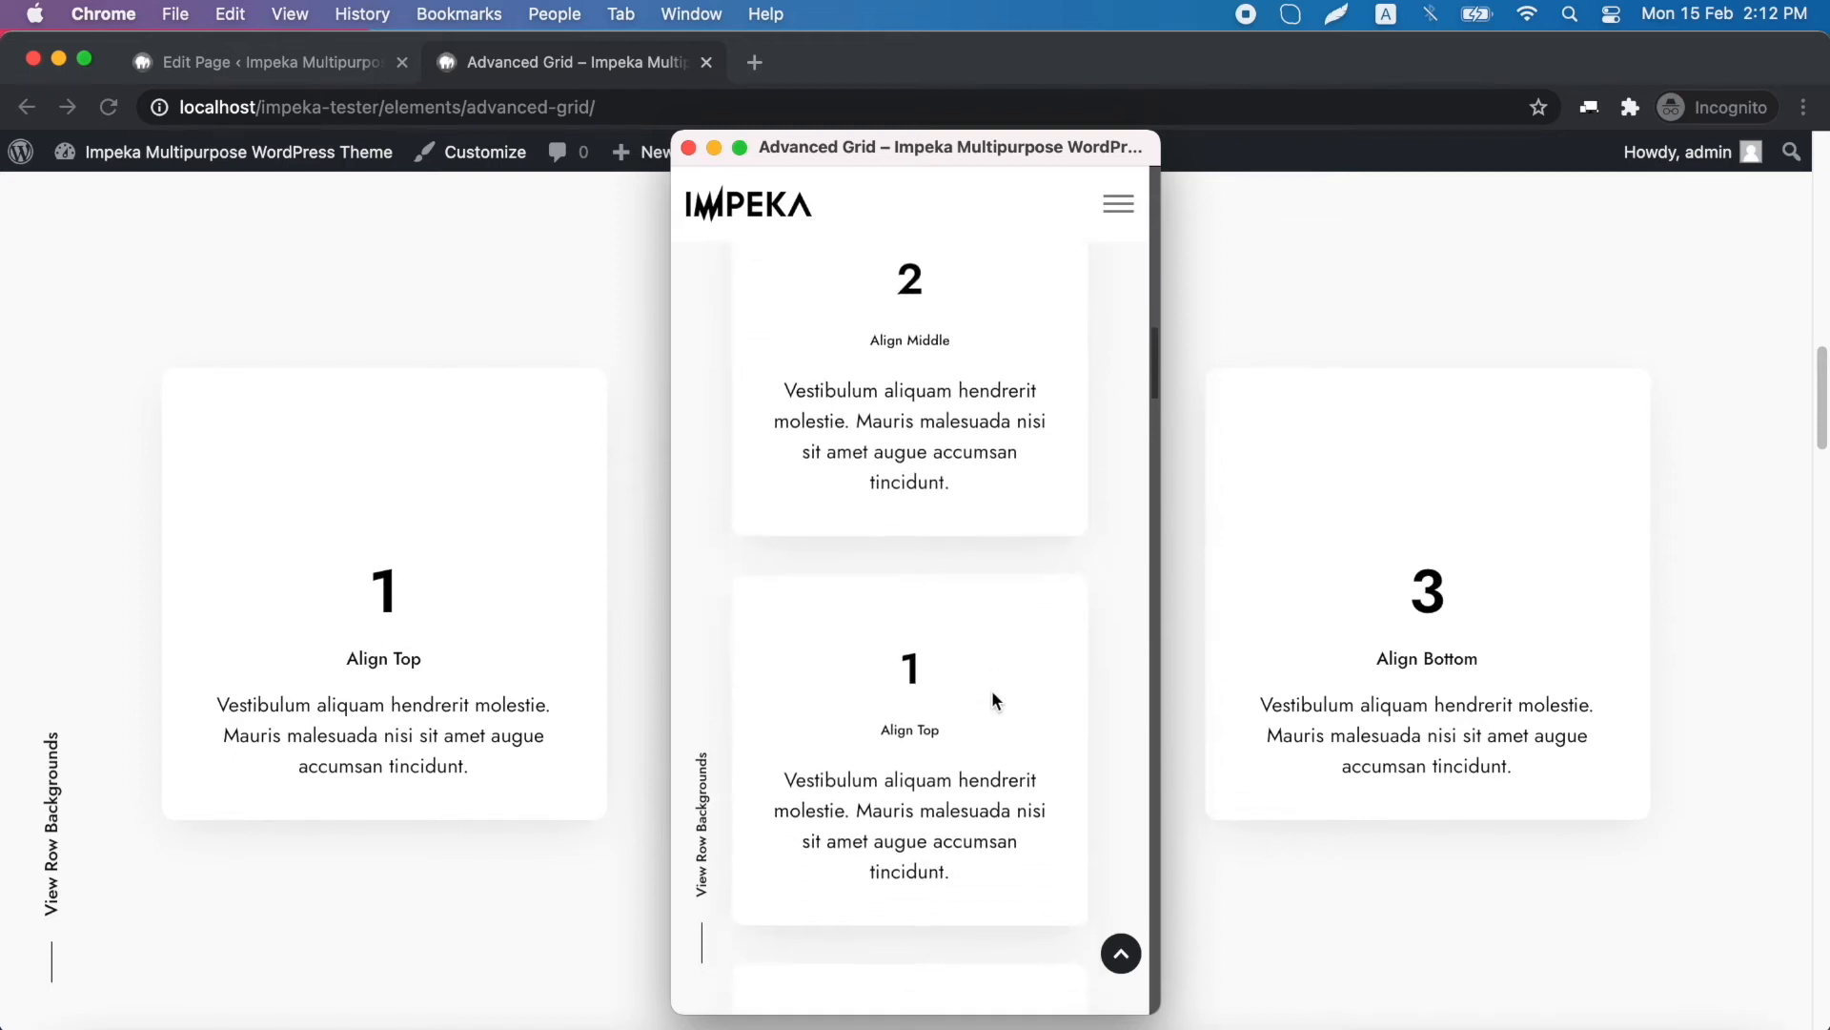
scroll(991, 689, down, 1)
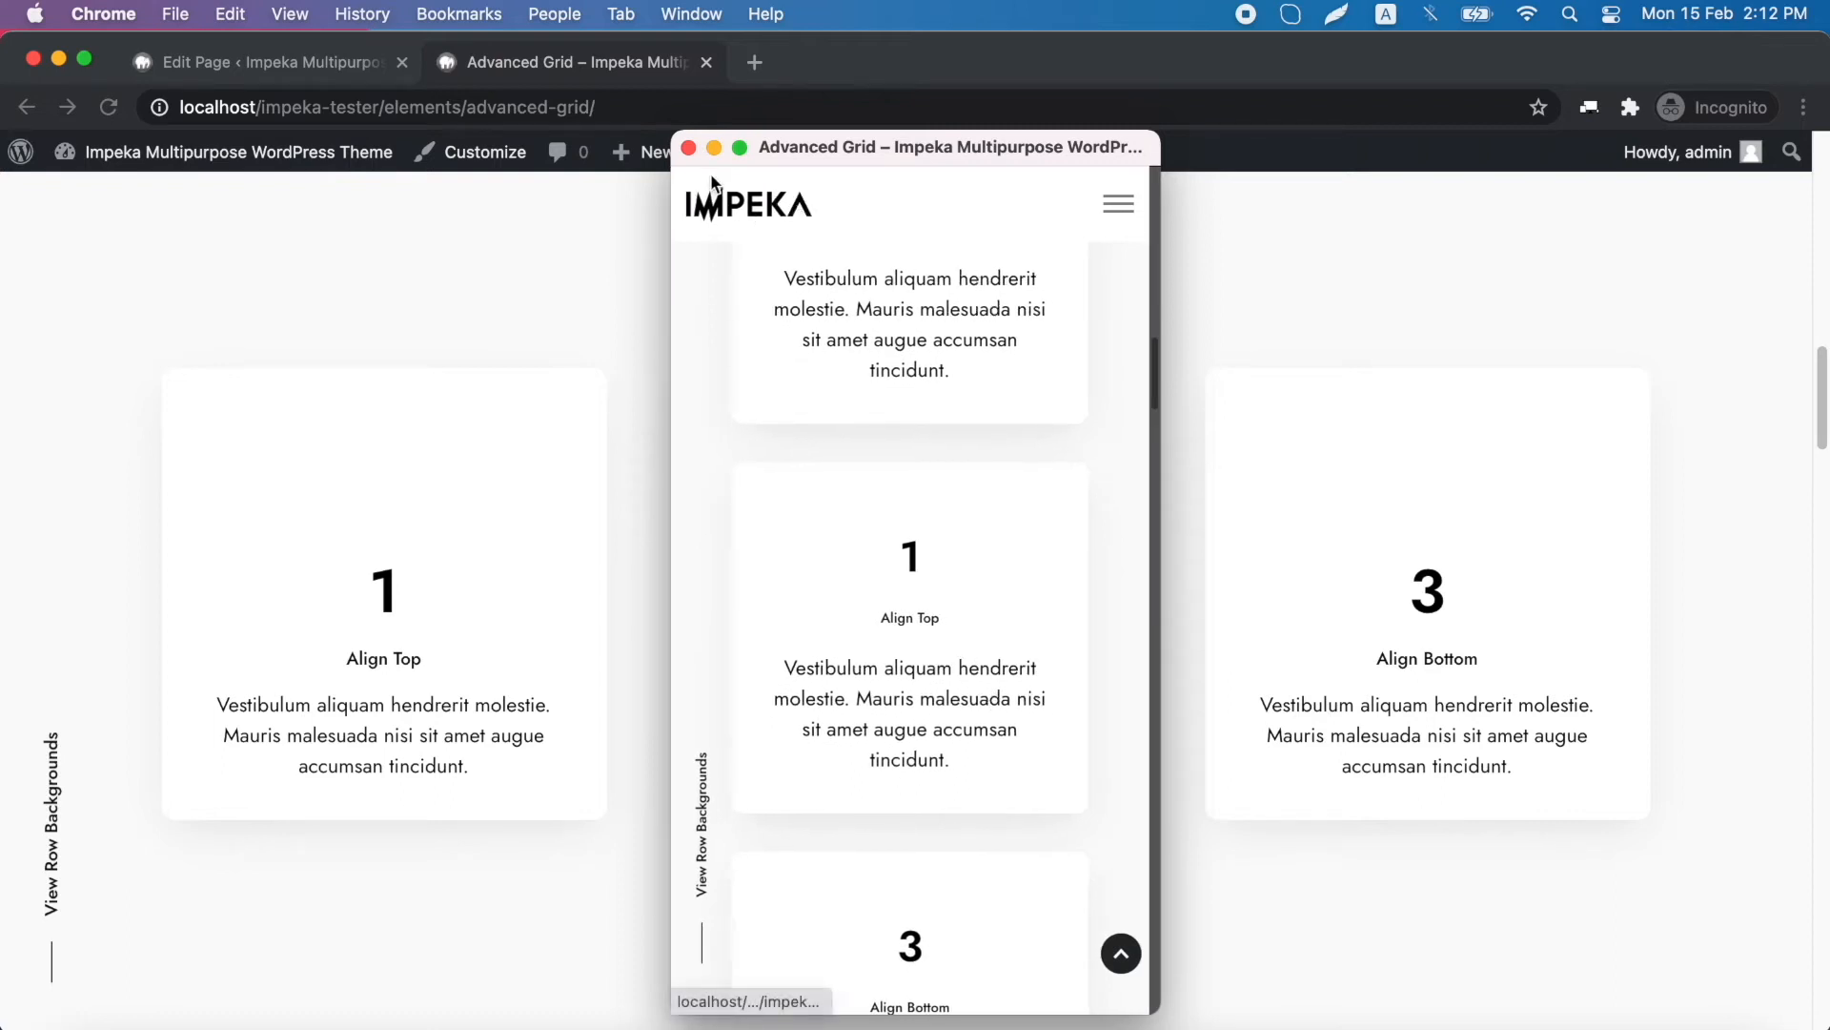
click(688, 149)
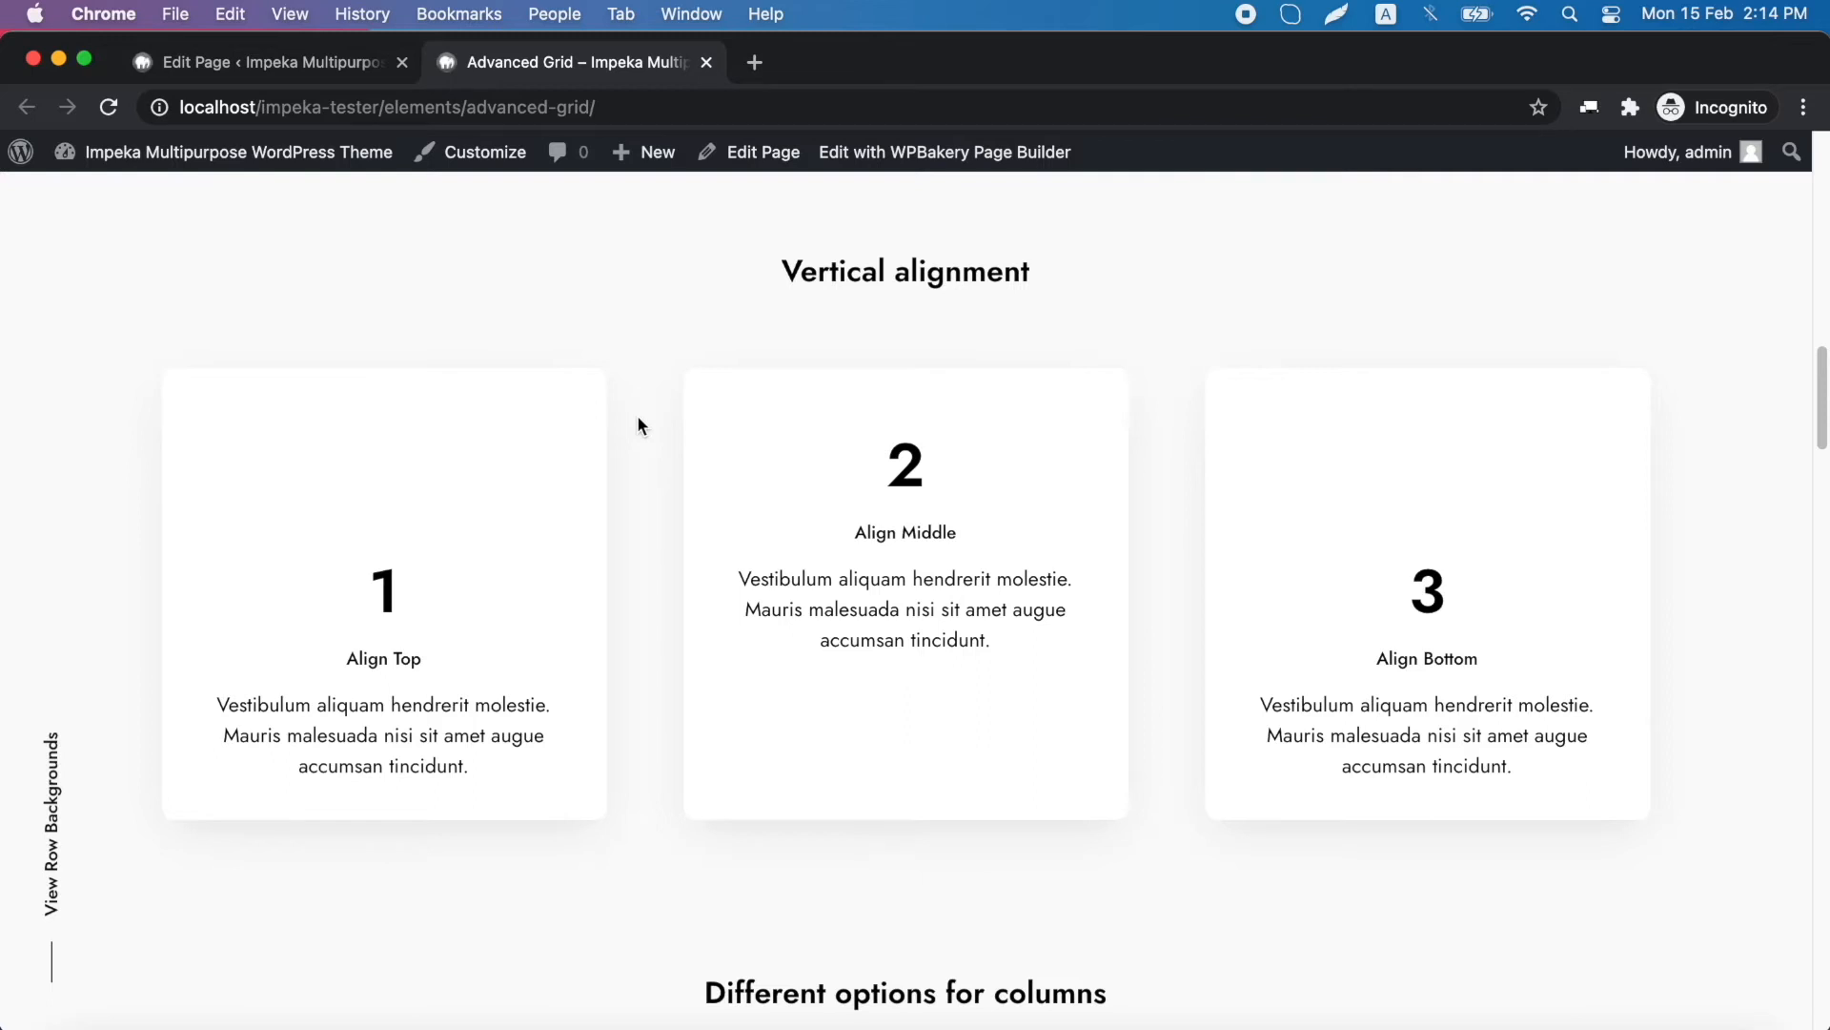
Back in the page editor, set the Background Type of the "Solid background" column under "Different options for columns" to Gradient Color
scroll(639, 424, down, 8)
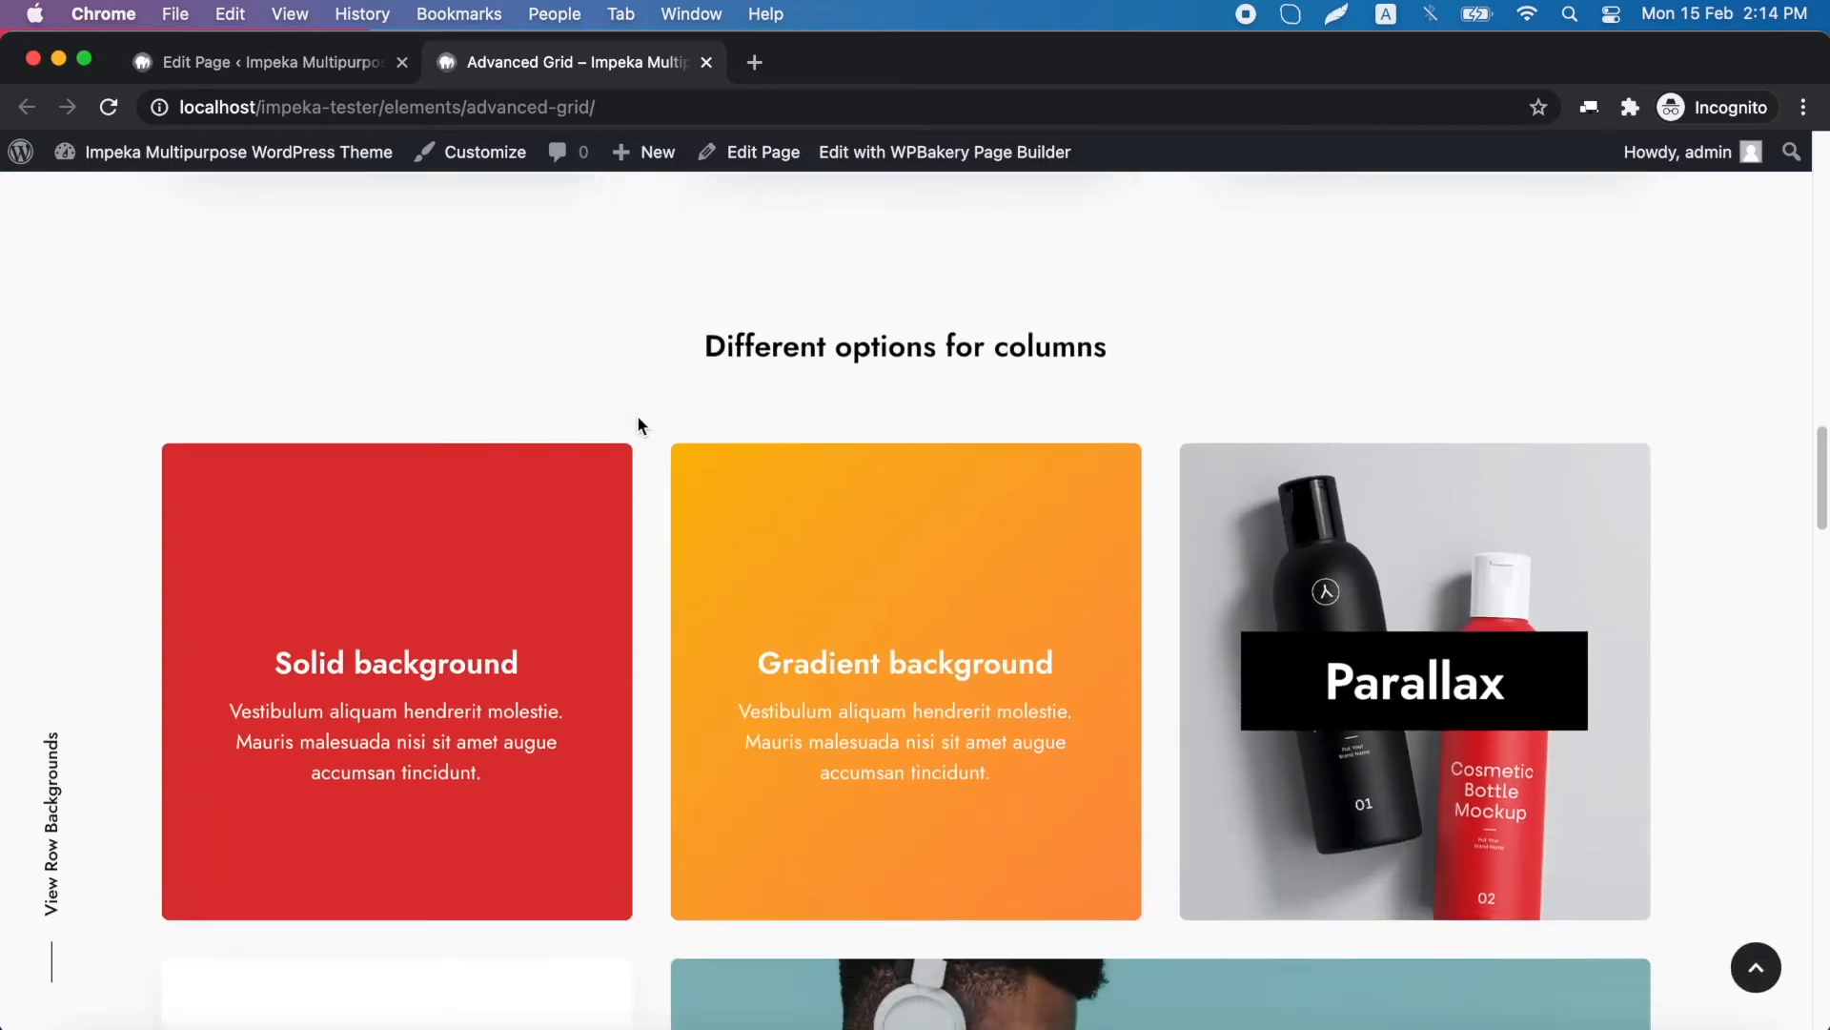
scroll(637, 414, down, 1)
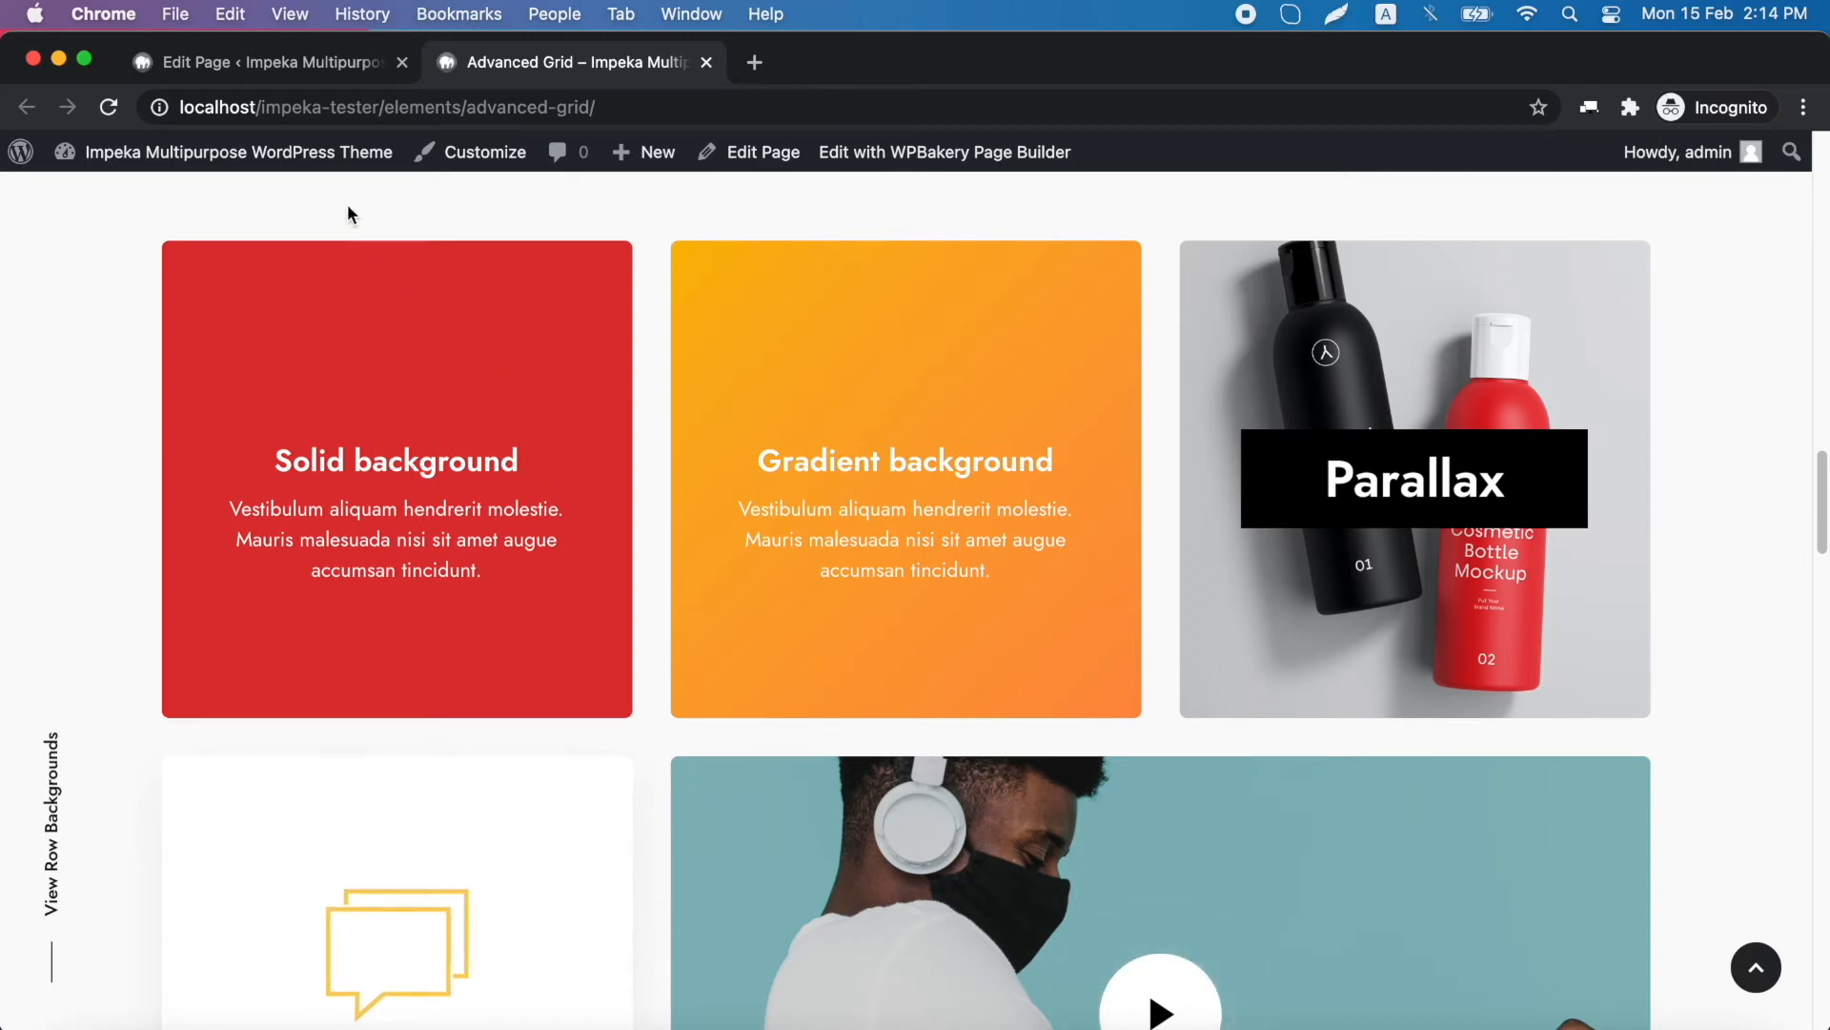
click(303, 67)
scroll(232, 538, down, 10)
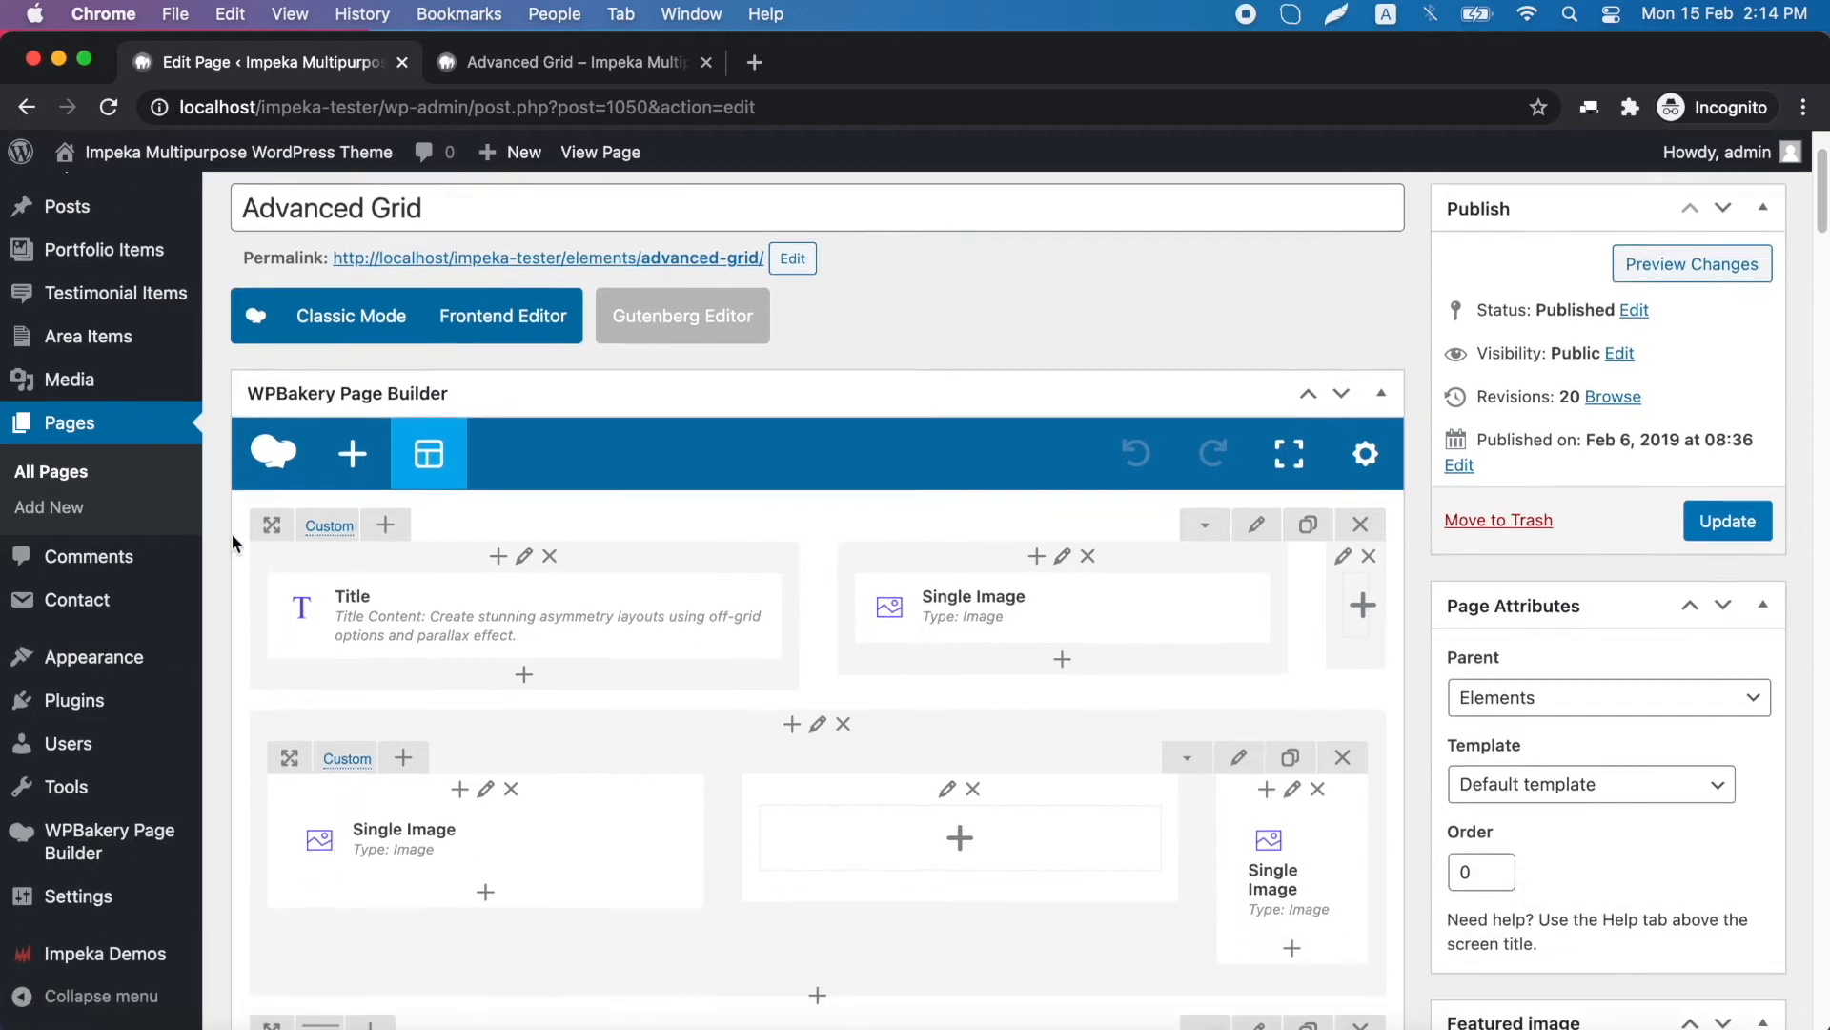
scroll(233, 541, down, 8)
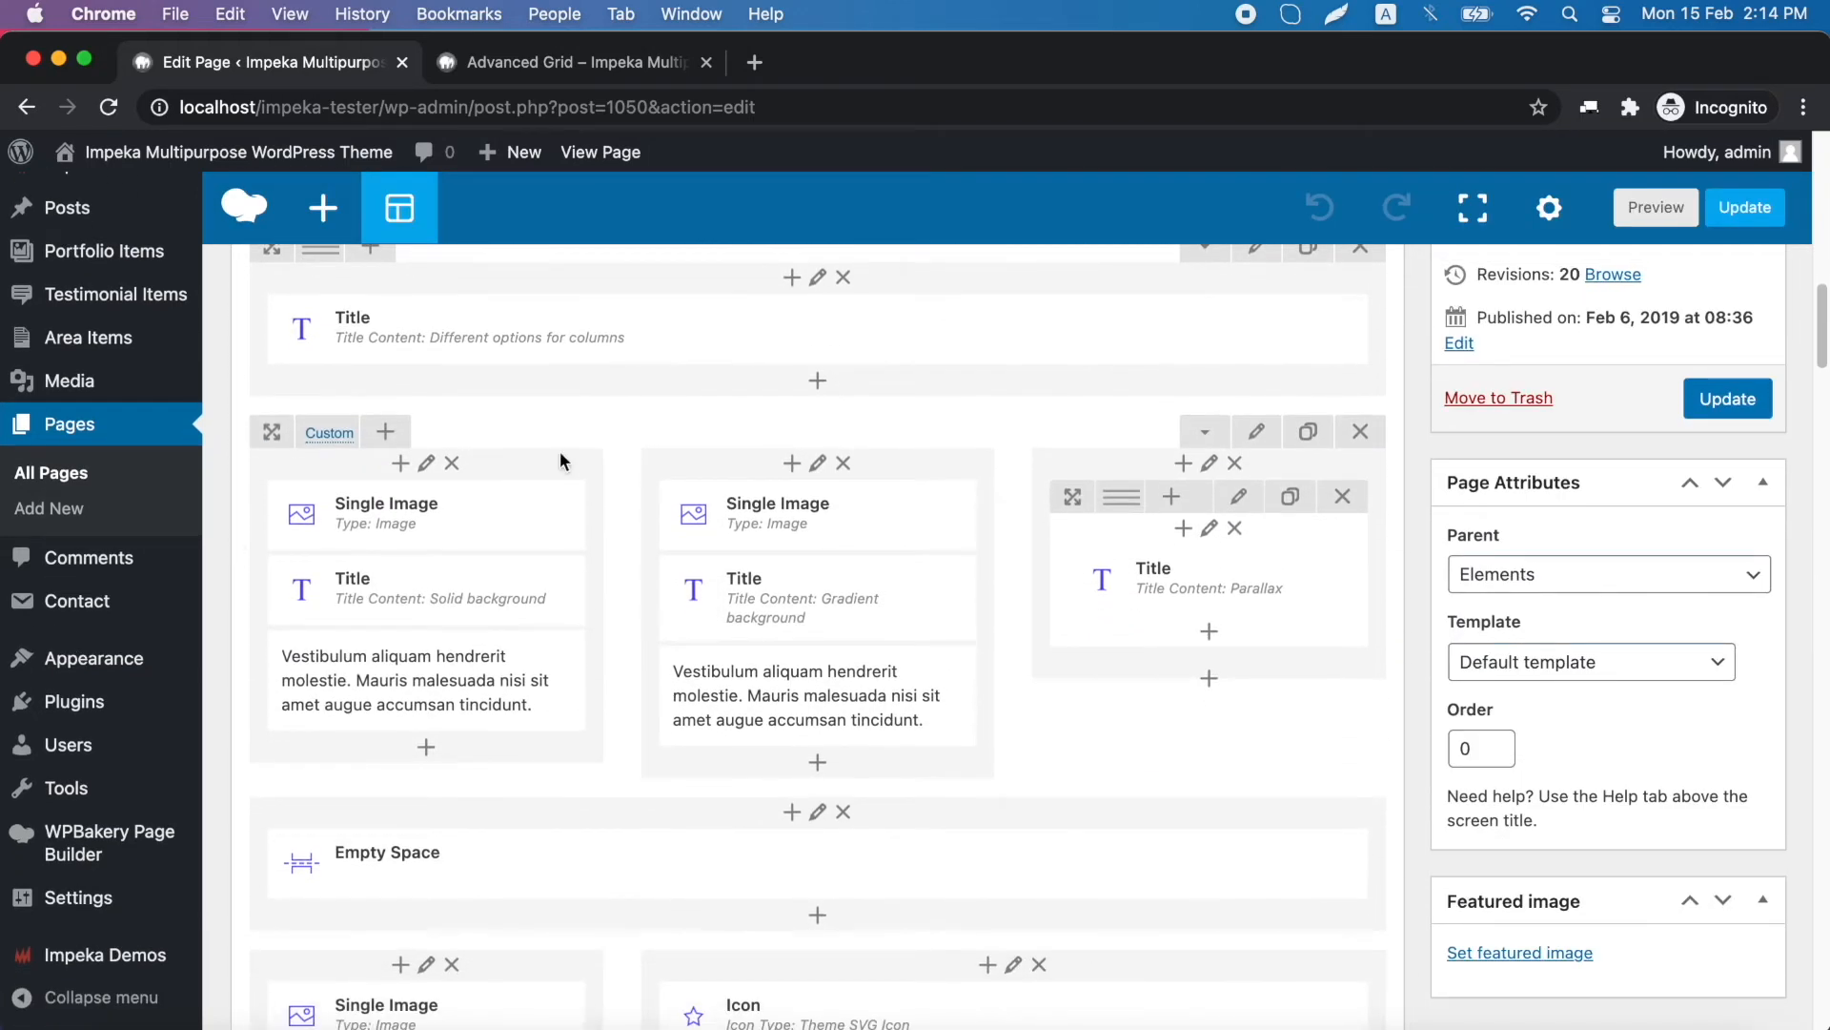
click(426, 464)
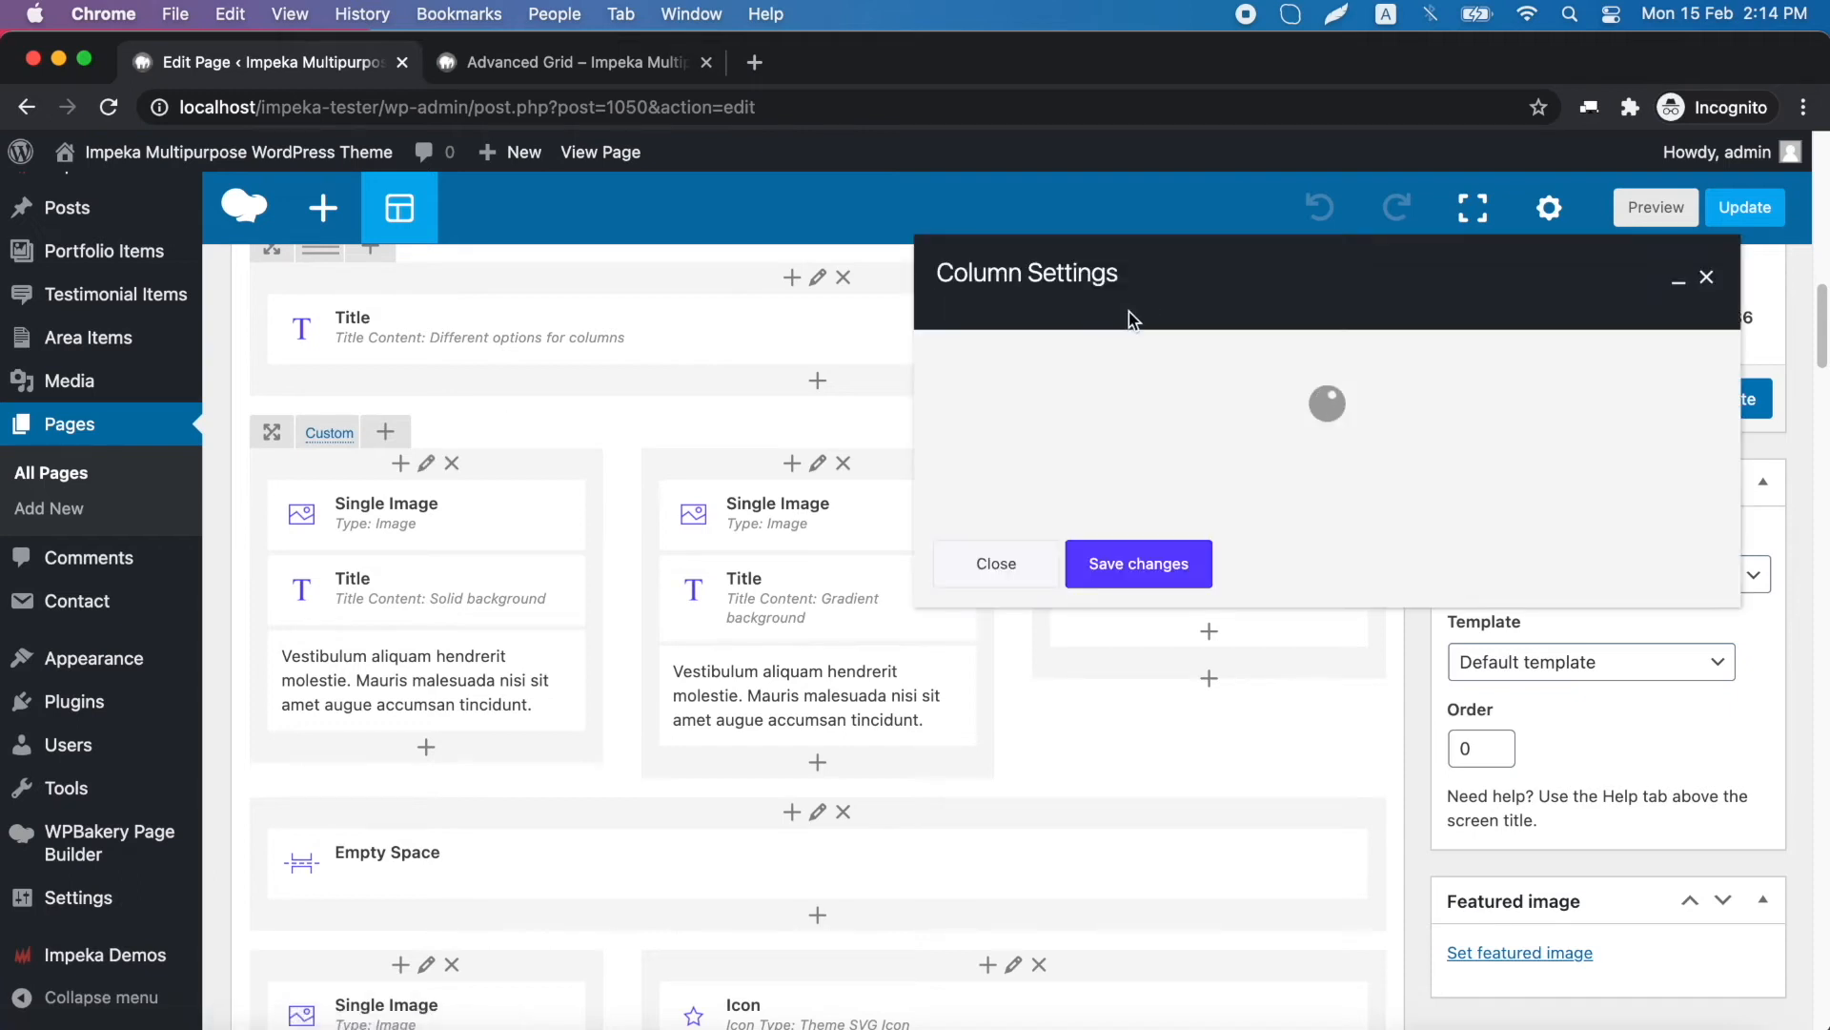
click(1046, 327)
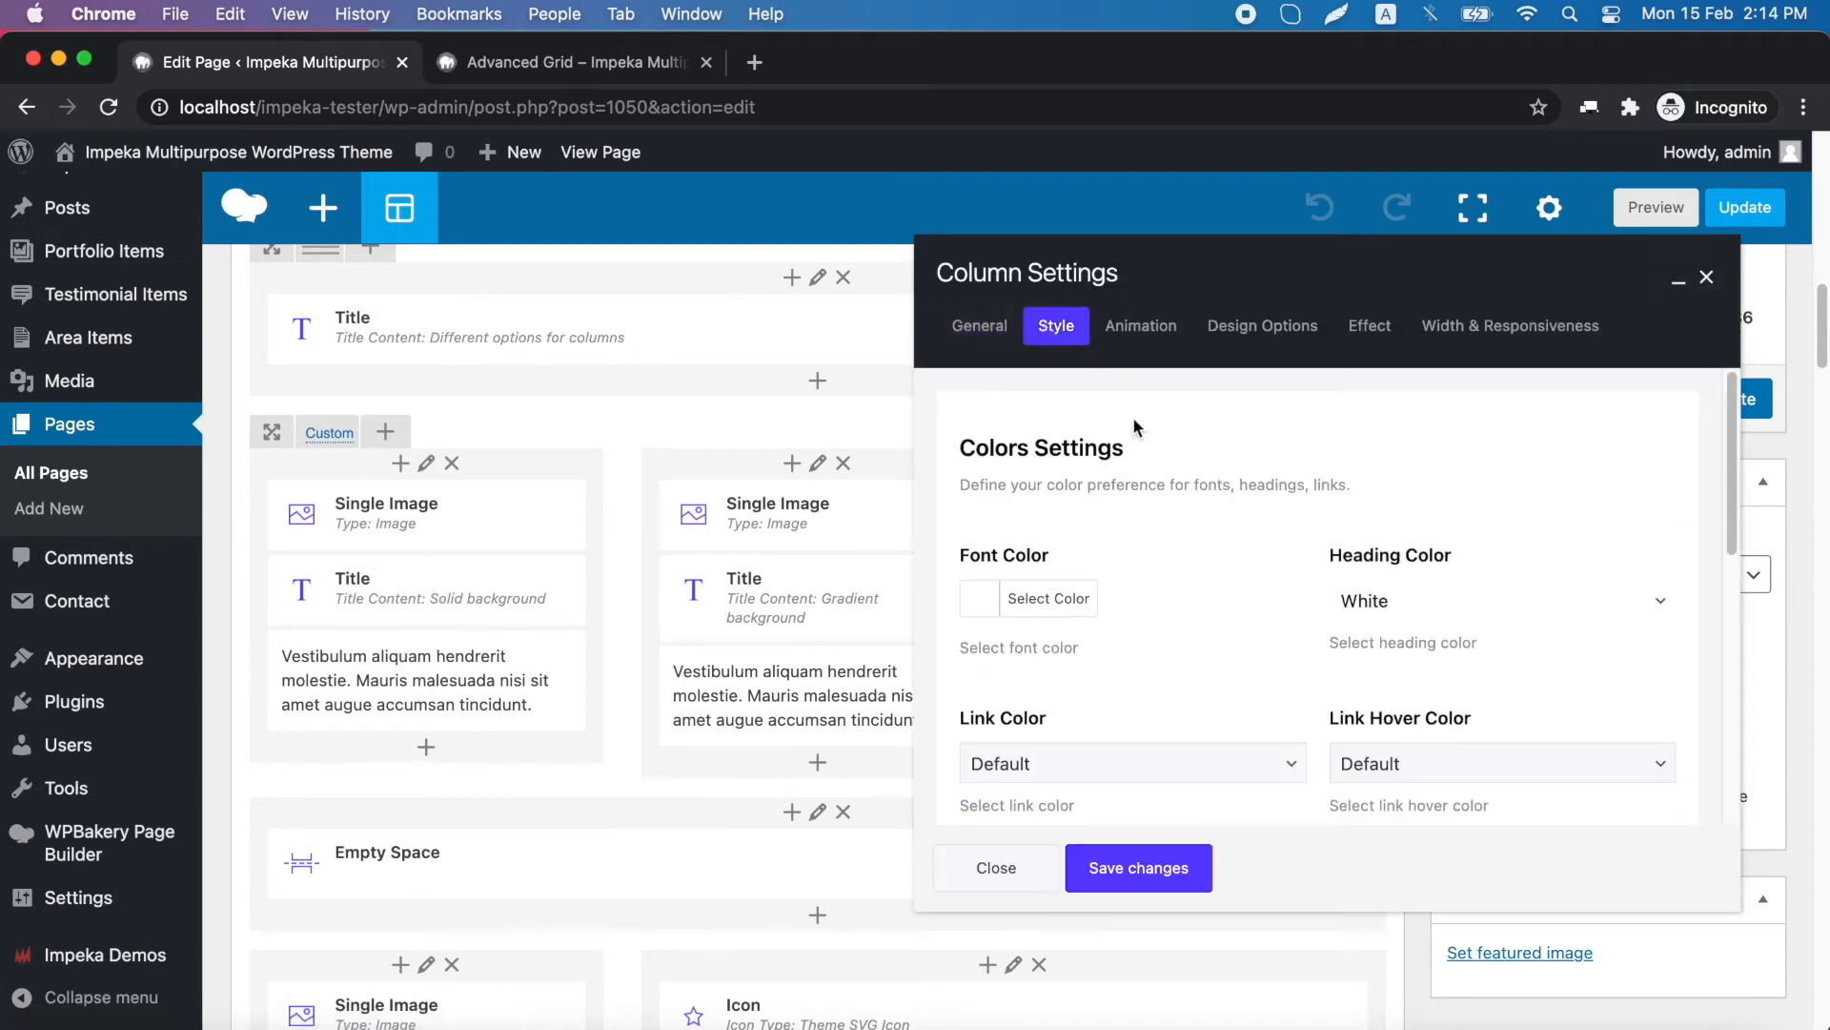
scroll(1140, 582, down, 4)
scroll(1140, 579, down, 2)
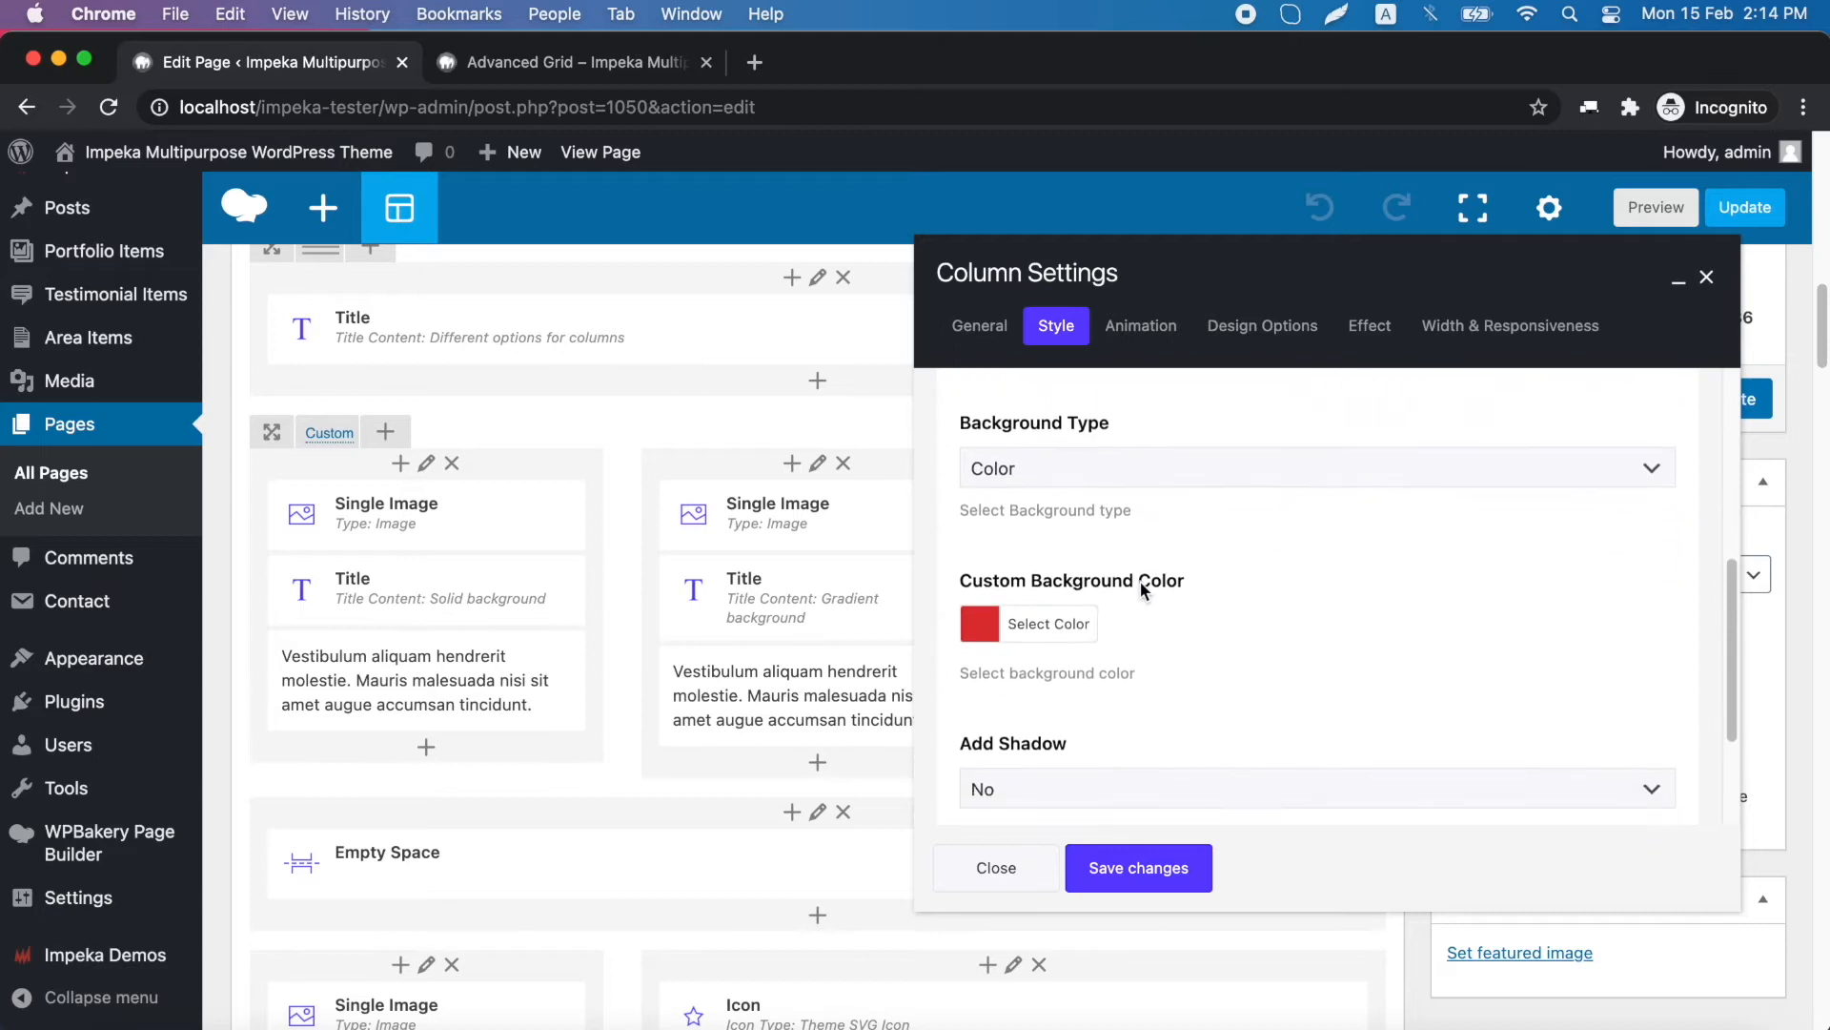
click(1113, 477)
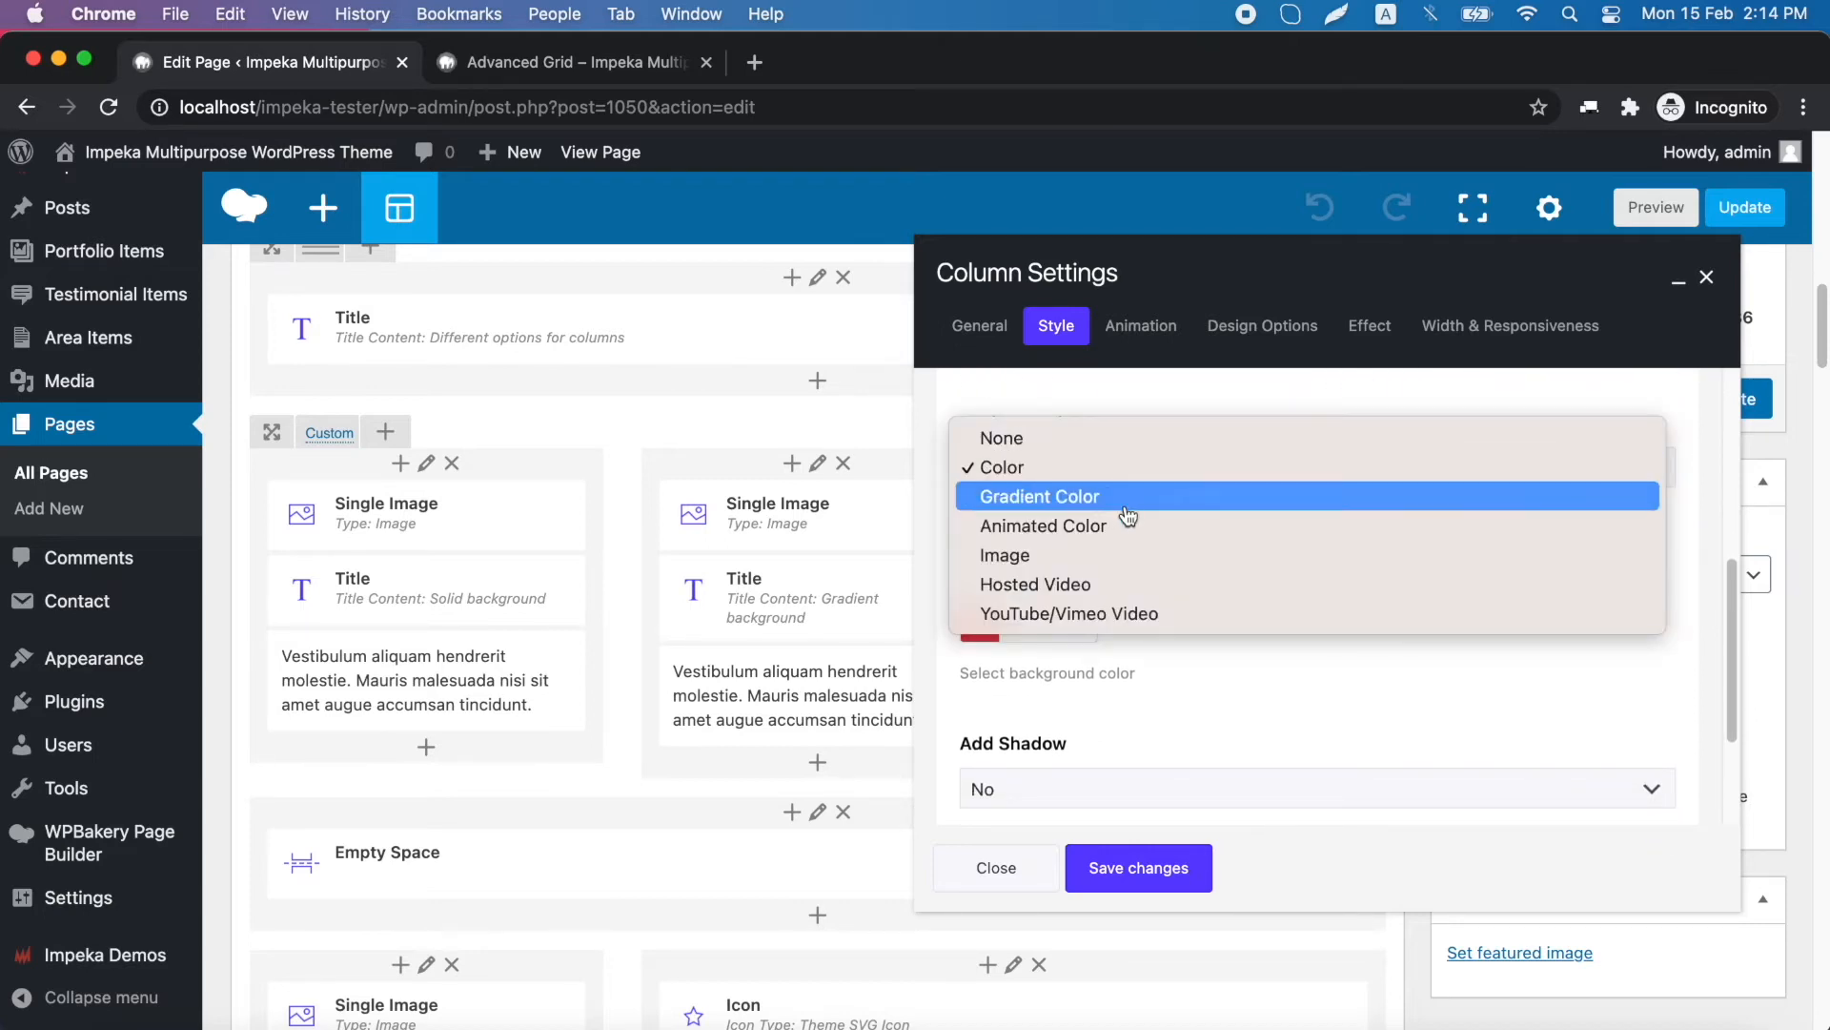
click(1111, 507)
scroll(1082, 539, down, 6)
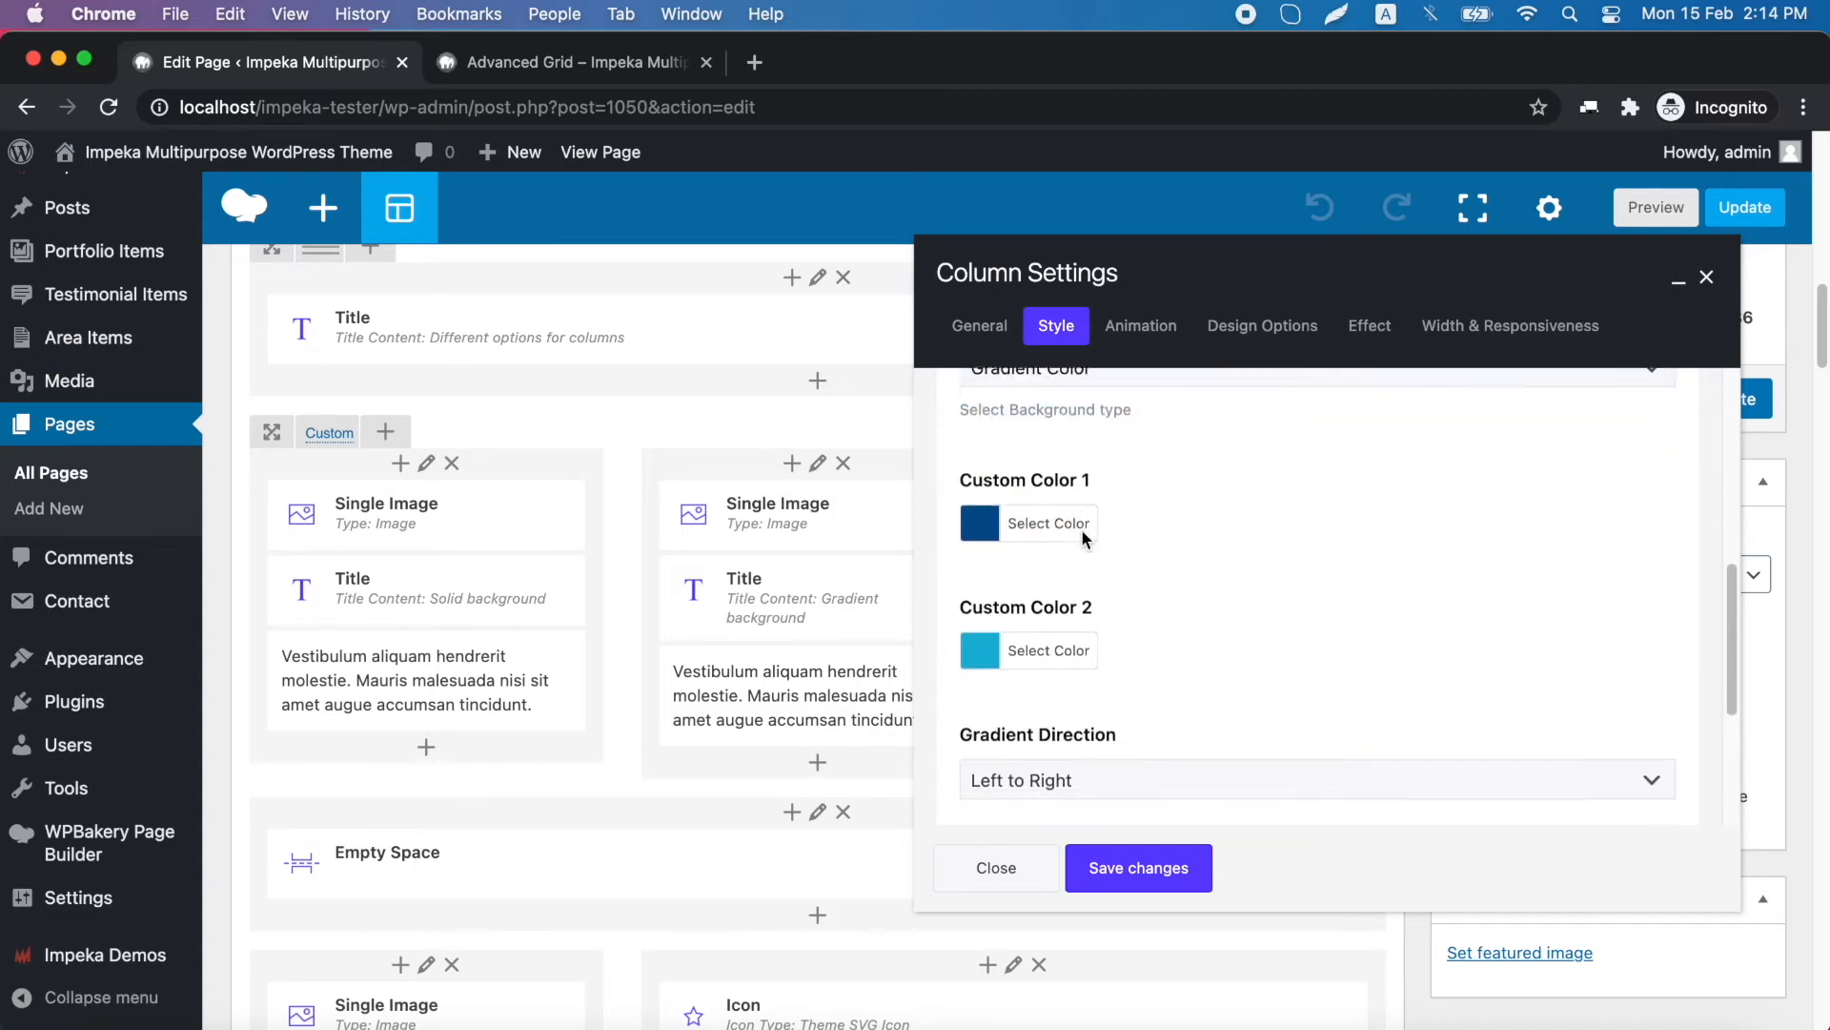
Set the column's Gradient Direction to Bottom to Top and save the column settings
click(1087, 600)
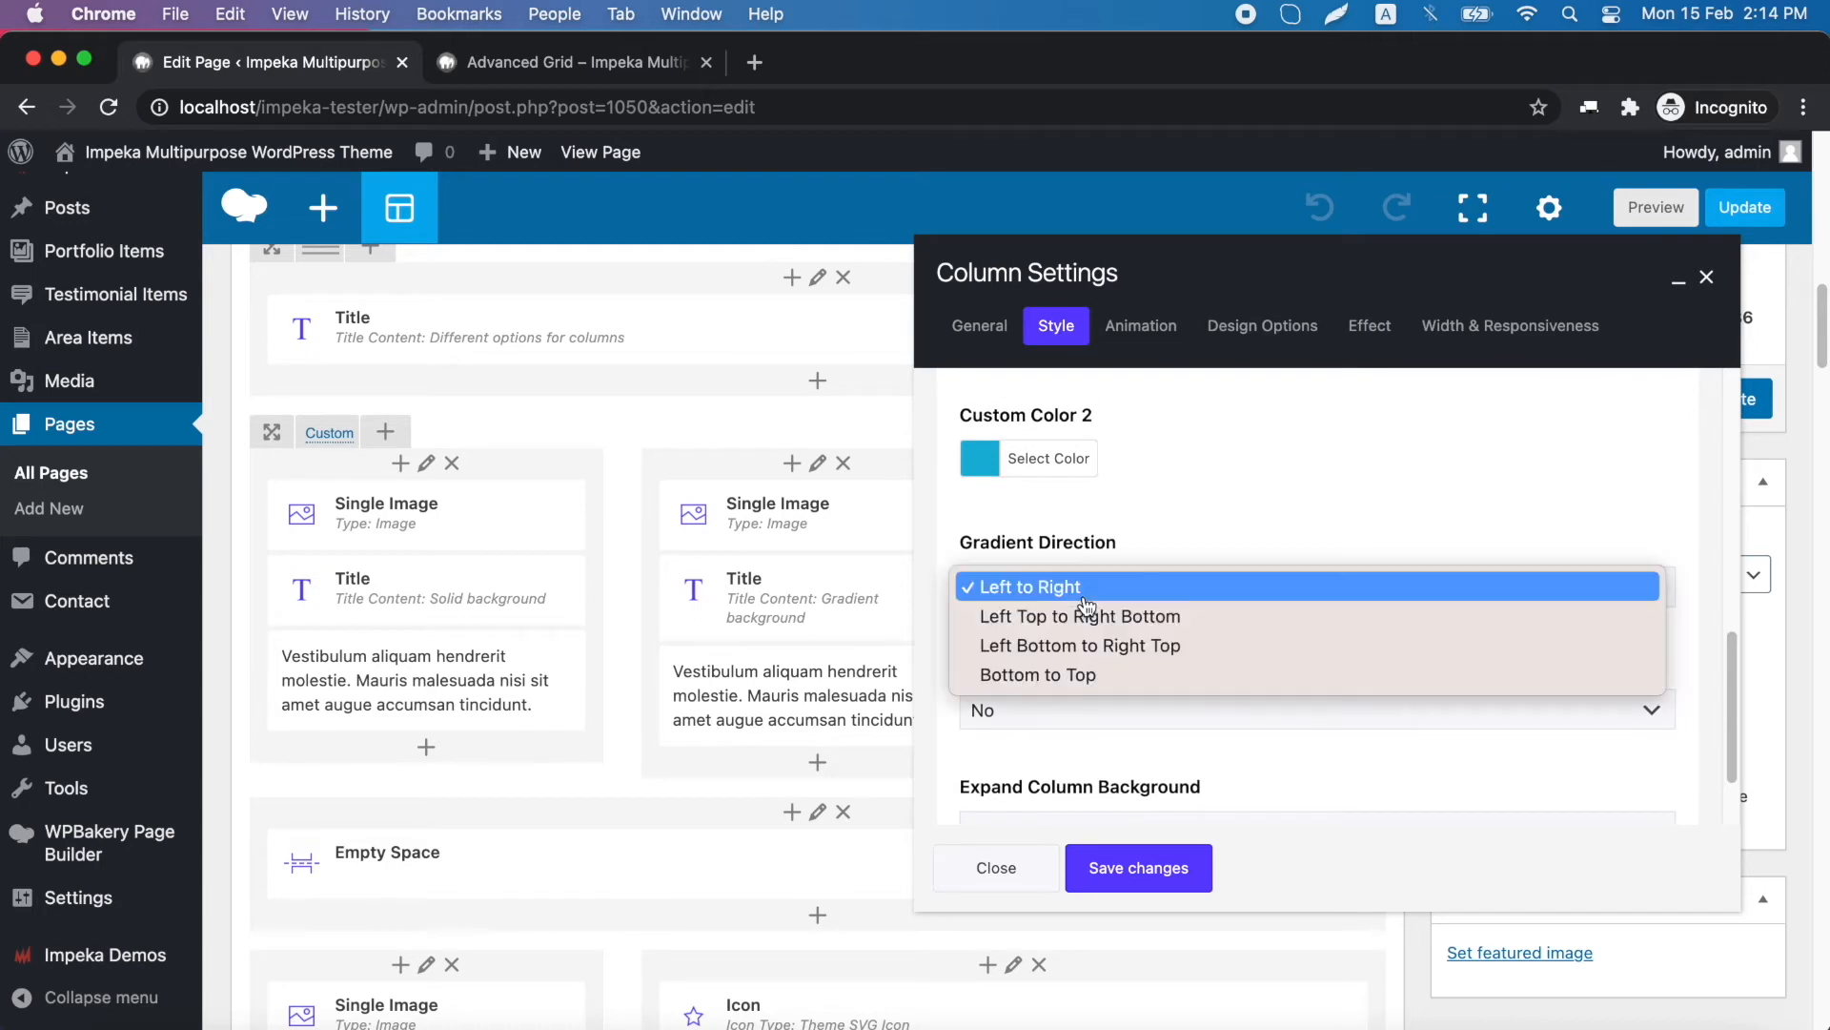
click(1060, 677)
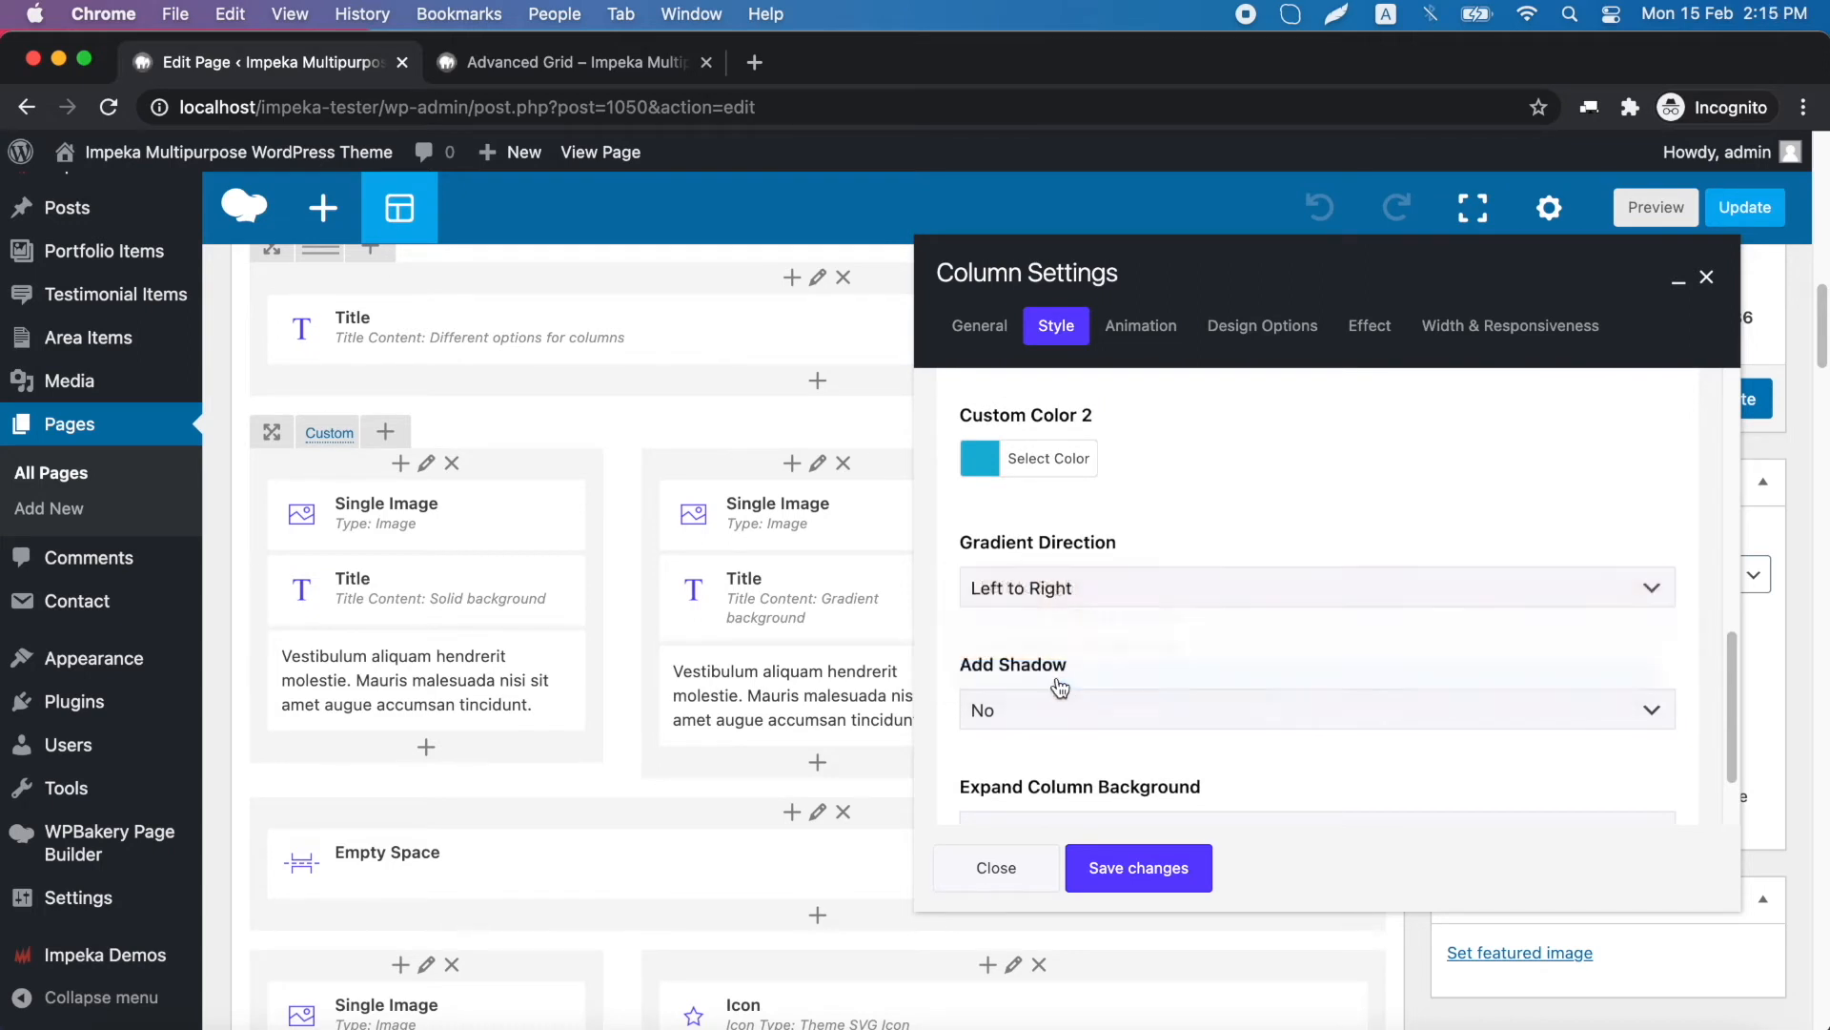
click(1131, 866)
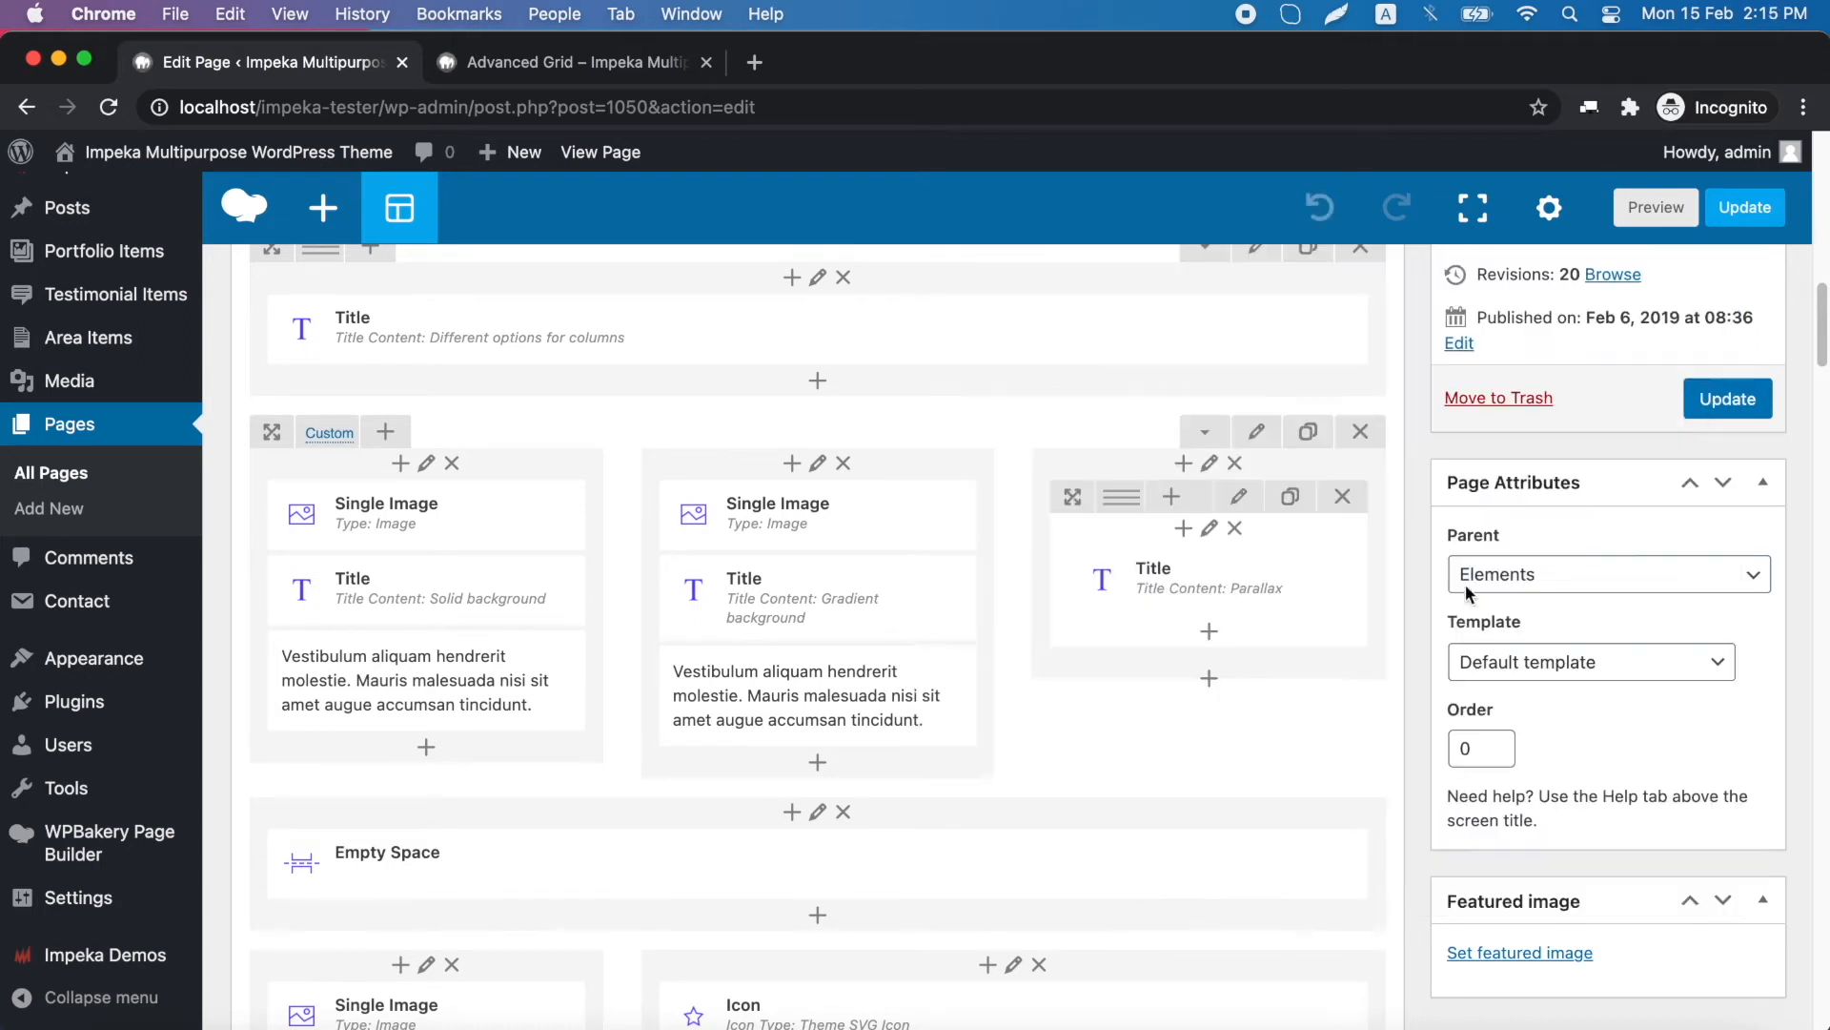
Select Parallax as the Background Image Type of the "Parallax" column under "Different options for columns" and save the column settings
click(1214, 465)
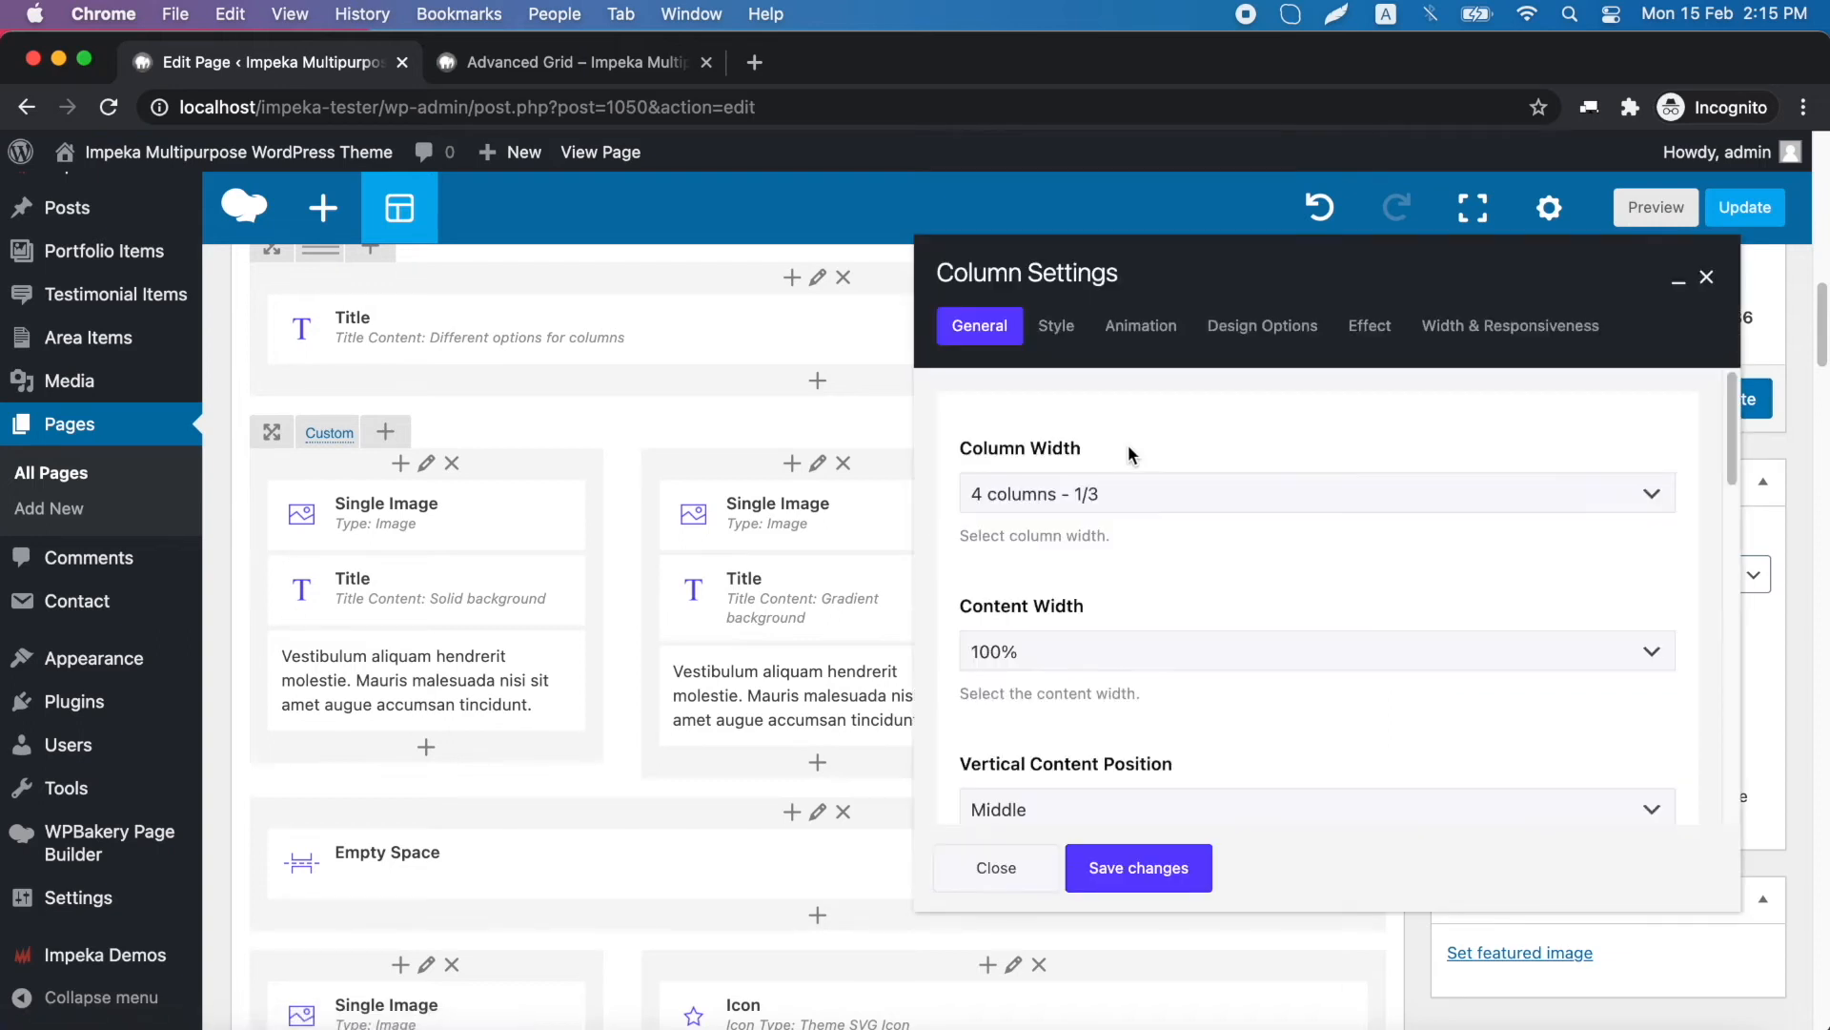
click(1056, 325)
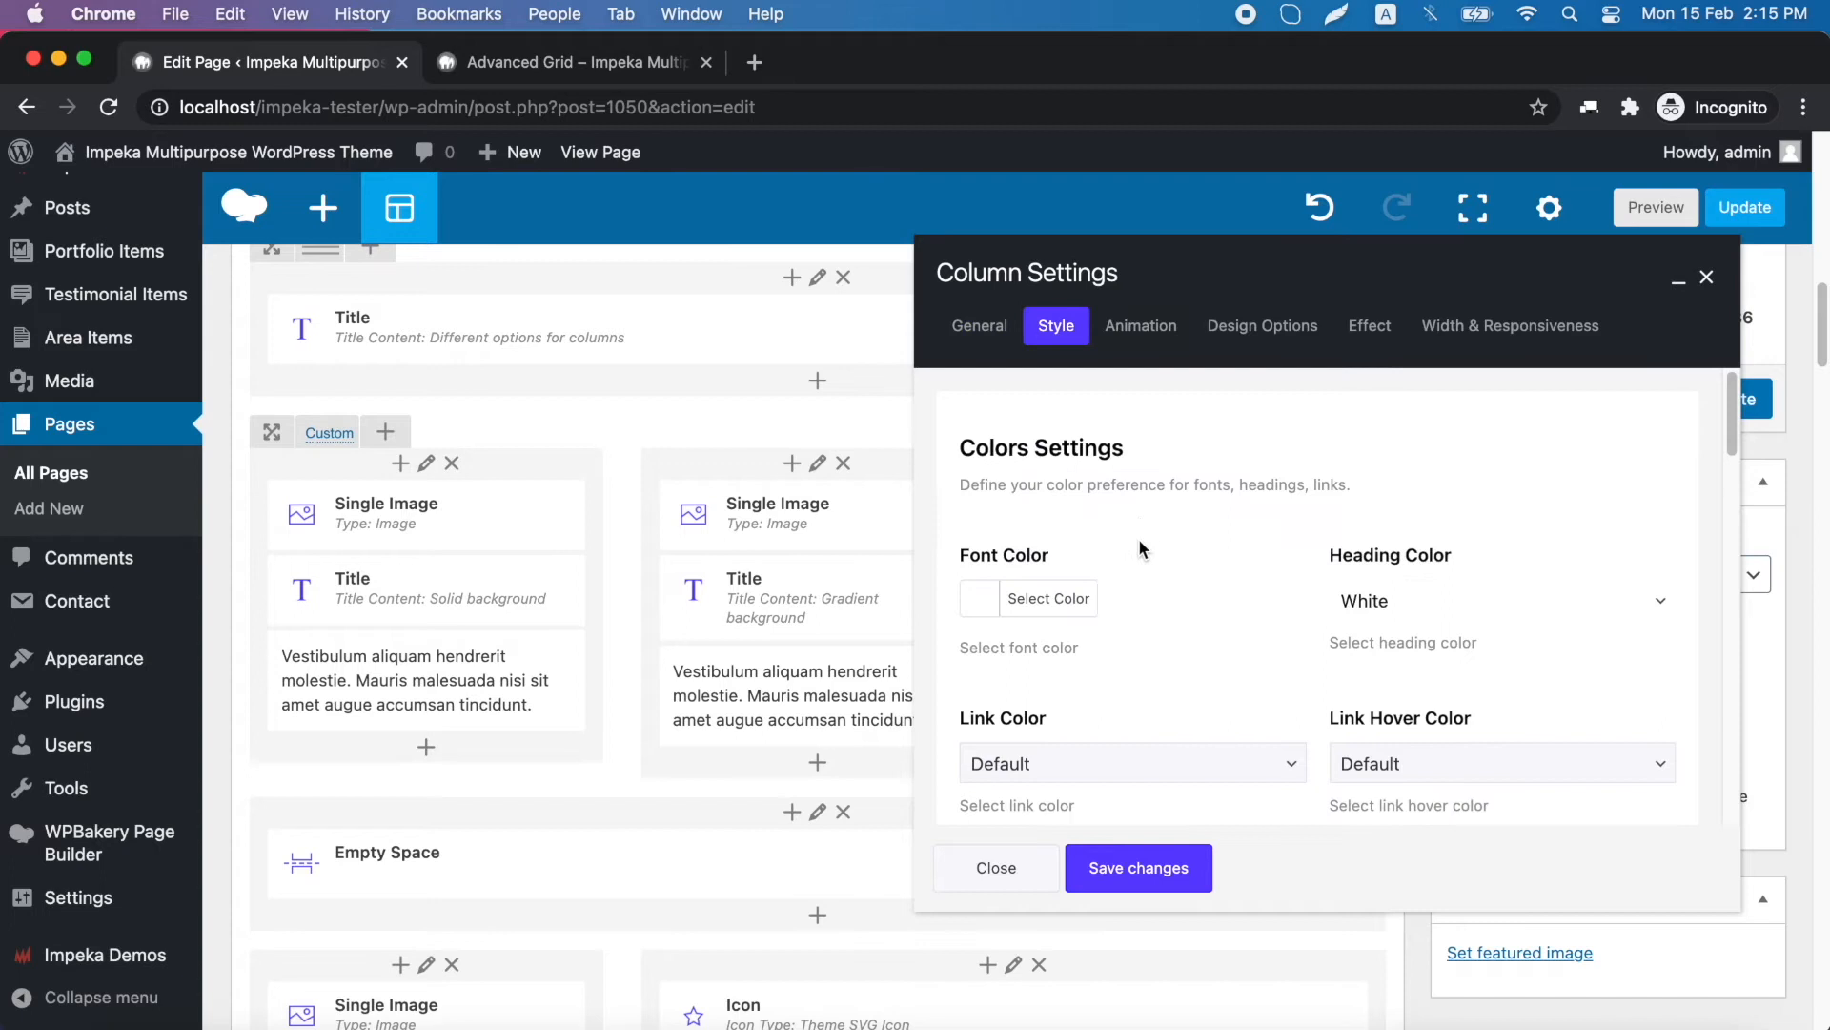
scroll(1138, 538, down, 3)
scroll(1139, 538, down, 2)
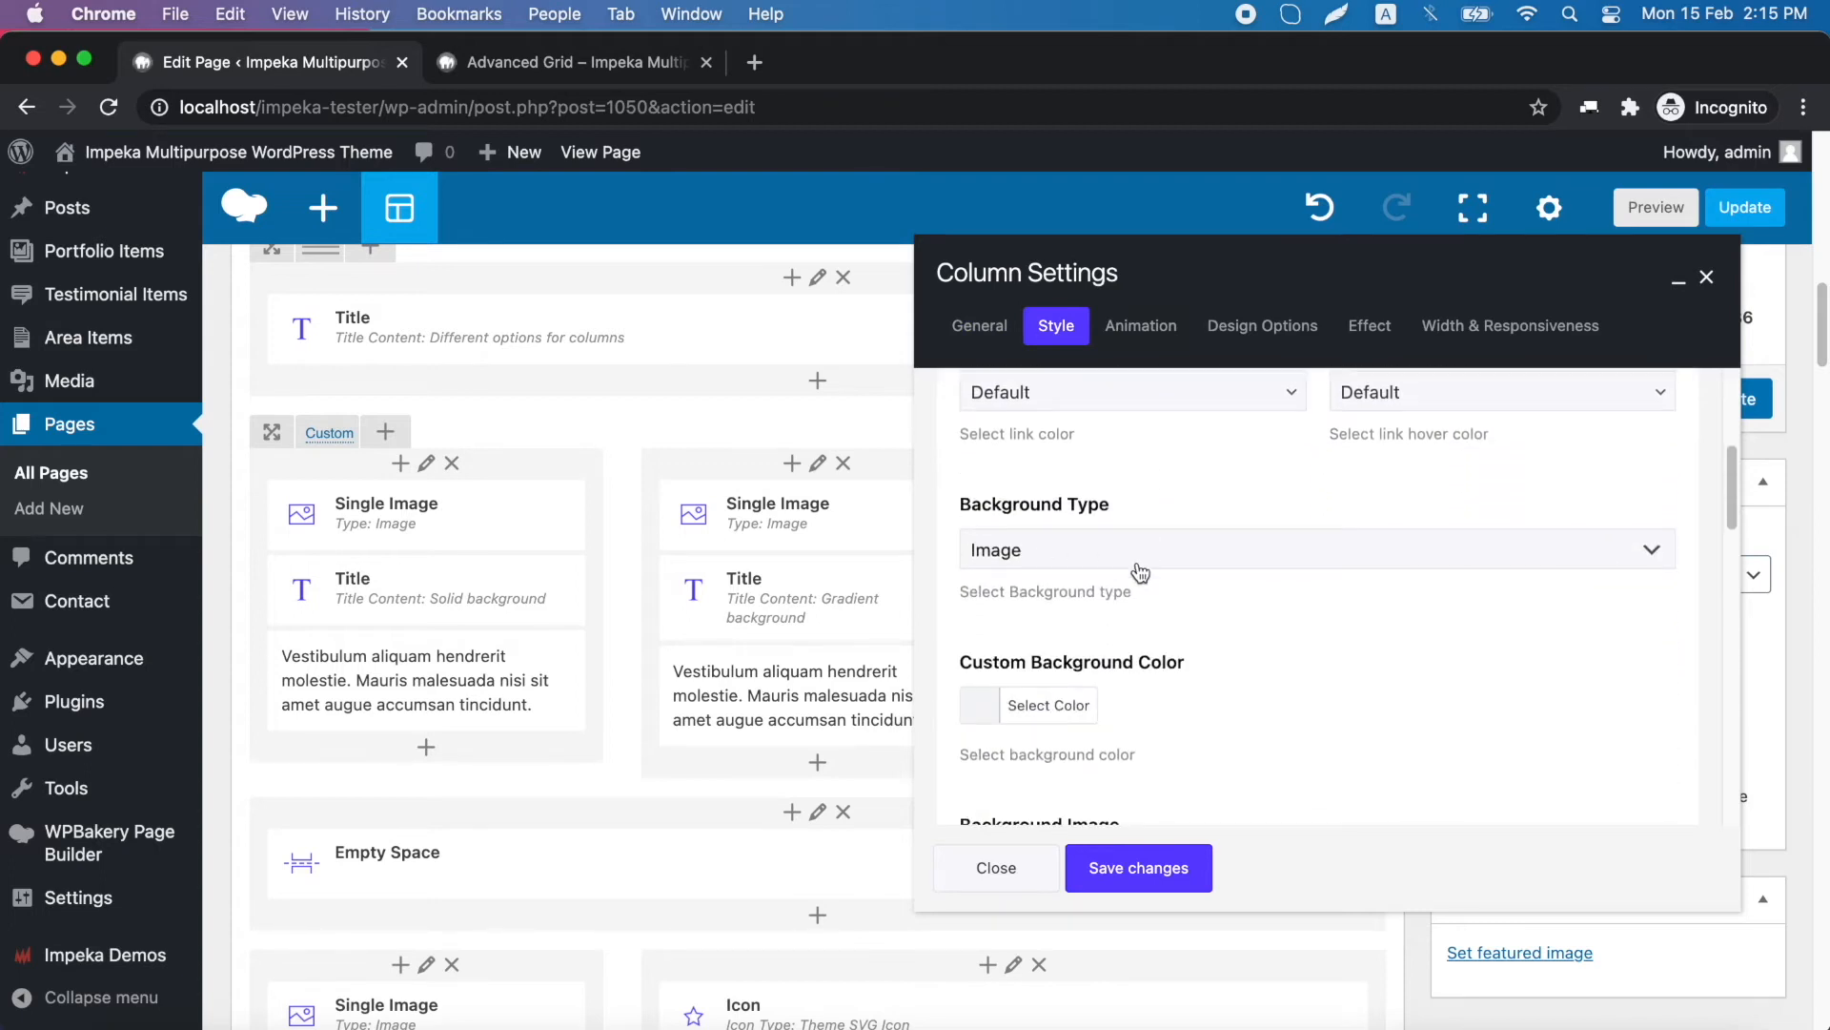
scroll(1161, 569, down, 6)
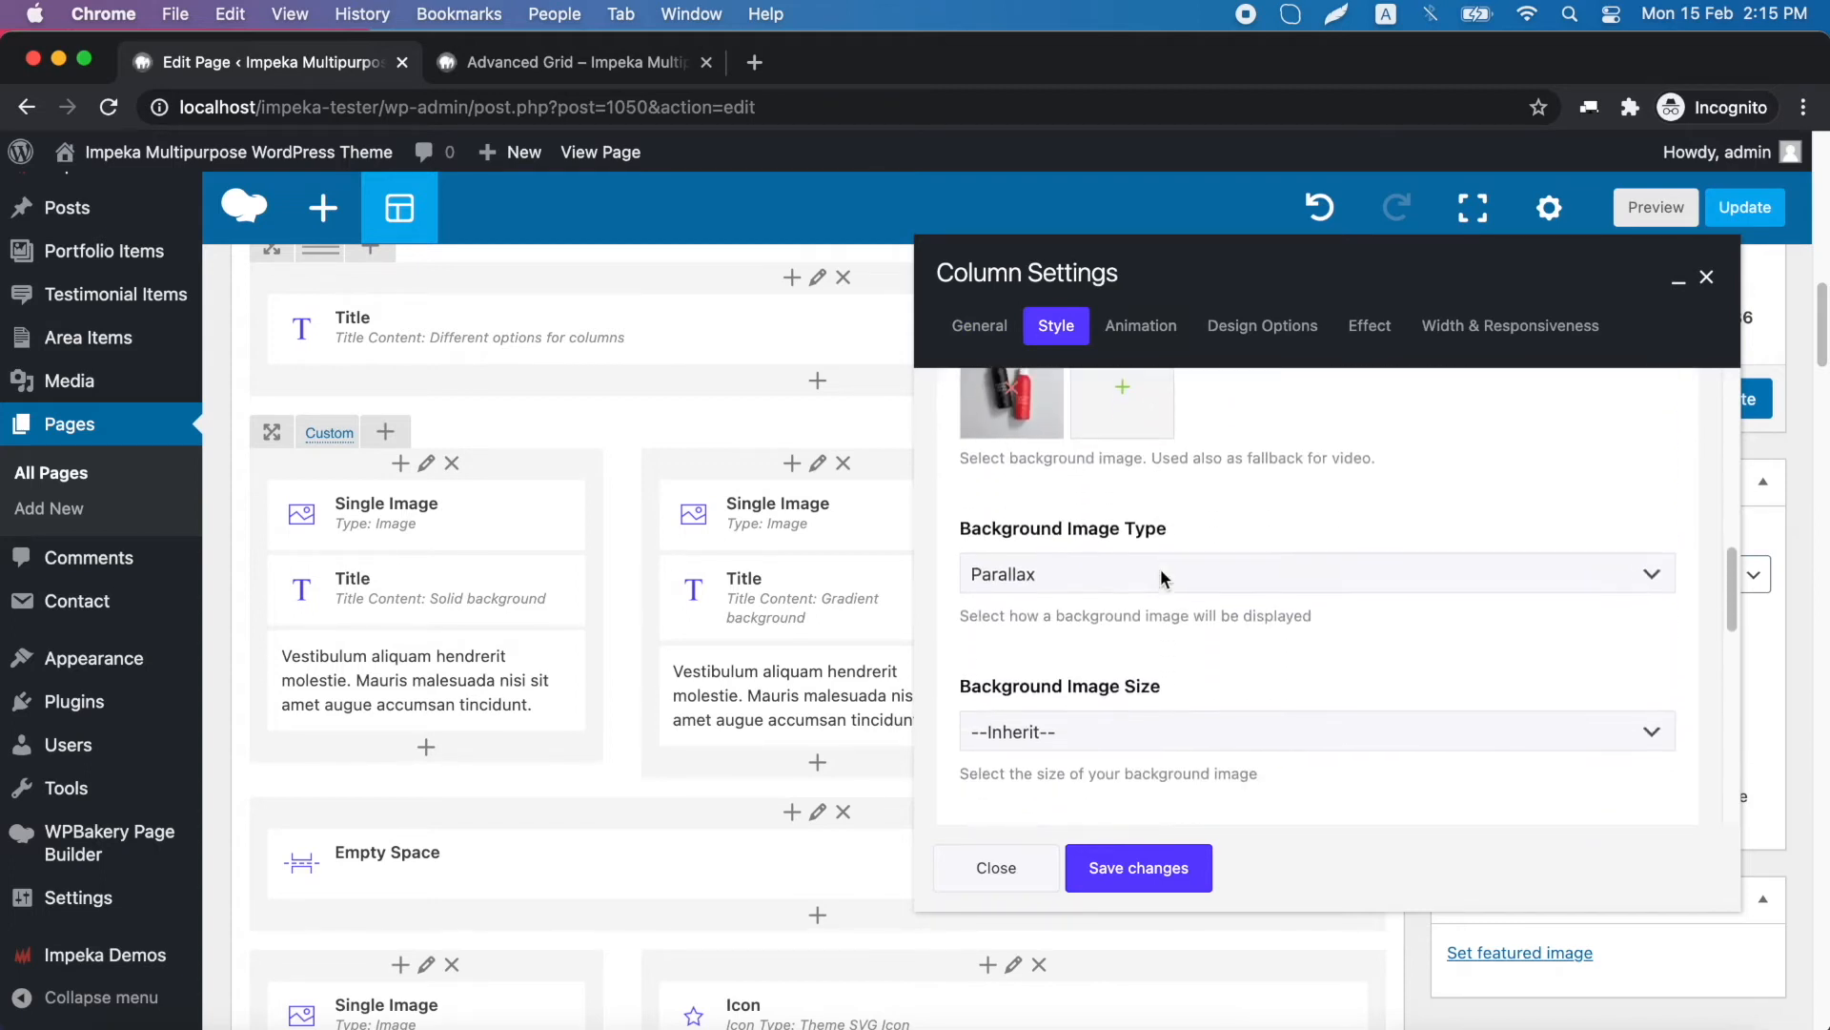
click(1096, 506)
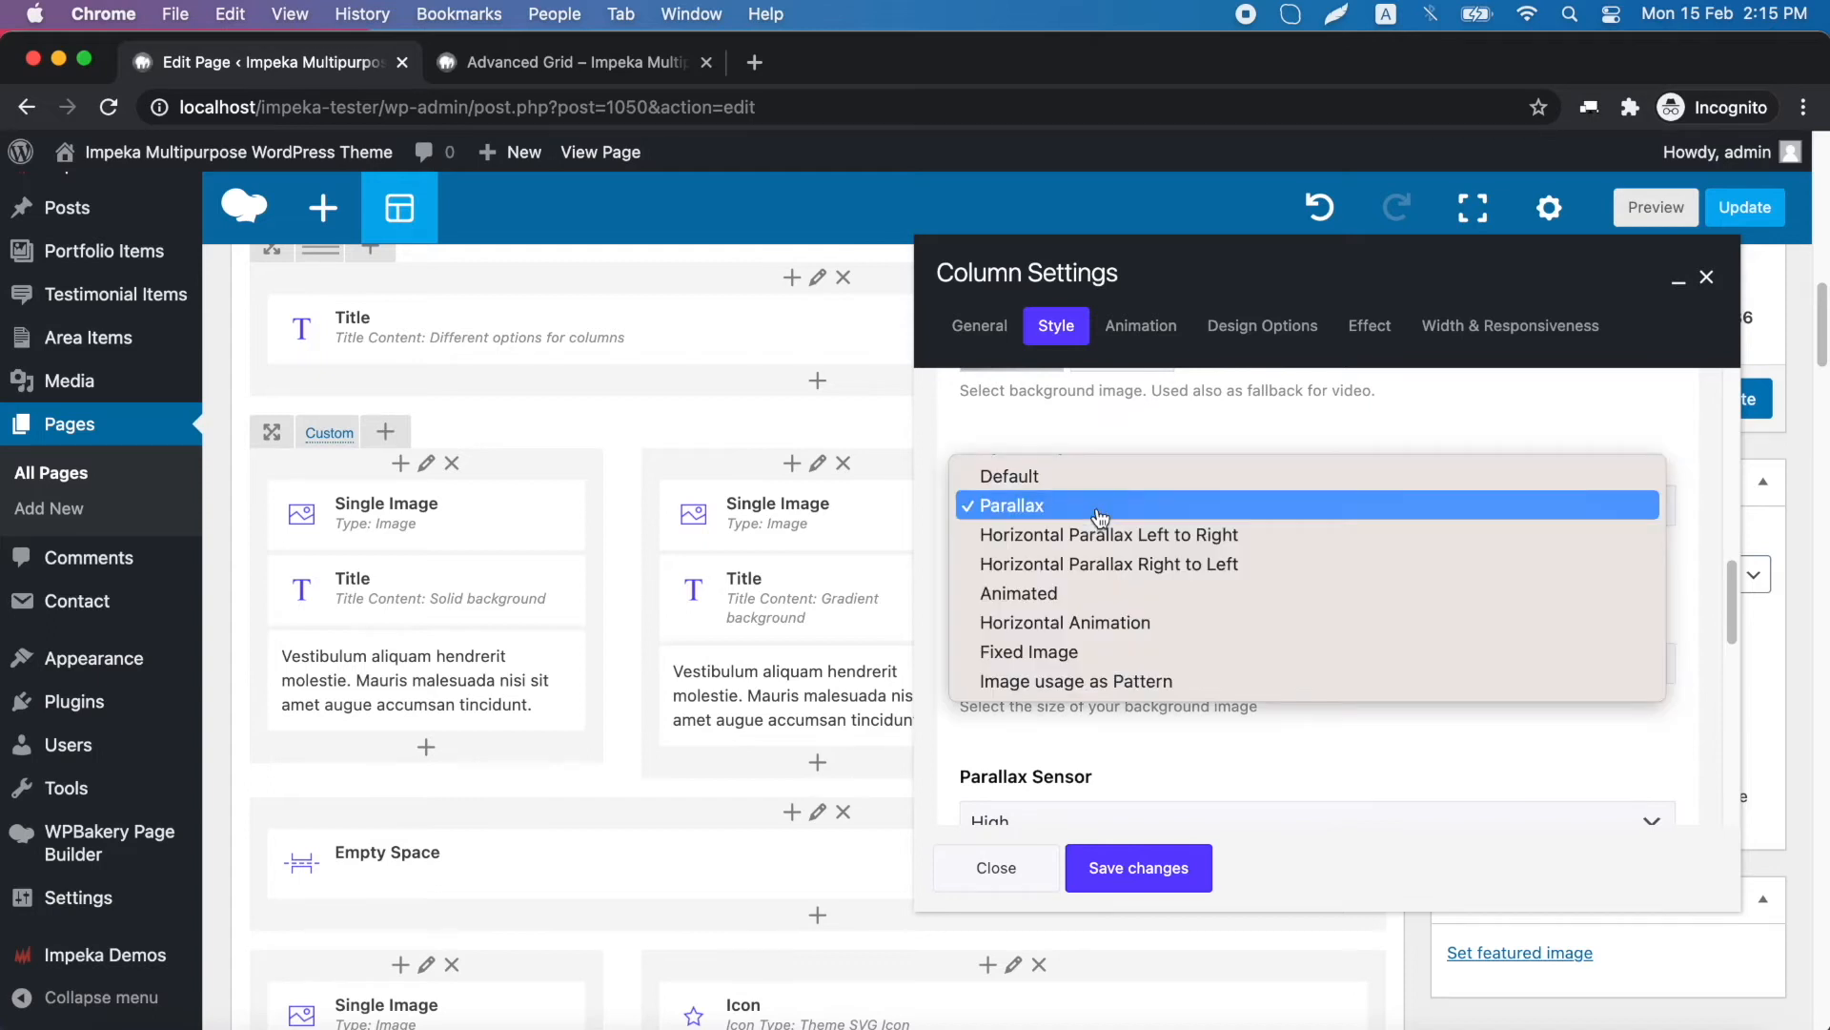
click(1081, 515)
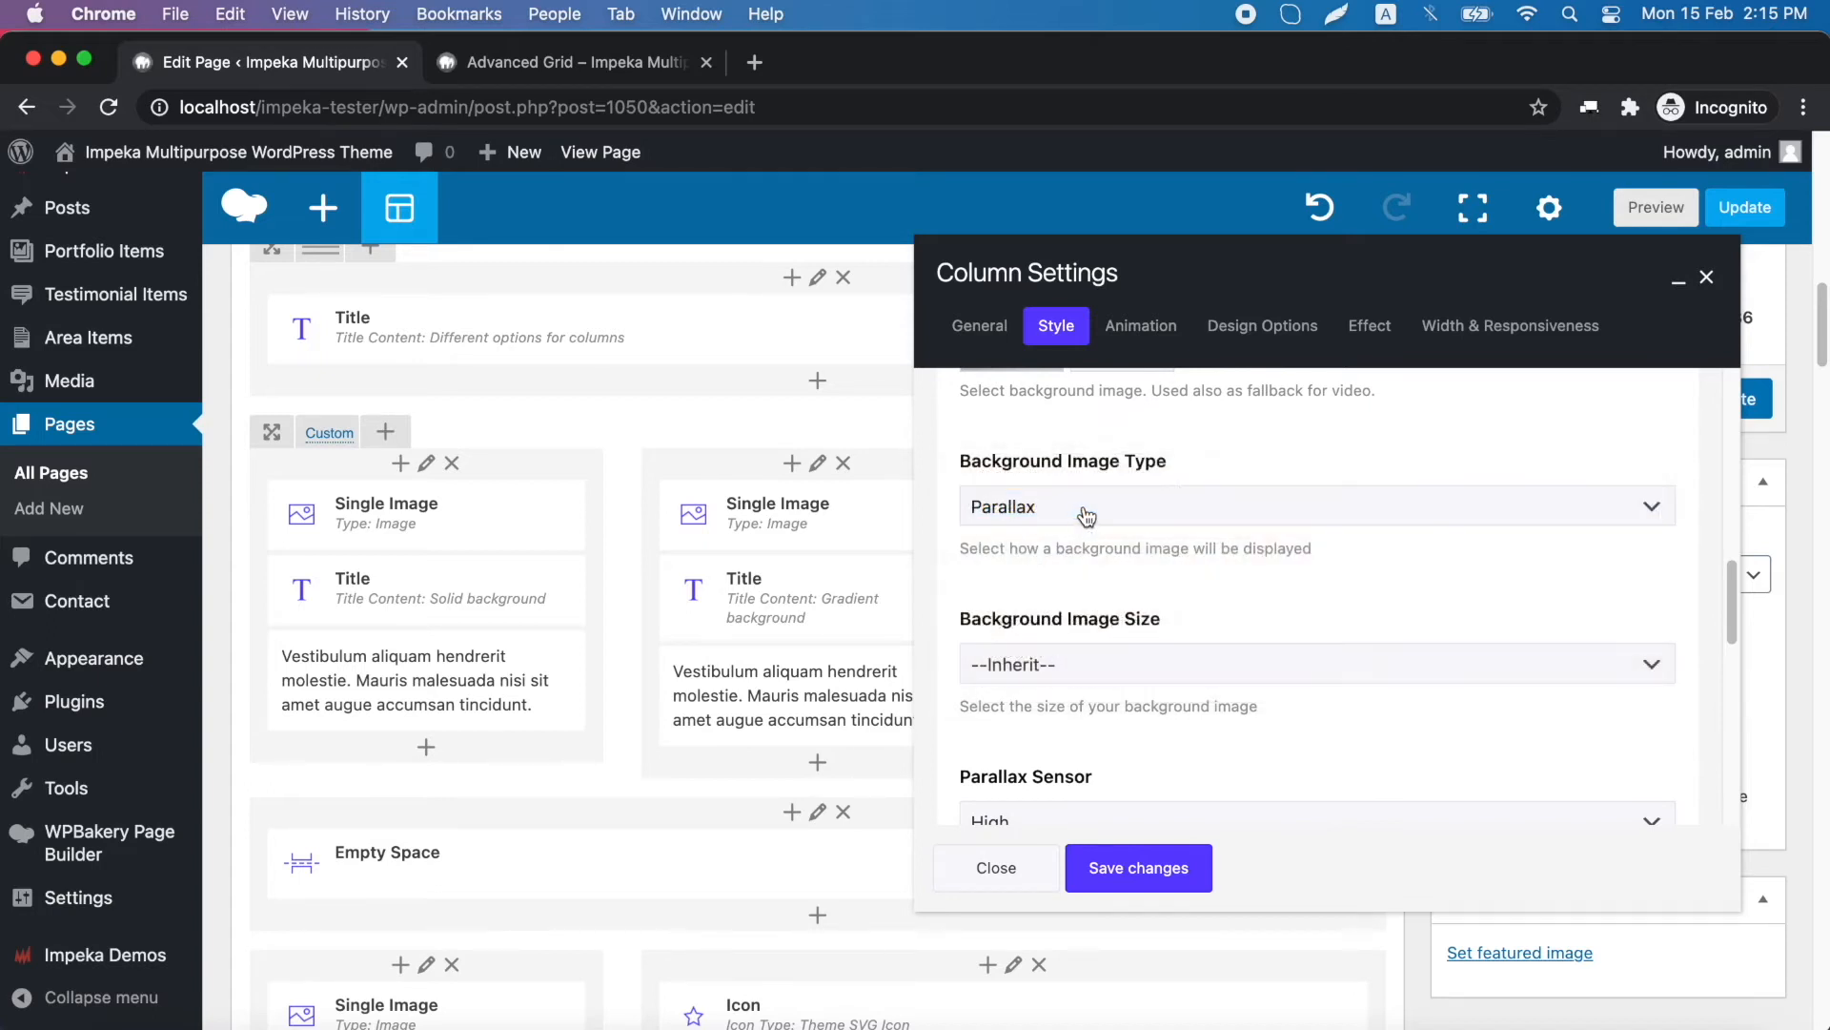
click(1133, 868)
Update the page and reload the live Advanced Grid page
click(1711, 397)
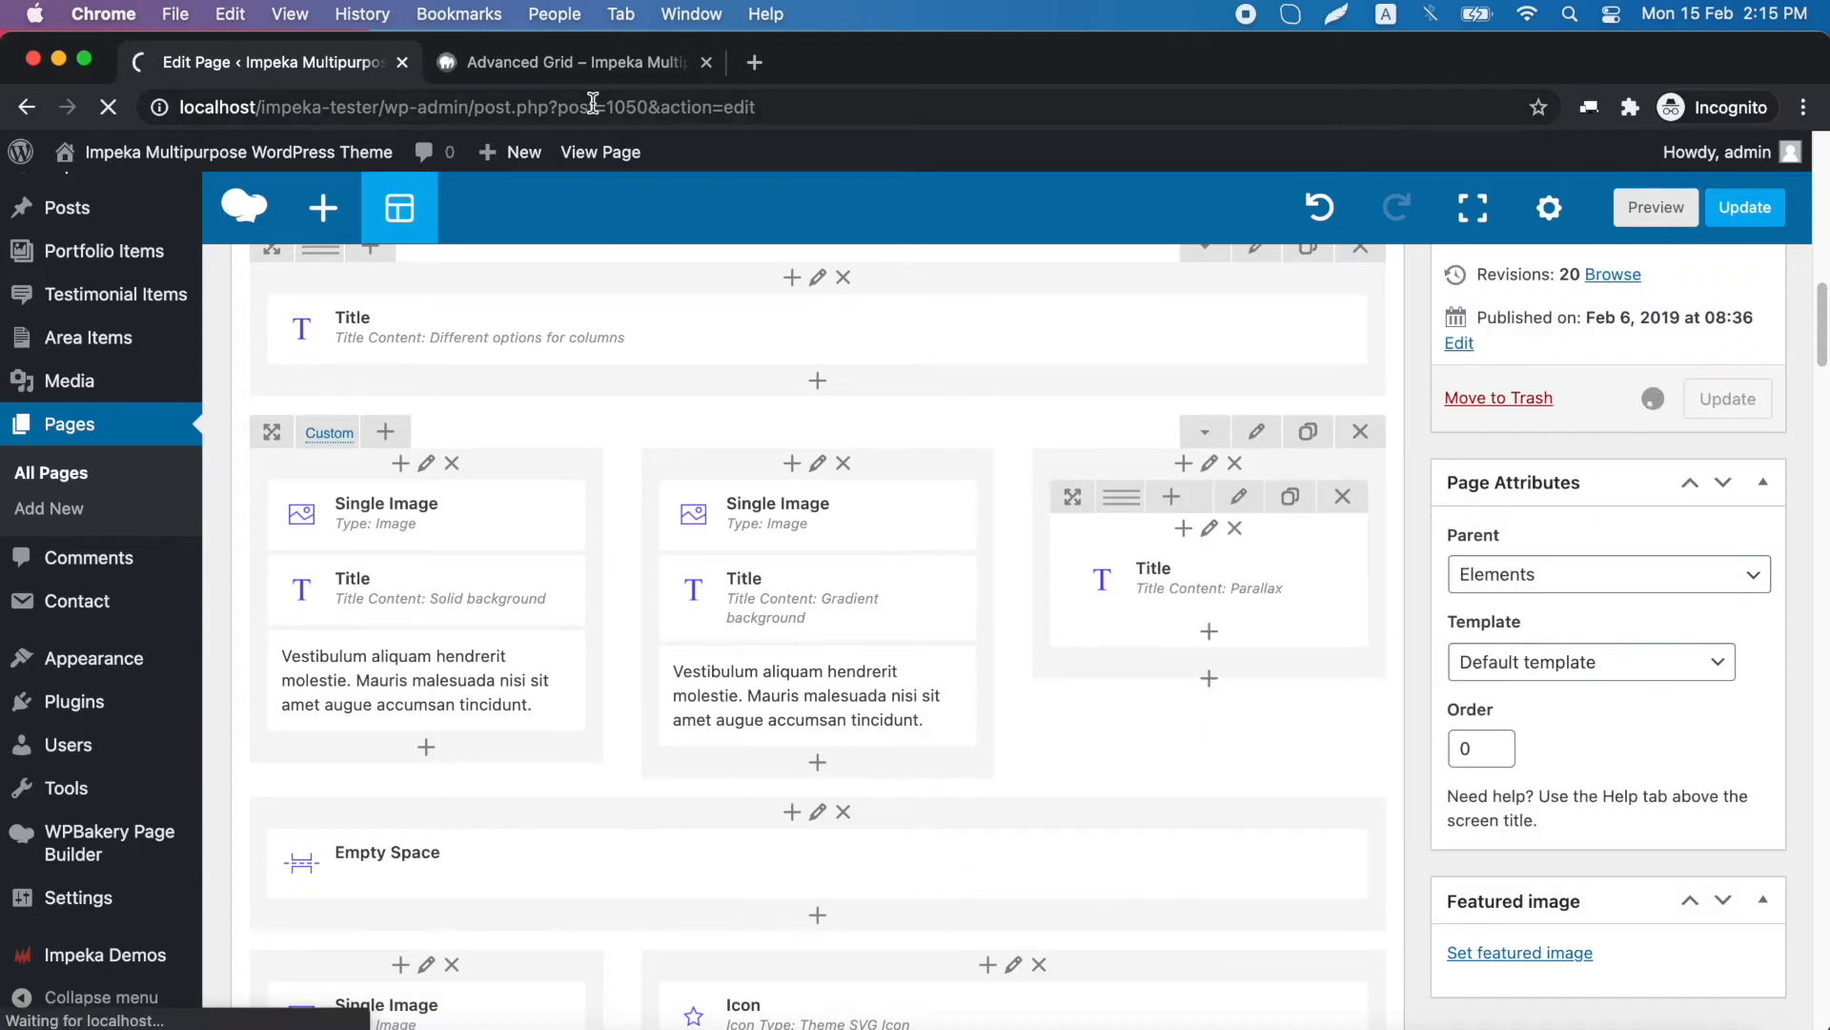
click(551, 64)
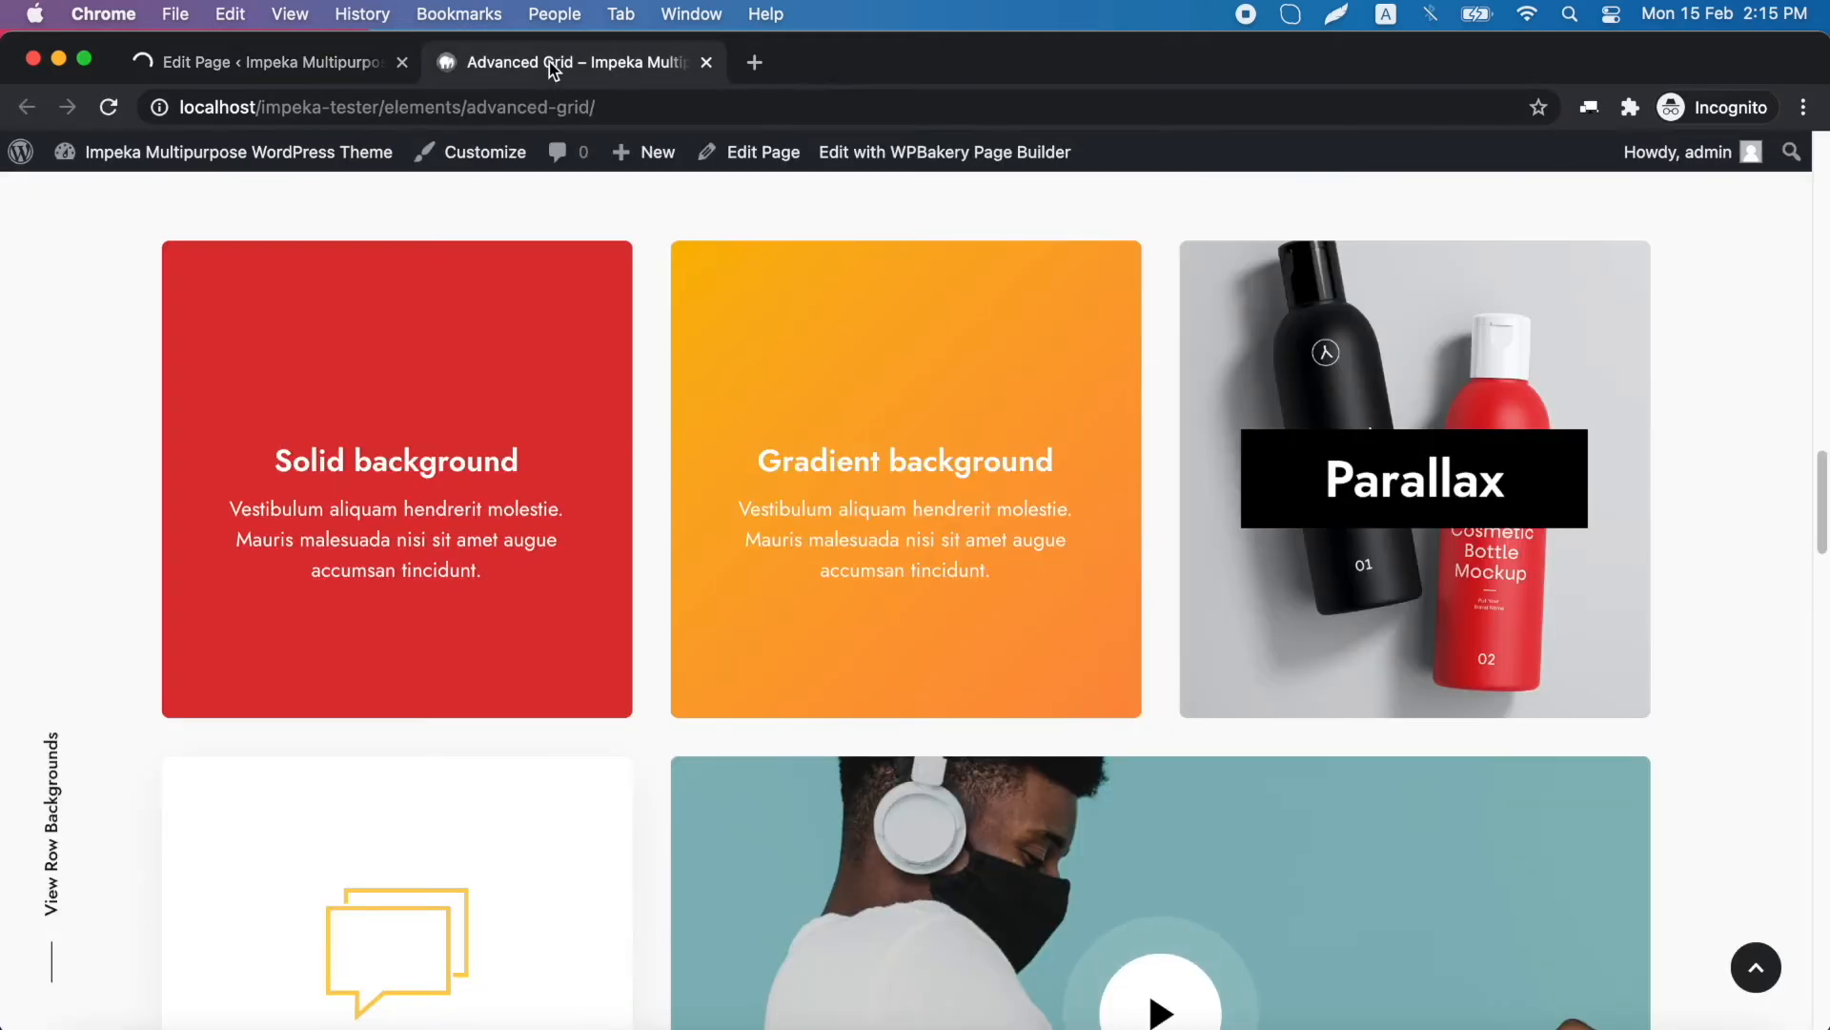
click(110, 107)
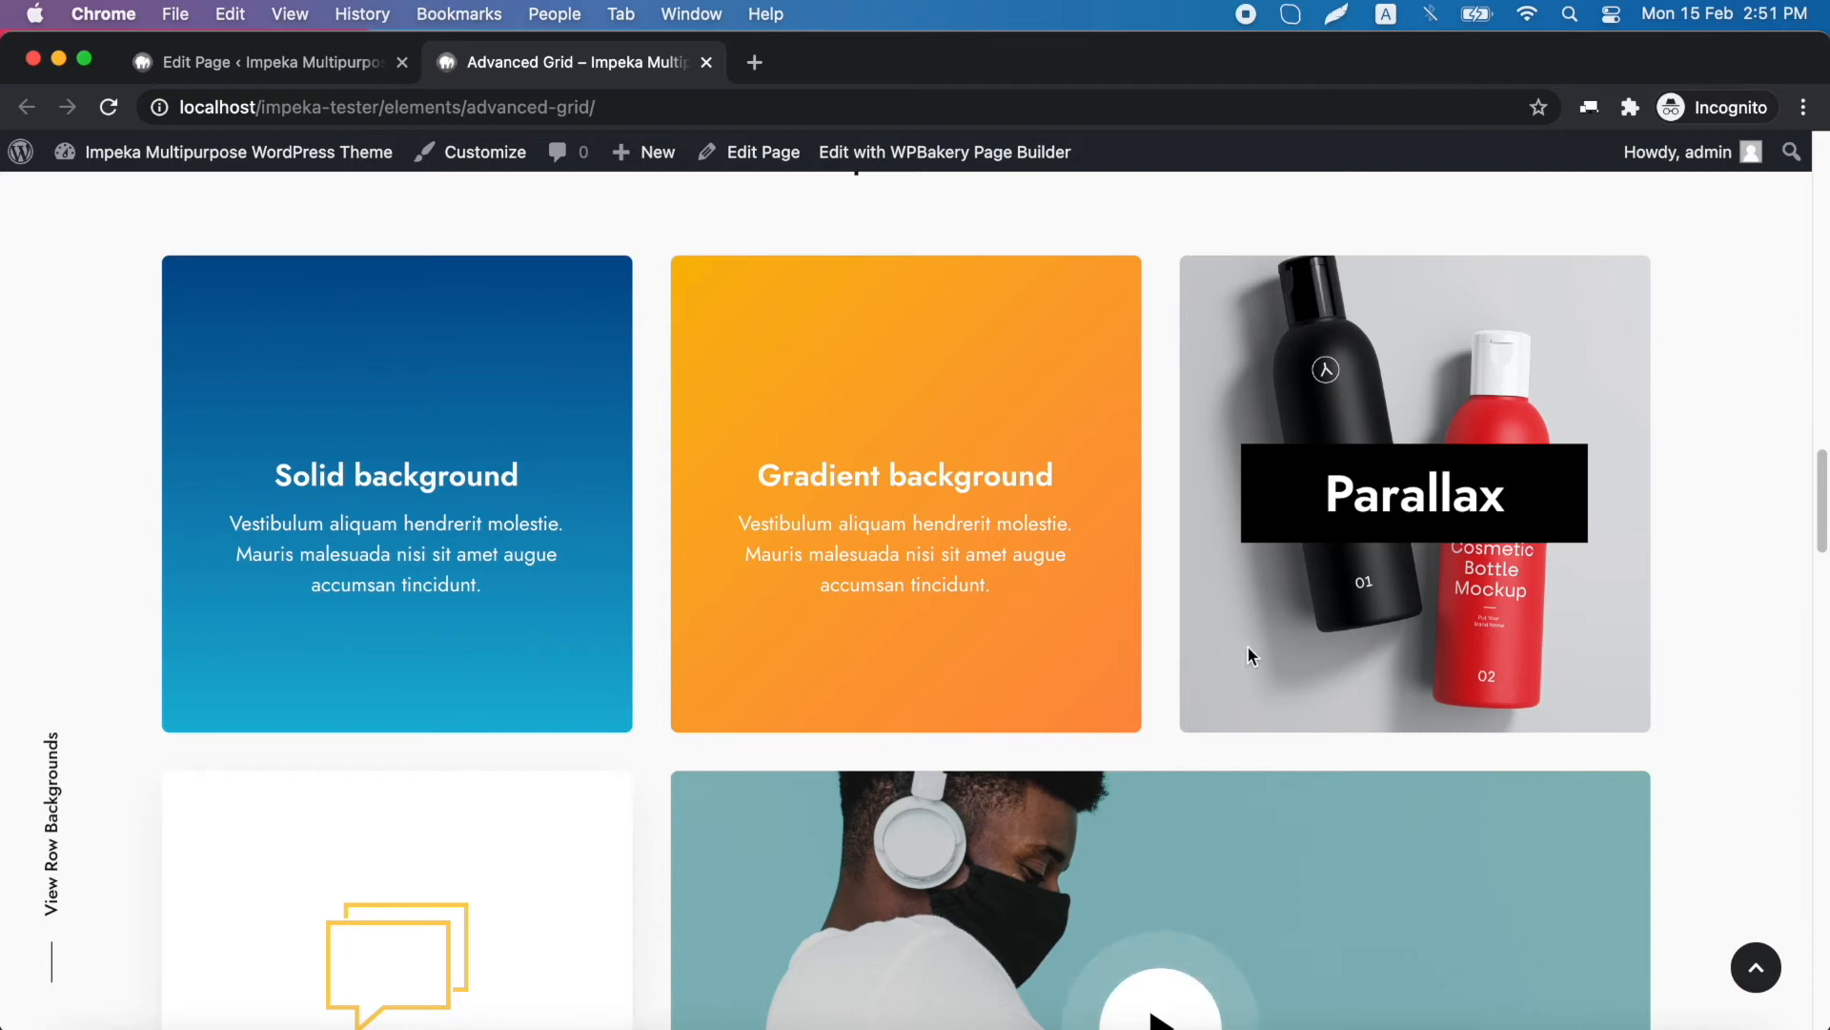
Examine the column backgrounds, the parallax motion and the "Column with Link" block on the live page
scroll(1207, 573, down, 3)
scroll(1207, 574, up, 5)
scroll(1207, 574, up, 2)
scroll(1207, 574, down, 3)
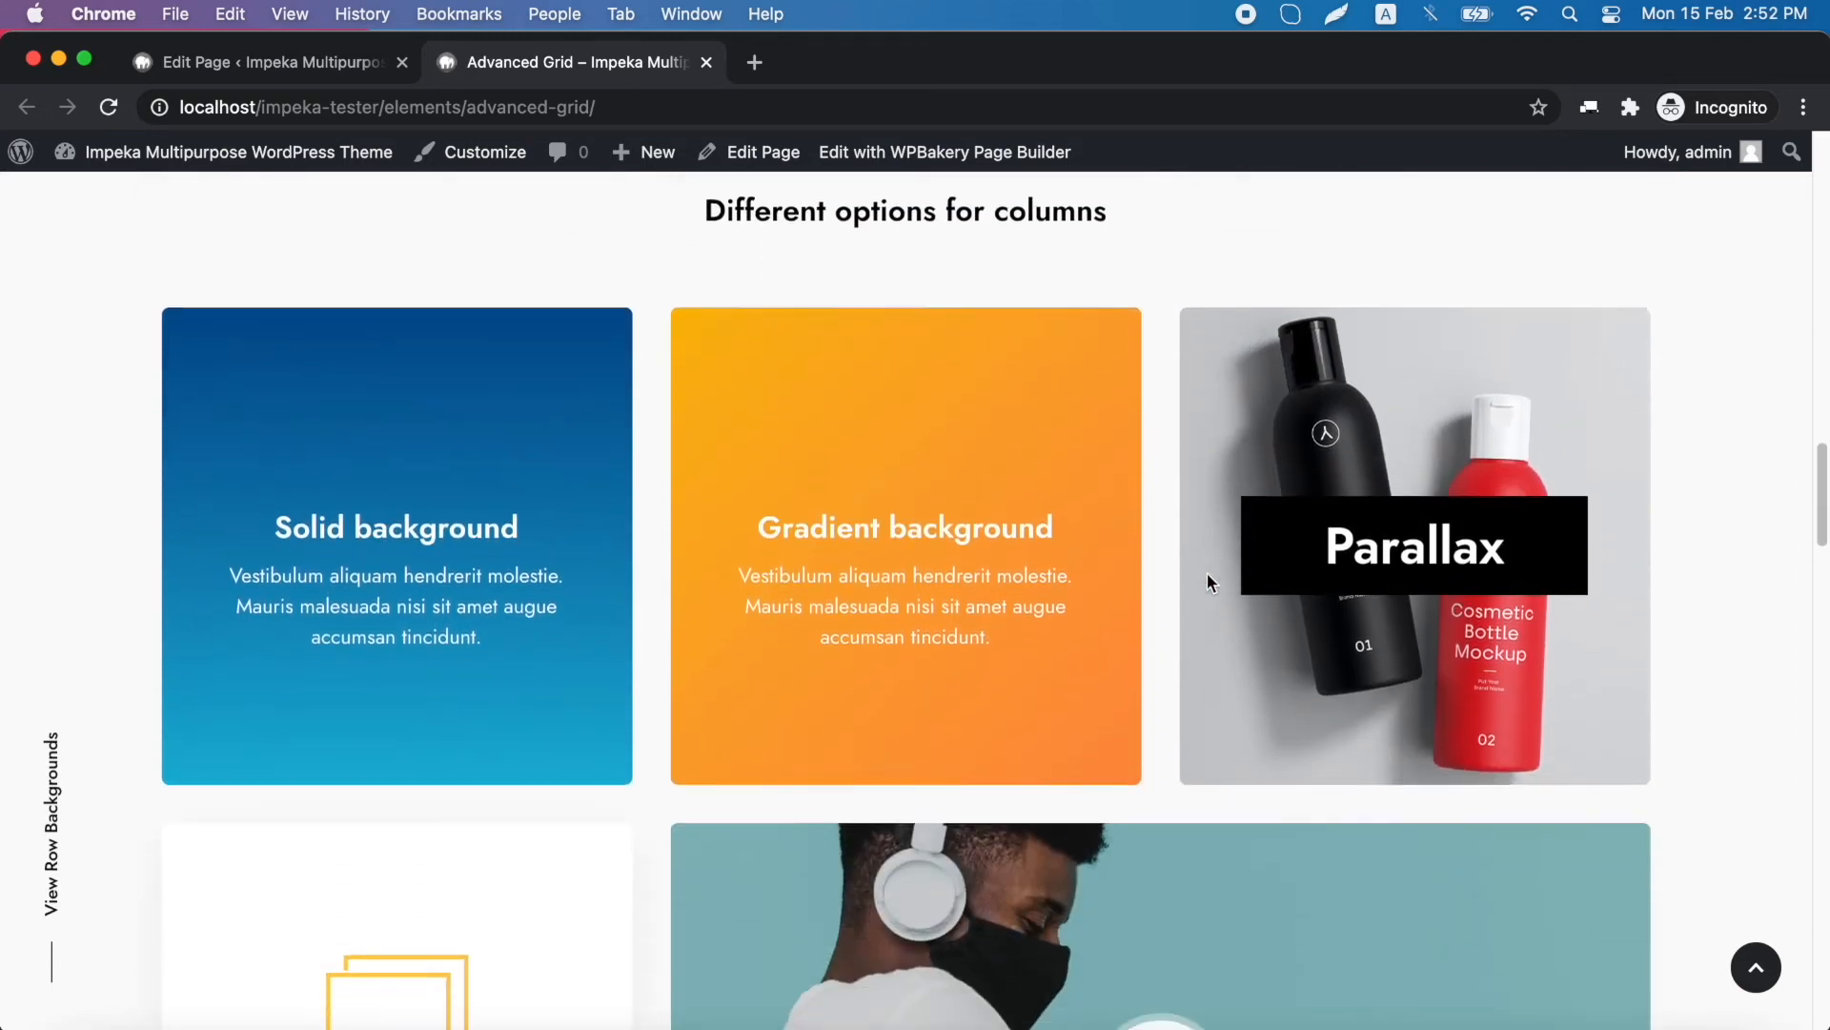
scroll(1207, 574, up, 1)
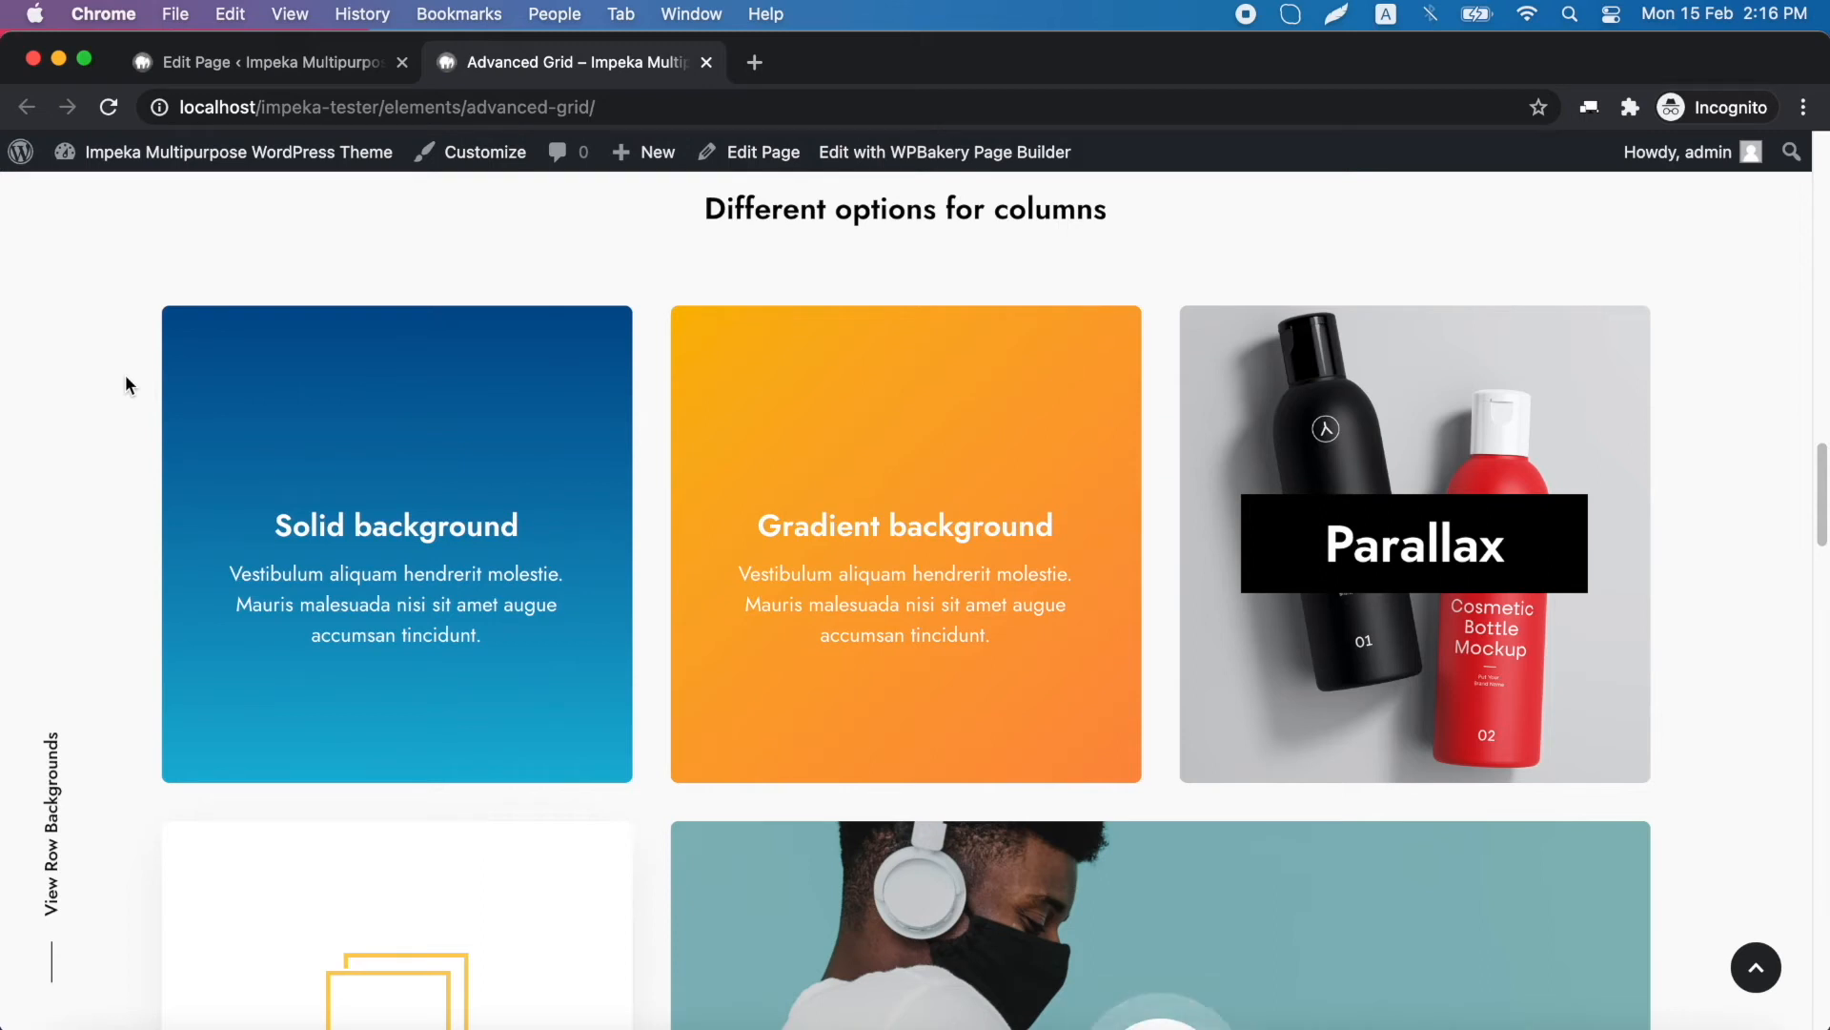
scroll(126, 384, down, 4)
scroll(127, 384, down, 2)
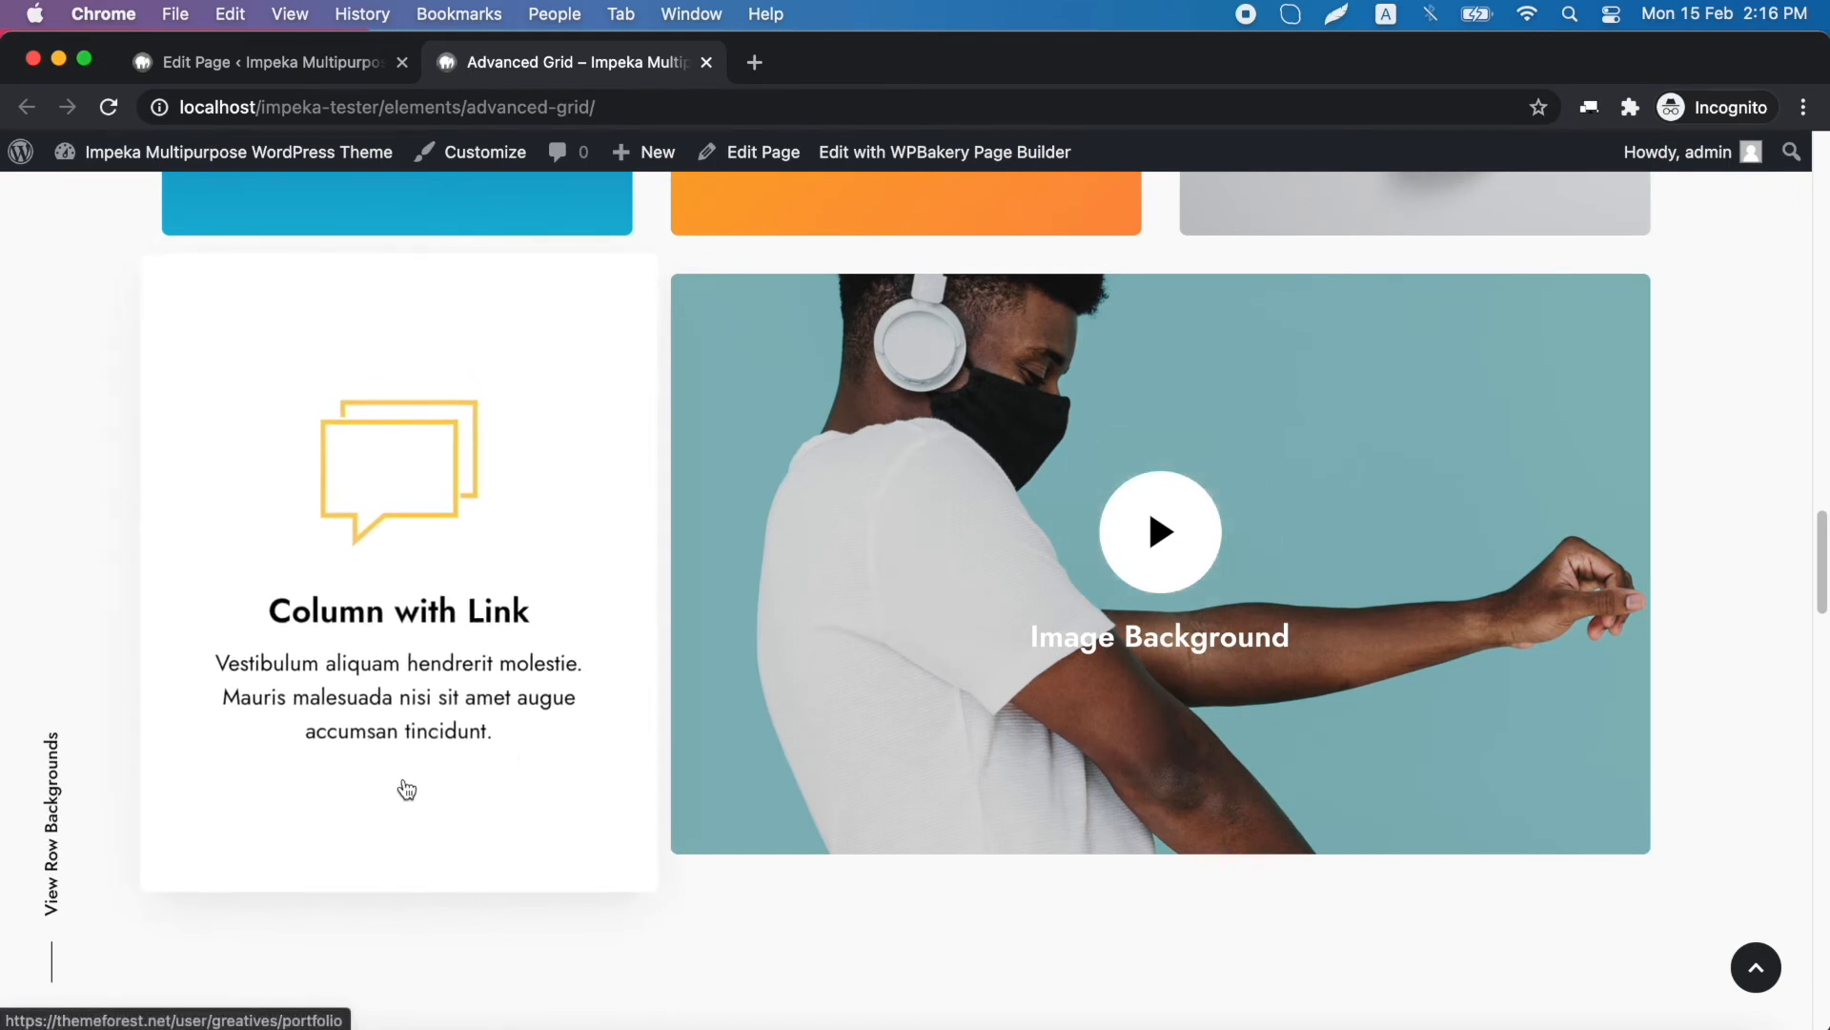
Back in the page editor, set Add Column Link to Yes for the "Column with Link" column
click(256, 63)
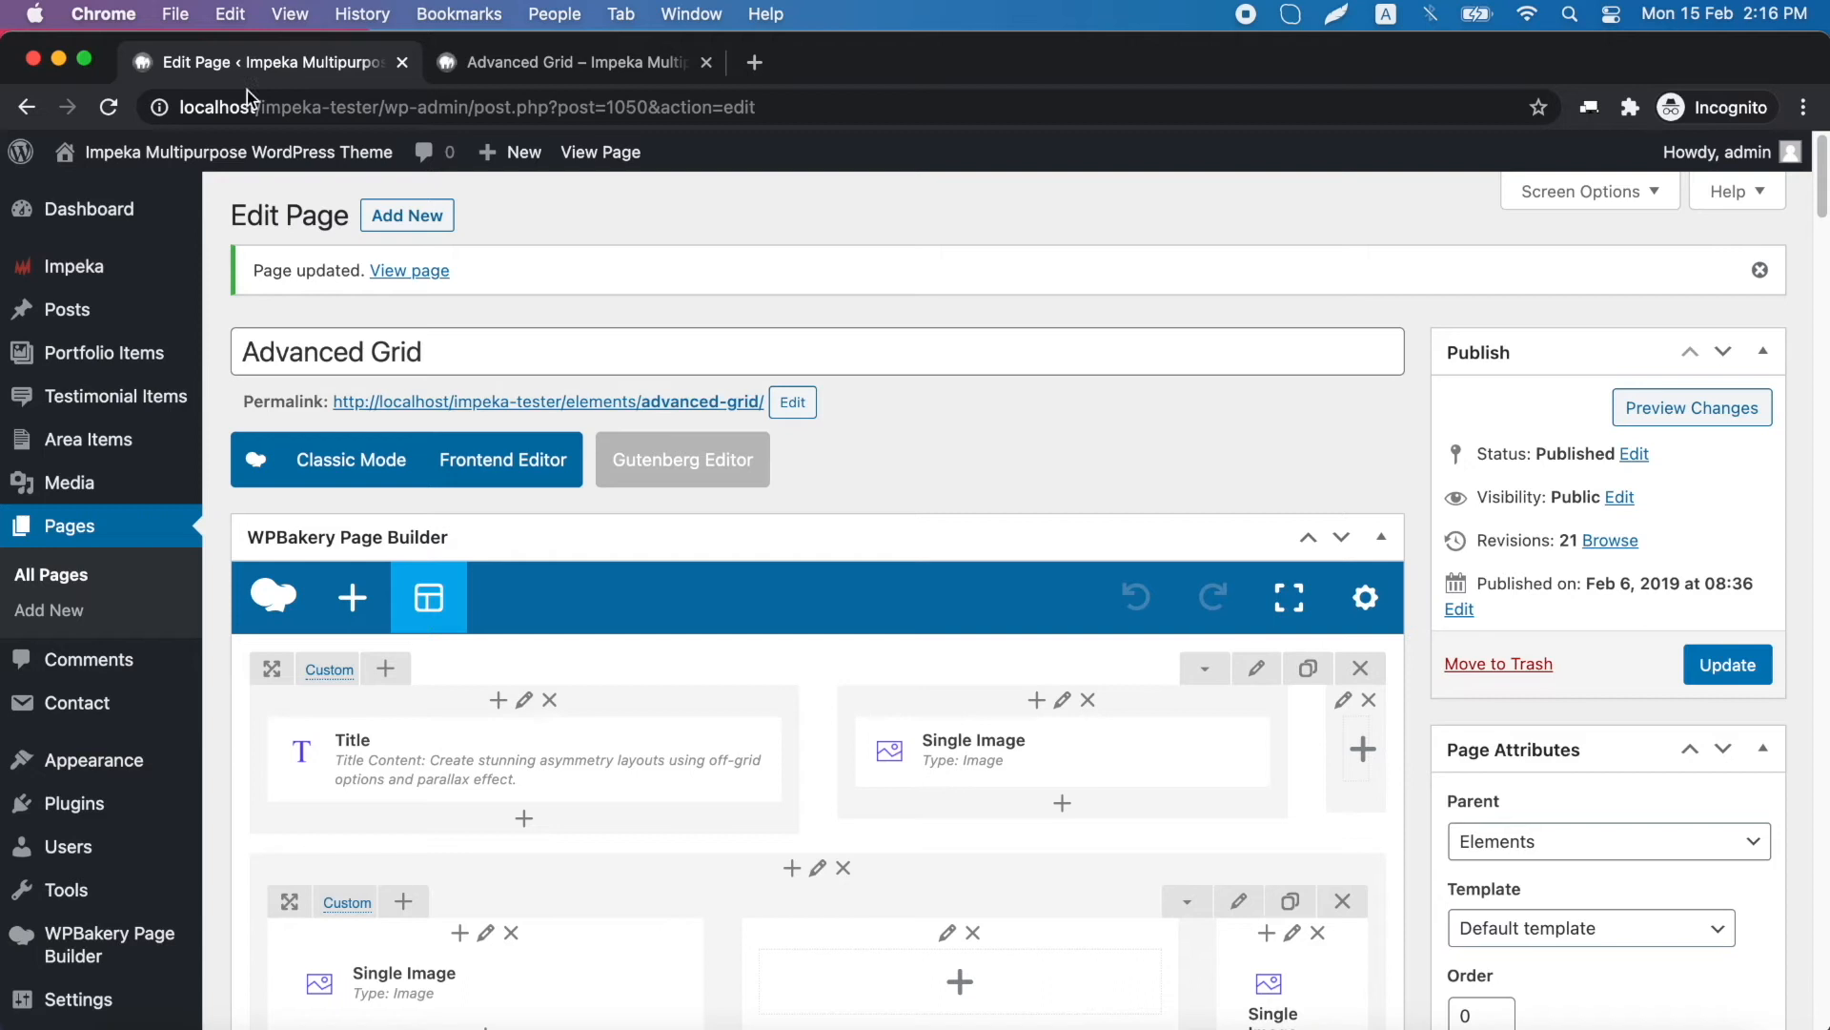
scroll(332, 642, down, 6)
scroll(332, 643, down, 8)
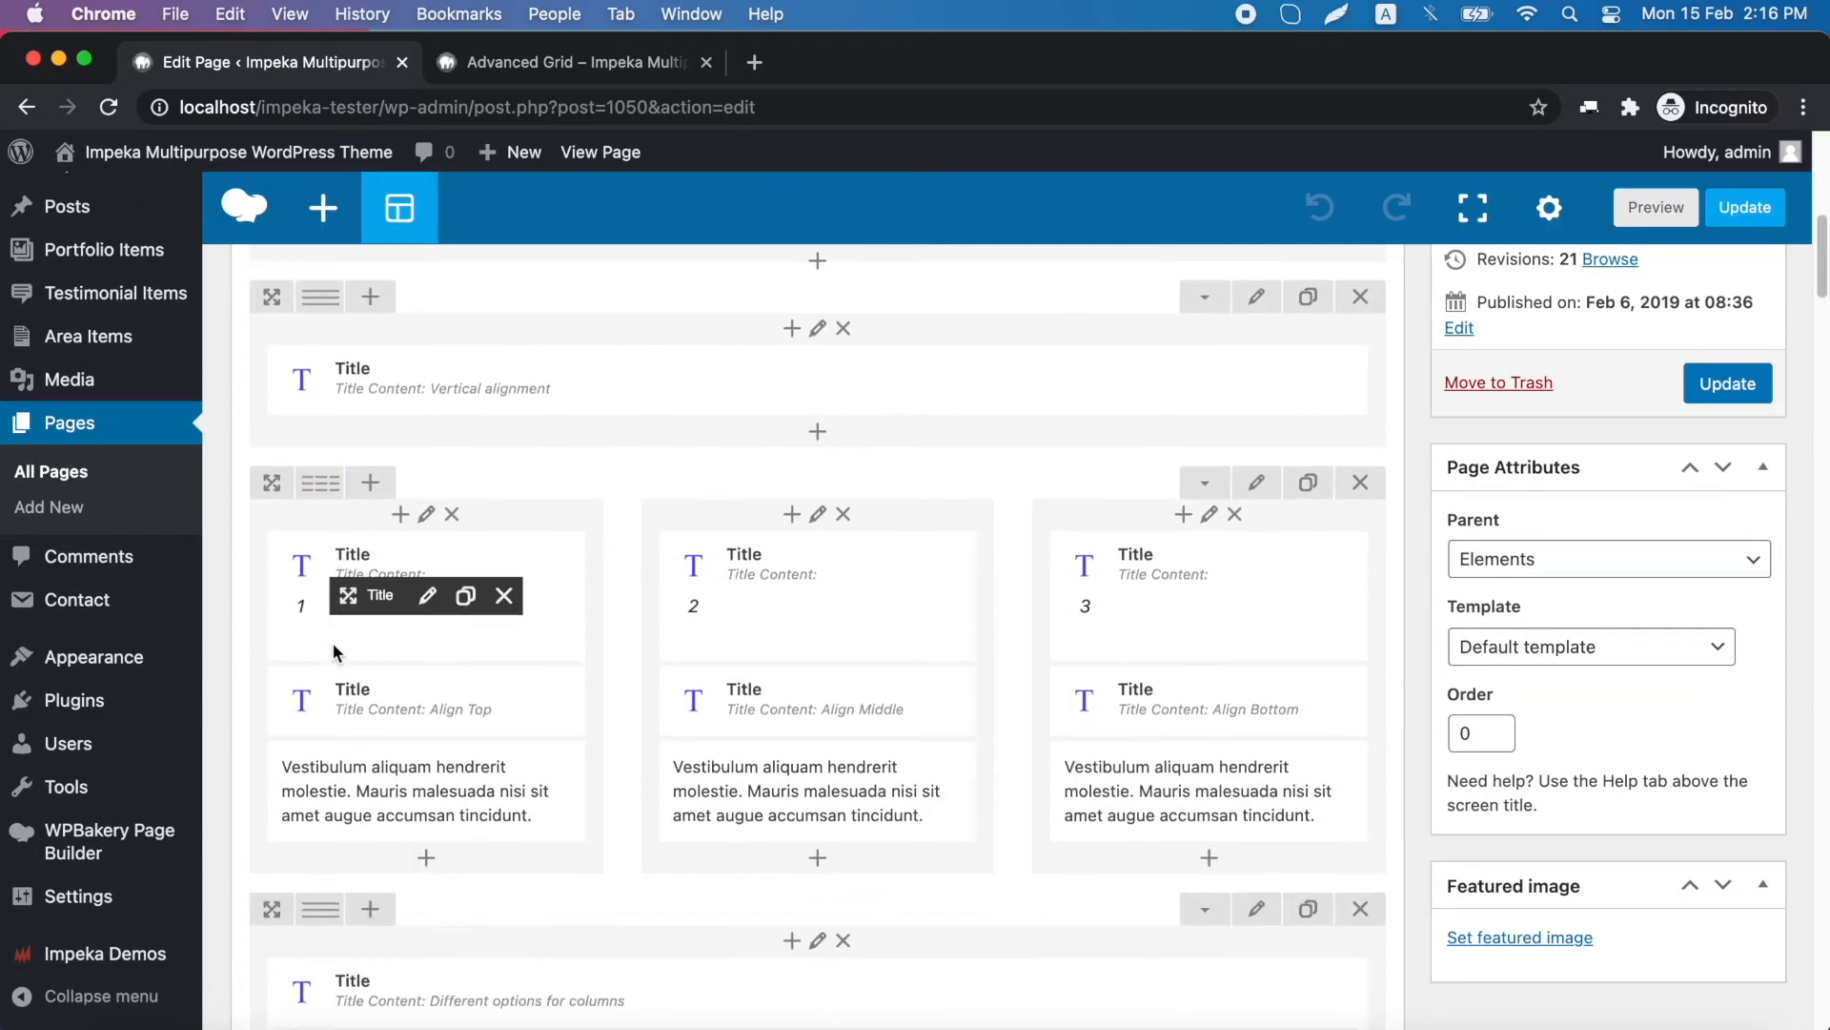
scroll(334, 642, down, 6)
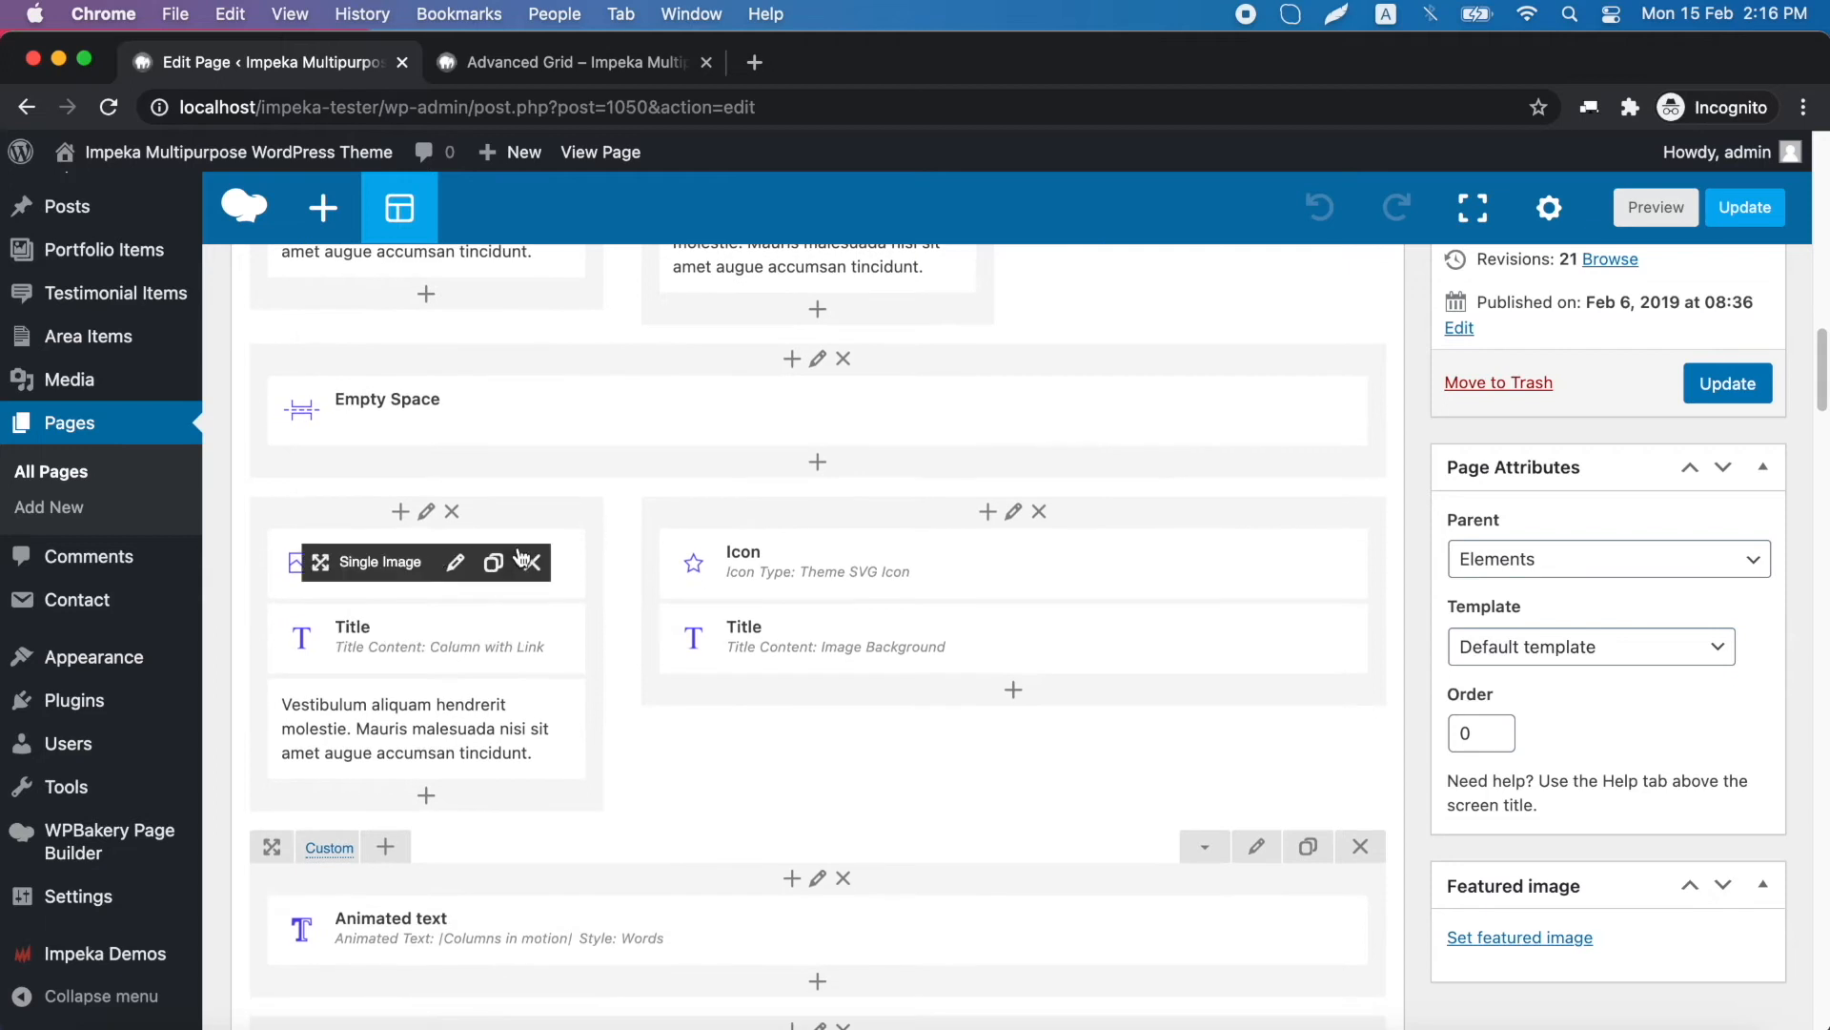
click(426, 515)
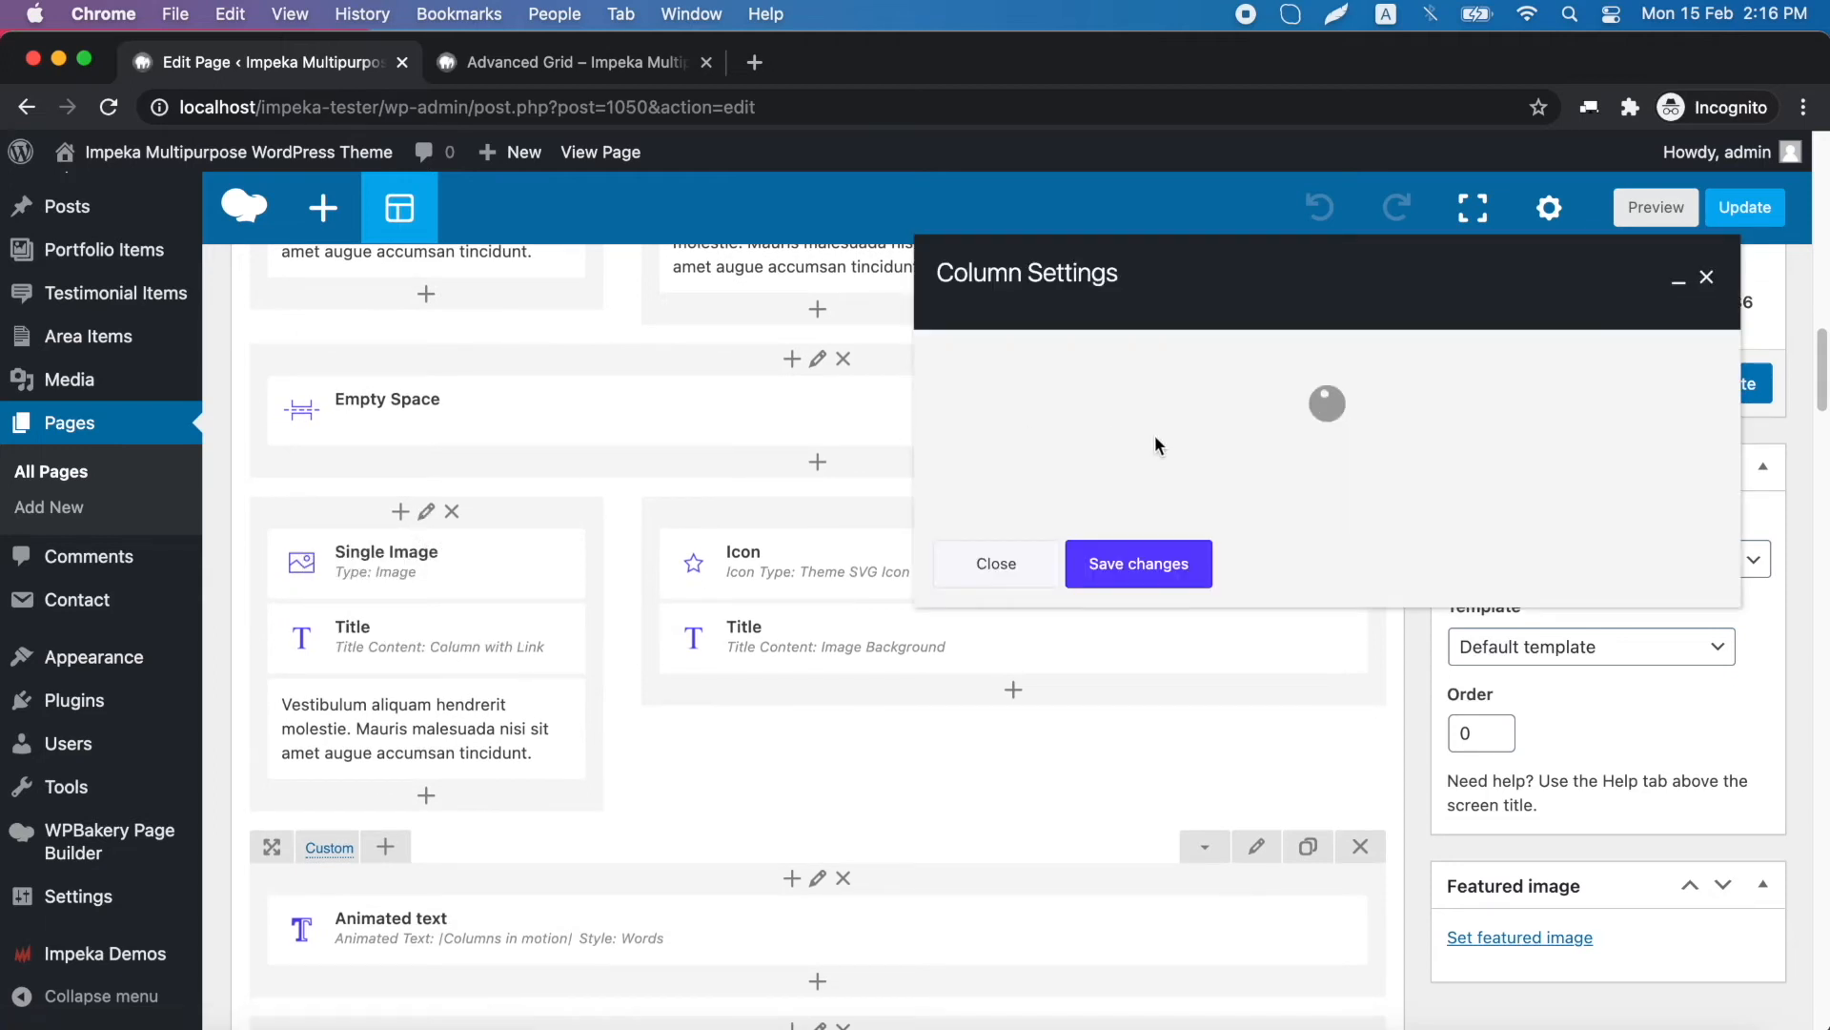
scroll(1156, 445, down, 2)
scroll(1155, 444, down, 10)
scroll(1155, 445, up, 5)
scroll(1155, 445, down, 5)
scroll(1155, 445, down, 6)
scroll(1156, 445, up, 3)
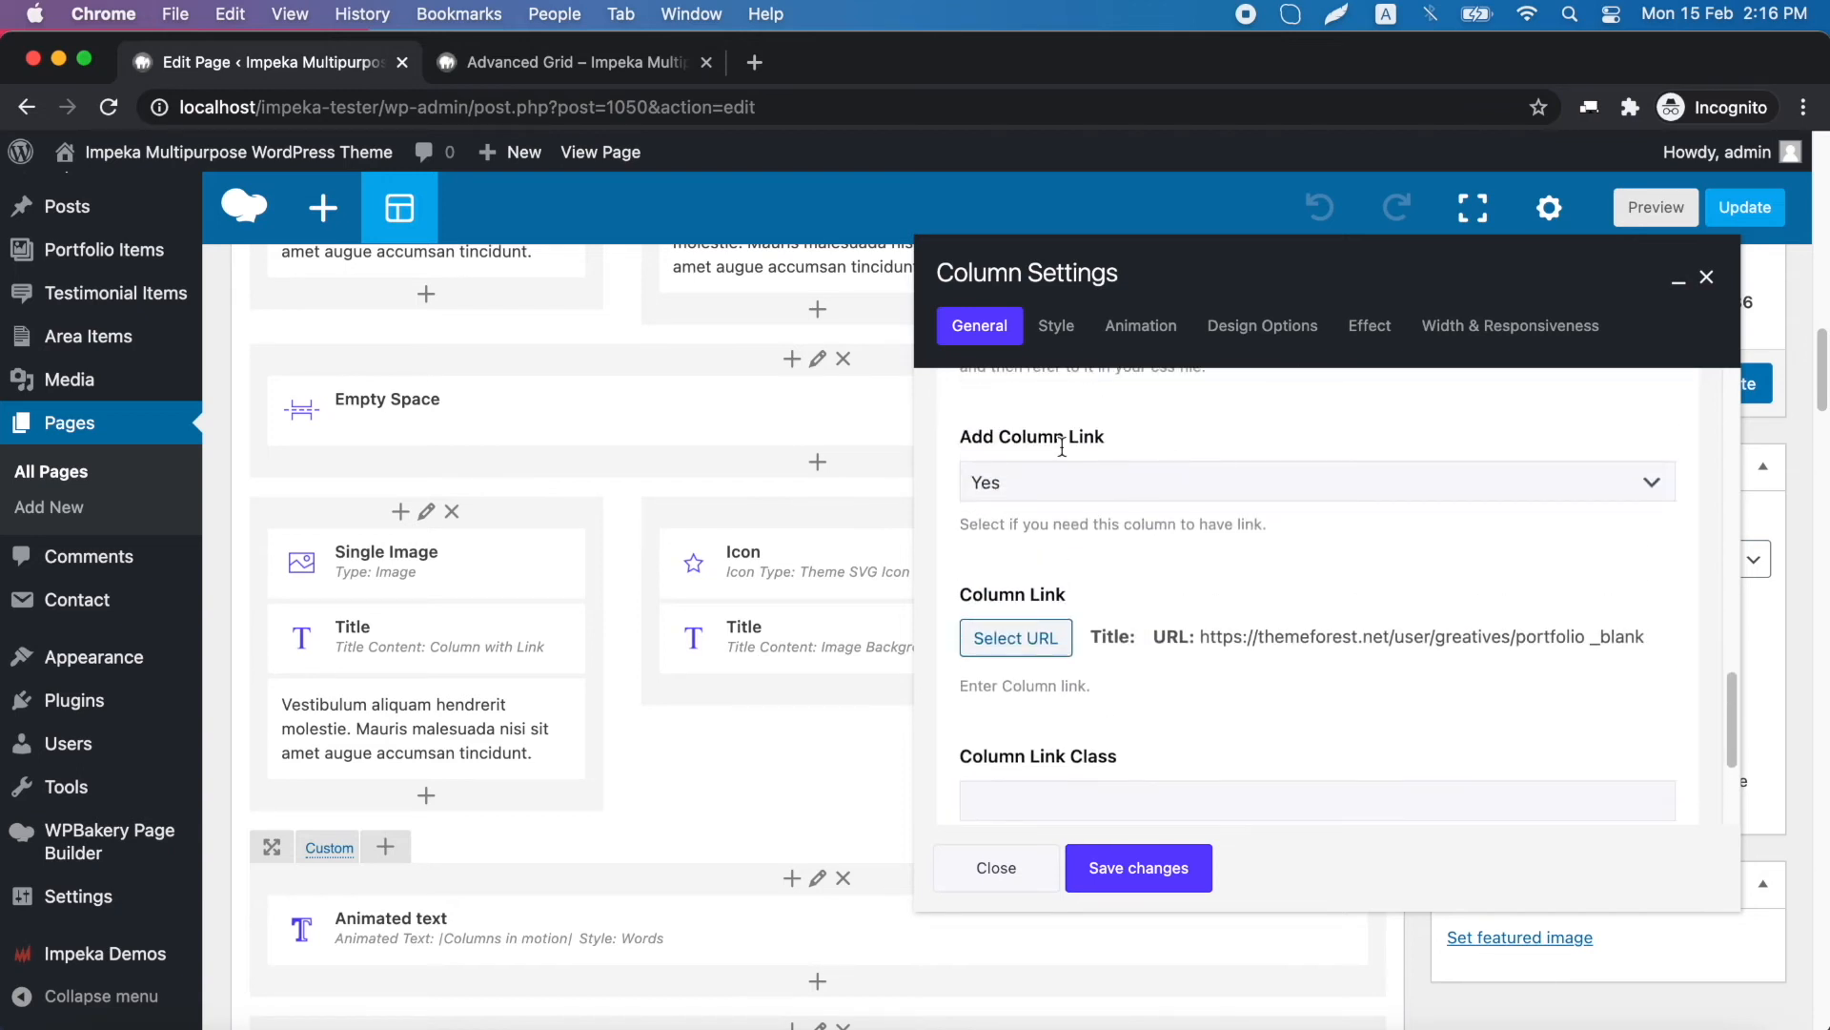
click(1082, 493)
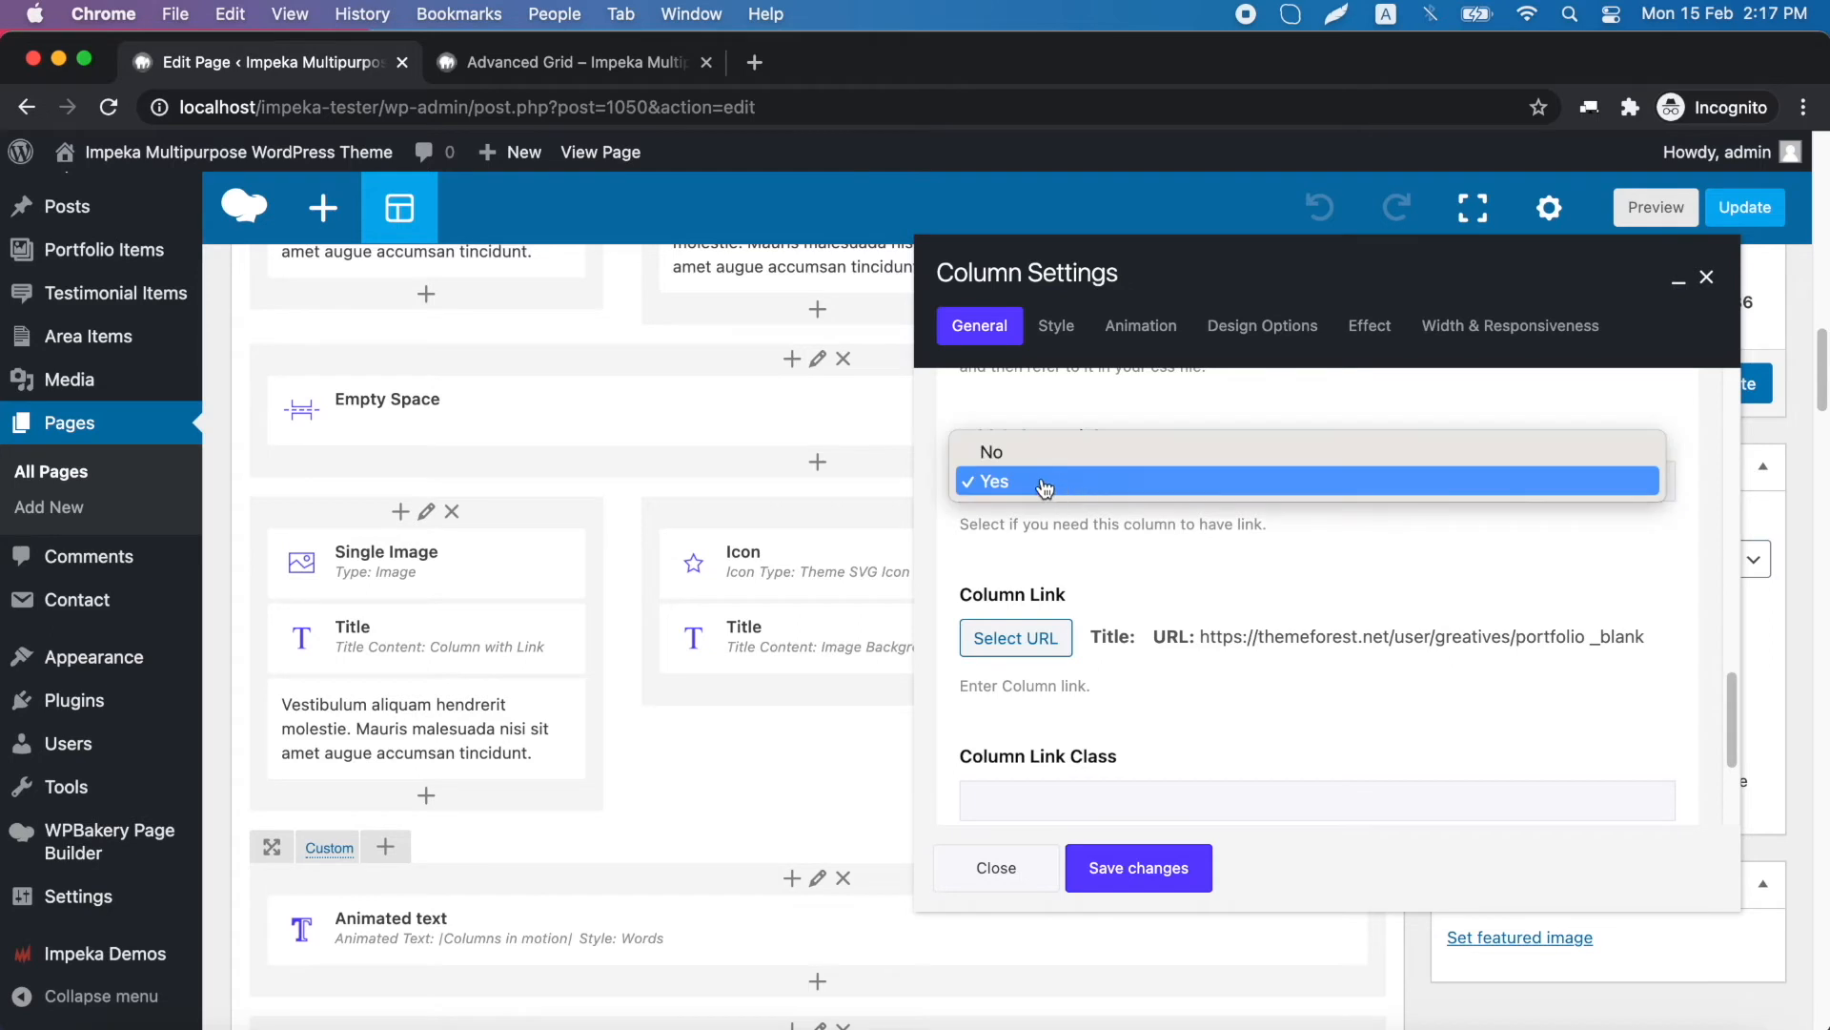
click(1046, 484)
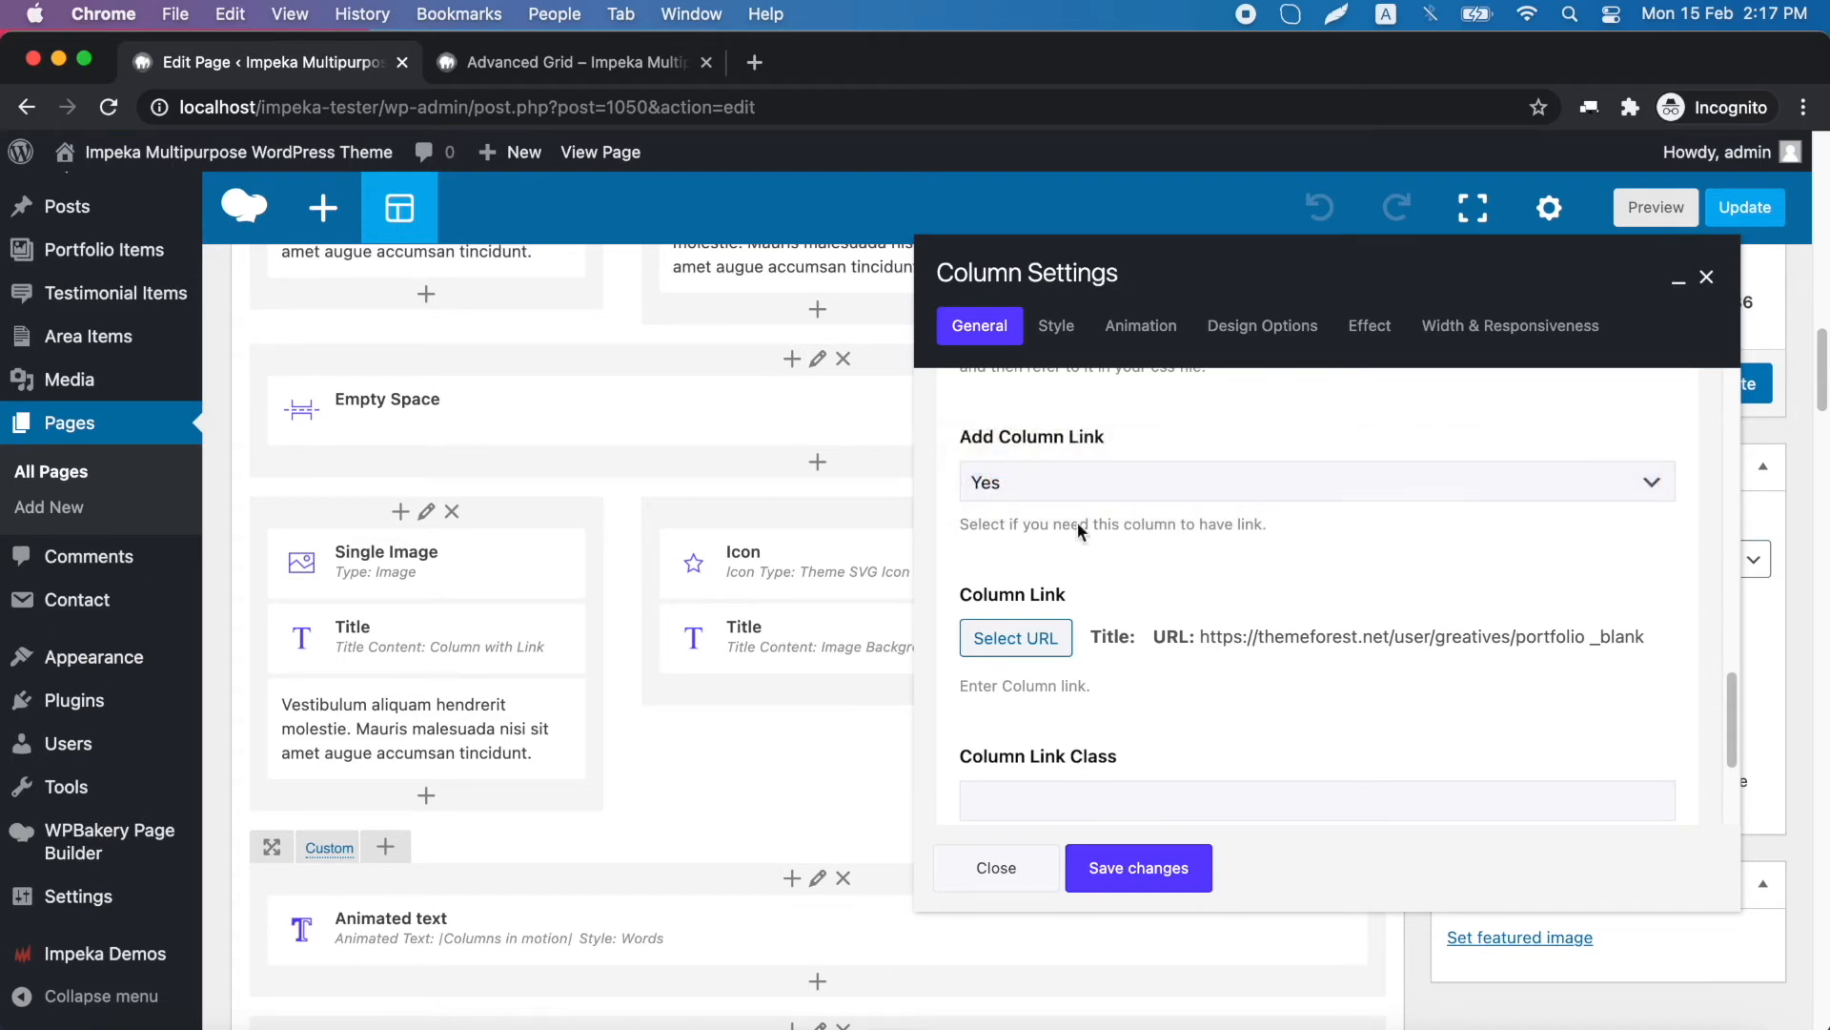
click(1013, 638)
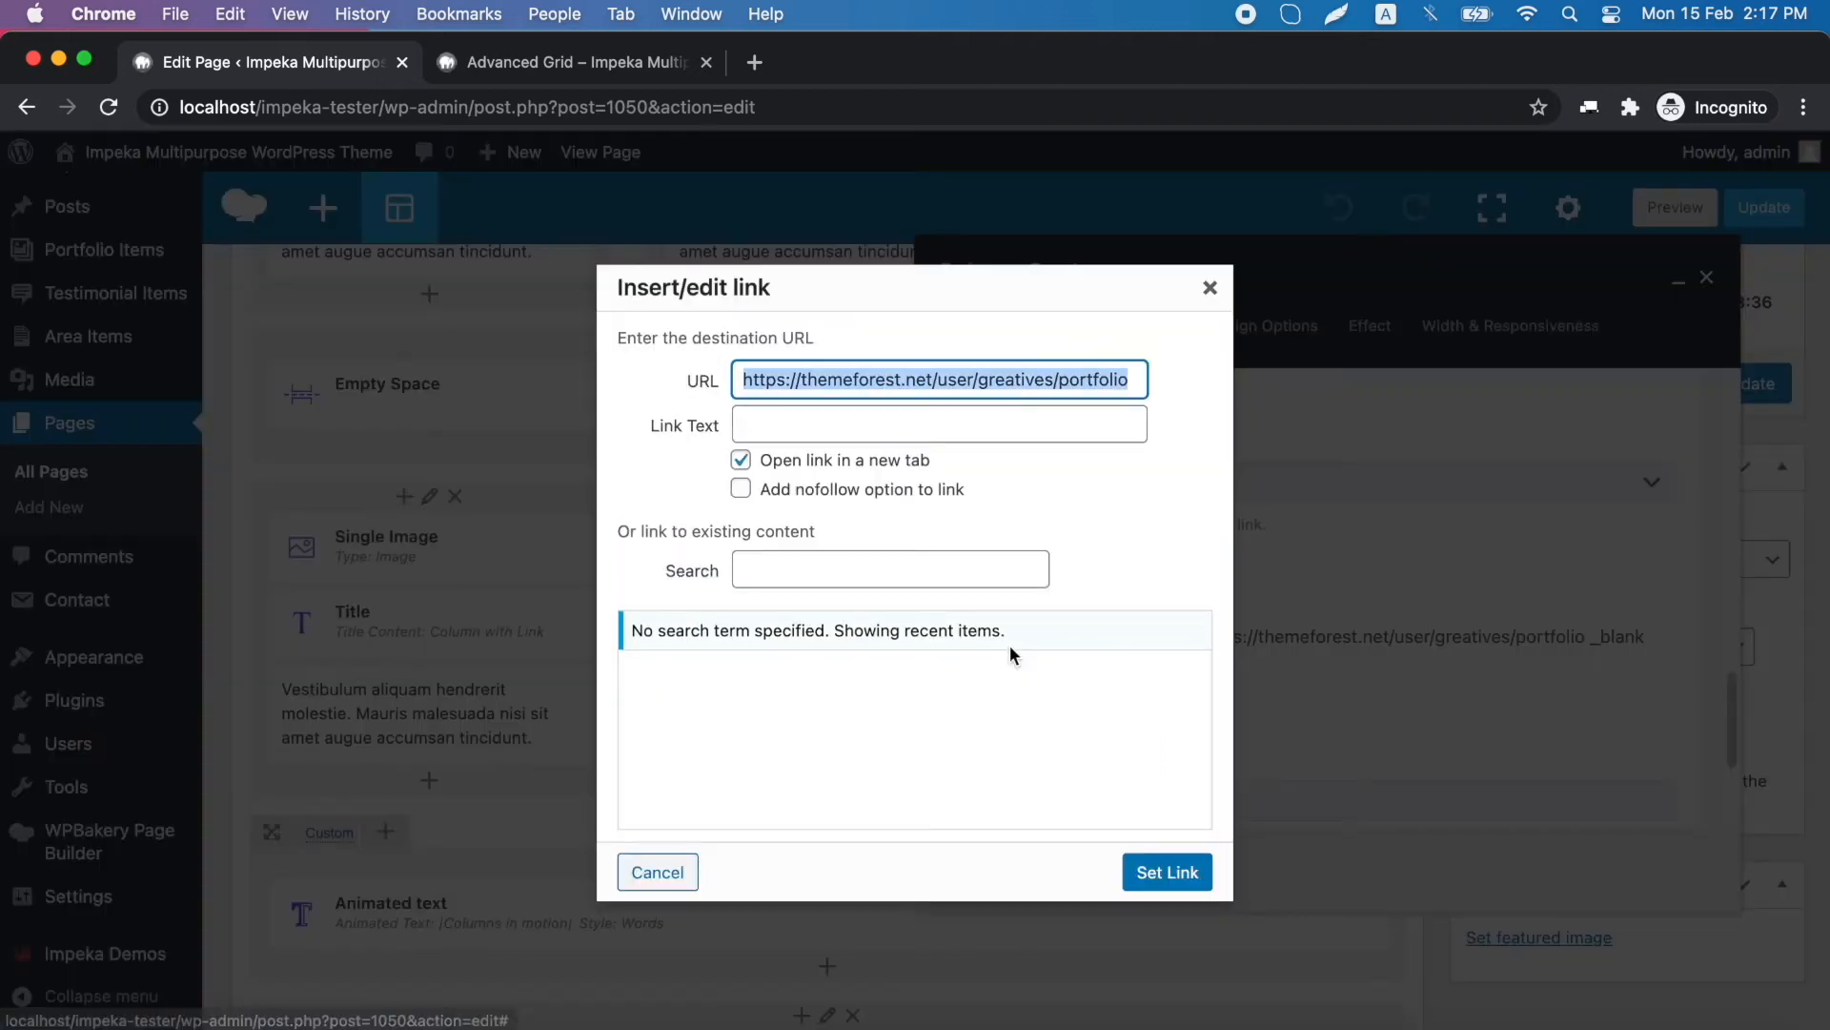
click(1174, 873)
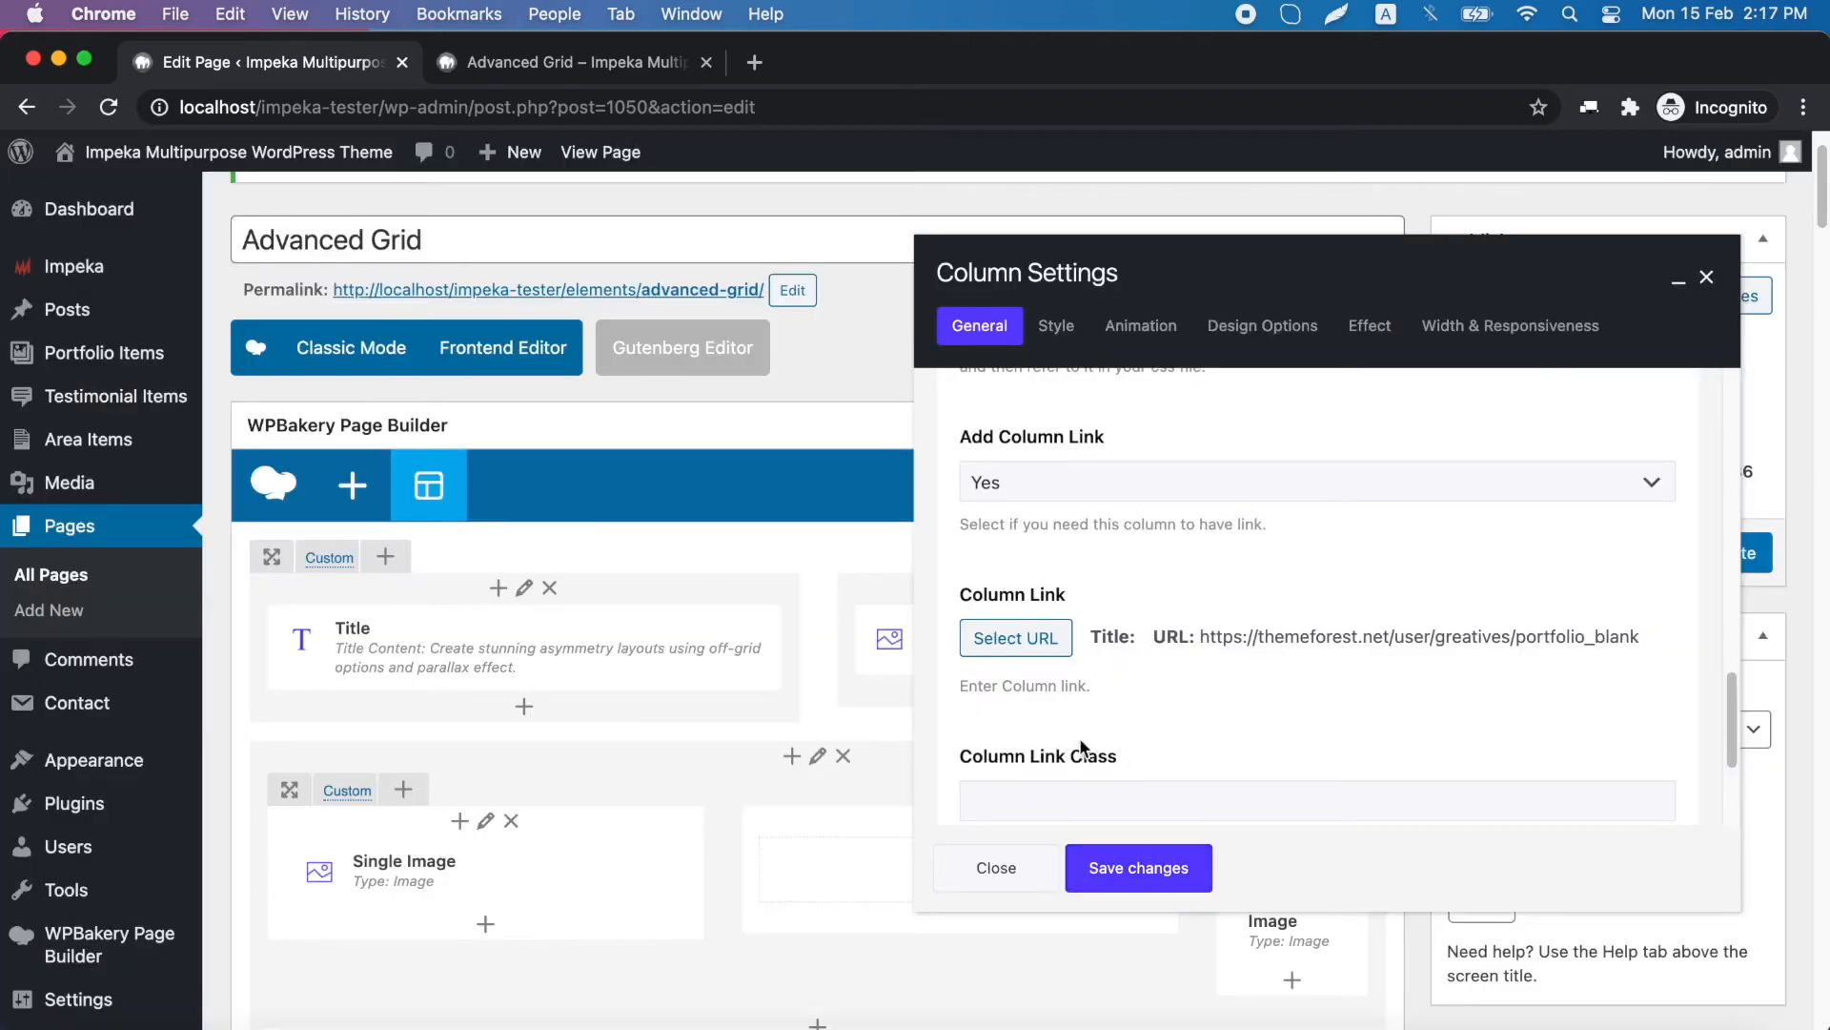
click(1134, 868)
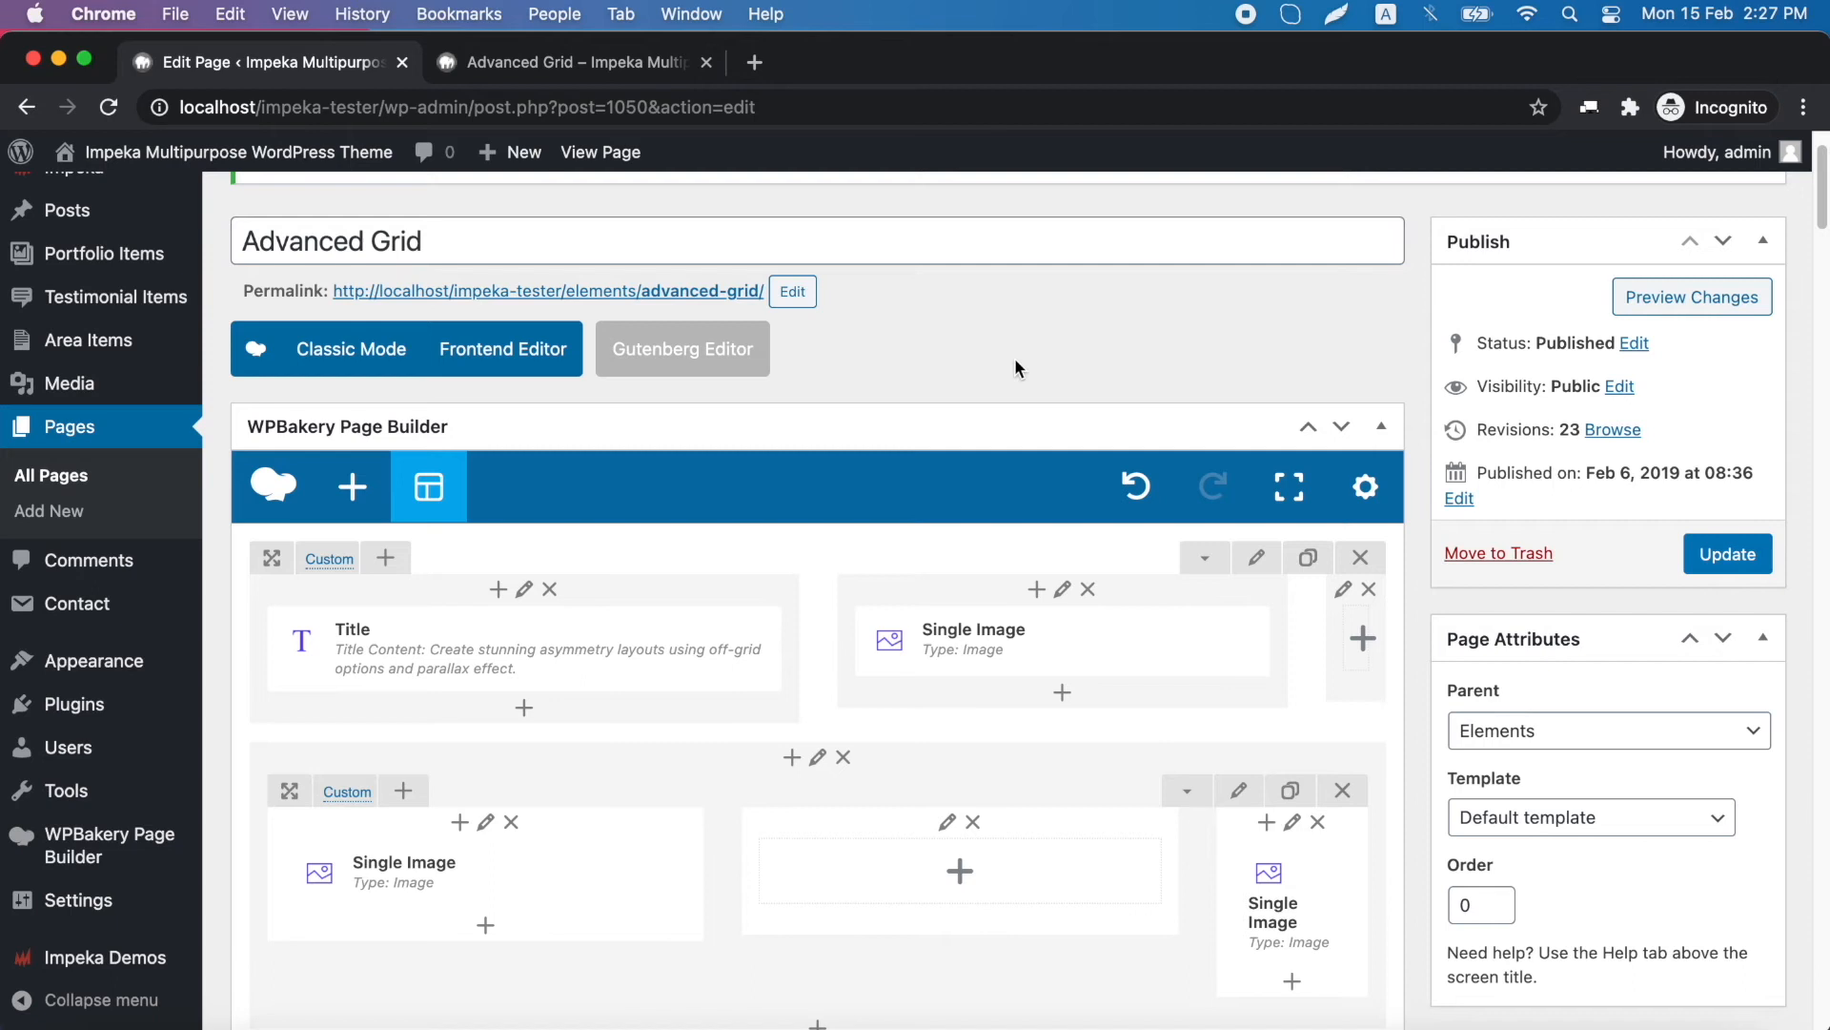
Examine how the counters under "Columns in motion" move on the live Advanced Grid page
click(615, 52)
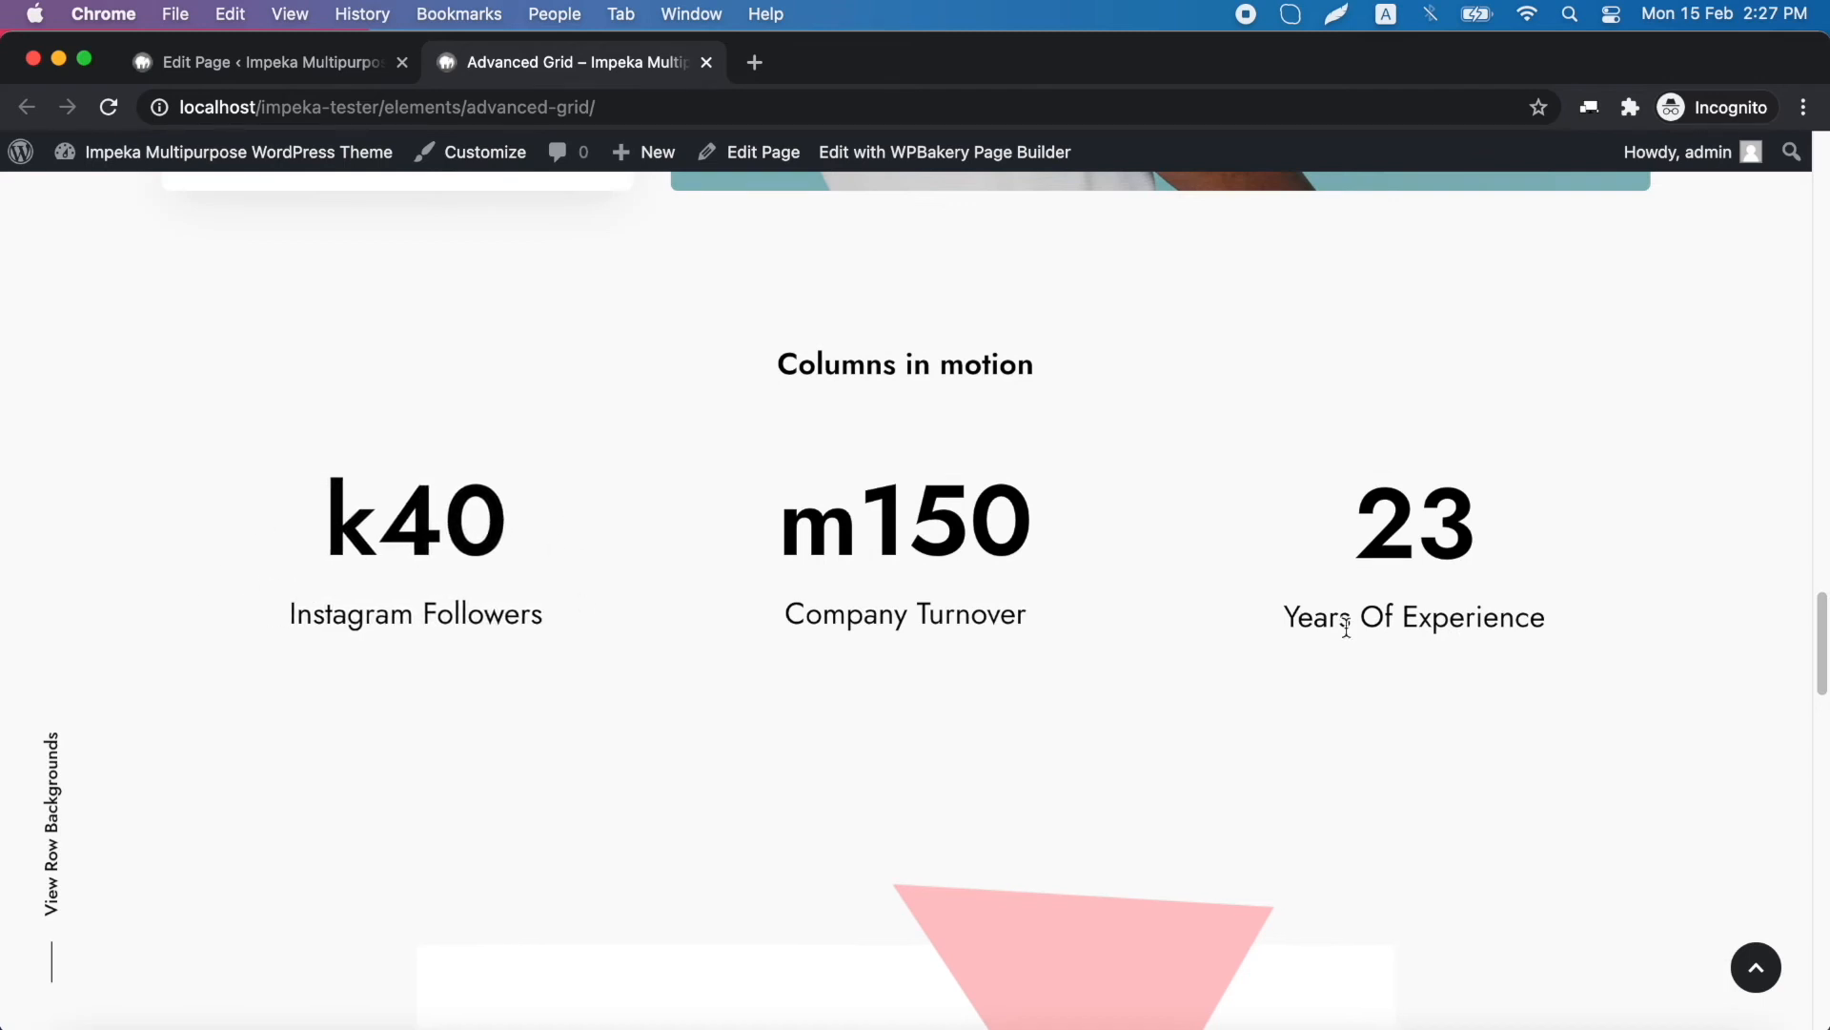
scroll(1314, 518, down, 3)
scroll(1311, 515, down, 1)
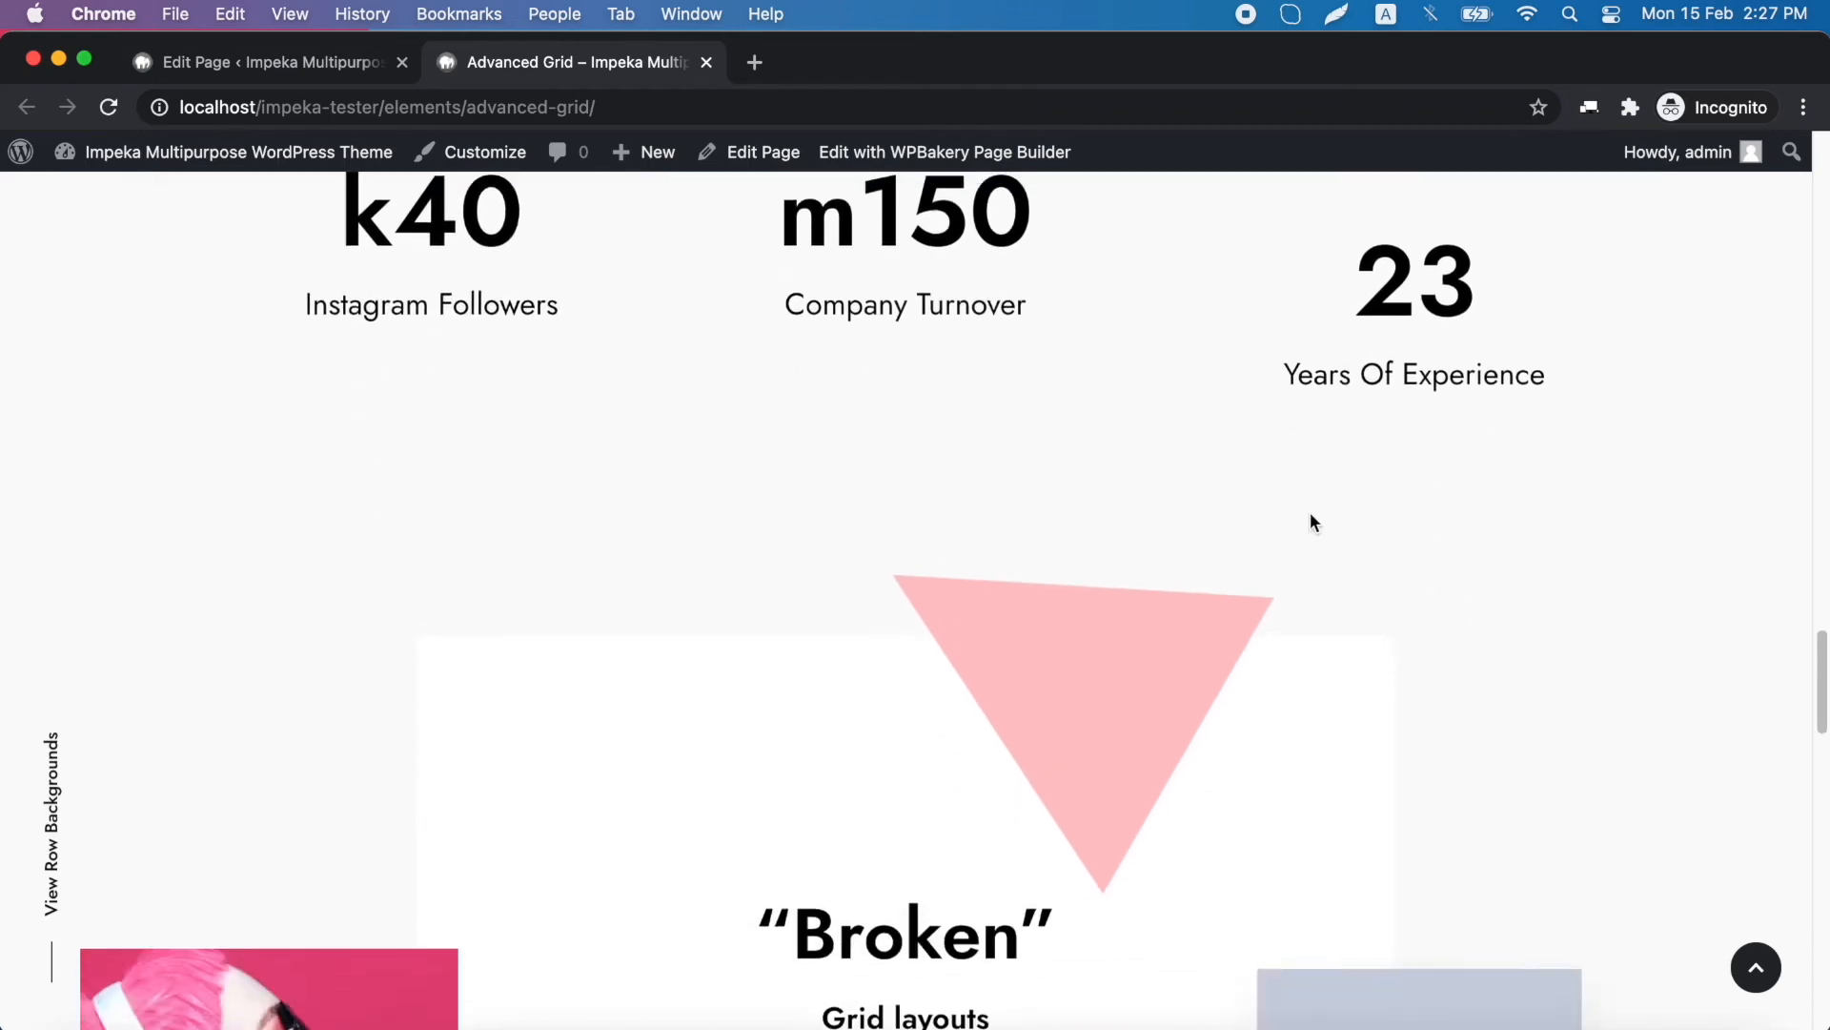
scroll(1311, 515, up, 4)
scroll(1310, 515, down, 1)
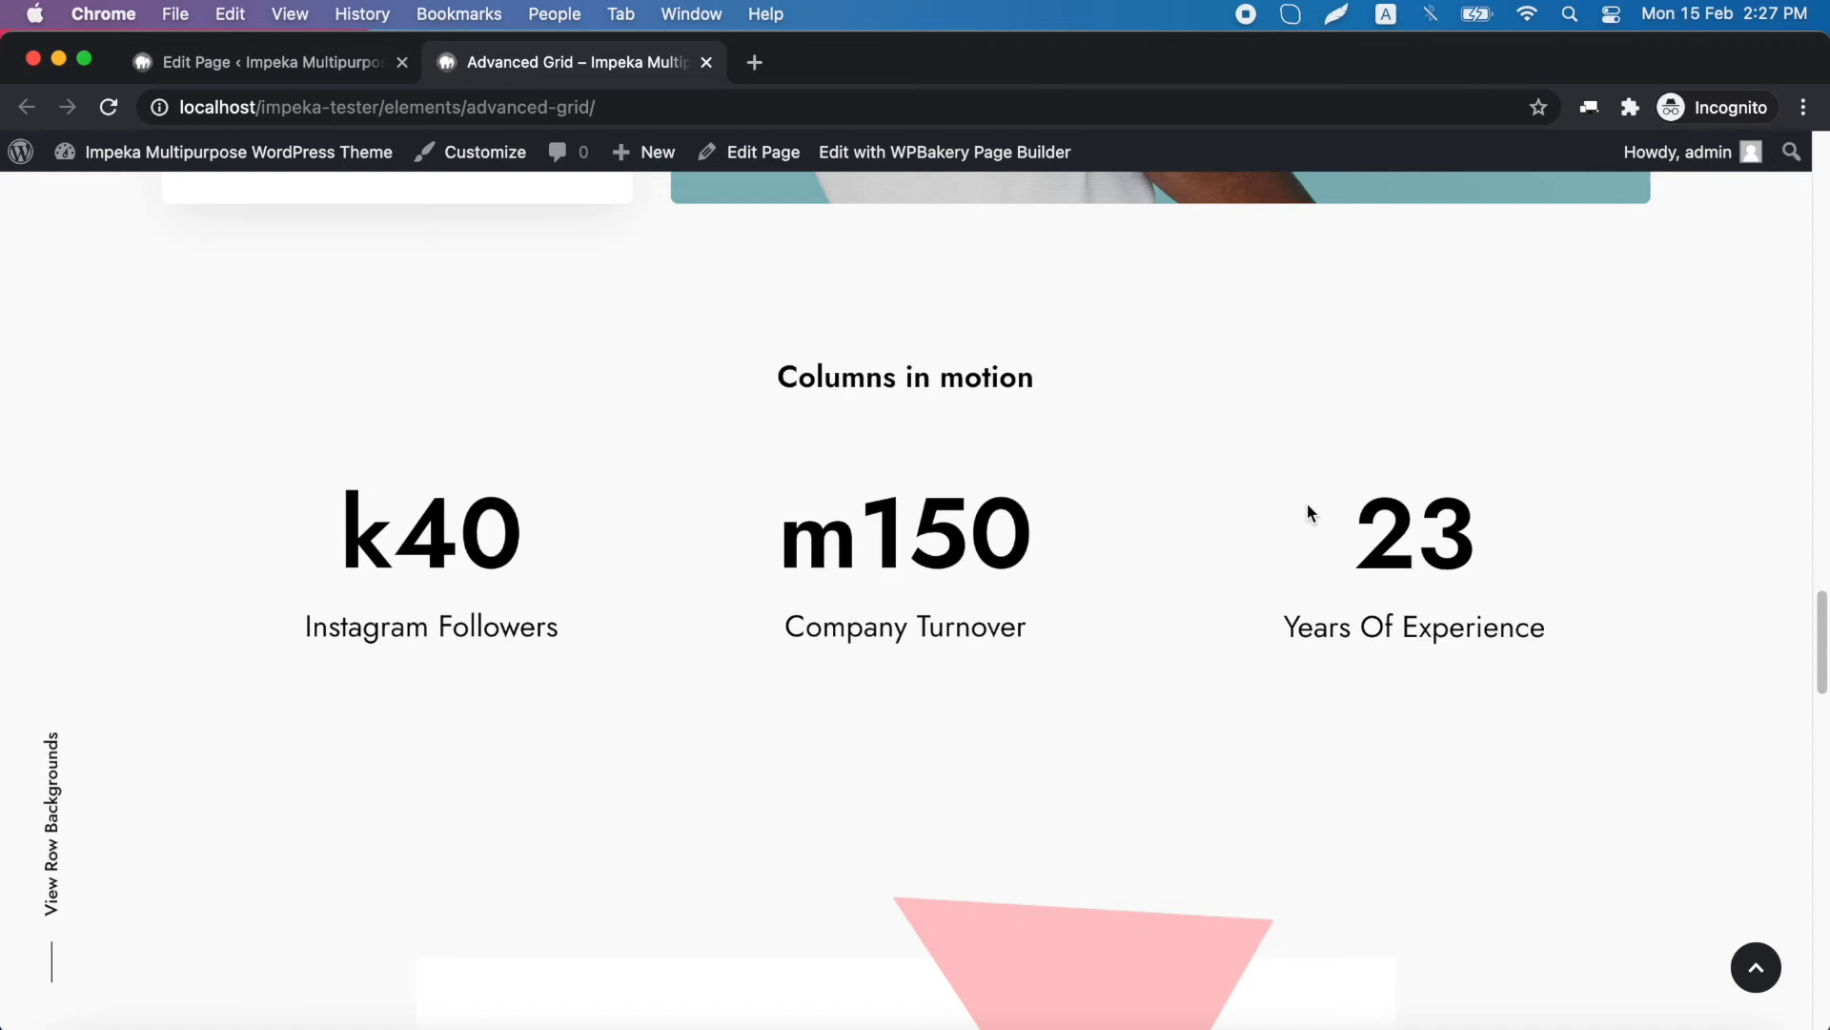
Back in the page editor, set the first Counter column's Column Effect to Mouse Move X and Y and save its settings
click(256, 62)
scroll(339, 707, down, 10)
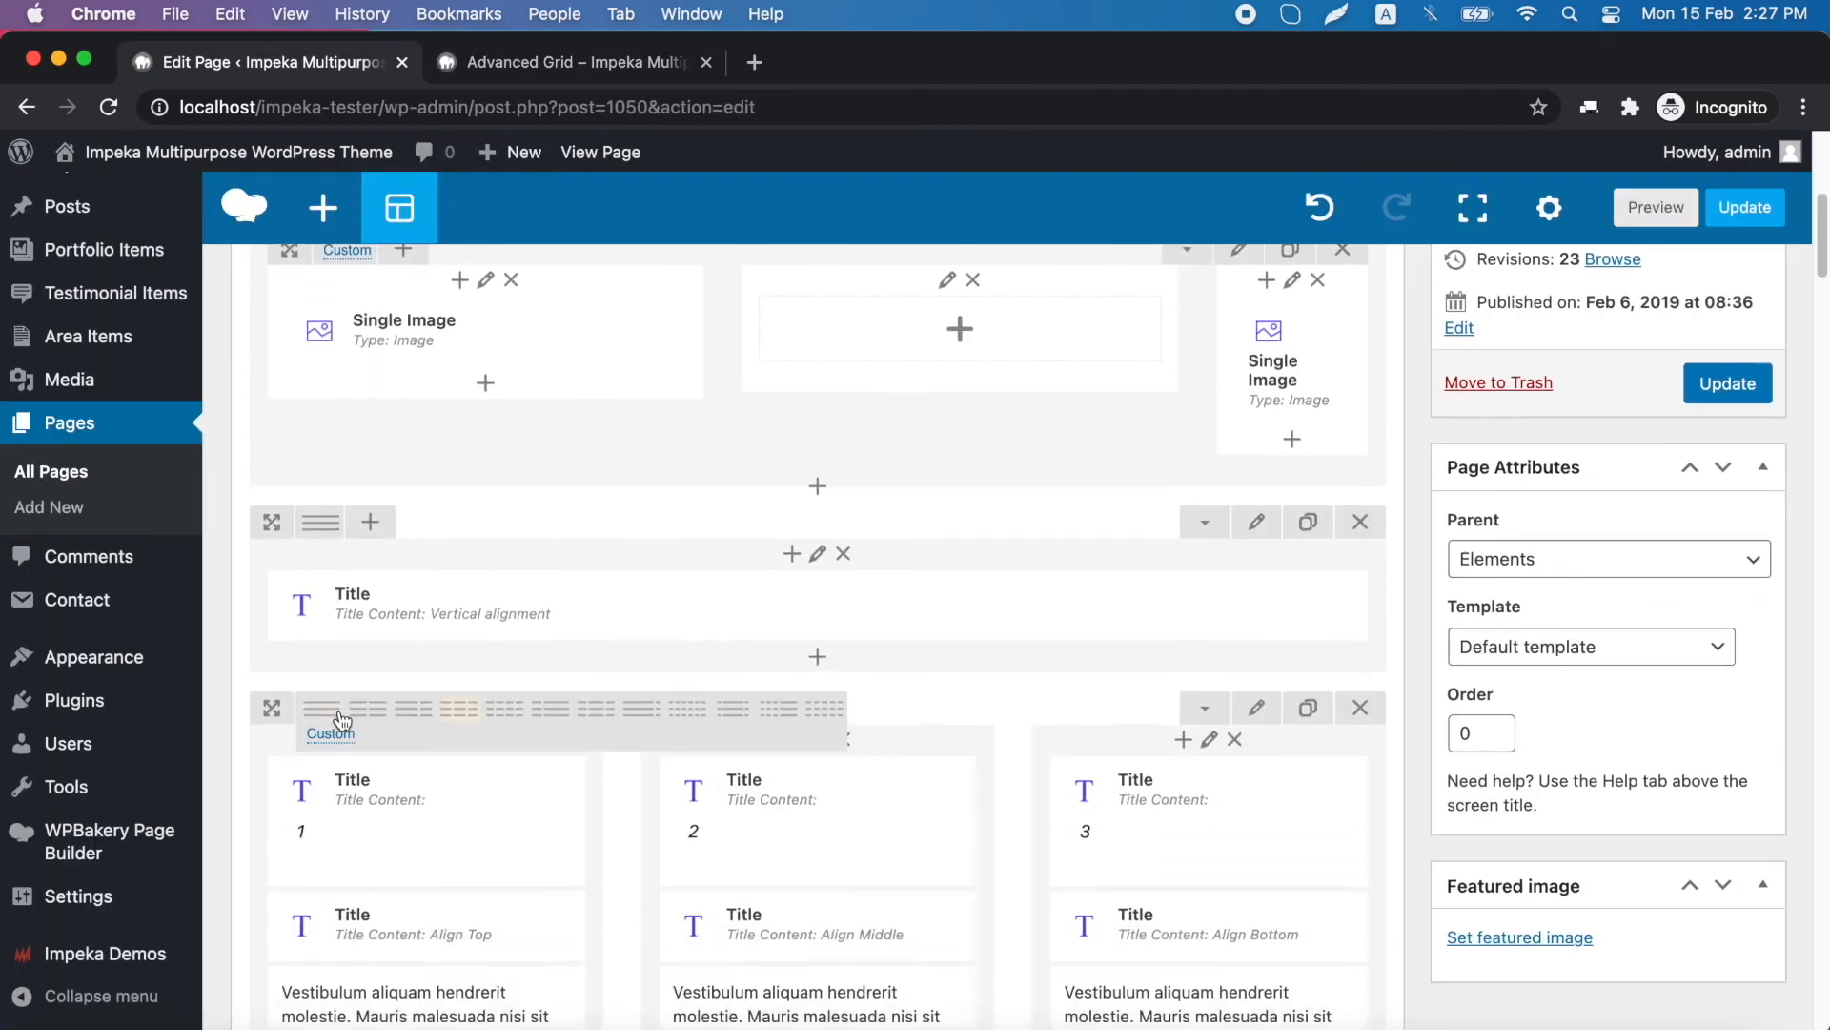
scroll(340, 707, down, 10)
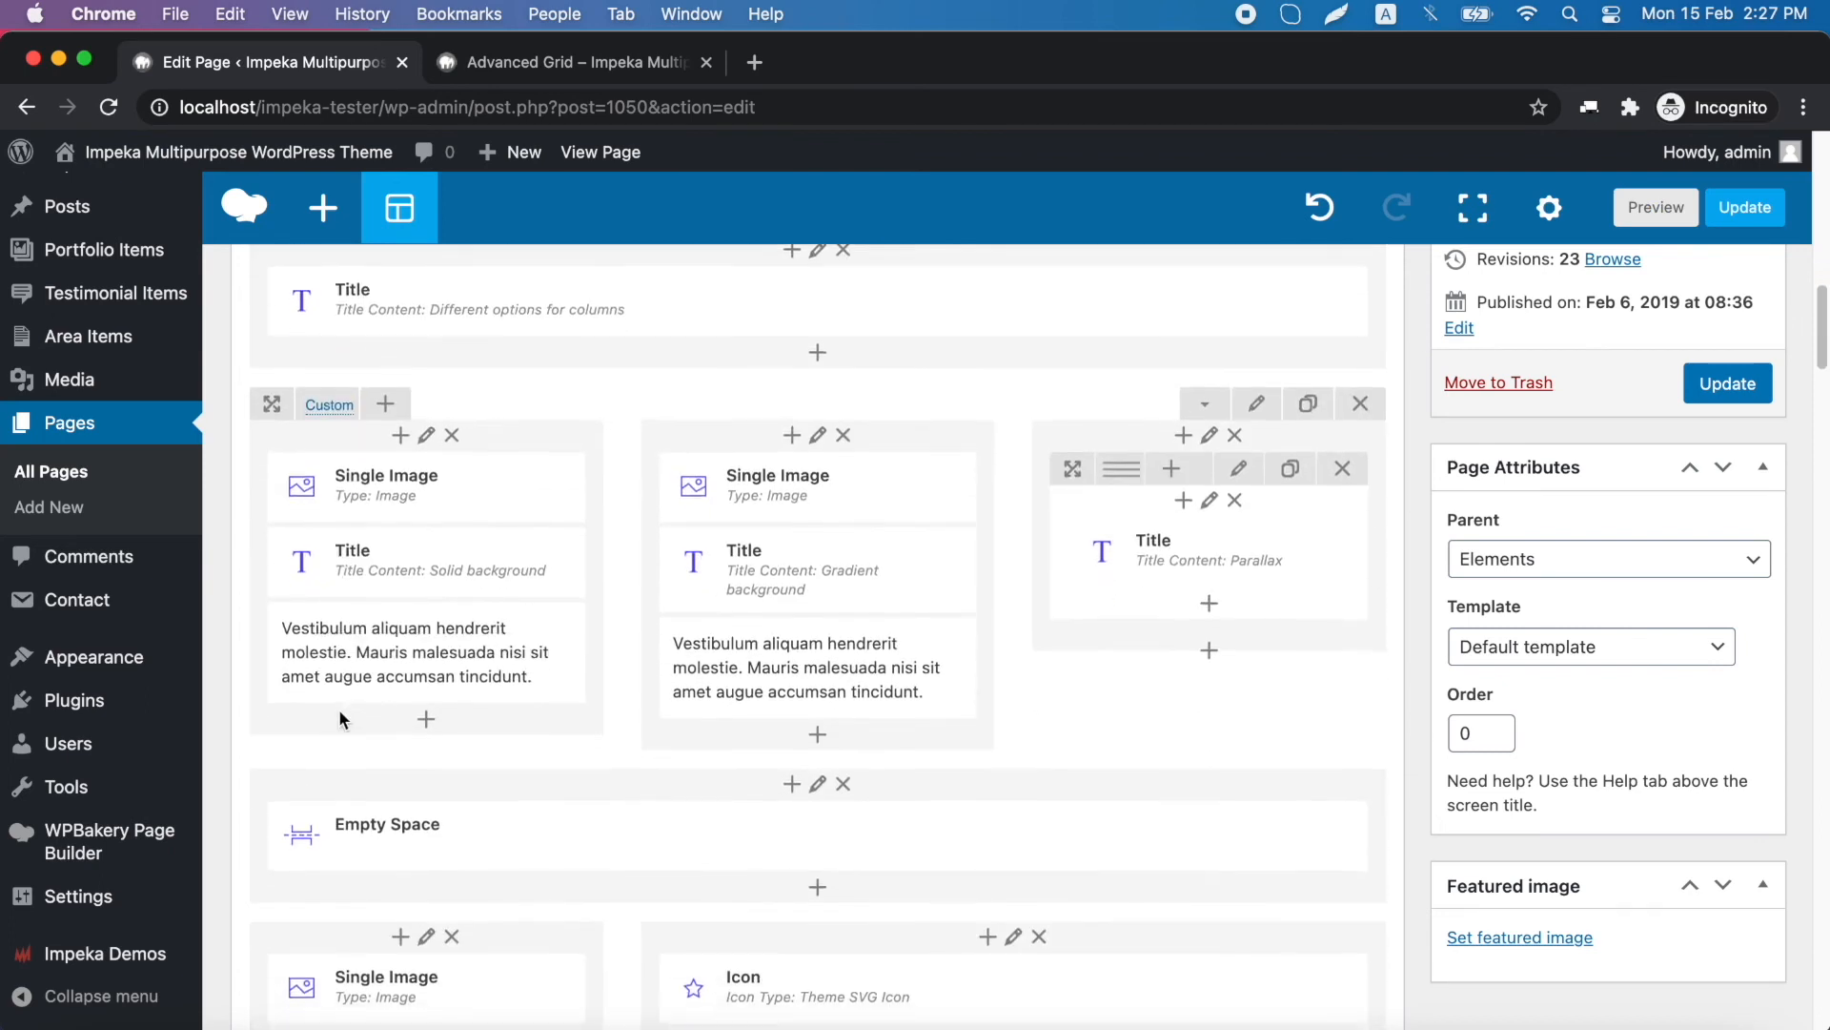
scroll(340, 708, down, 10)
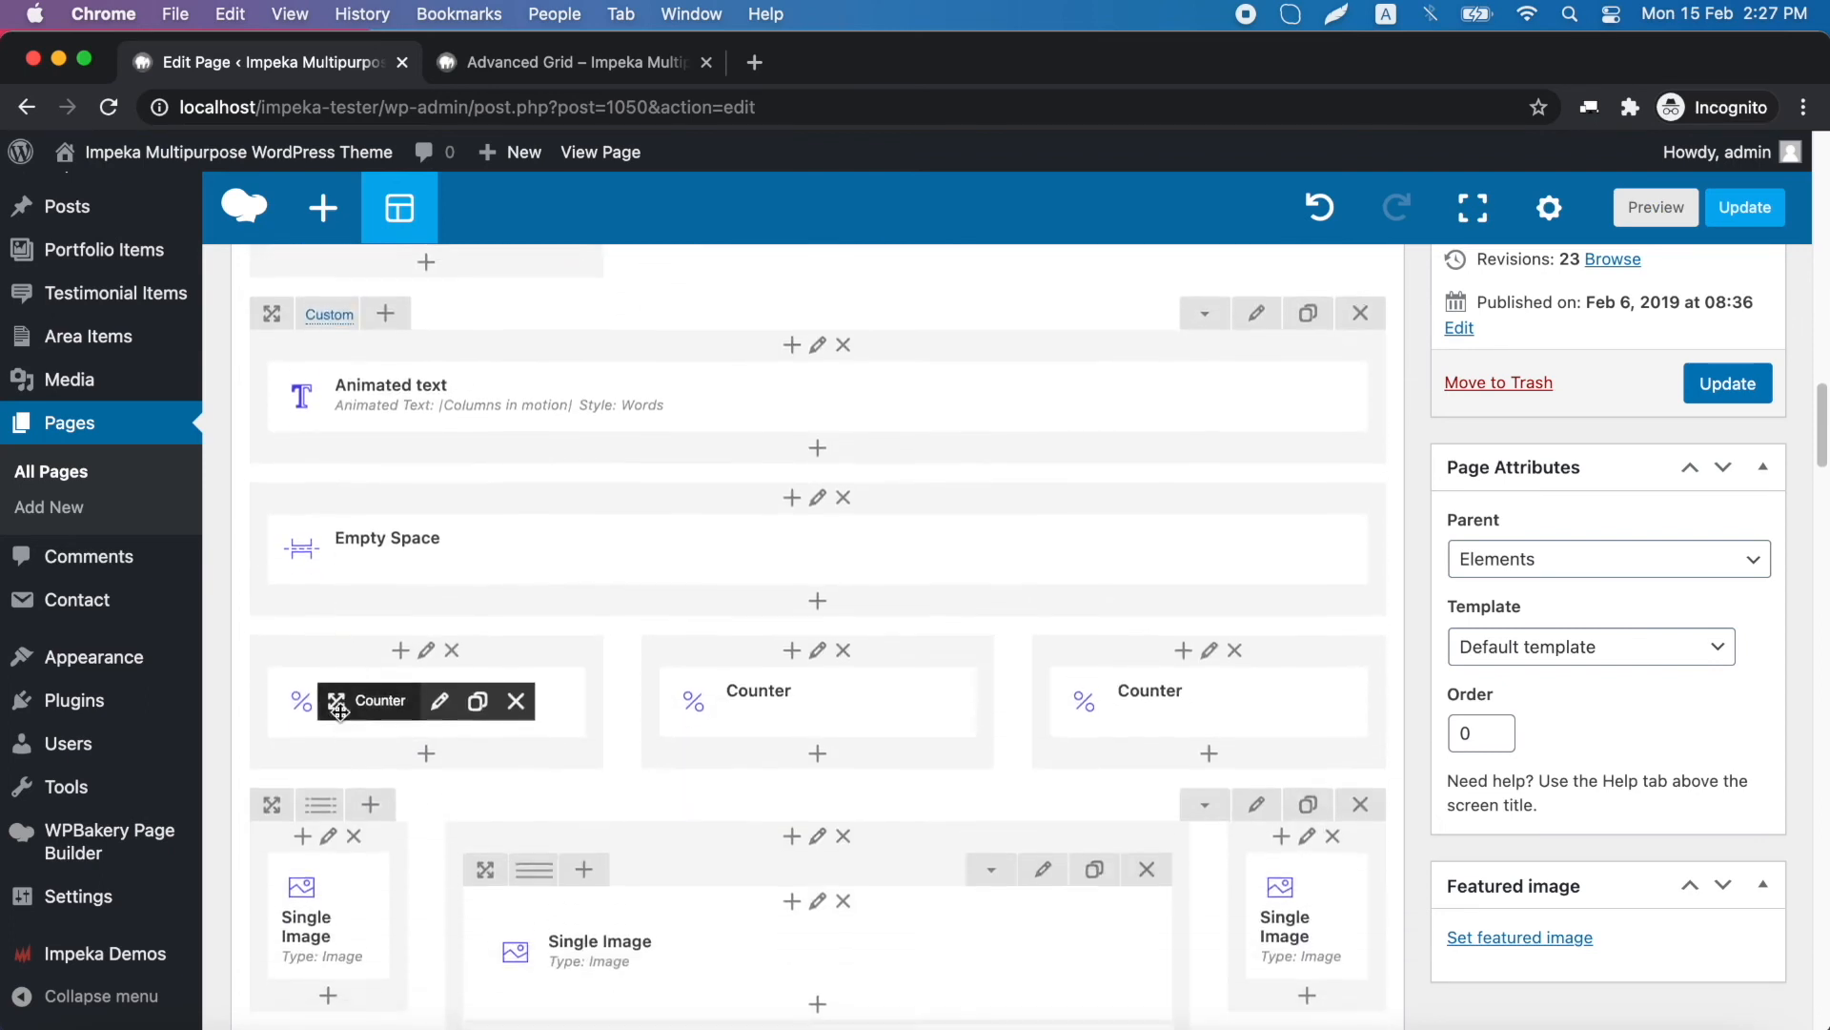
click(426, 630)
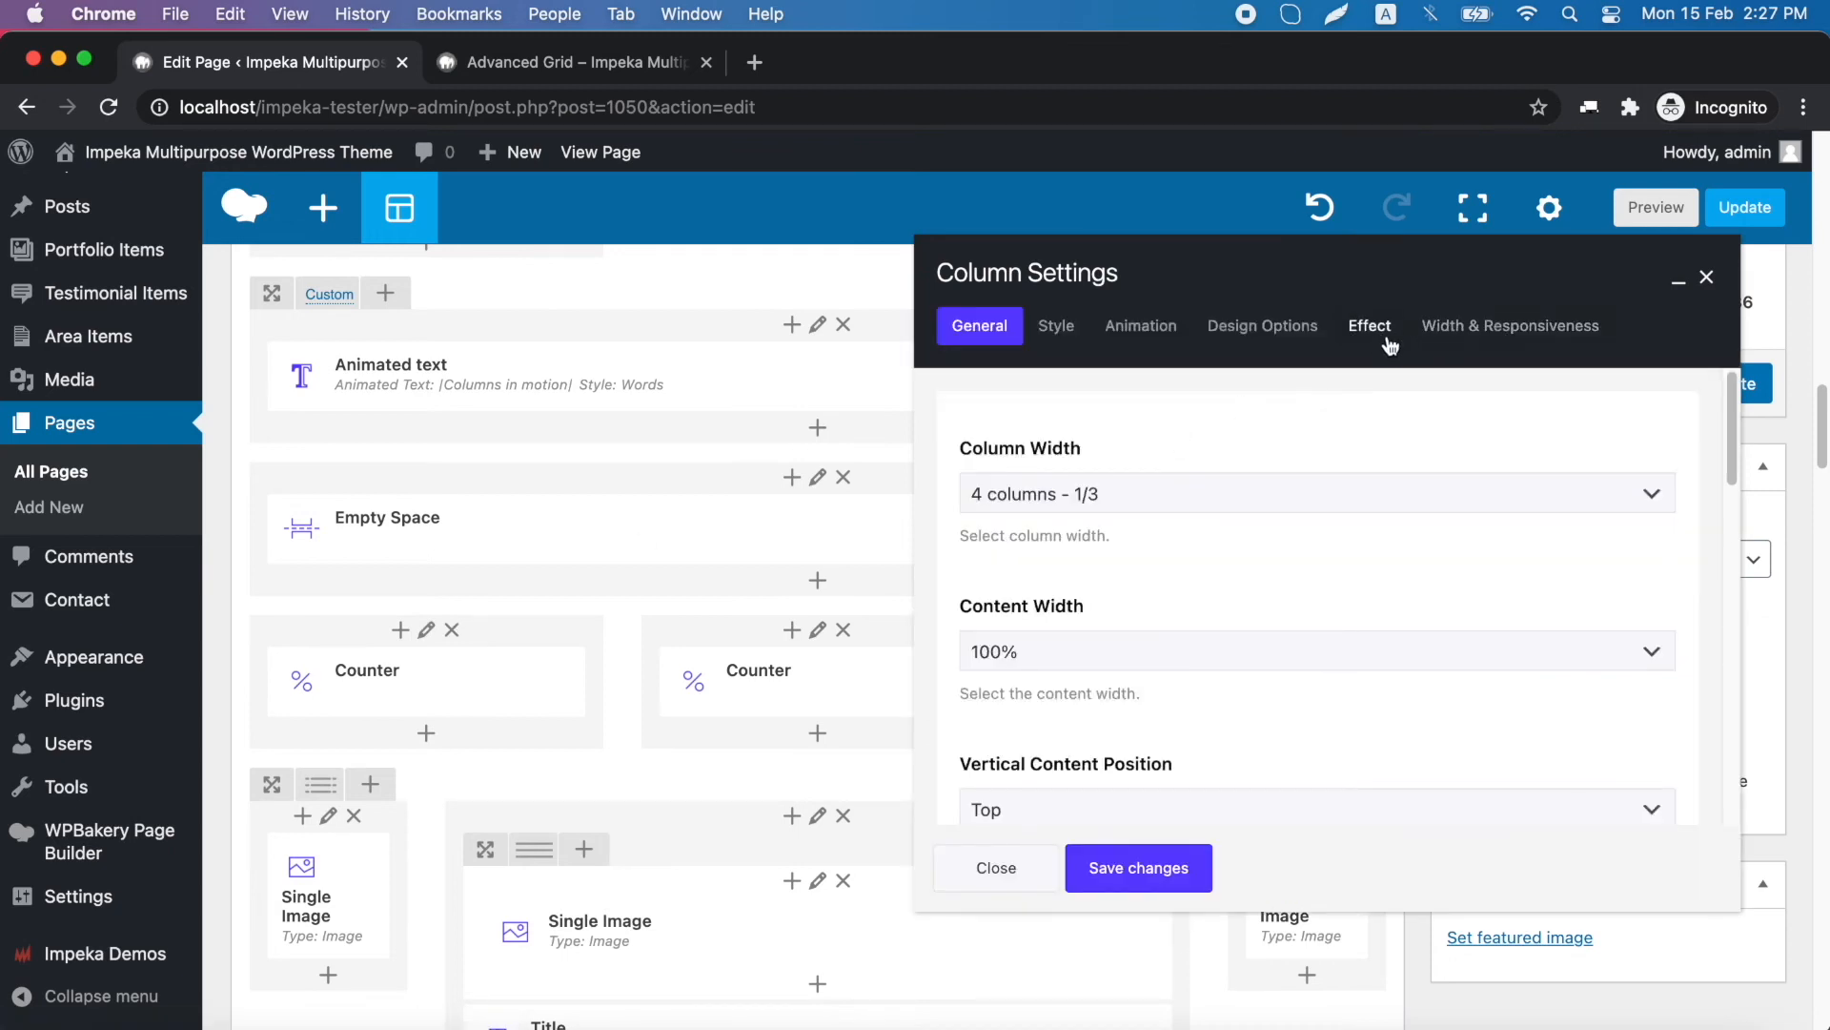
click(1379, 344)
scroll(1206, 608, down, 5)
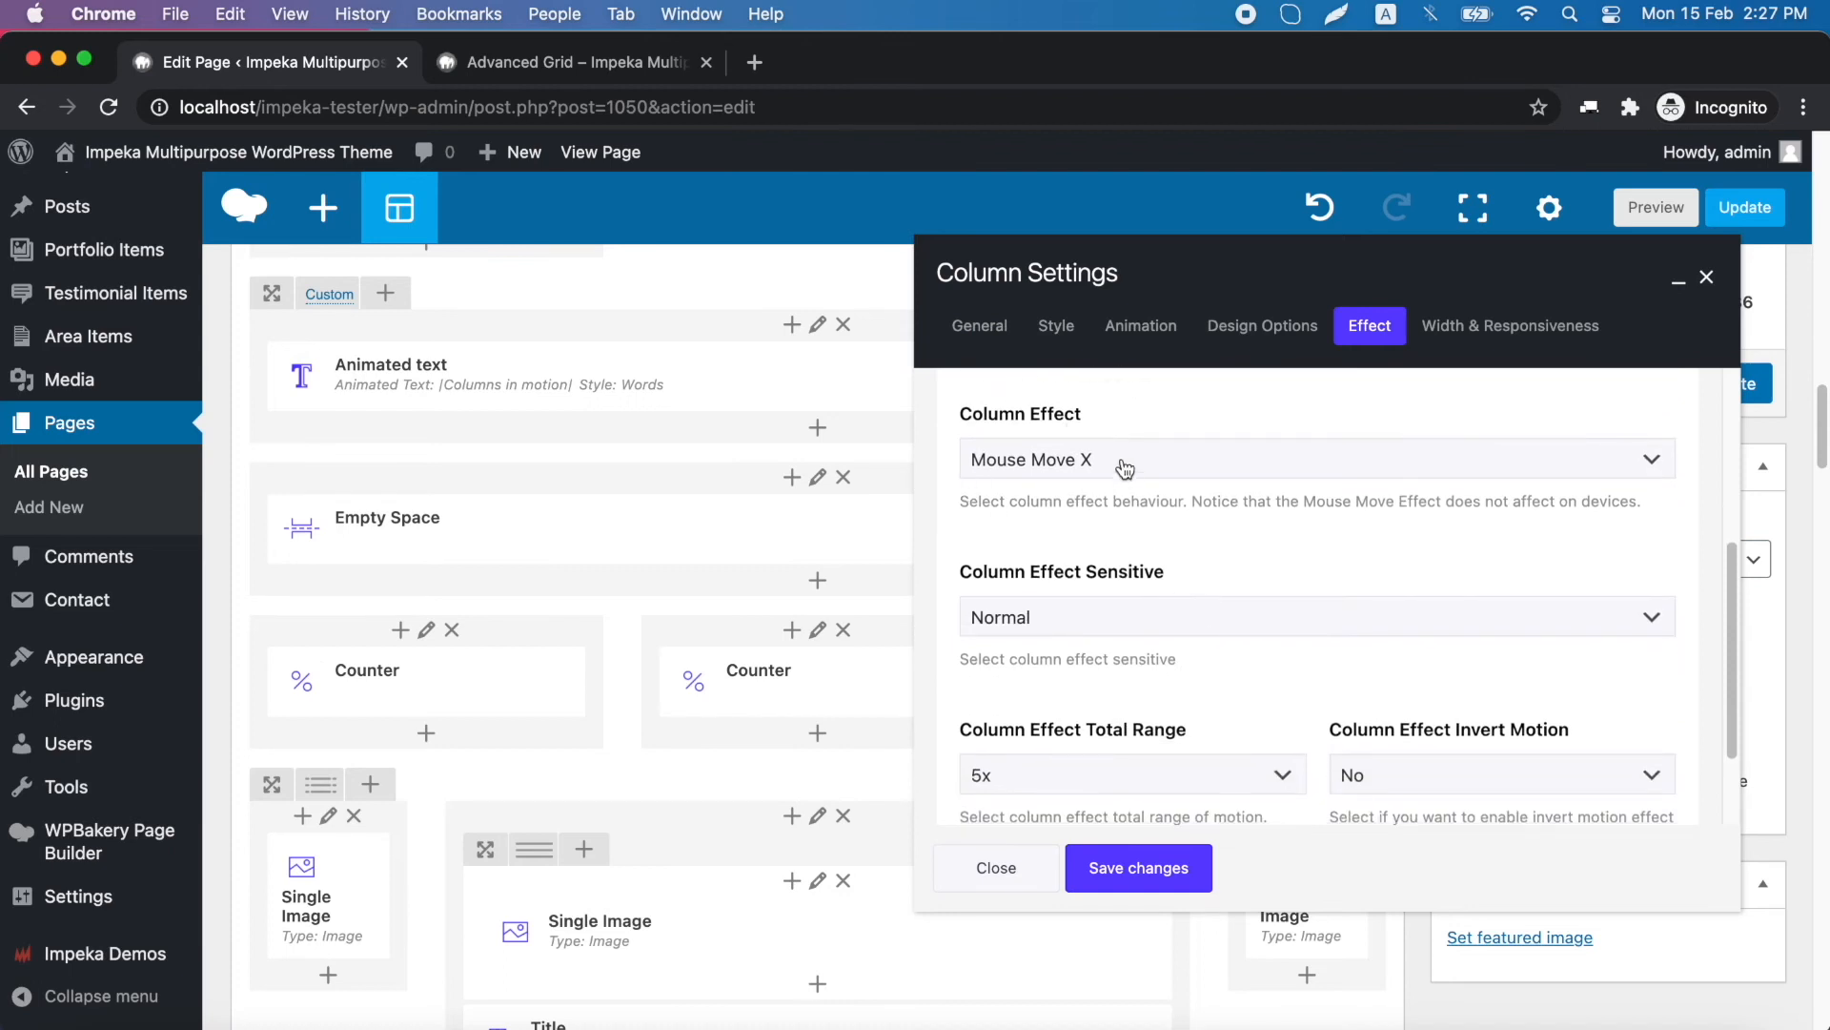
click(1125, 467)
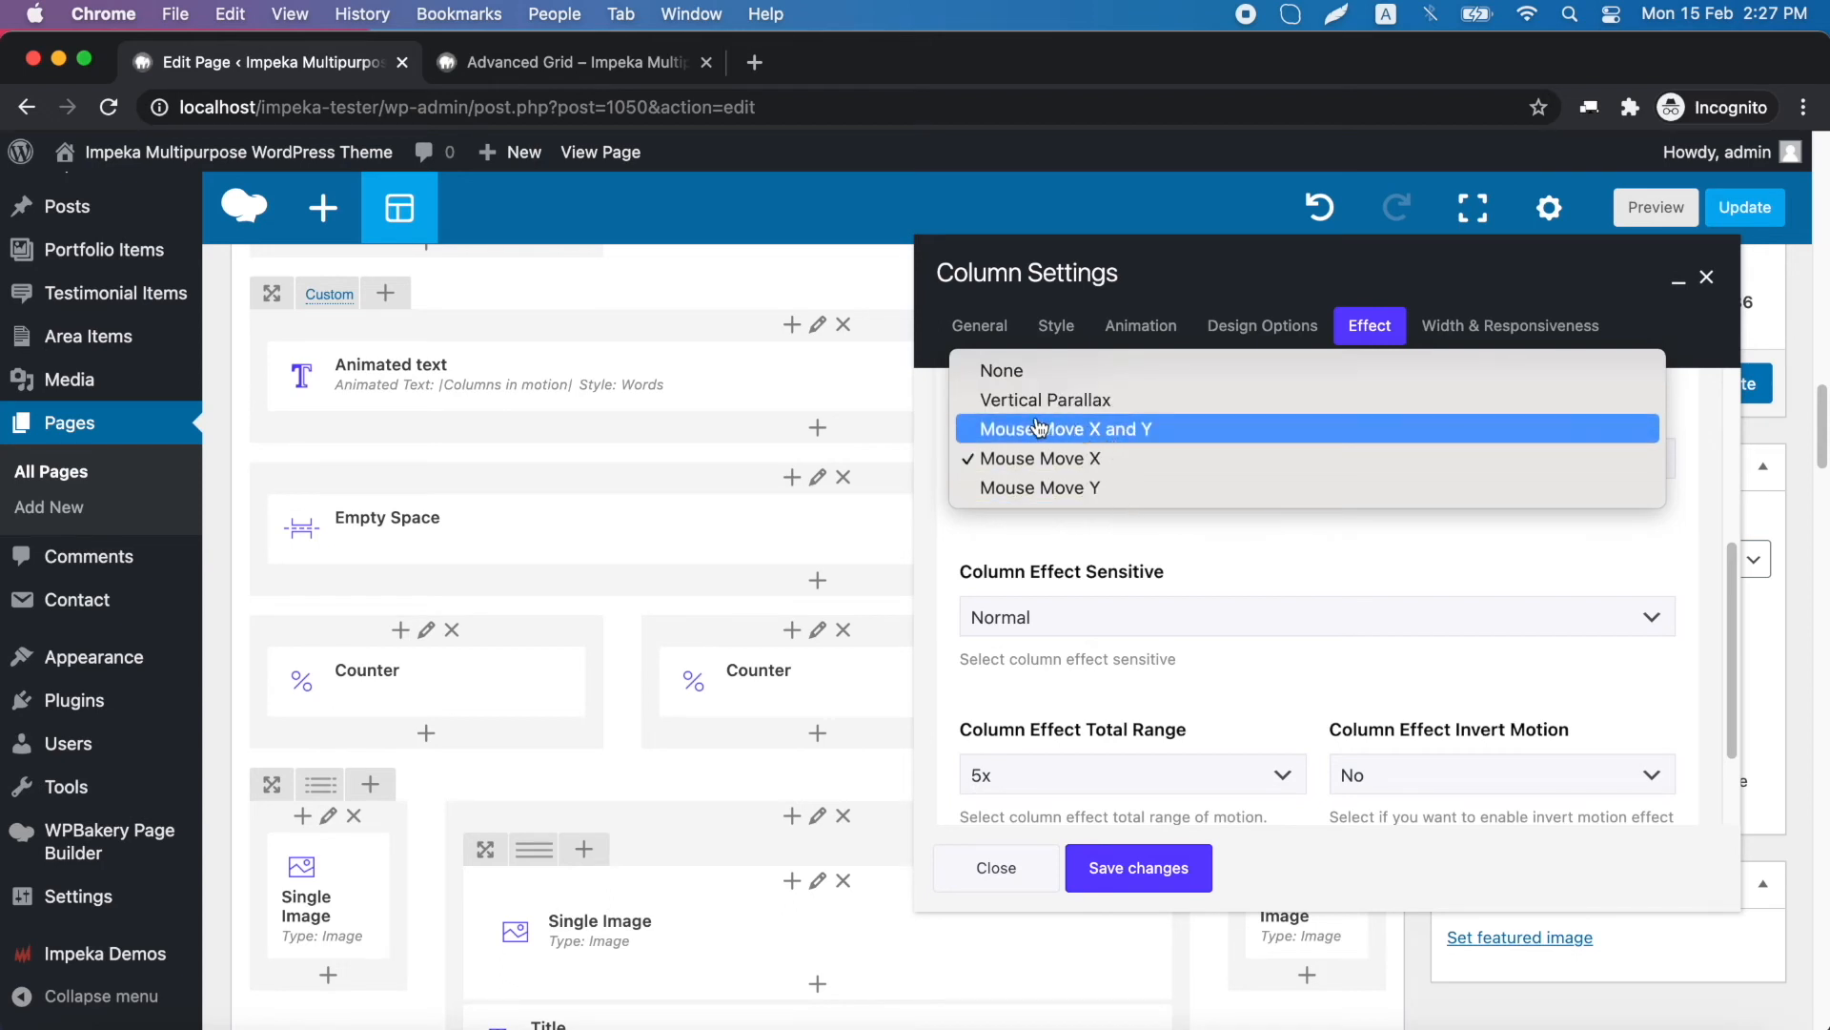
click(1171, 440)
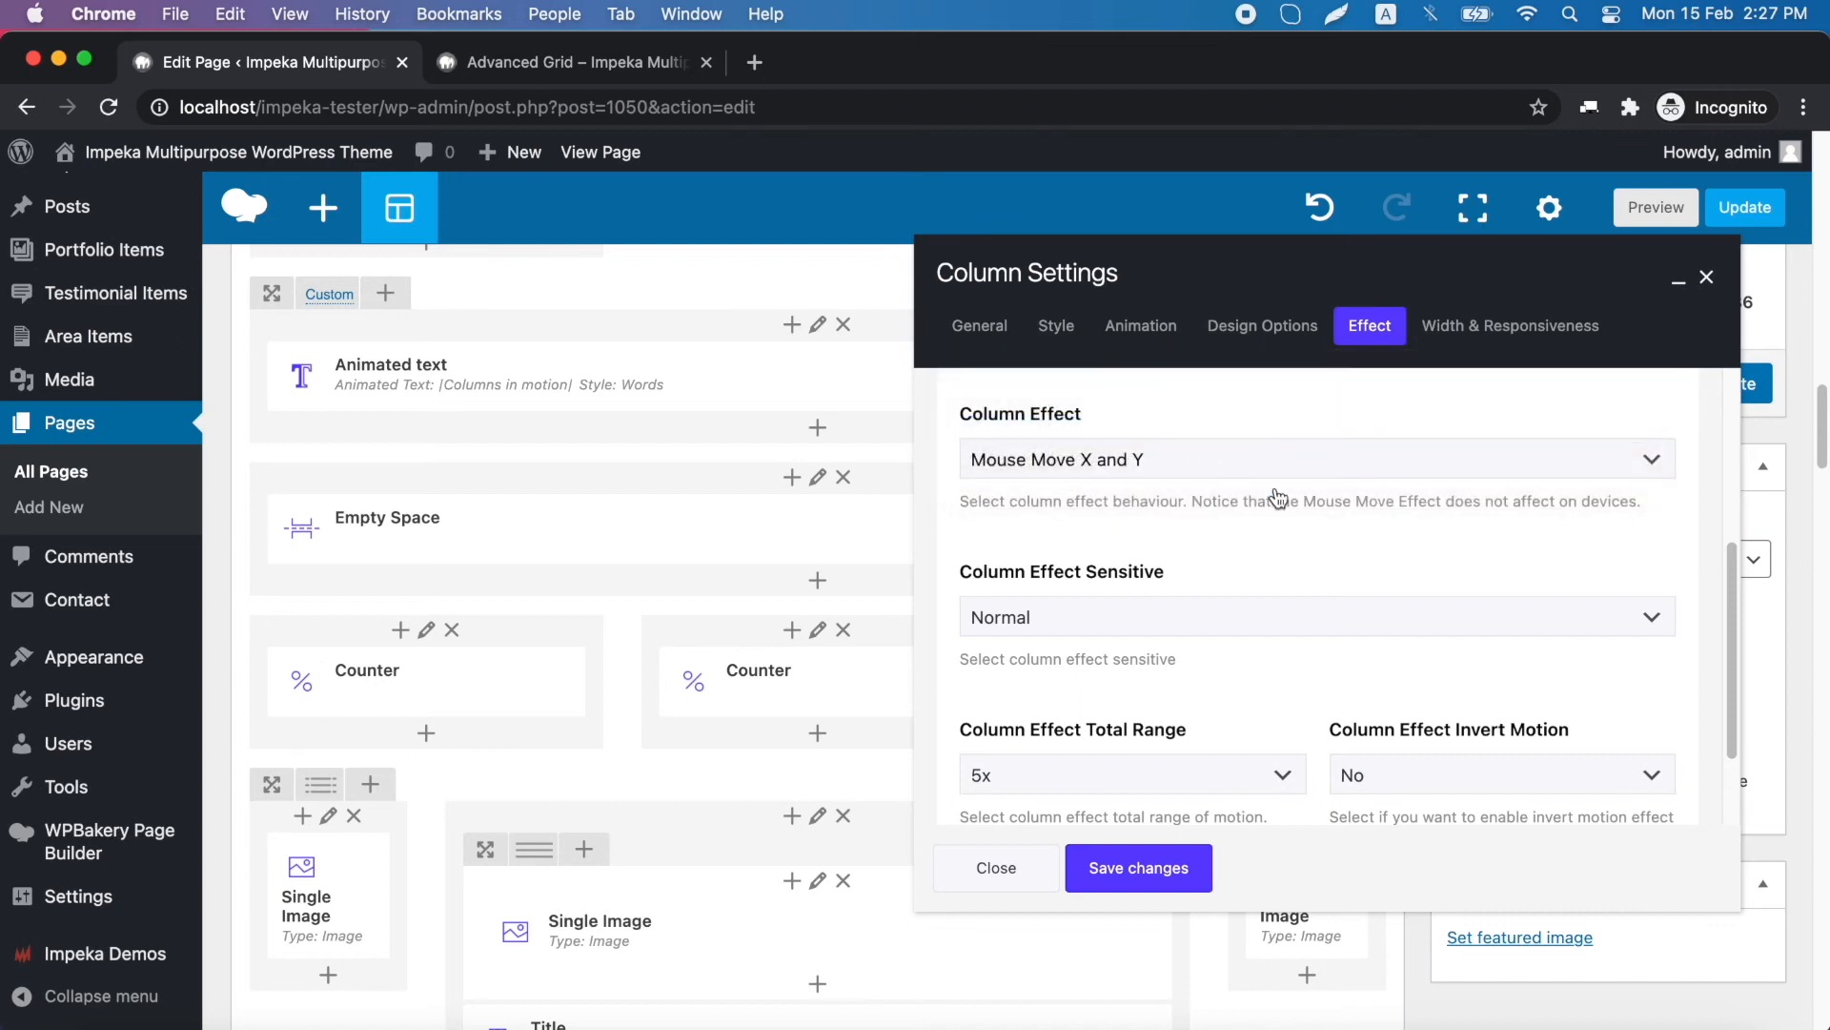
scroll(1273, 560, down, 3)
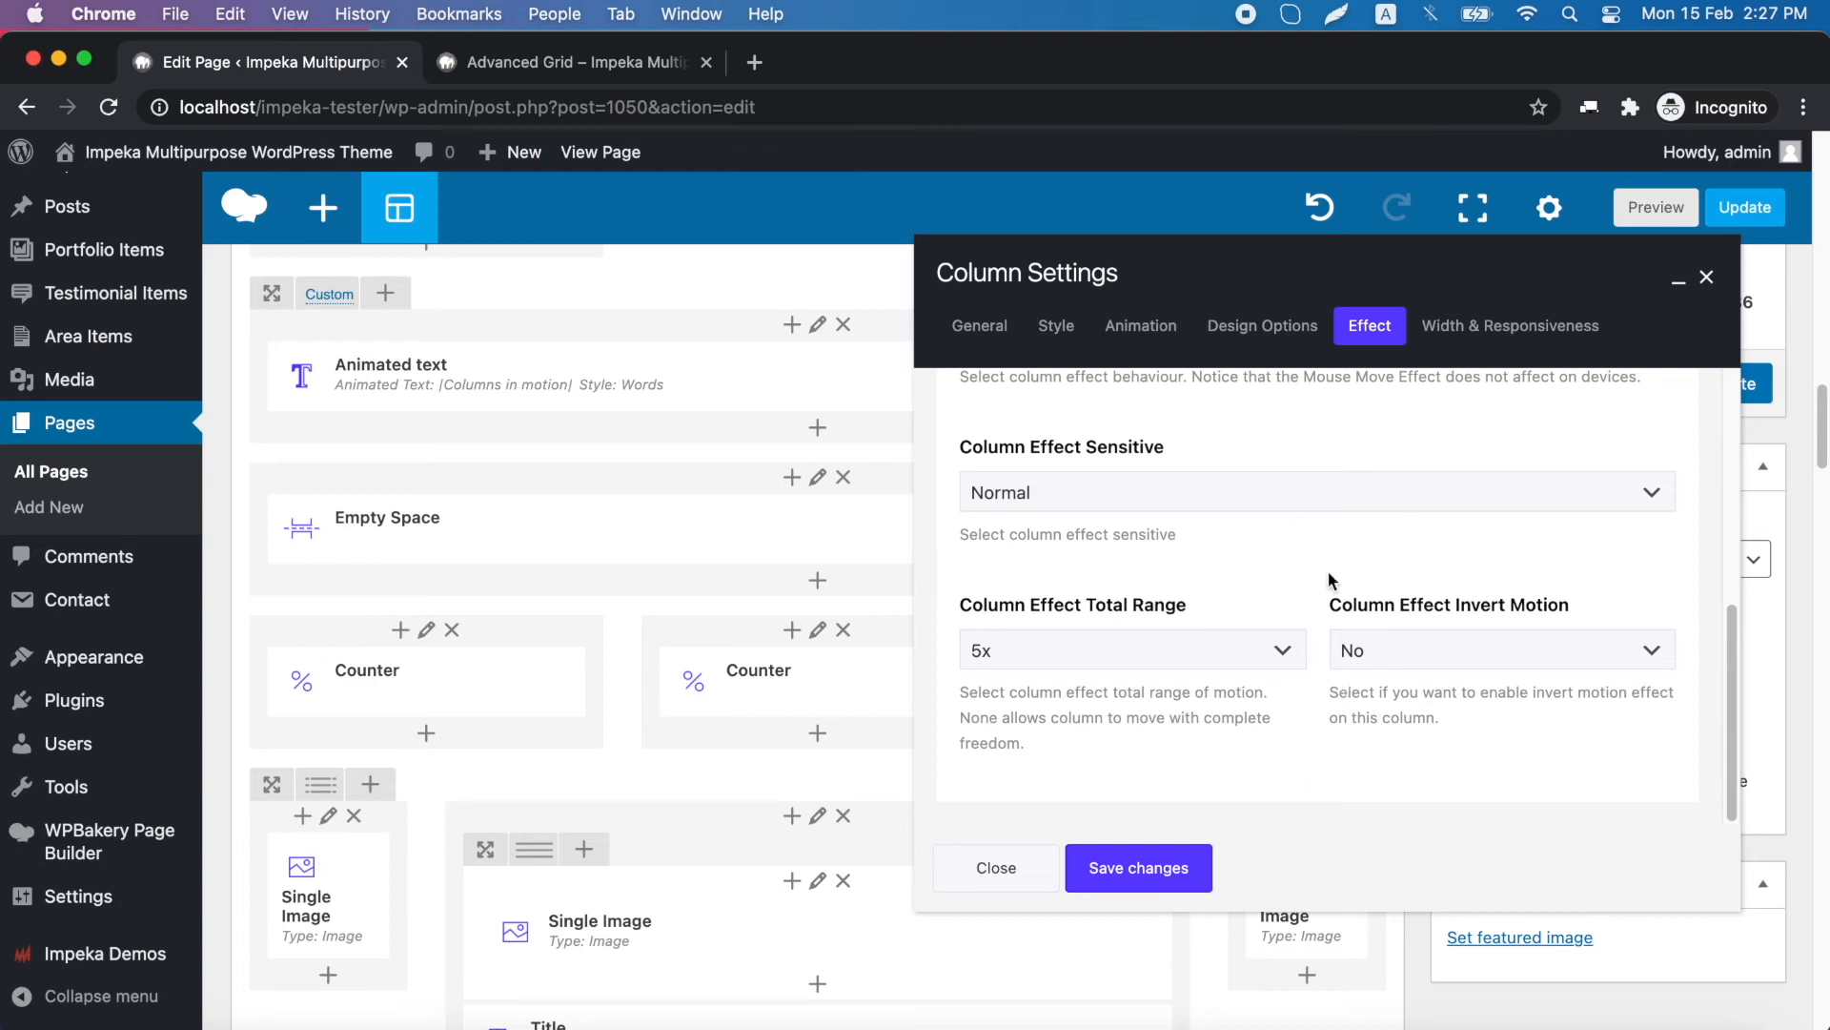
click(1132, 870)
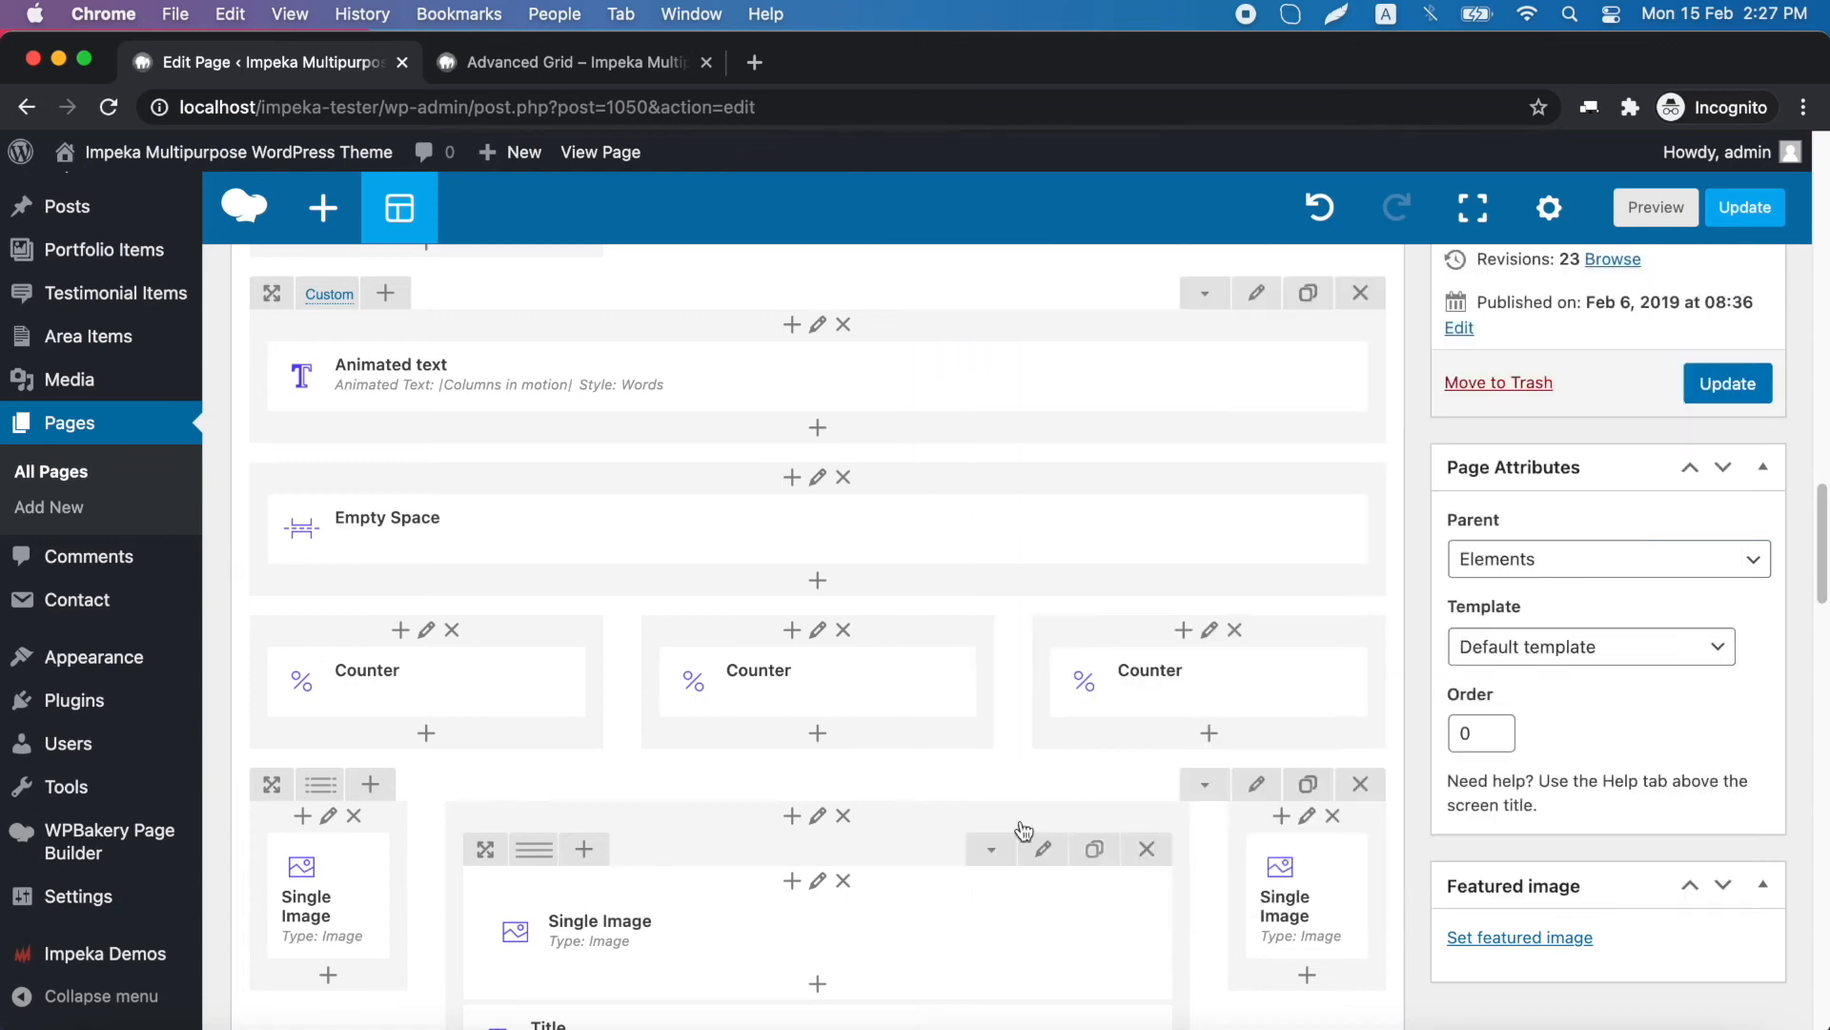
Open the third Counter column's settings and examine the Column Effect choices and the note about the Mouse Move Effect on devices
click(1209, 632)
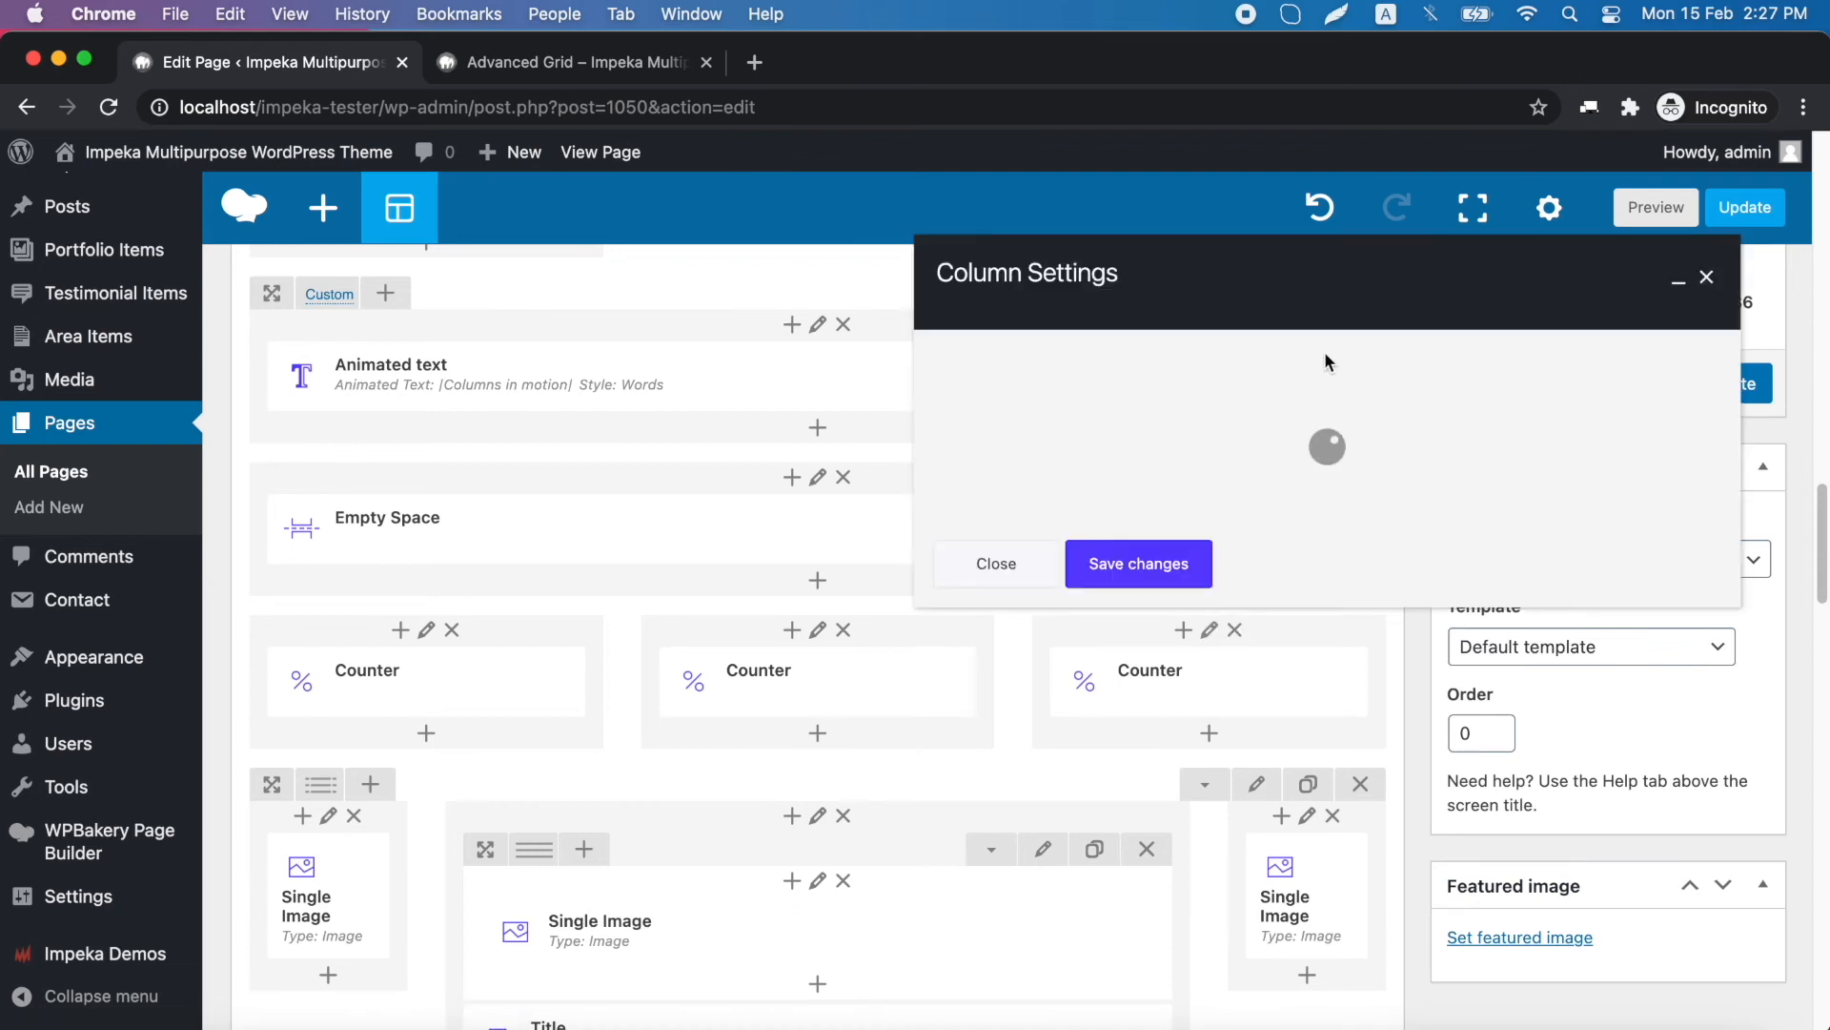
click(1369, 325)
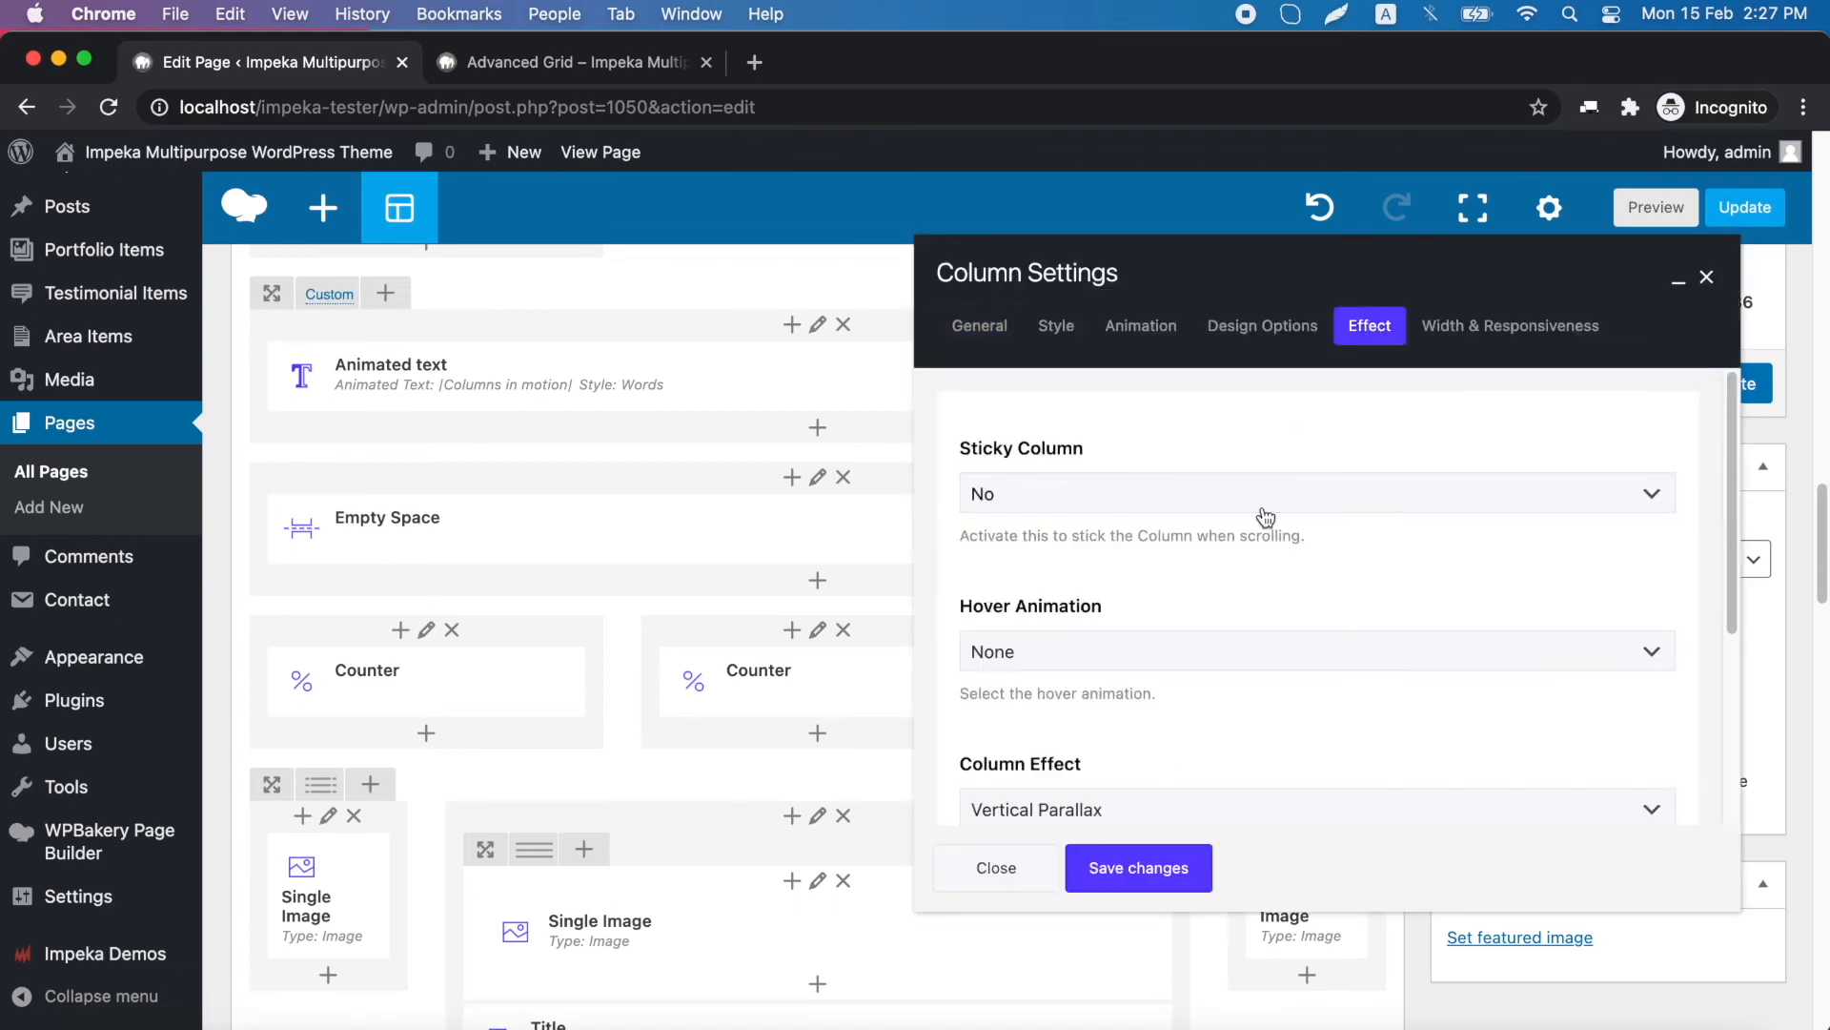
scroll(1266, 518, down, 2)
scroll(1266, 518, down, 5)
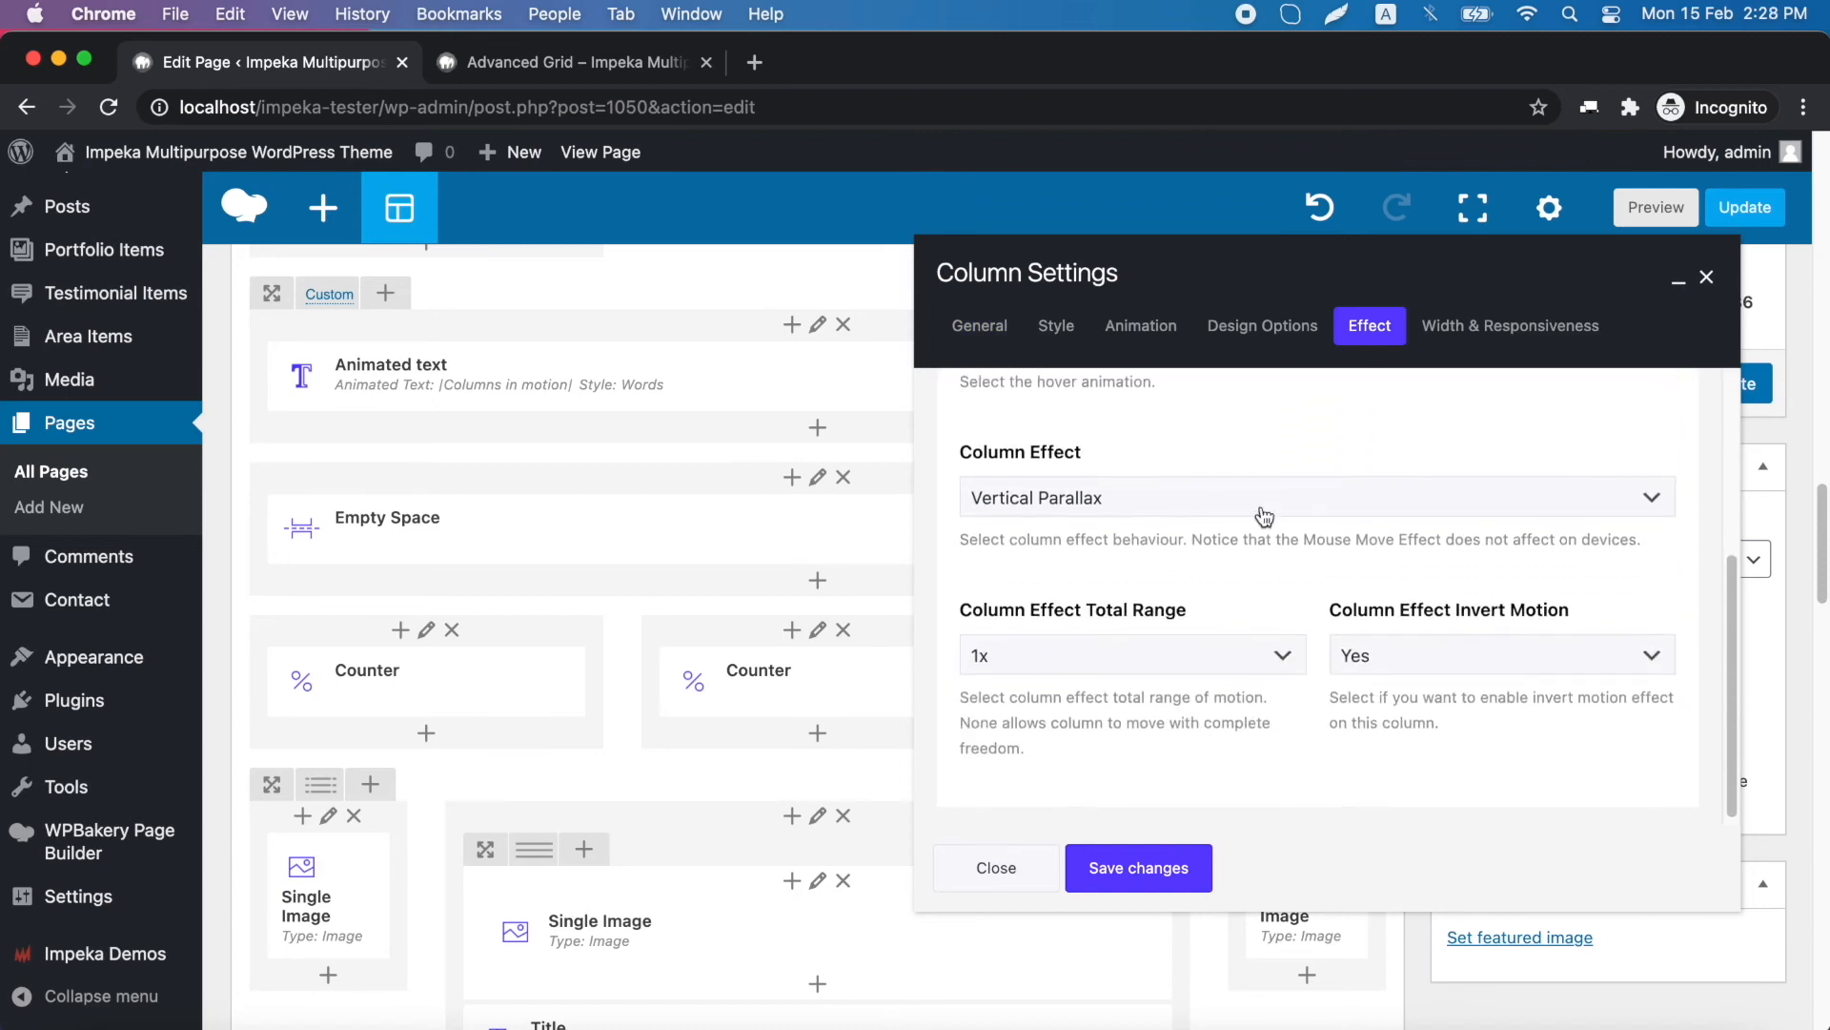
click(1167, 503)
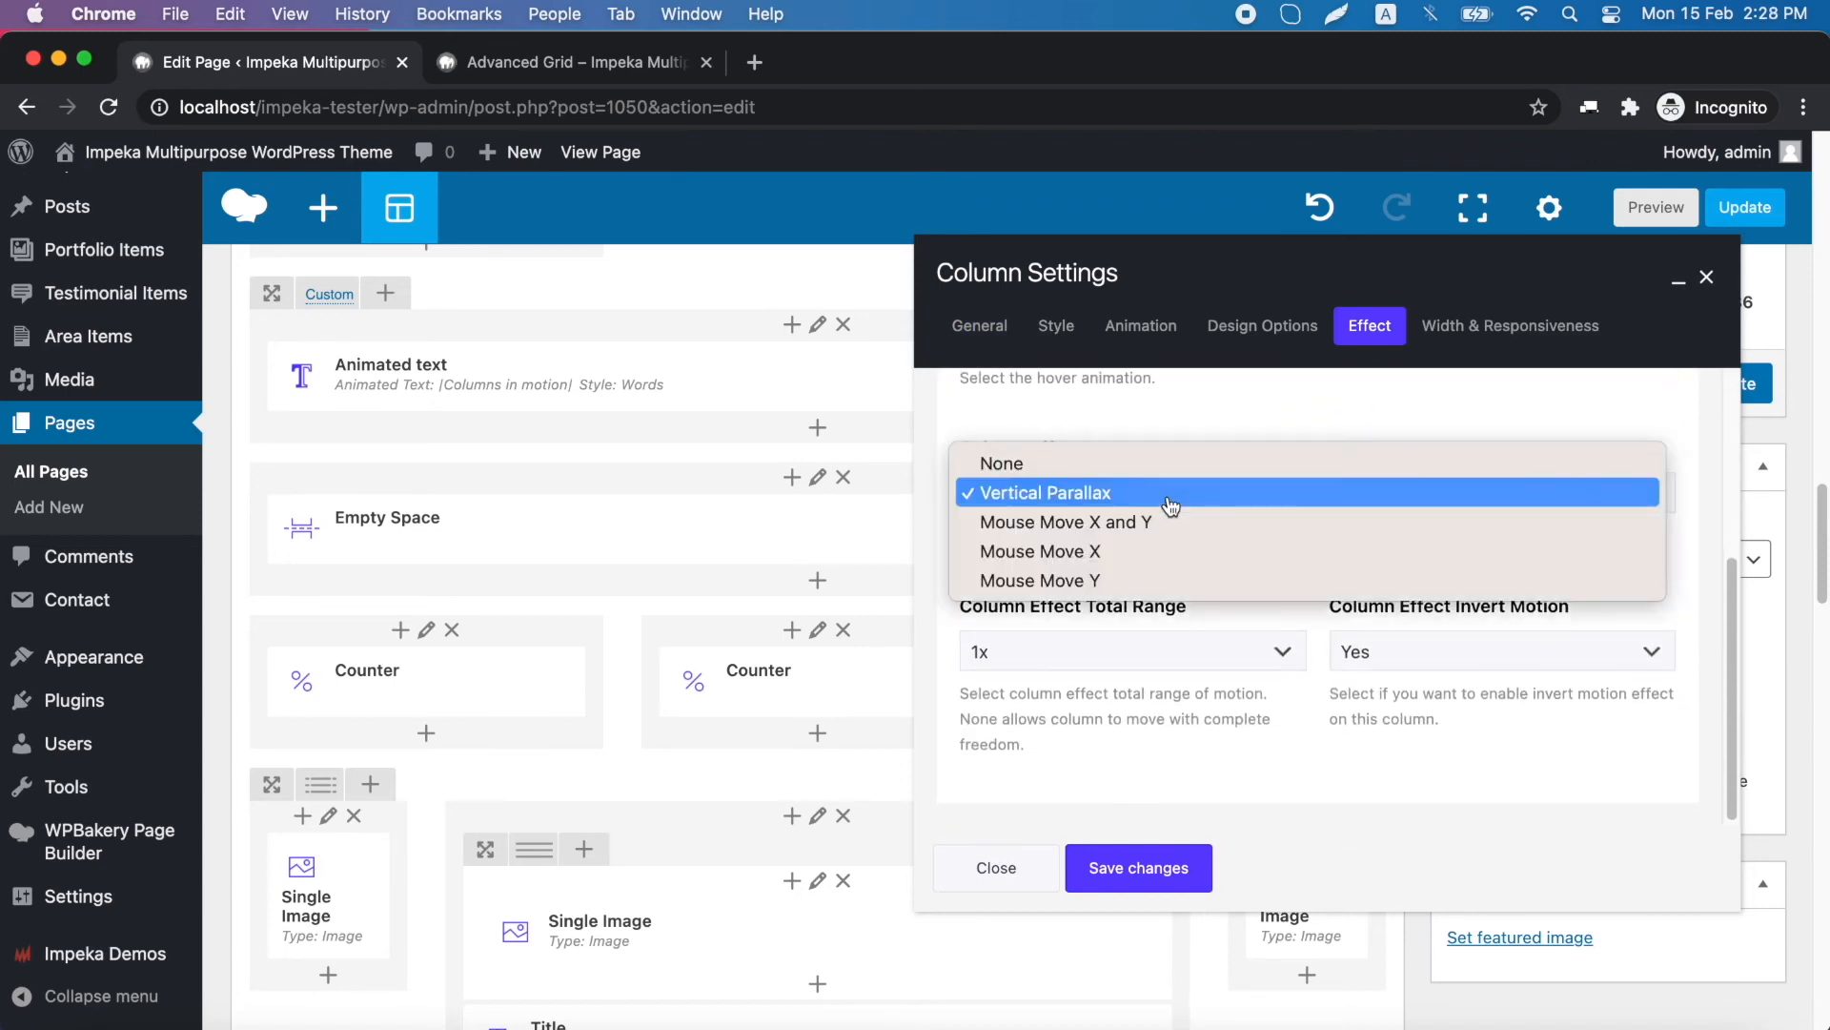
click(1127, 494)
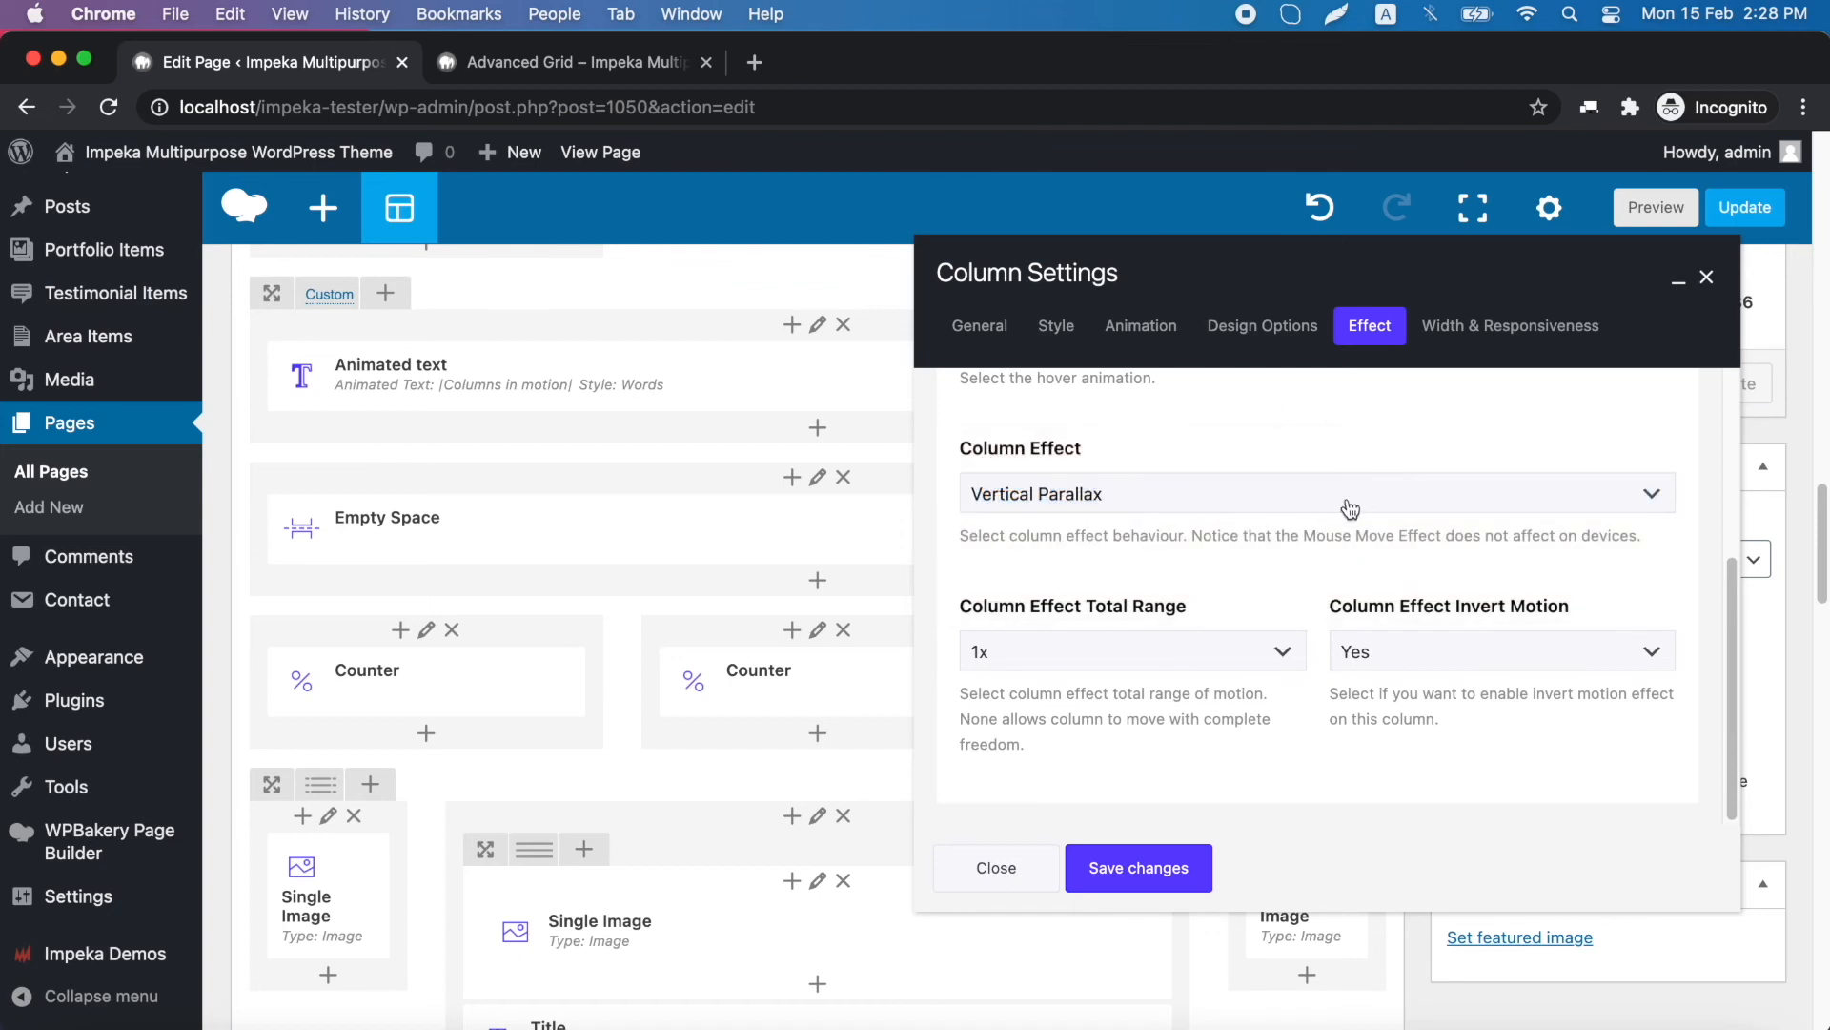
drag(1192, 529, 1481, 536)
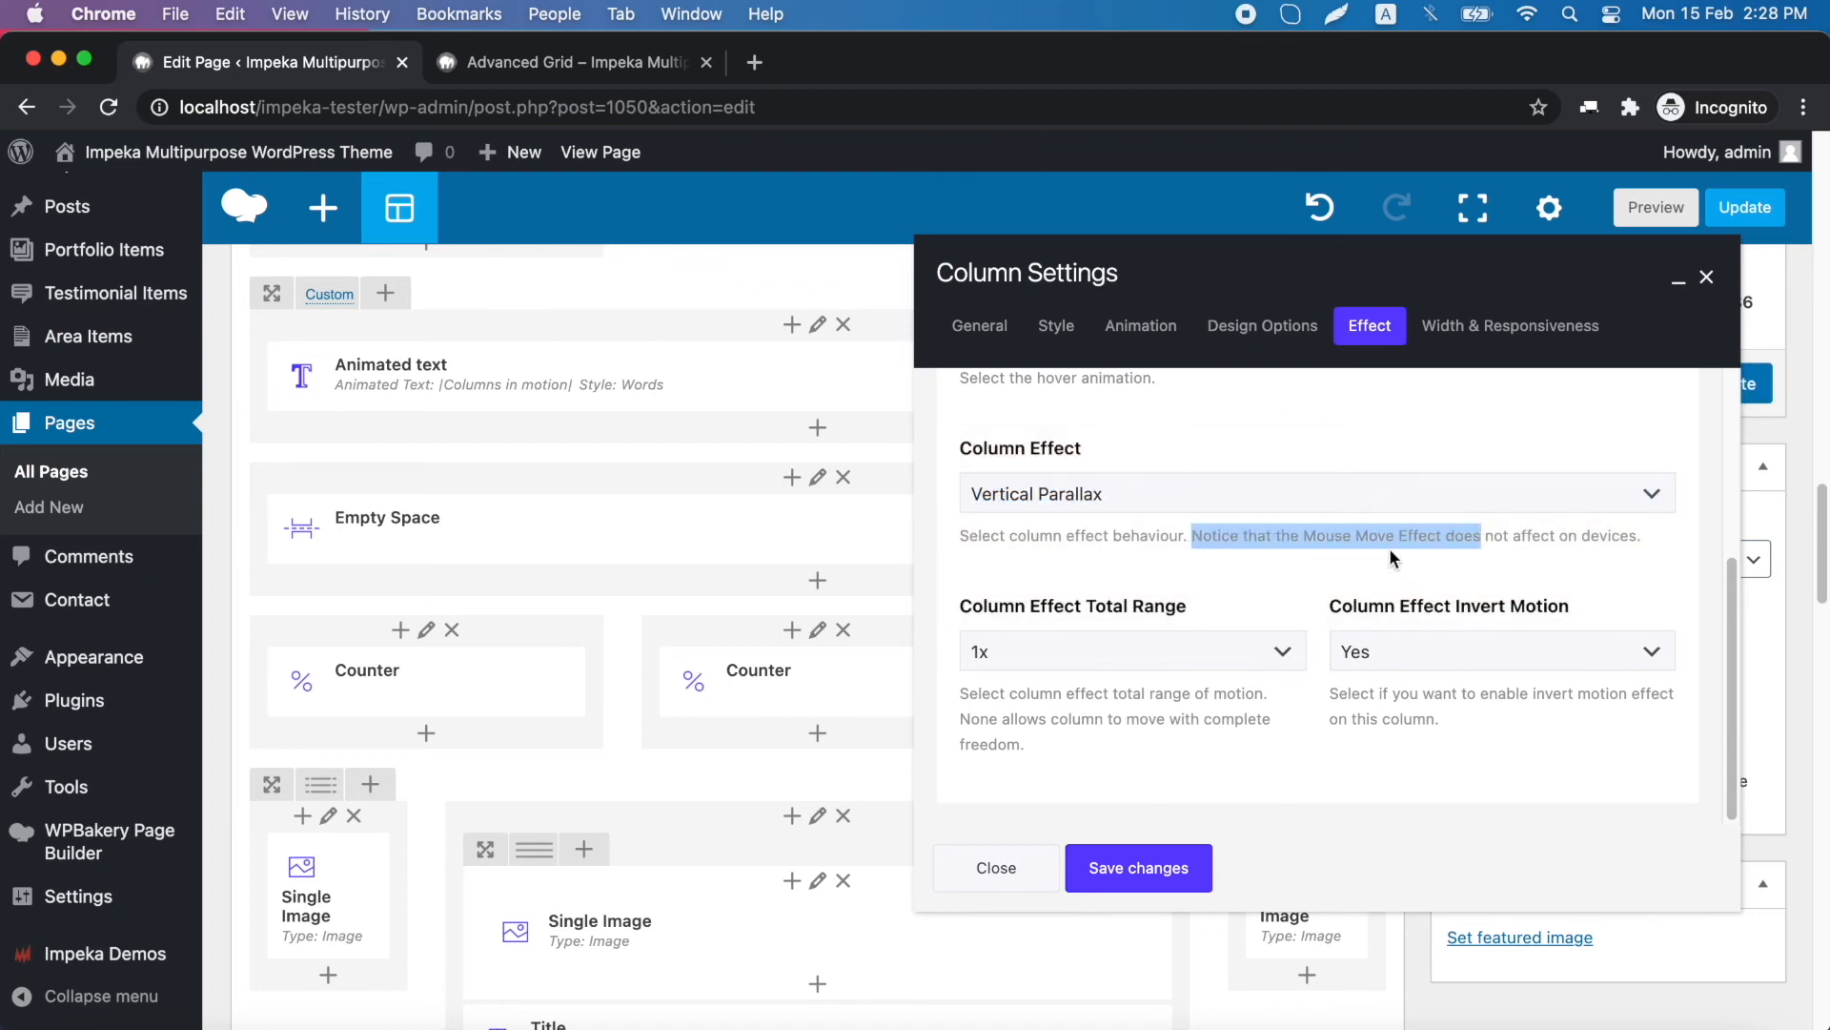
click(1426, 546)
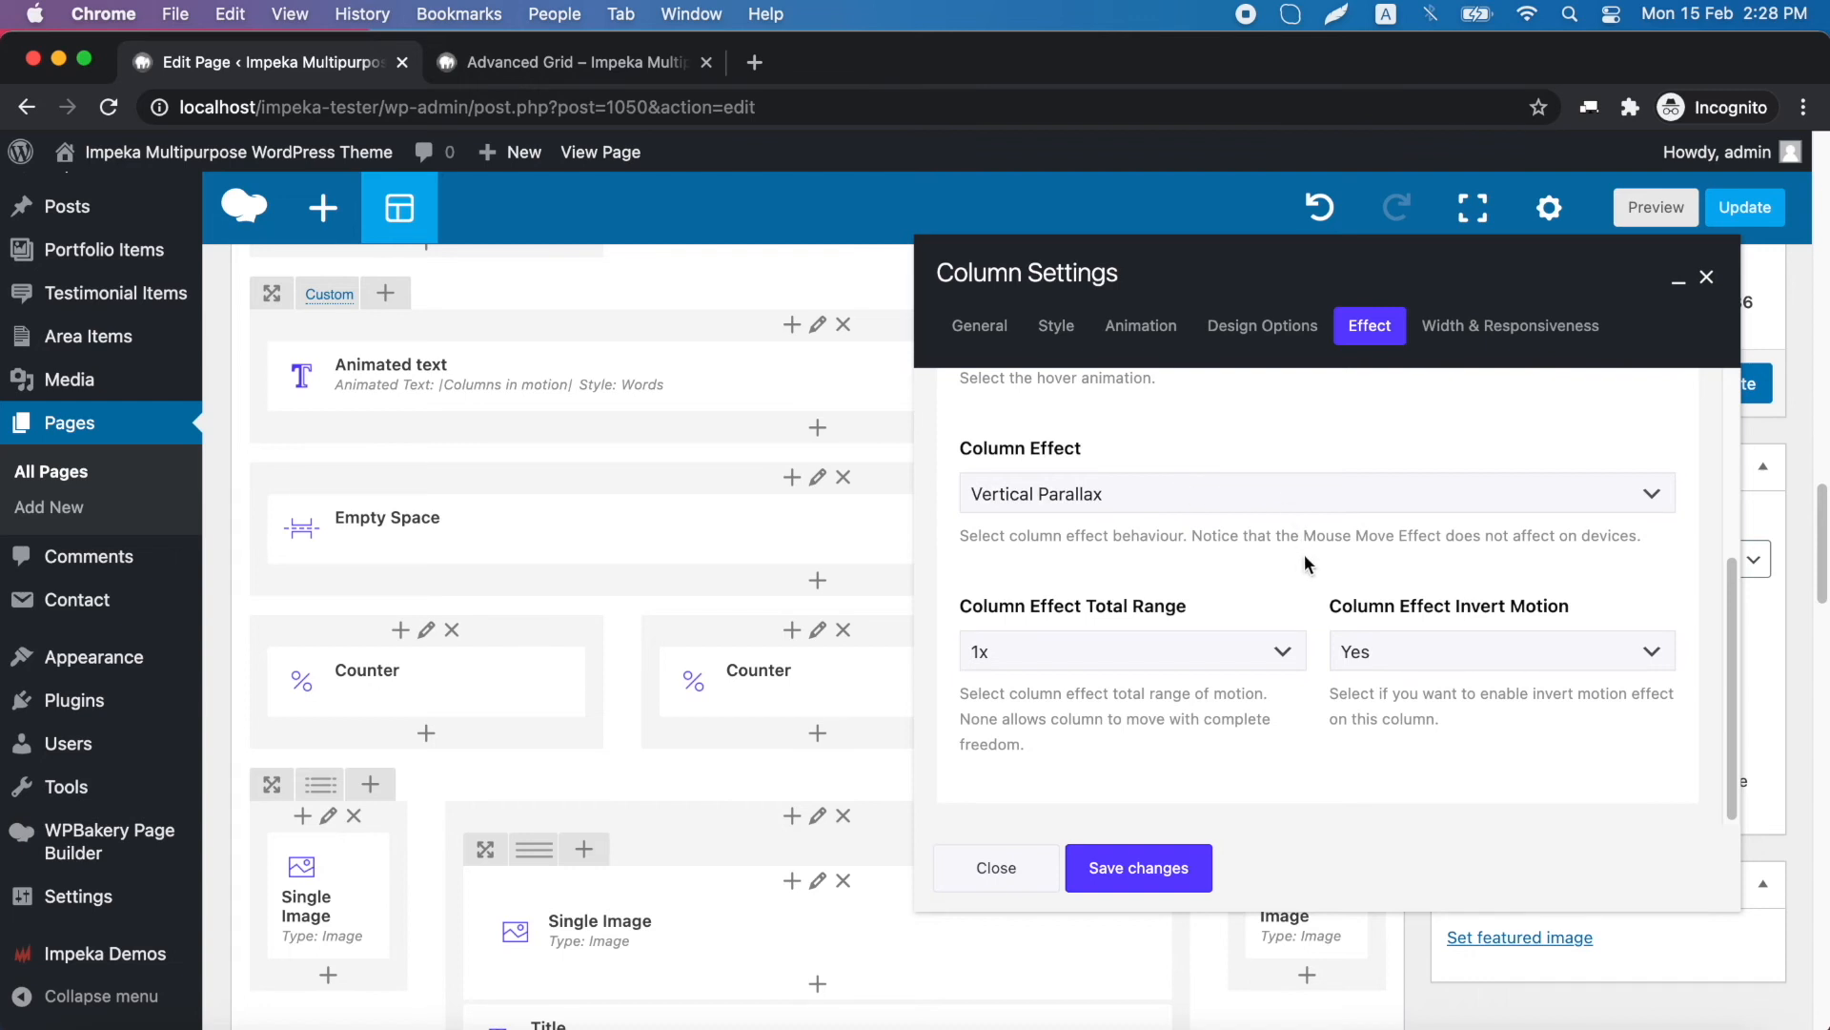
Set the third Counter column's responsive Column Effect to Disable Effect for Mobile and Tablet Portrait, and save the column settings
click(1485, 330)
scroll(1323, 573, down, 6)
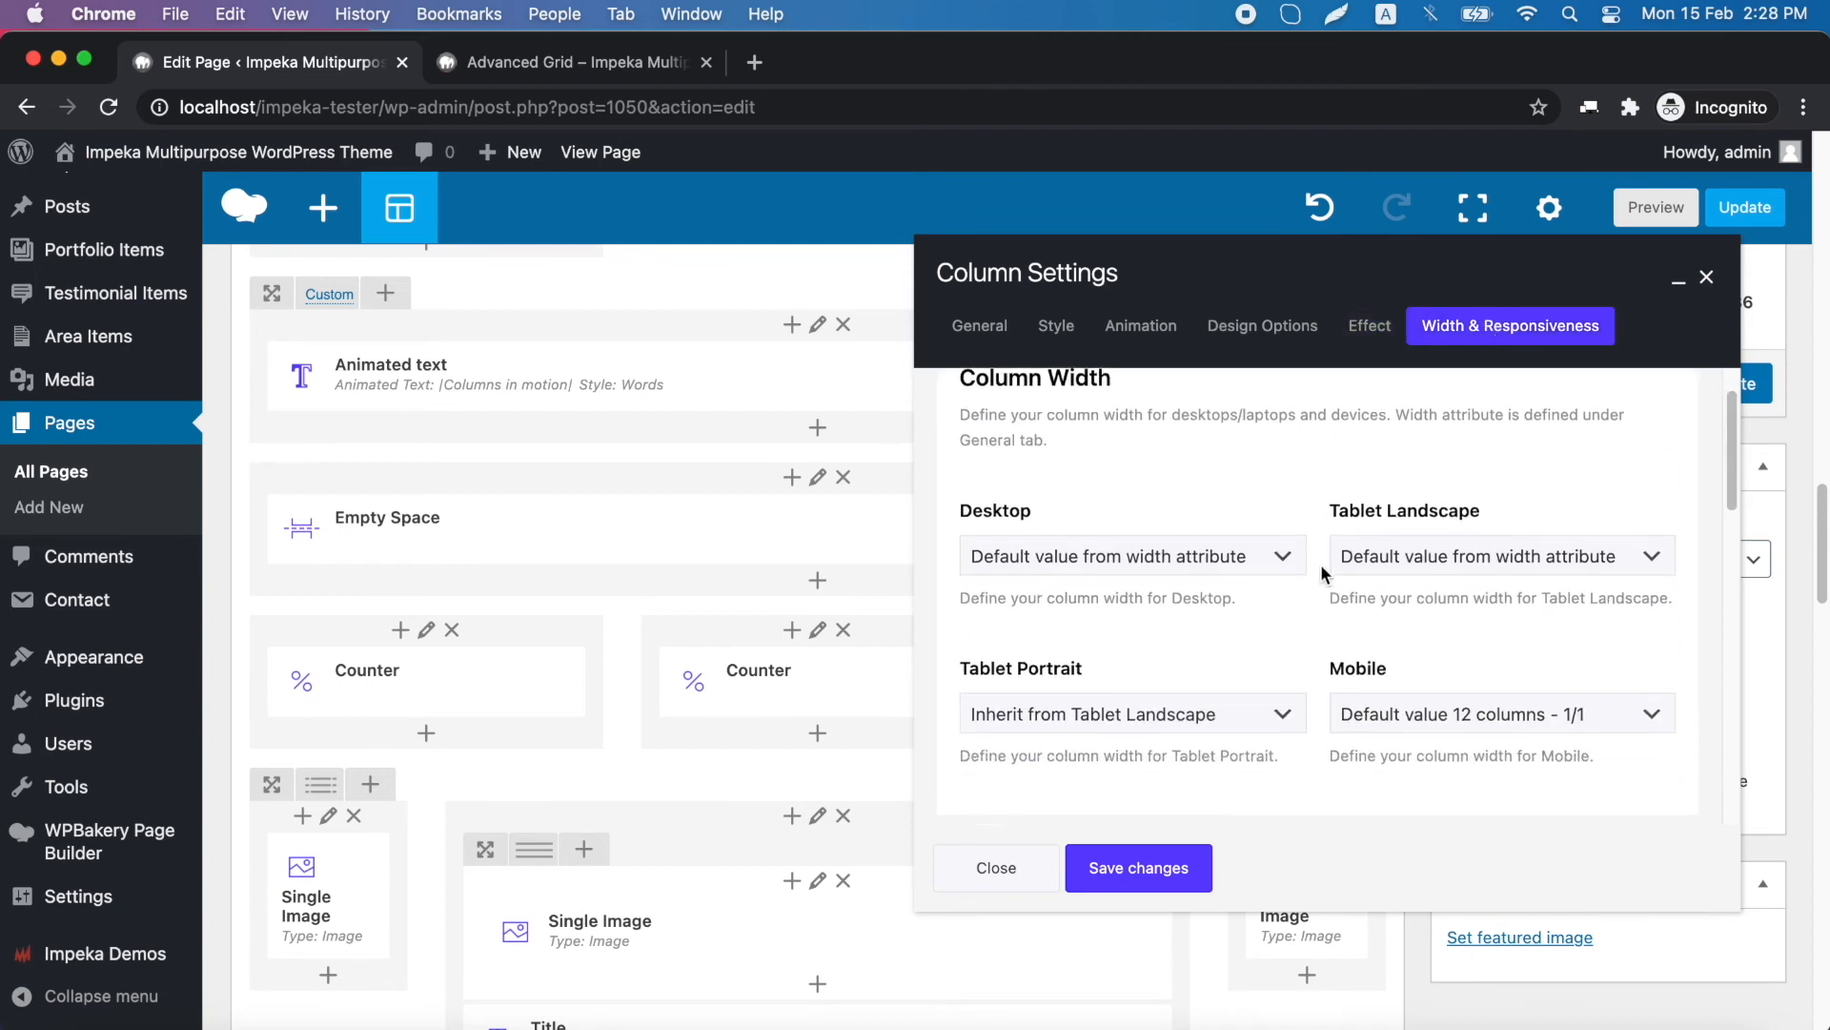
scroll(1323, 573, down, 3)
scroll(1323, 573, up, 2)
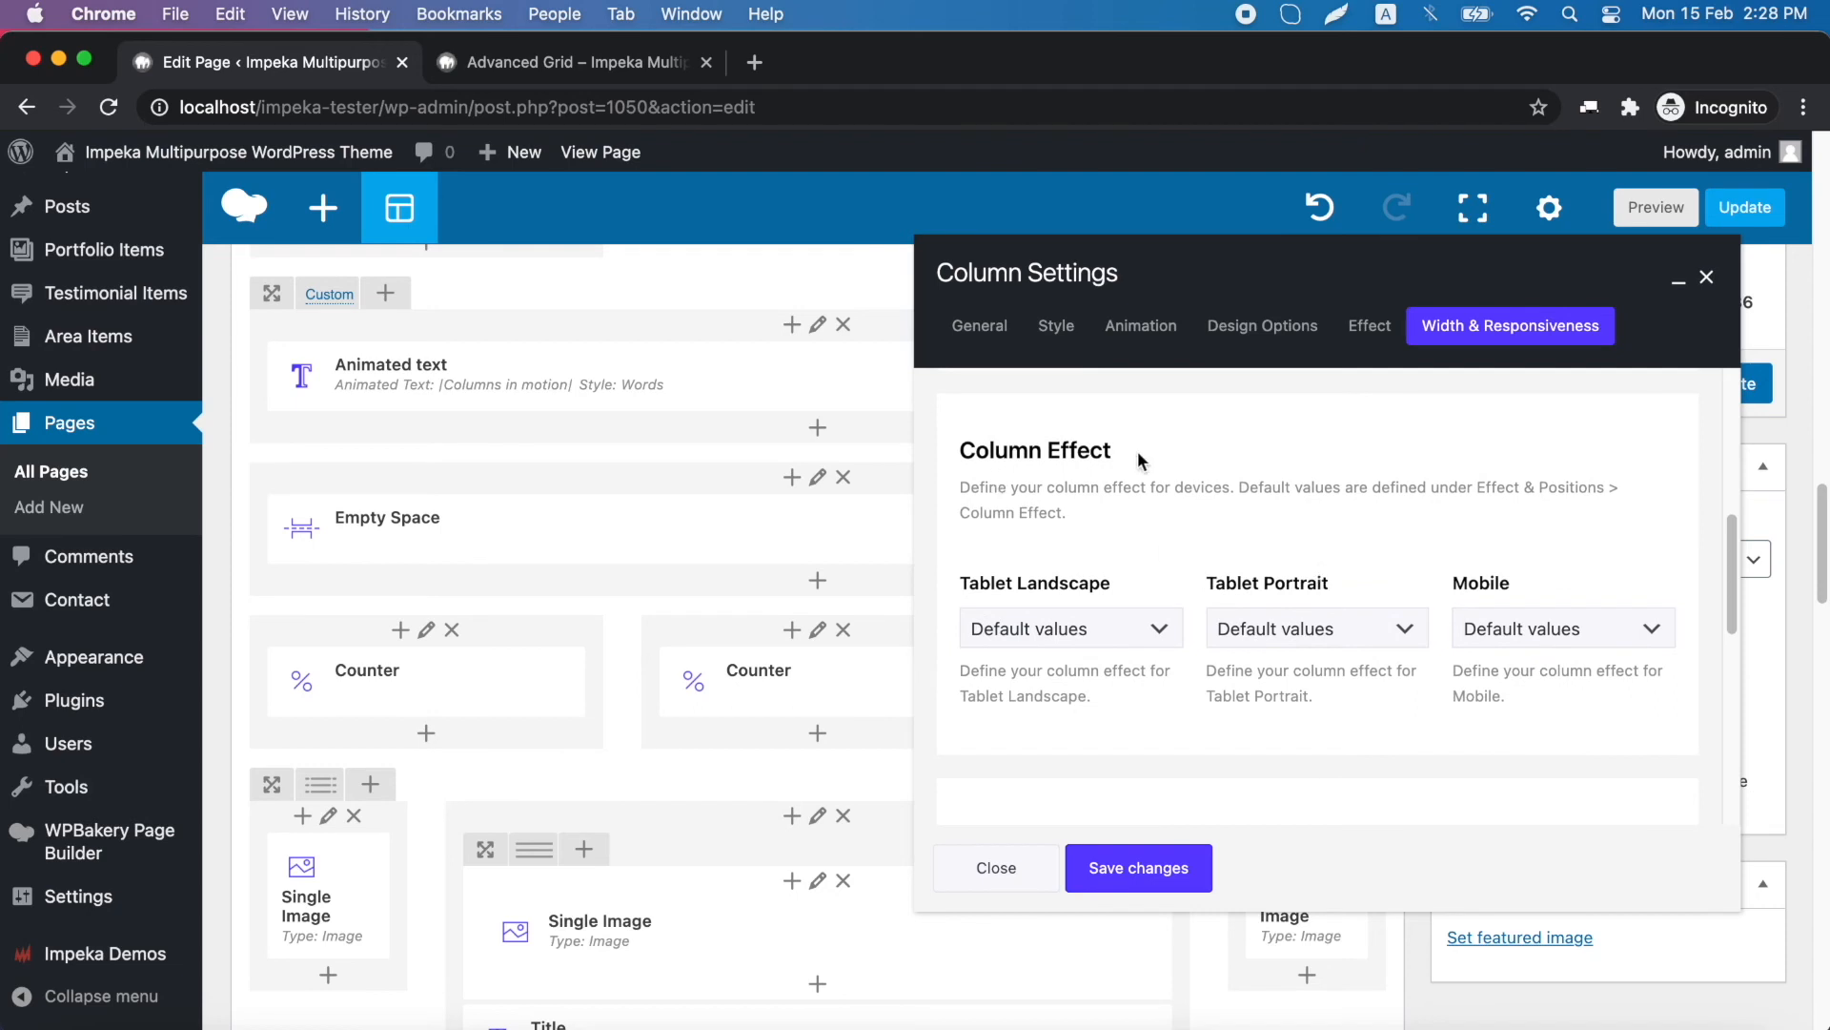
click(1609, 634)
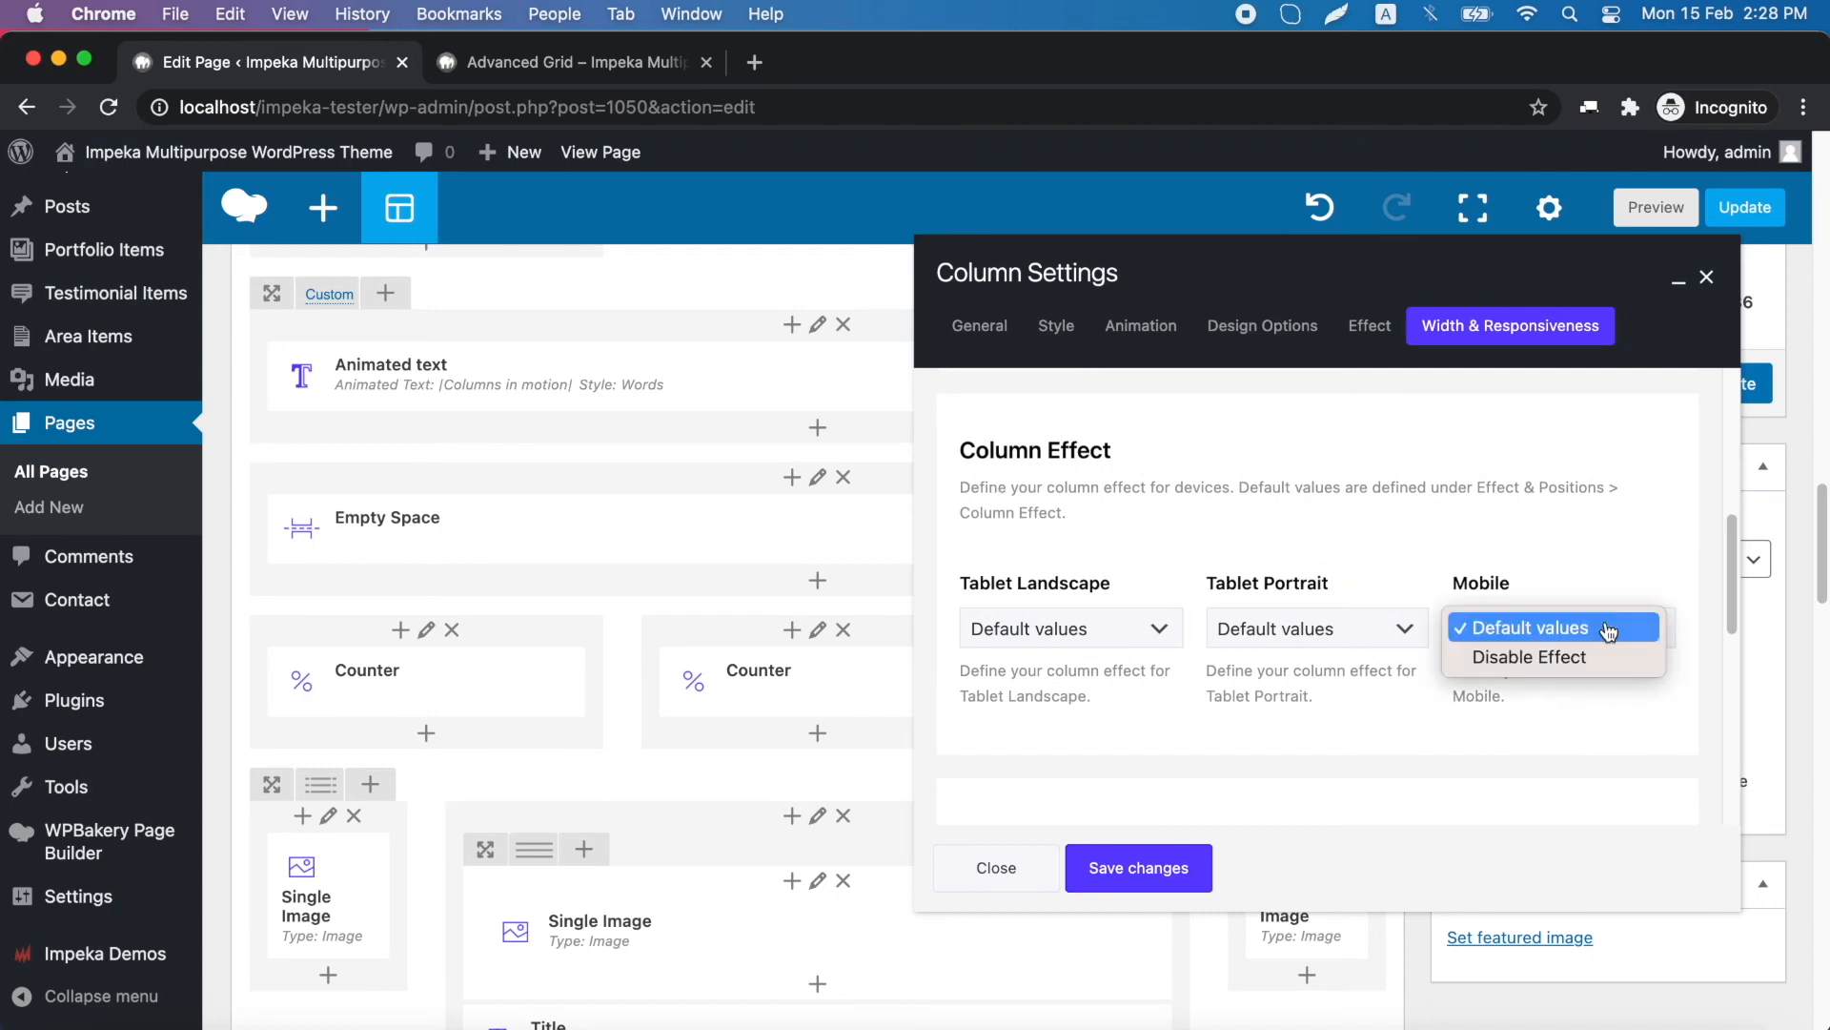
click(1537, 666)
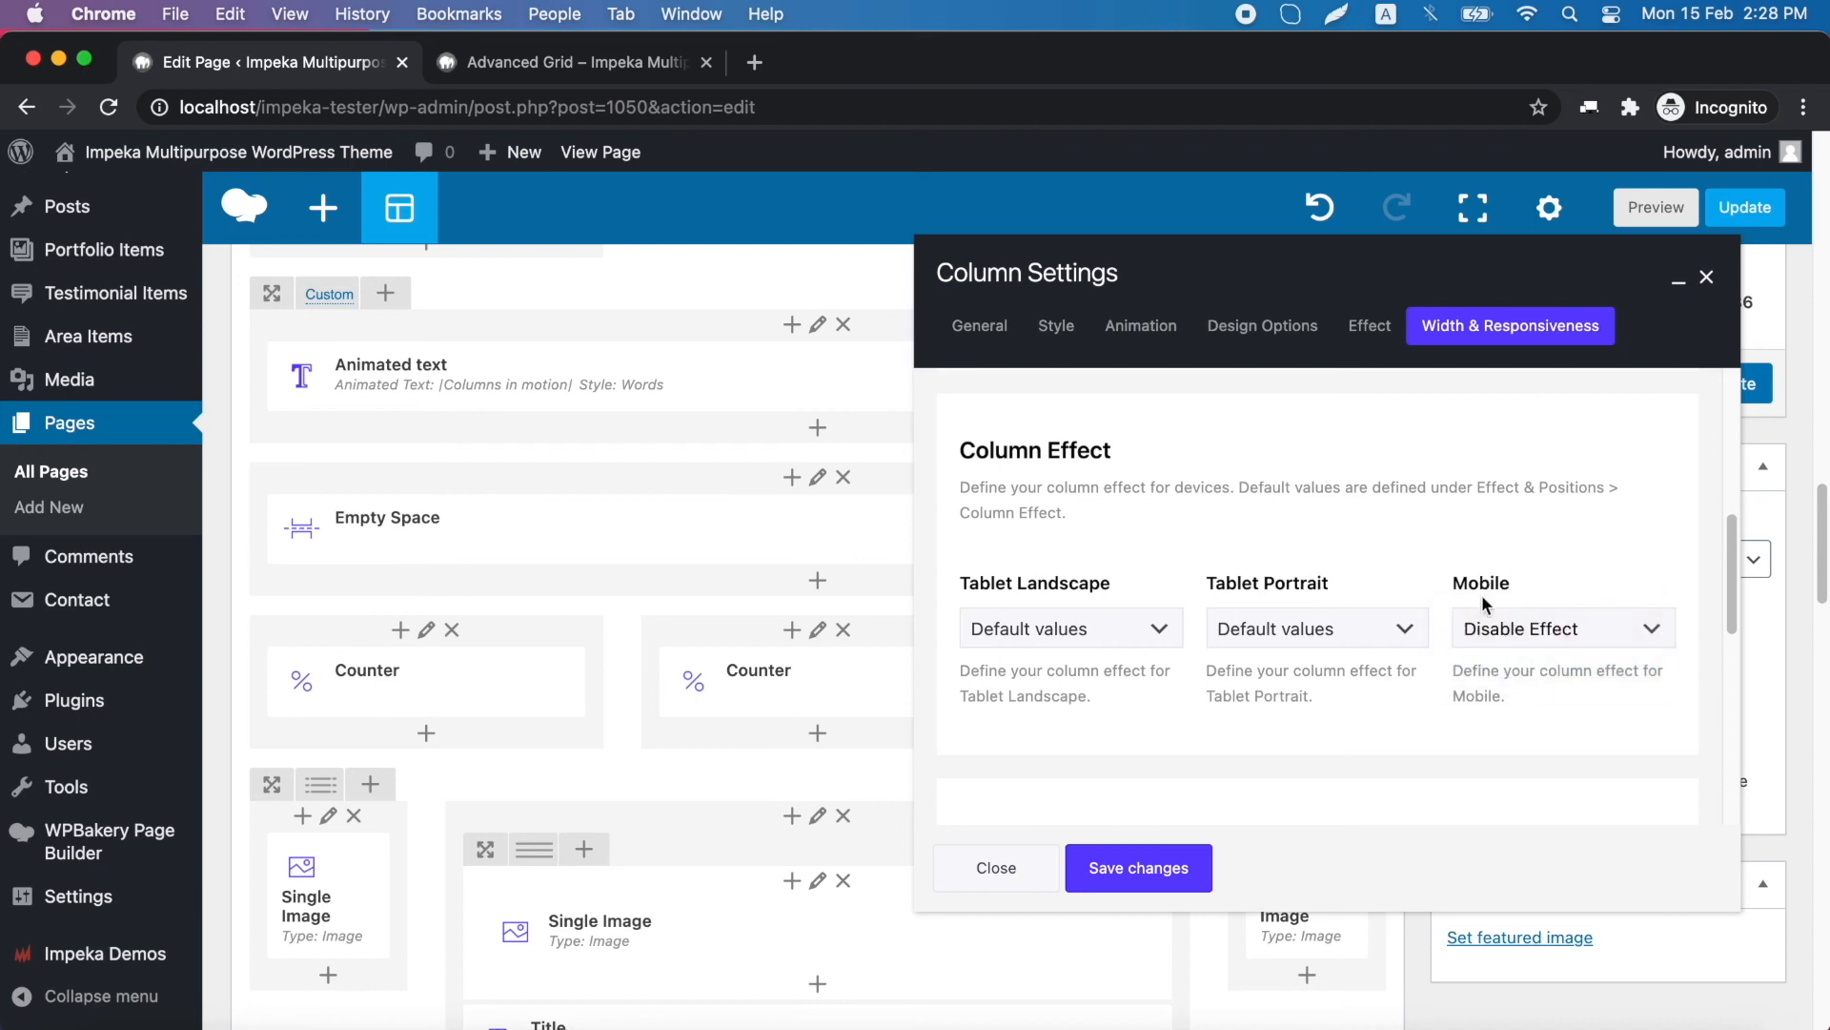
click(1382, 637)
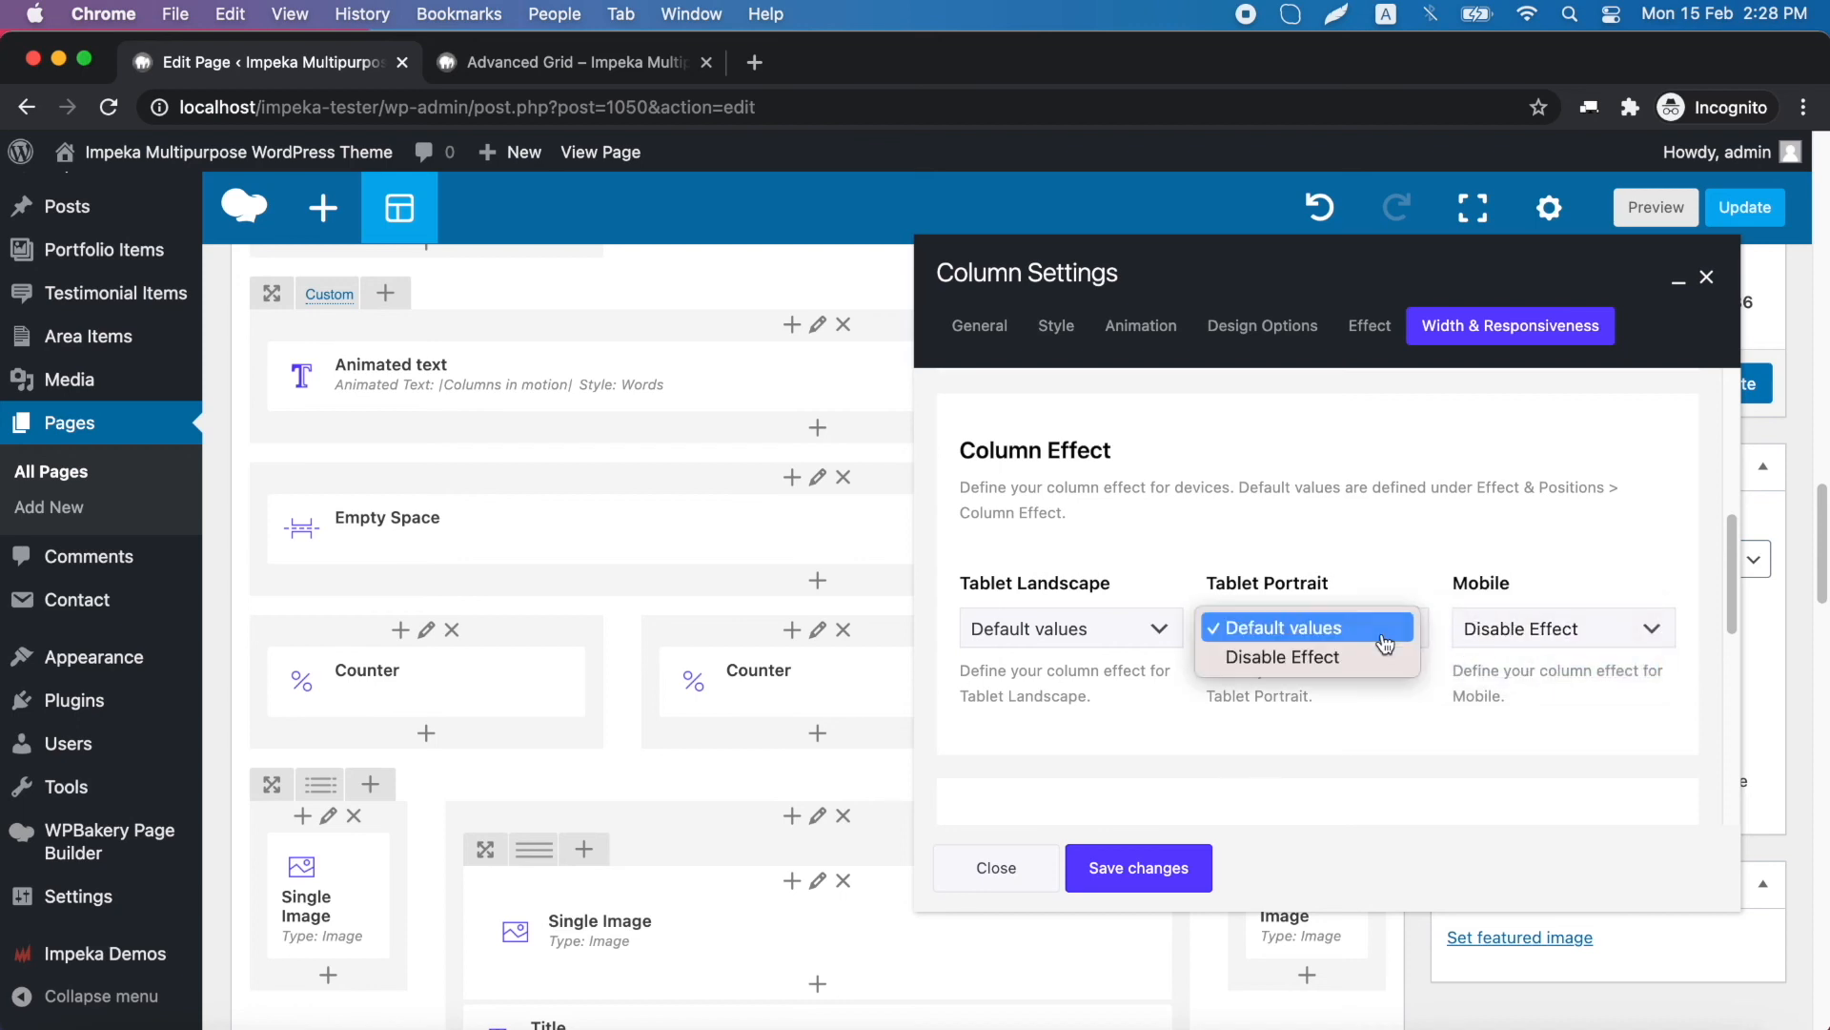
click(1338, 665)
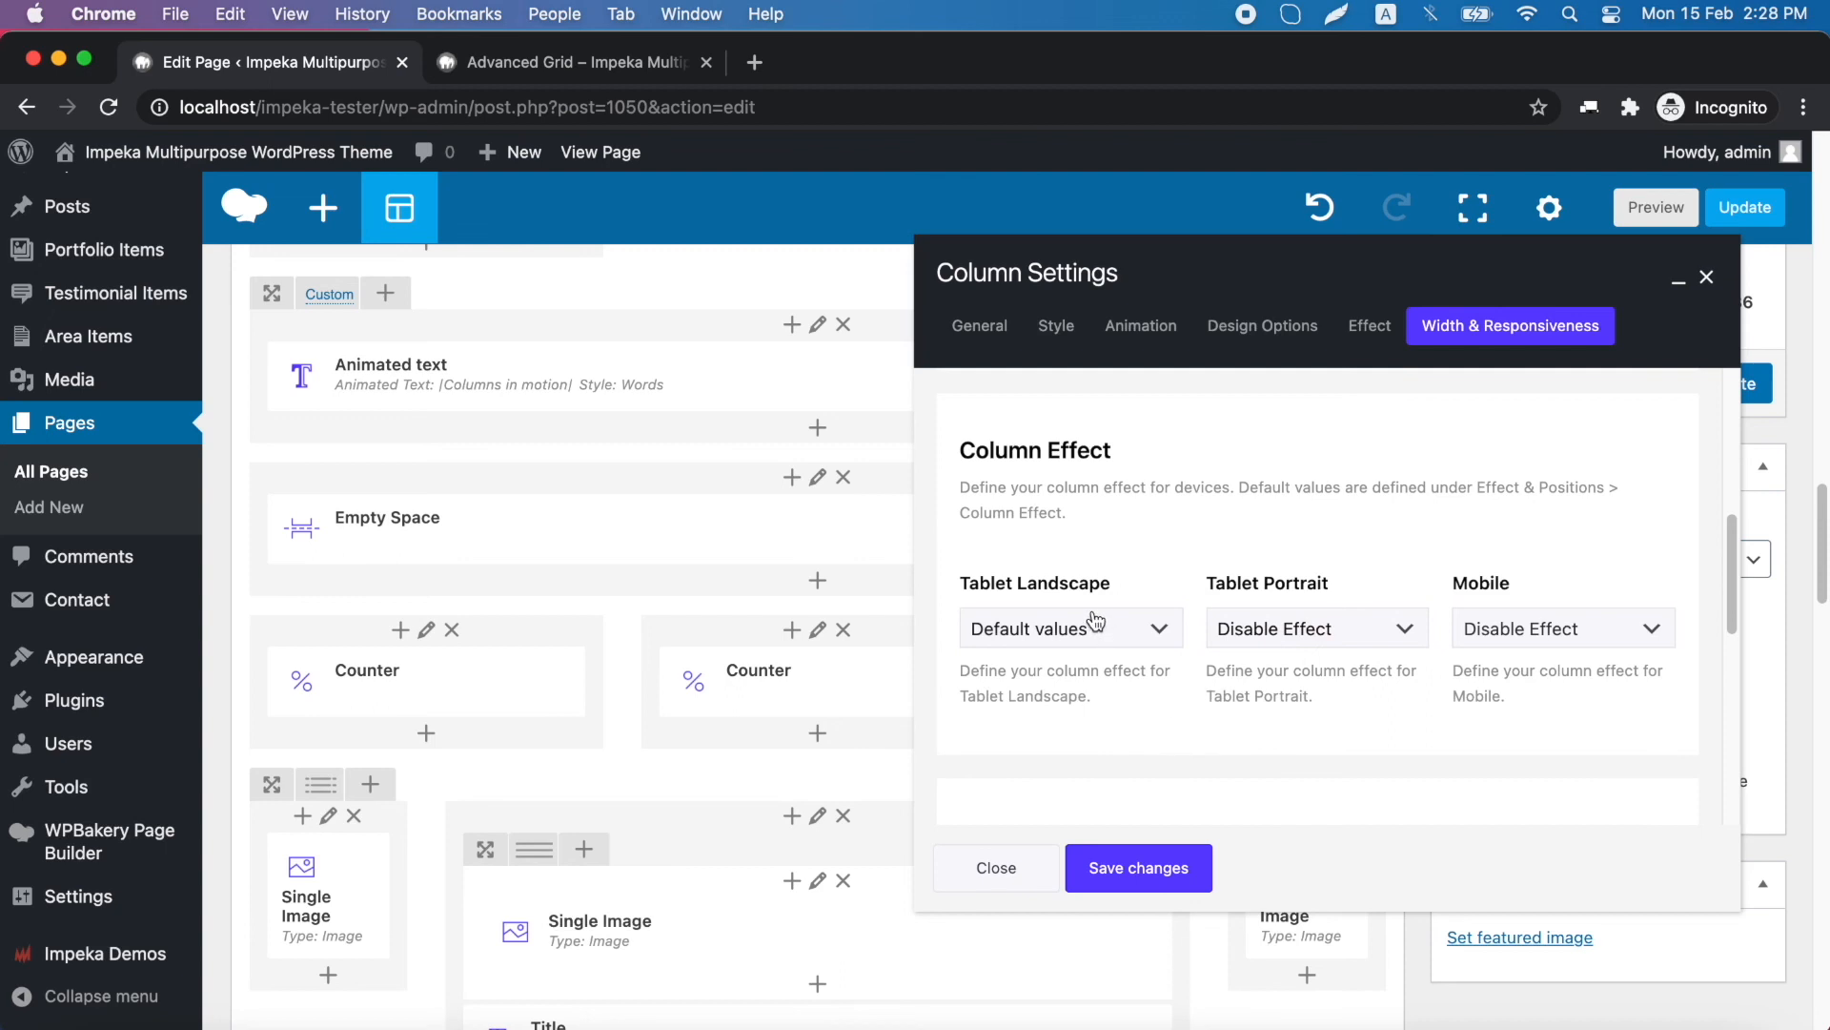
click(1165, 863)
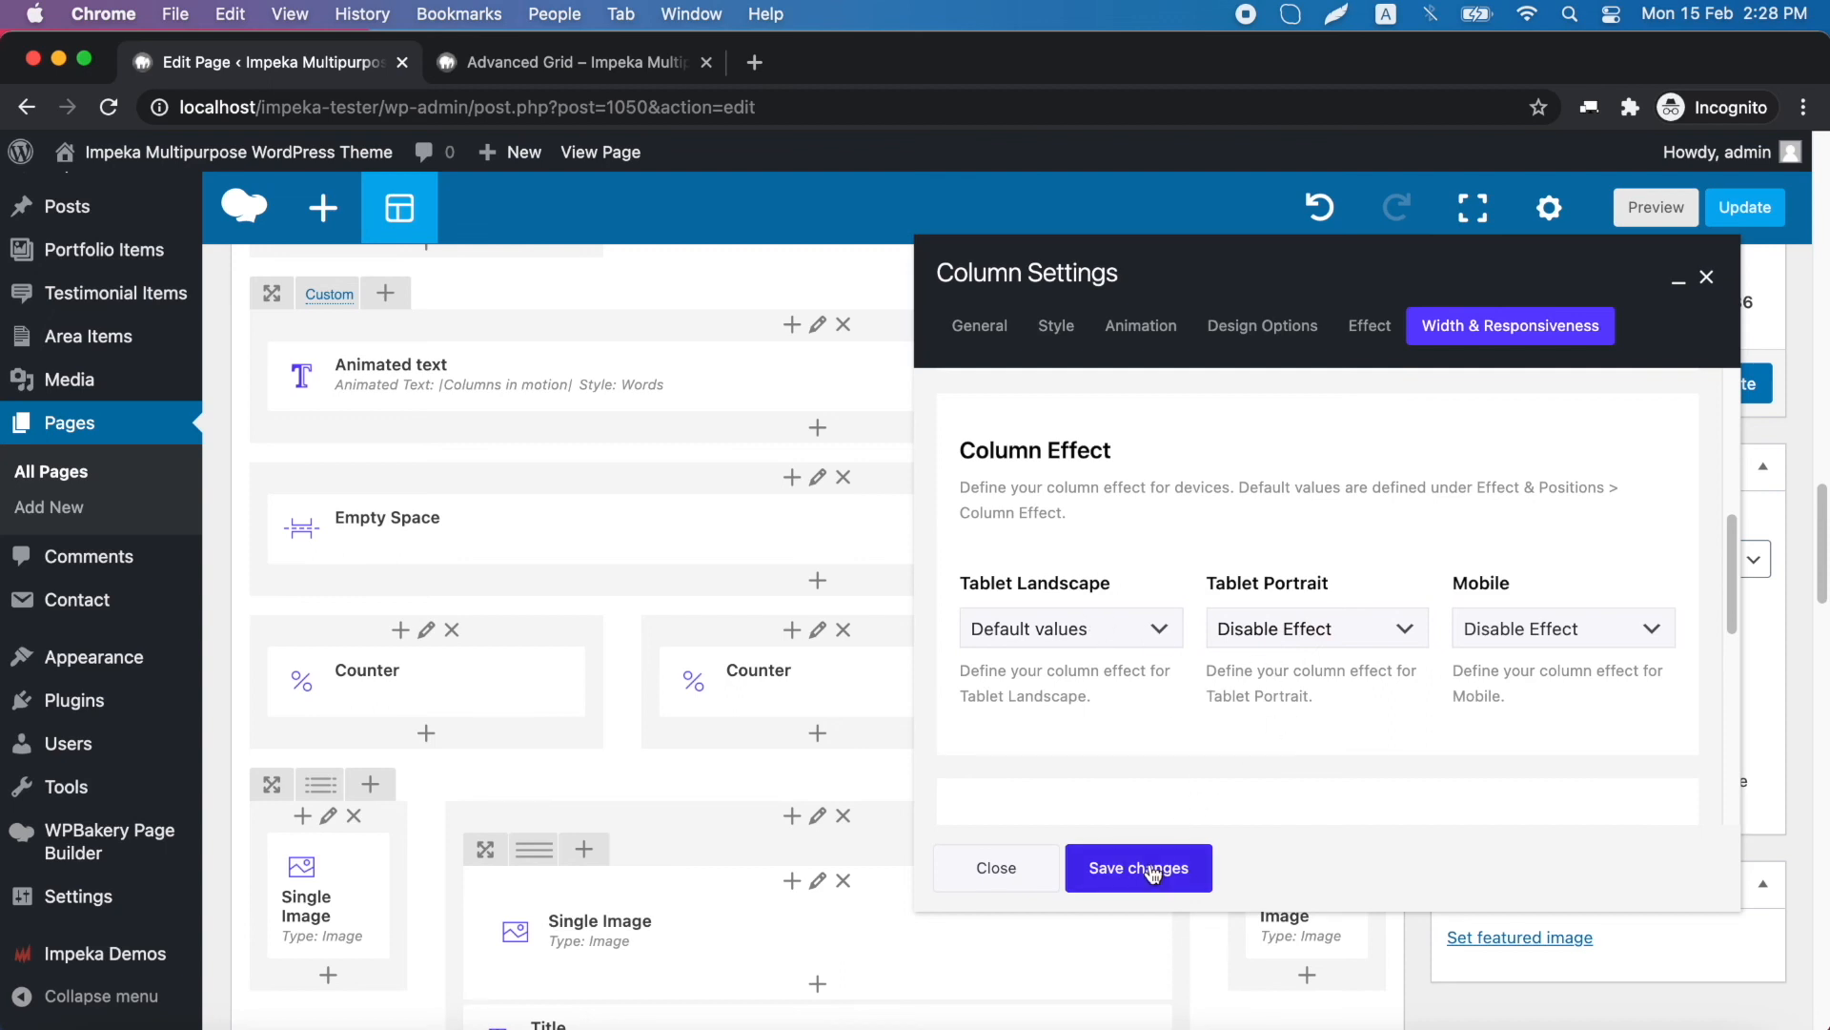
Update the page and reload the live Advanced Grid page
click(1739, 385)
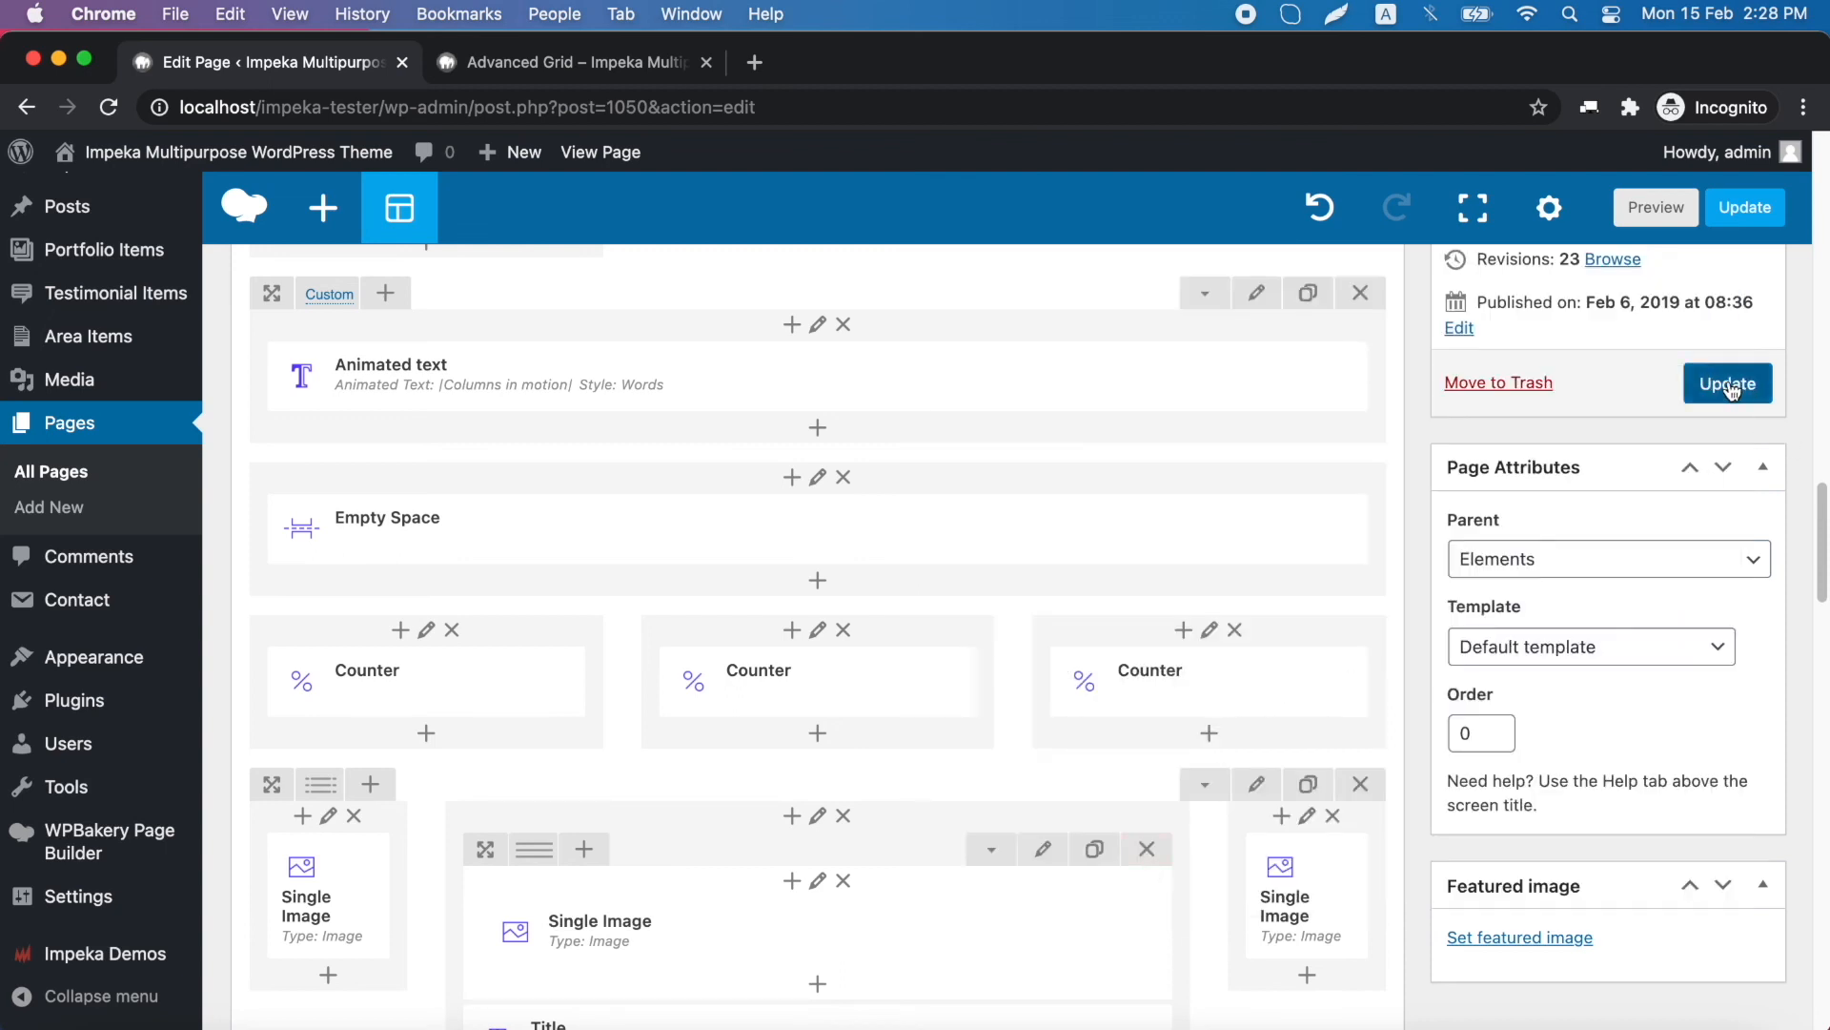
click(568, 63)
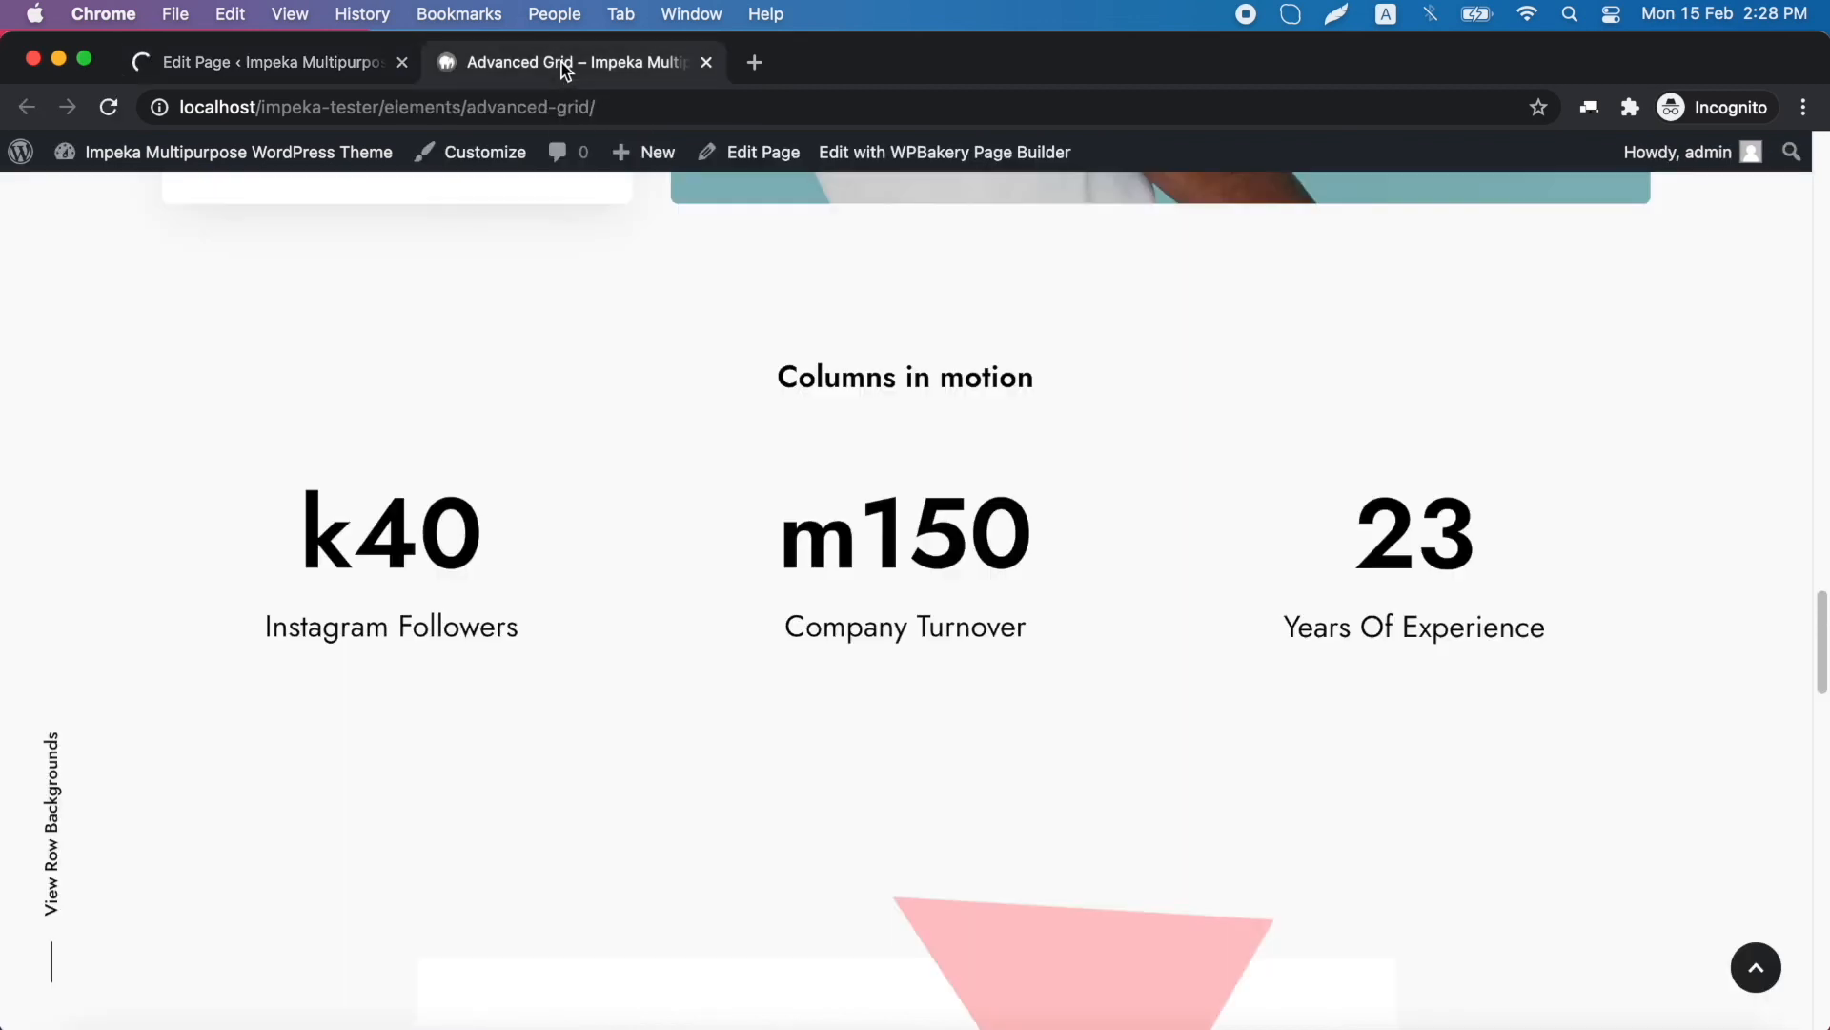
click(110, 112)
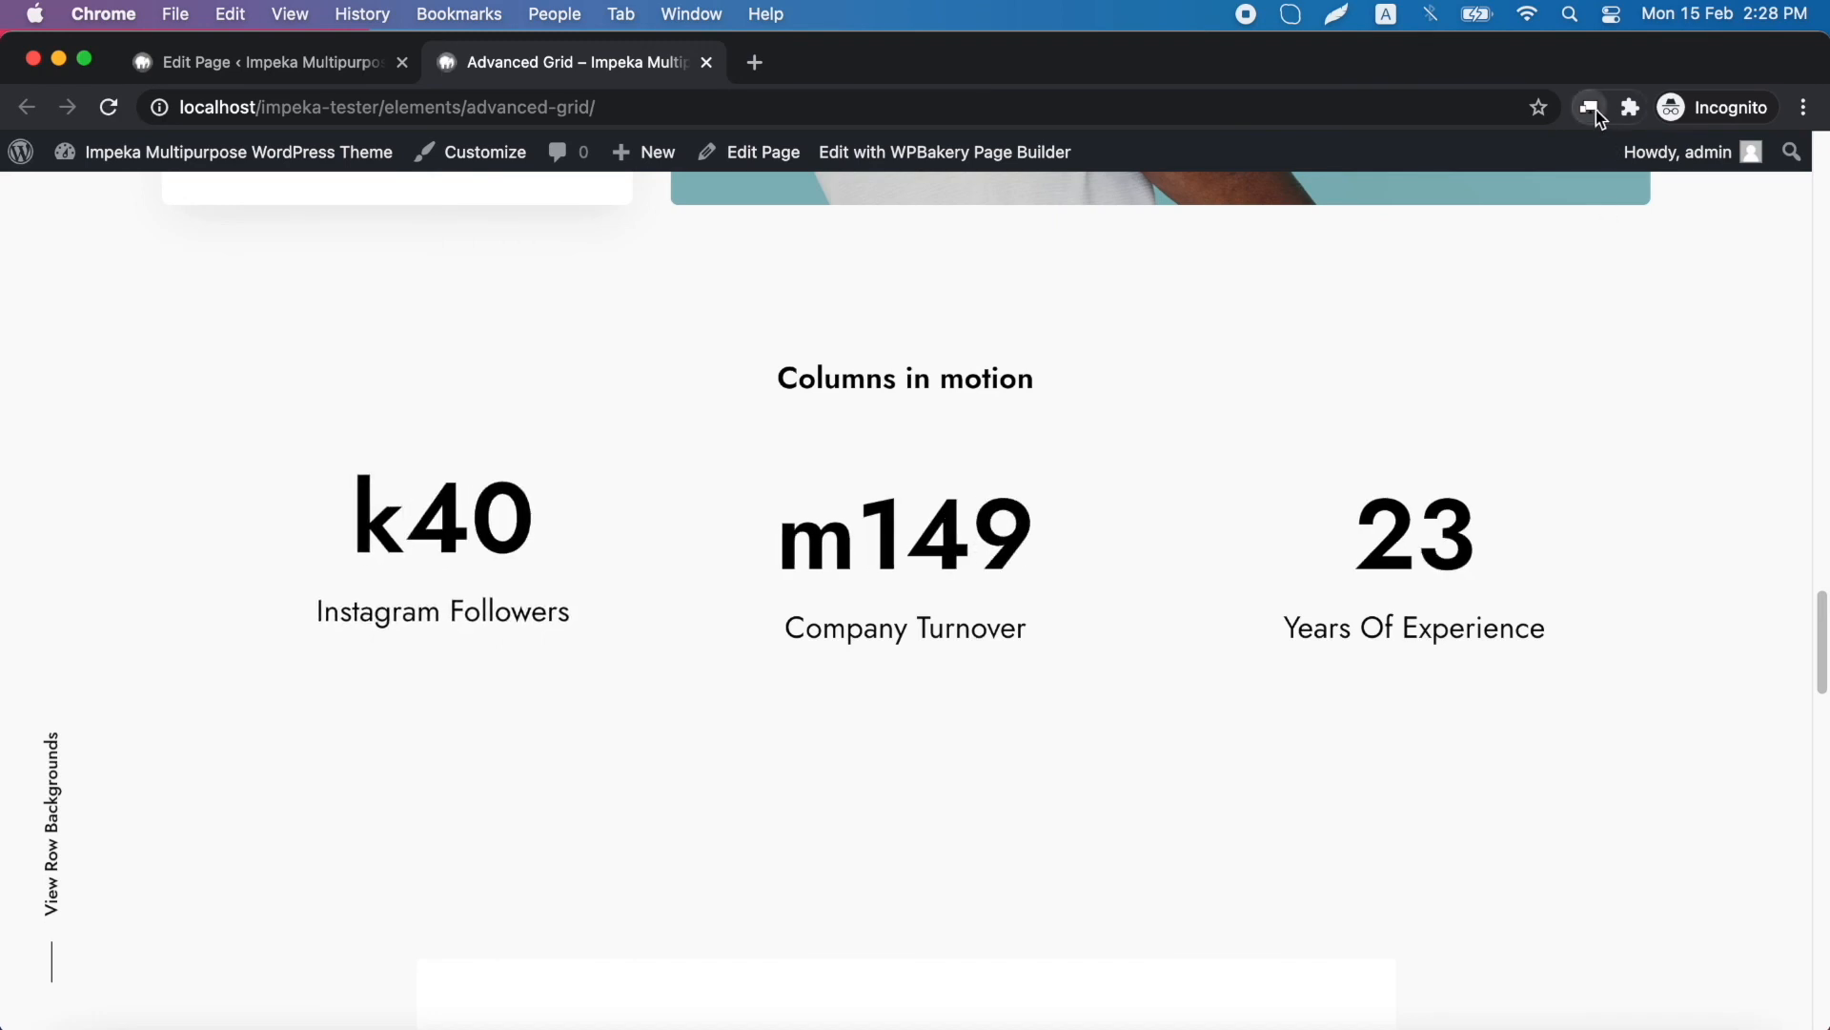
Open a device preview of the live Advanced Grid page as iPhone 7 - Portrait
click(1596, 111)
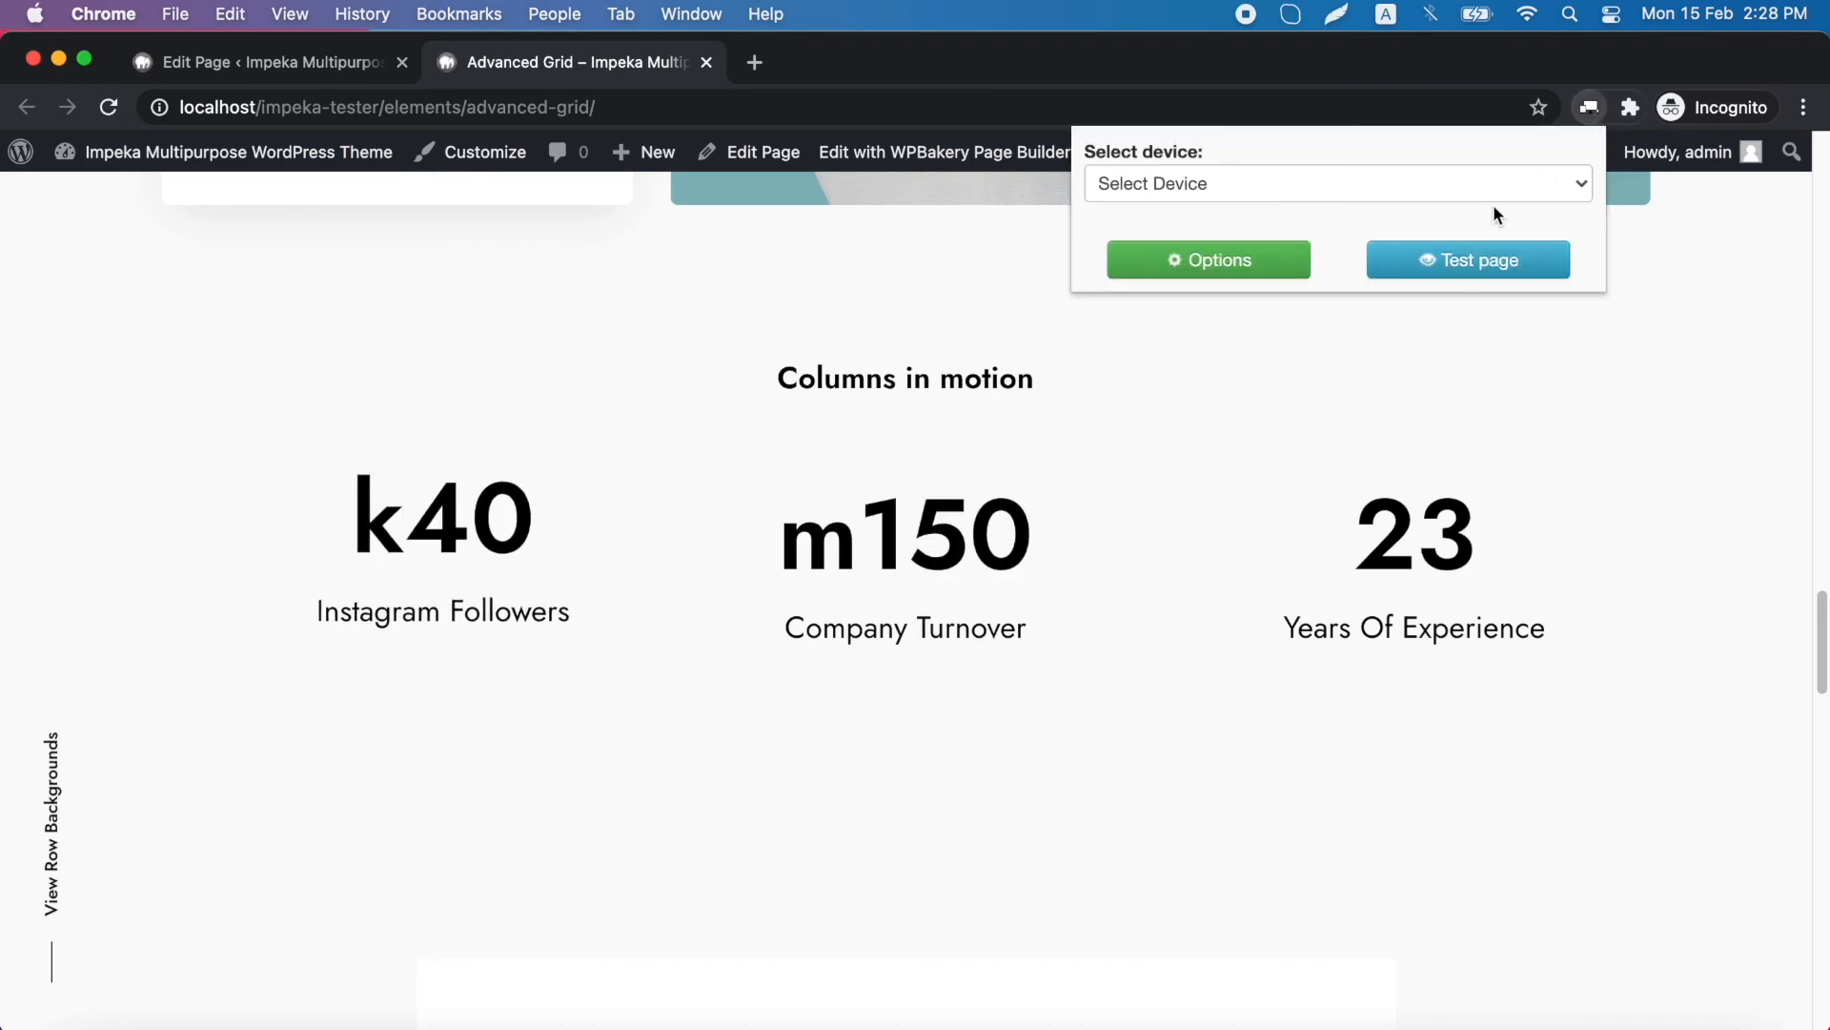
click(1495, 212)
scroll(1350, 511, down, 5)
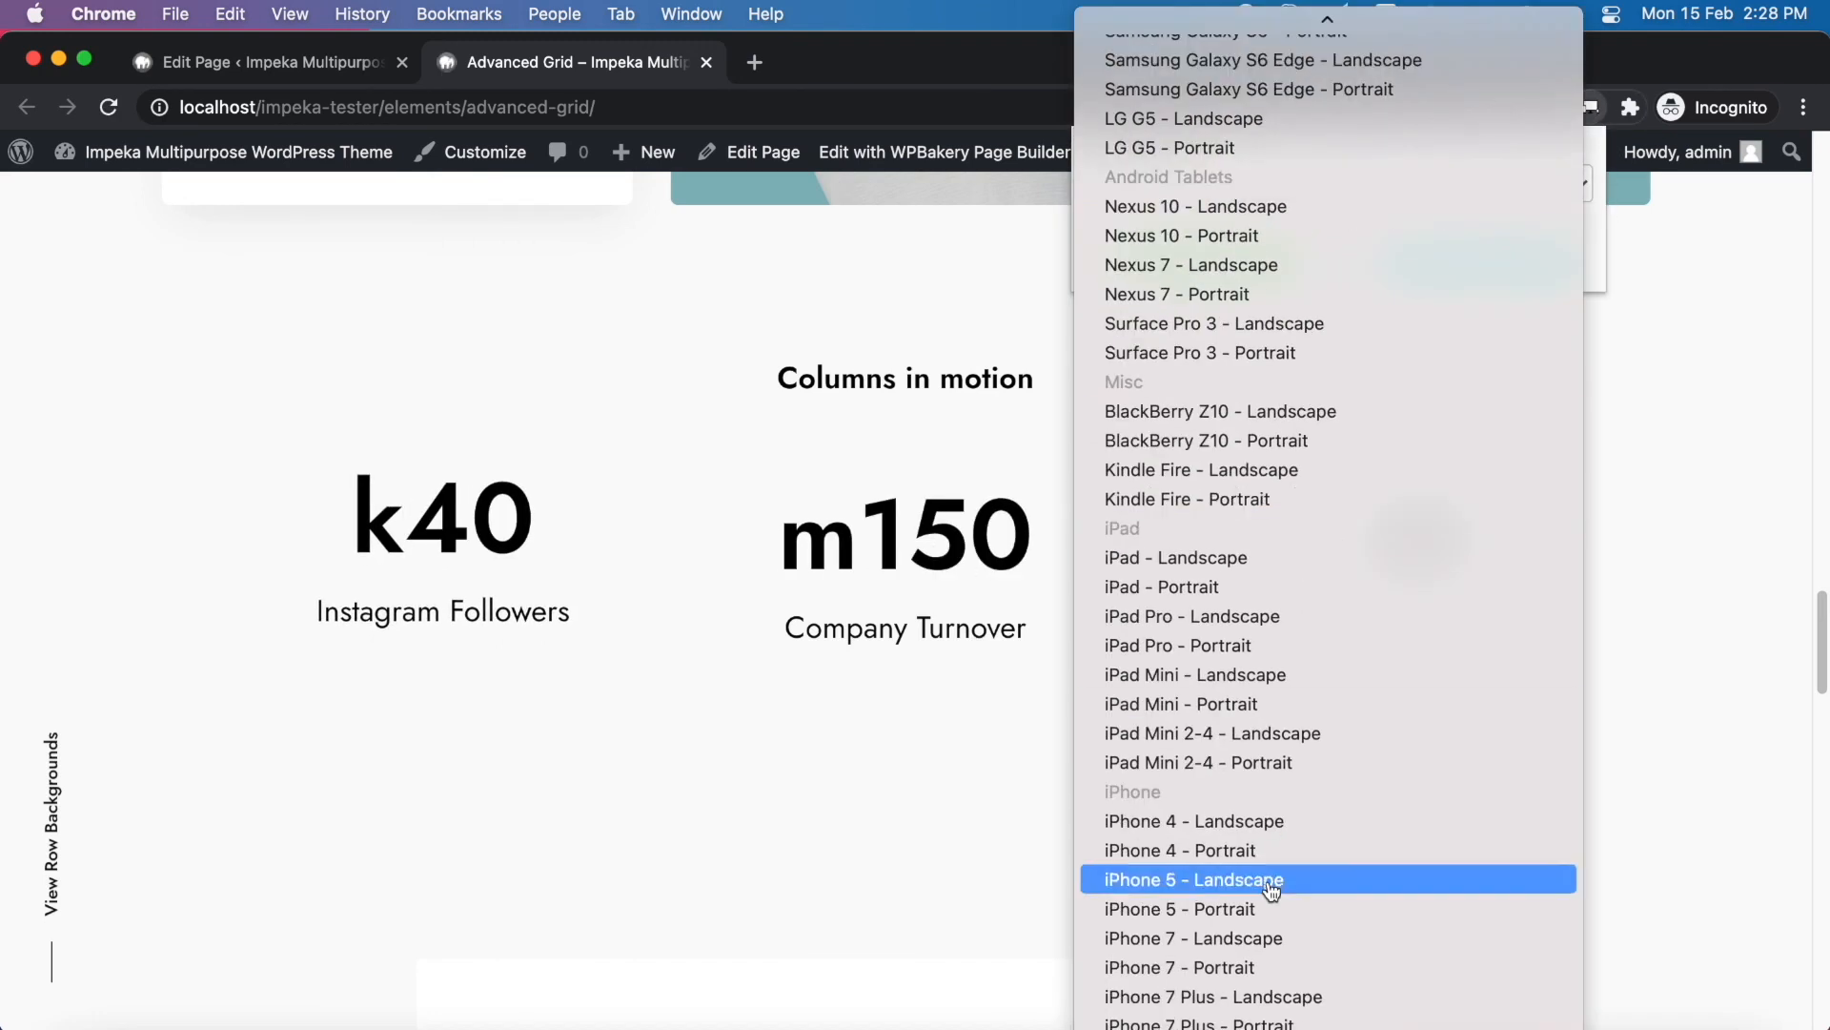
click(1206, 968)
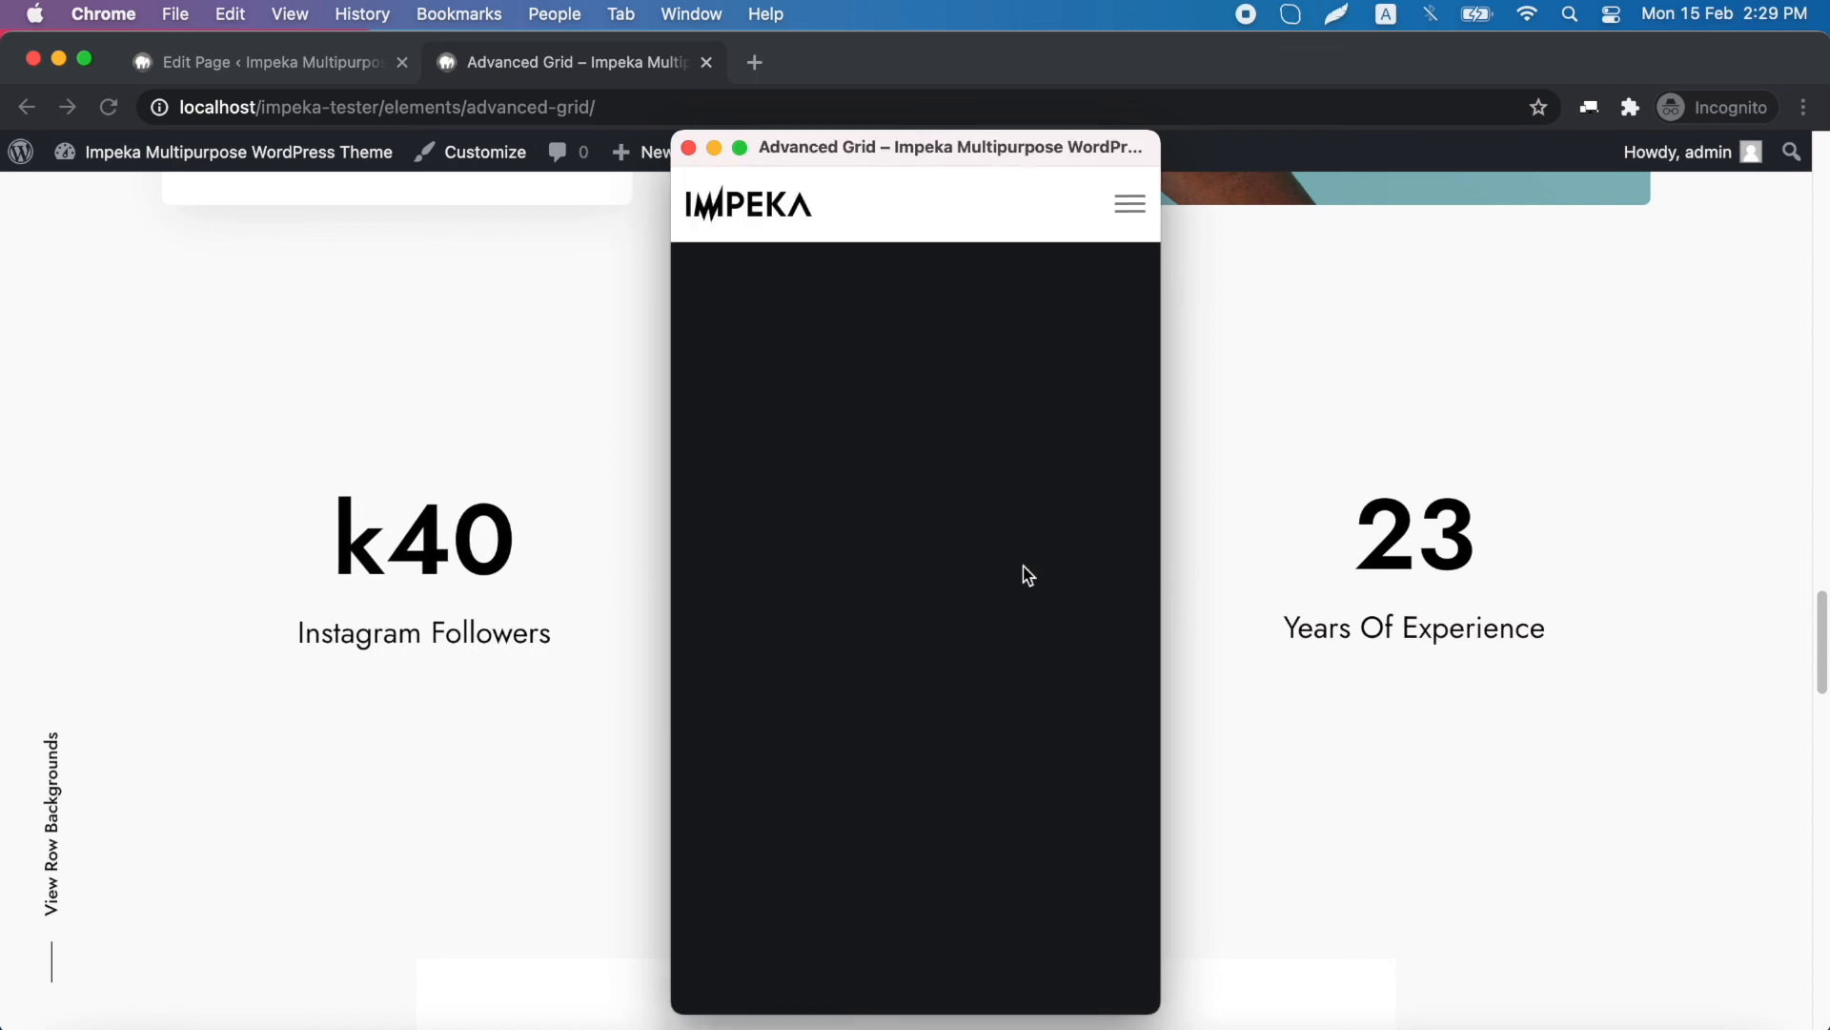
Examine how the "Columns in motion" counters behave in the mobile preview, and close the preview window
scroll(1027, 575, down, 10)
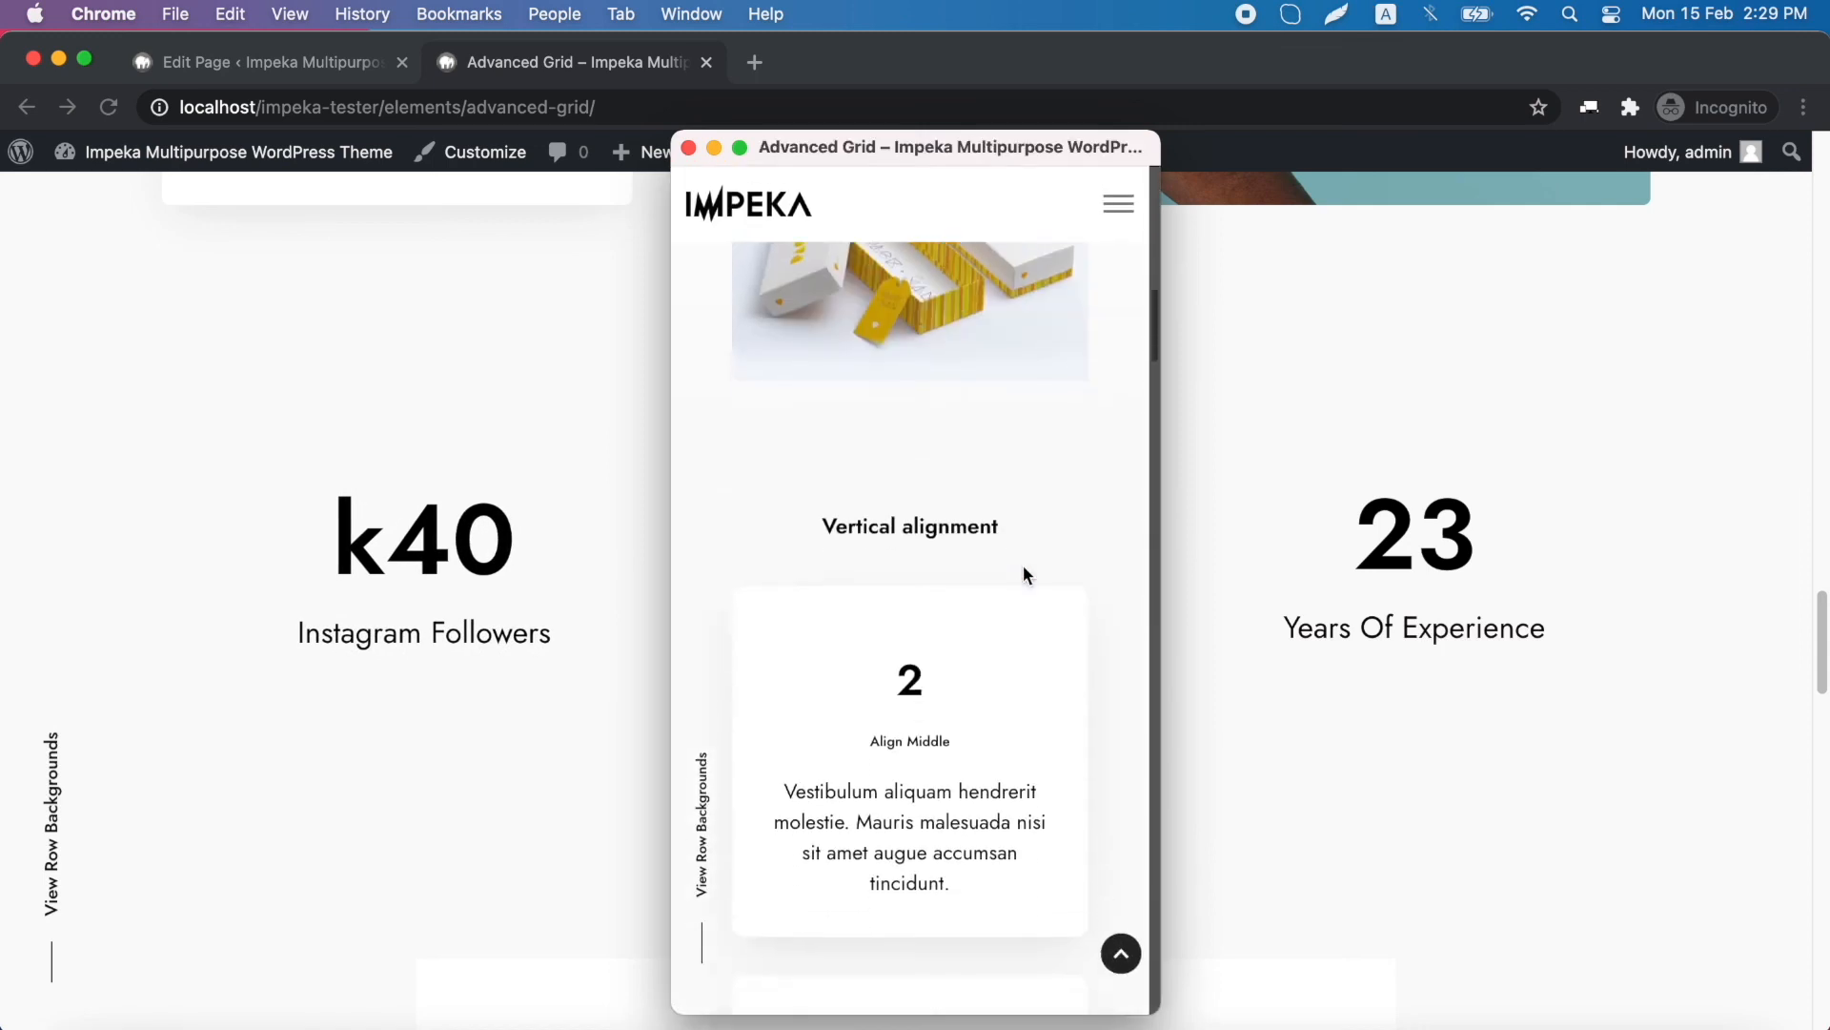
scroll(1022, 564, down, 15)
scroll(1022, 575, down, 15)
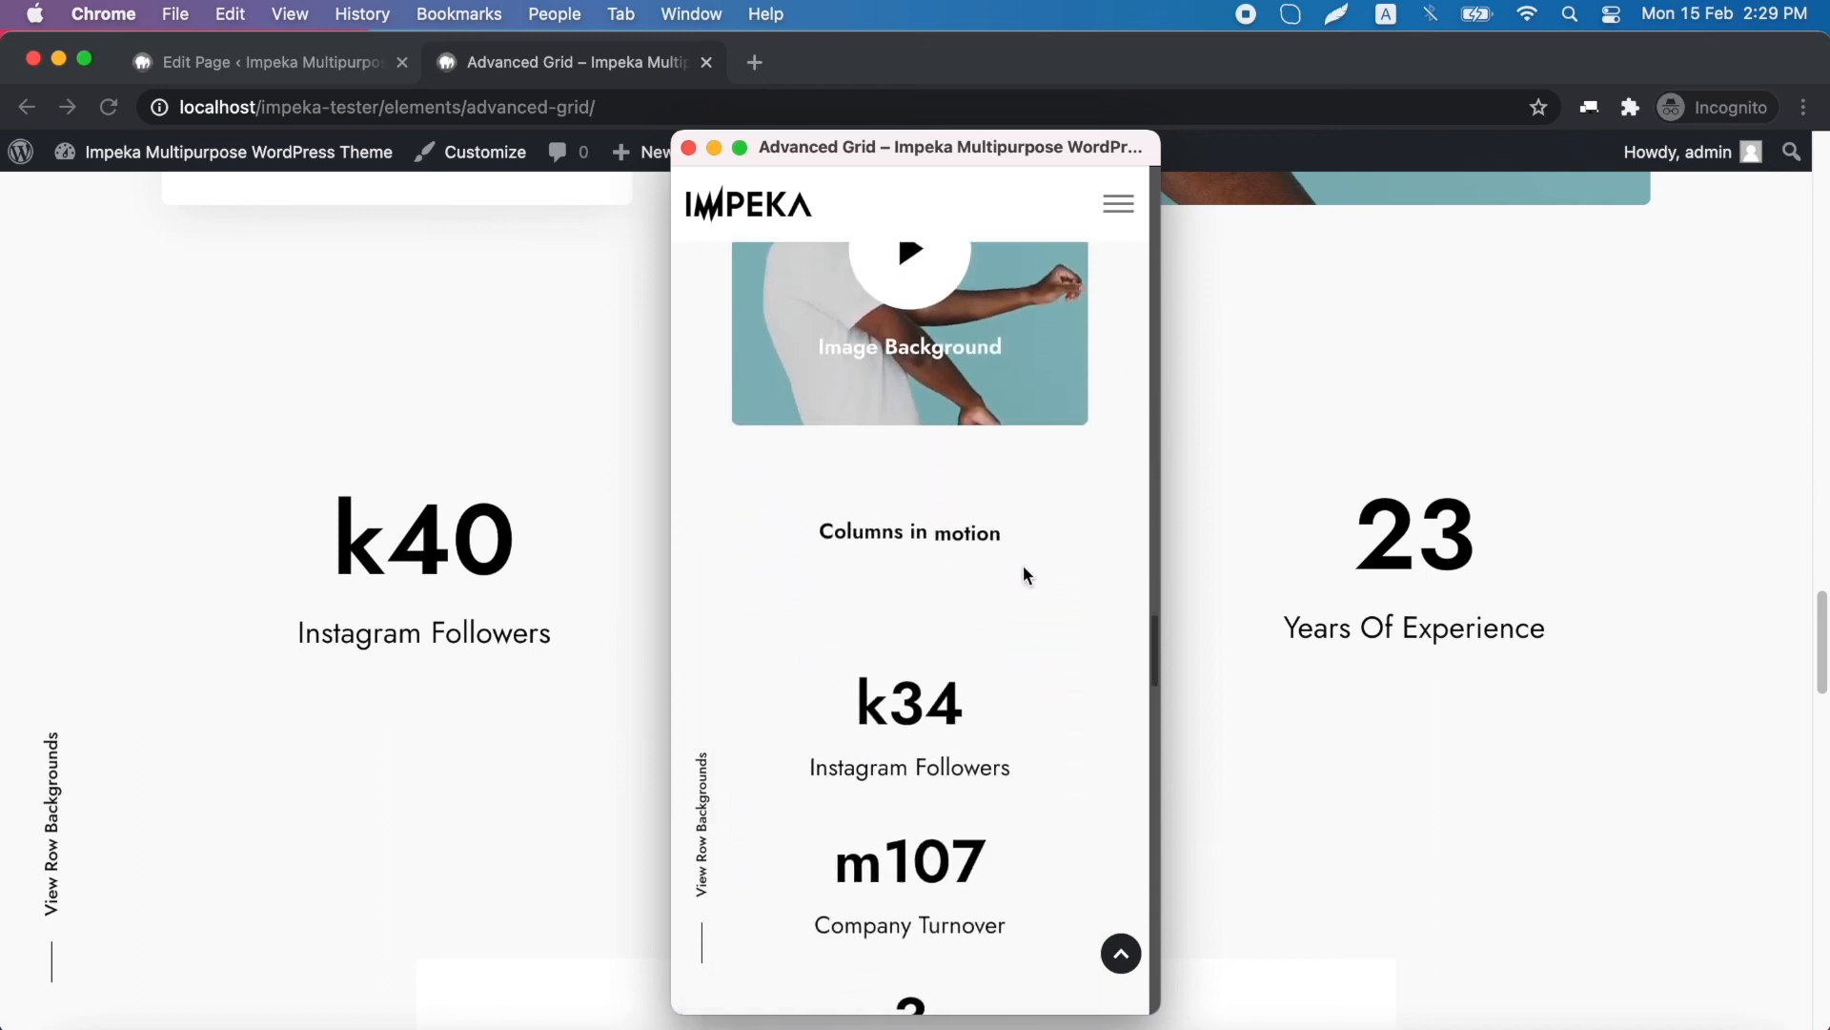
scroll(1022, 575, down, 3)
scroll(1022, 575, up, 2)
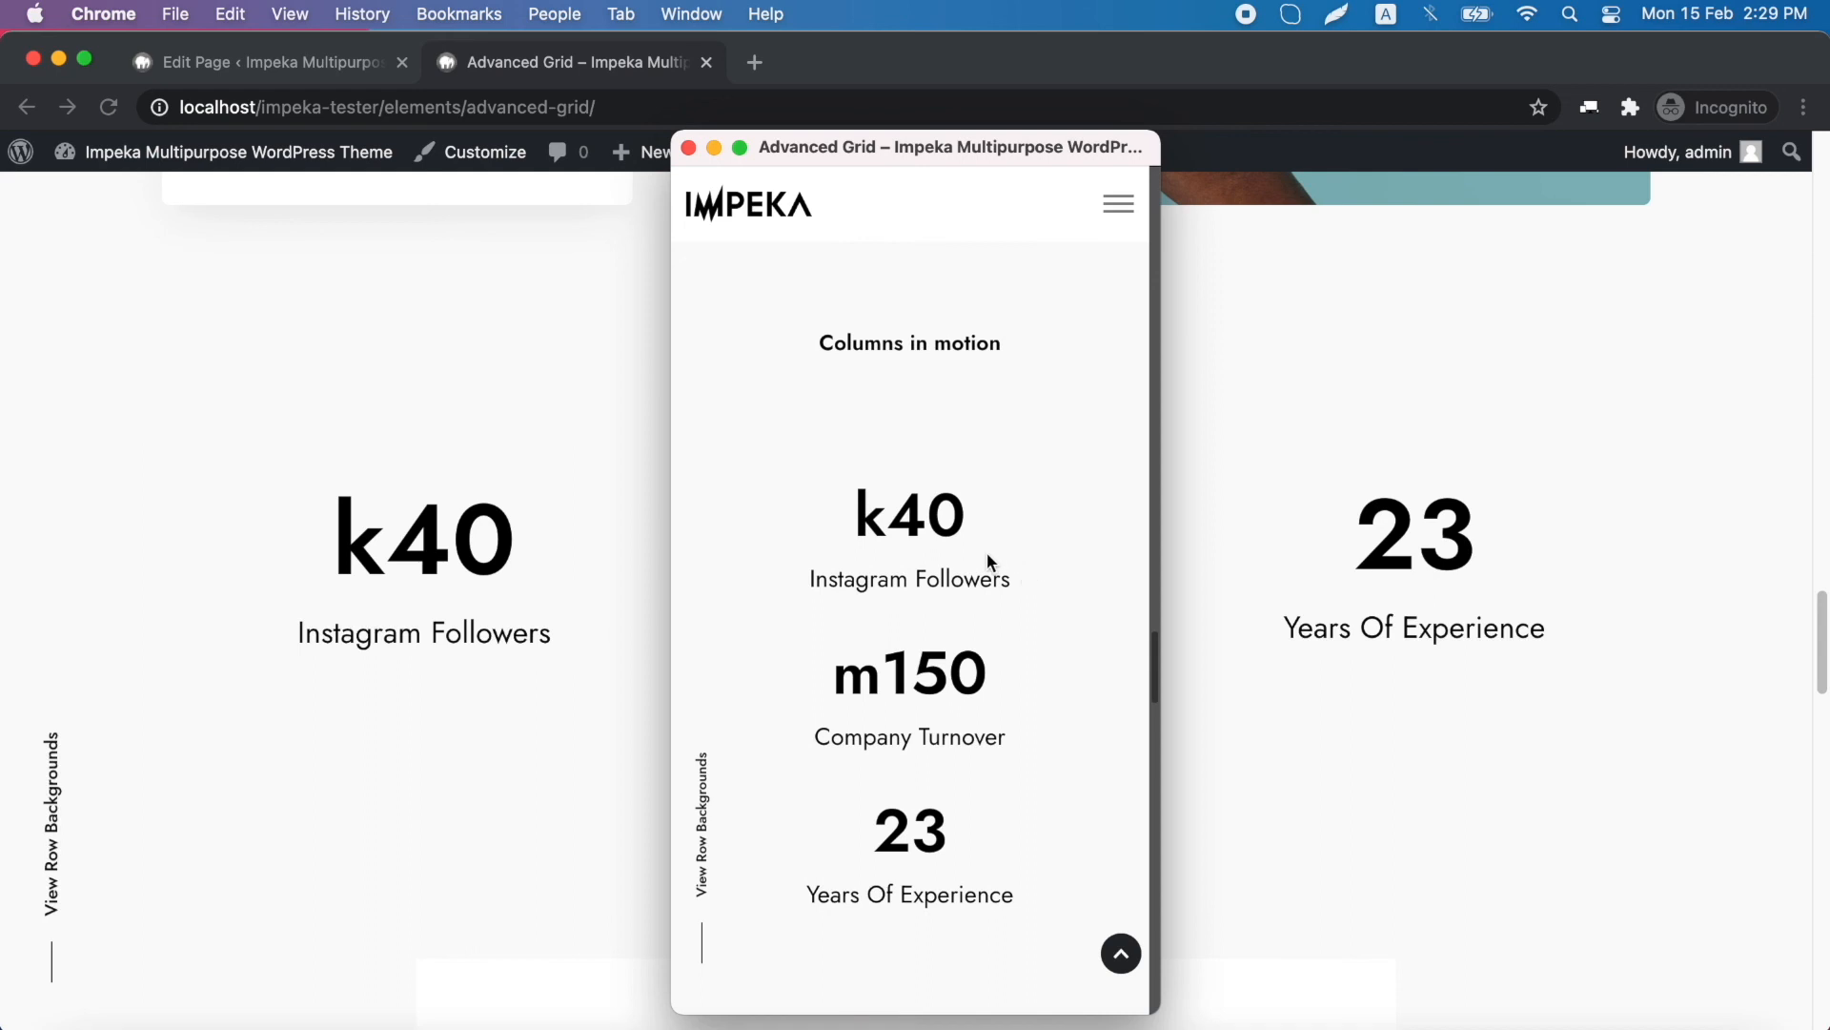
scroll(1028, 546, down, 5)
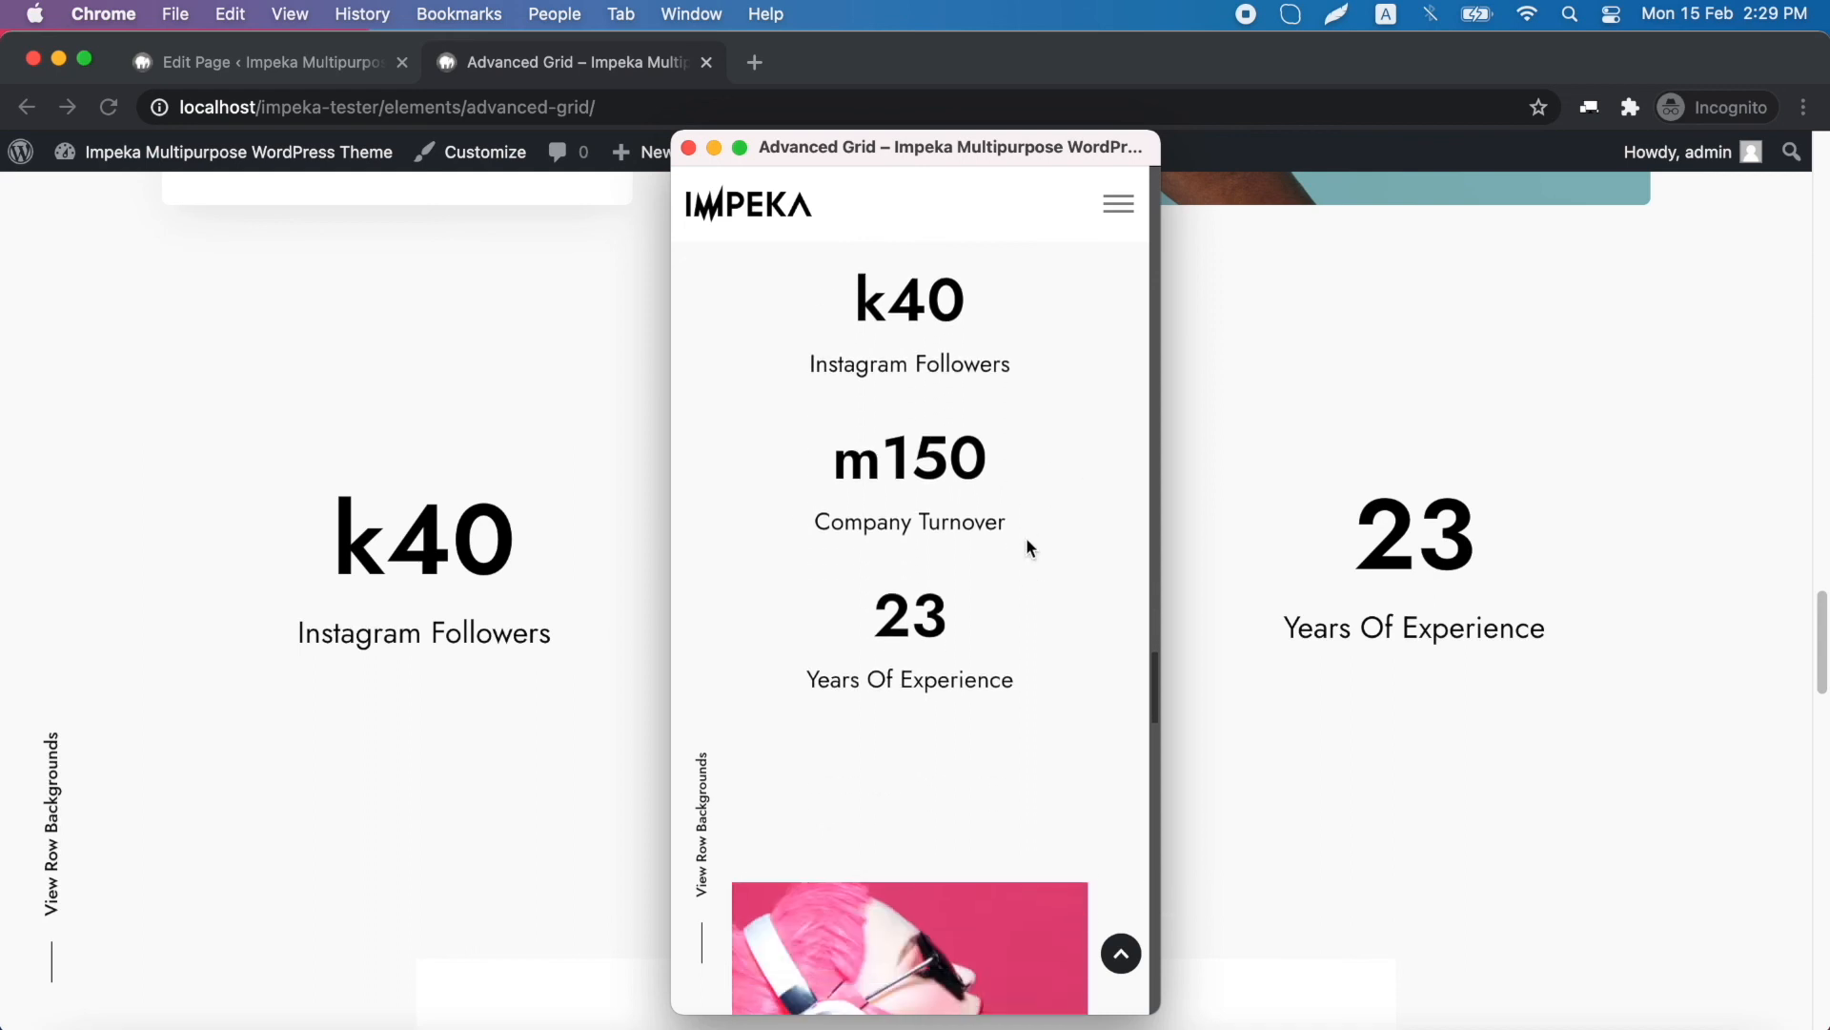
scroll(1027, 546, up, 3)
scroll(1027, 543, down, 3)
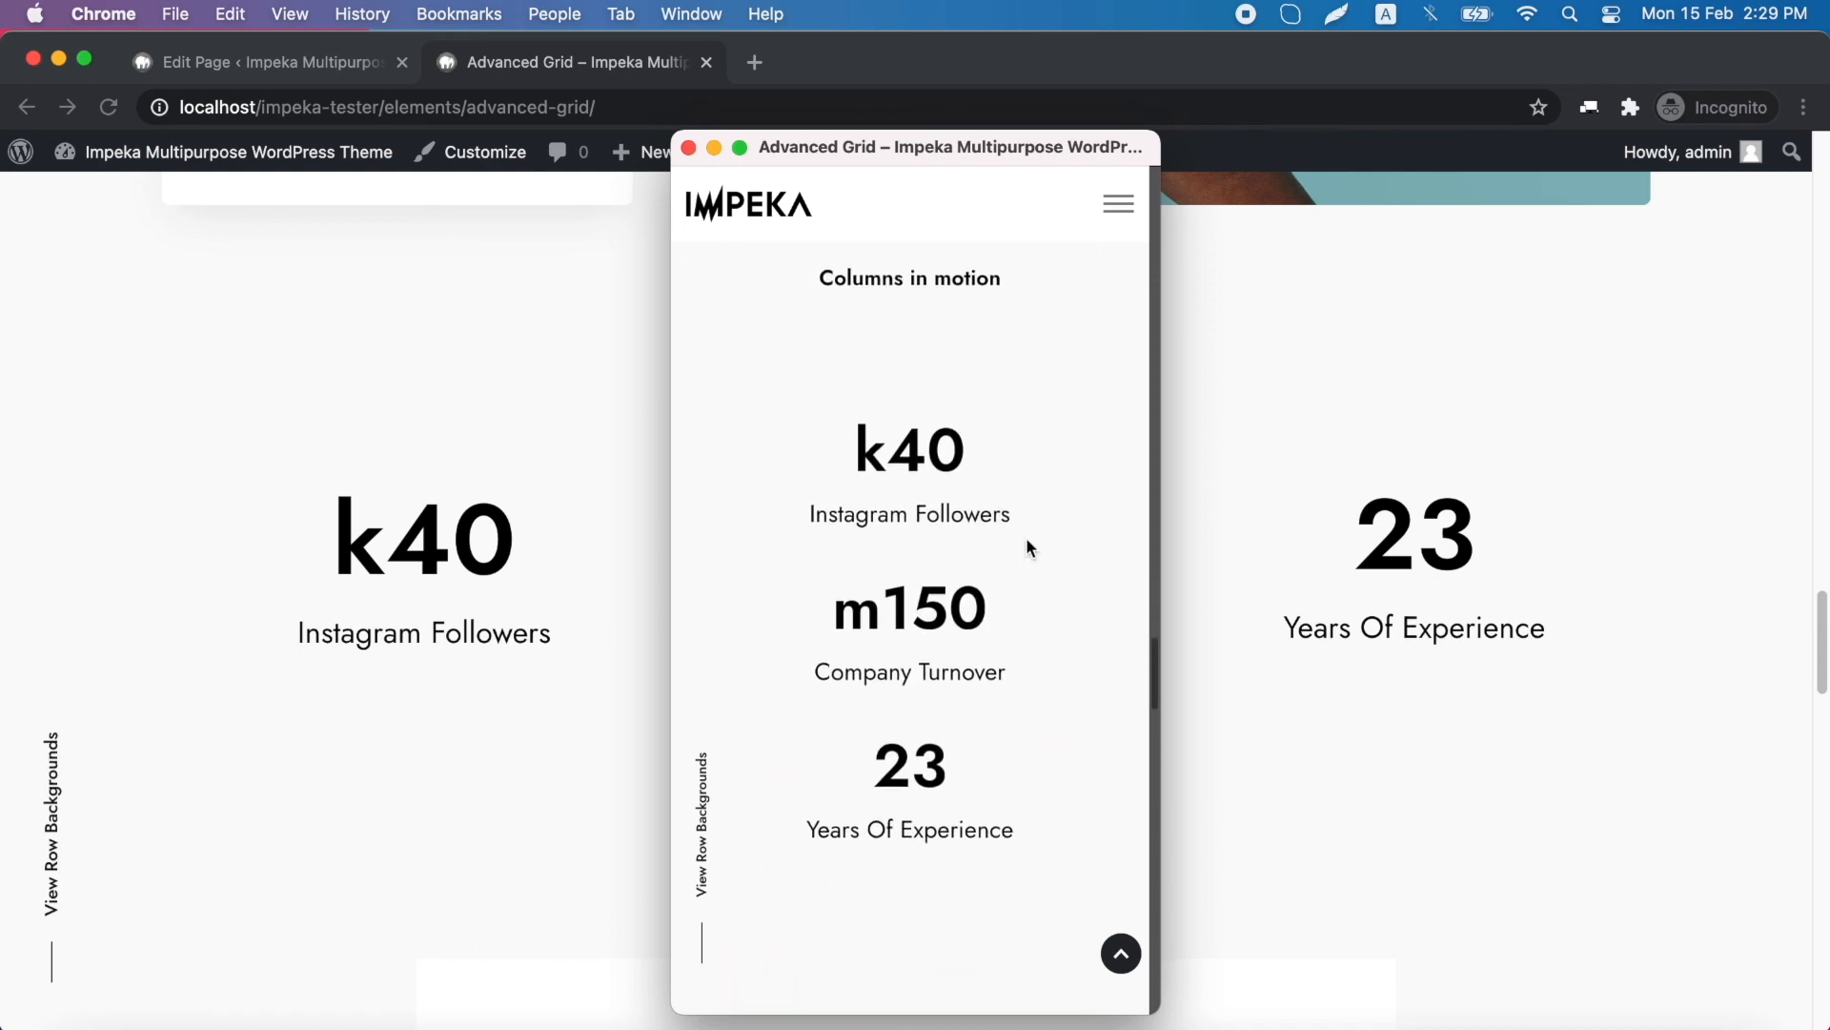
scroll(1026, 536, up, 2)
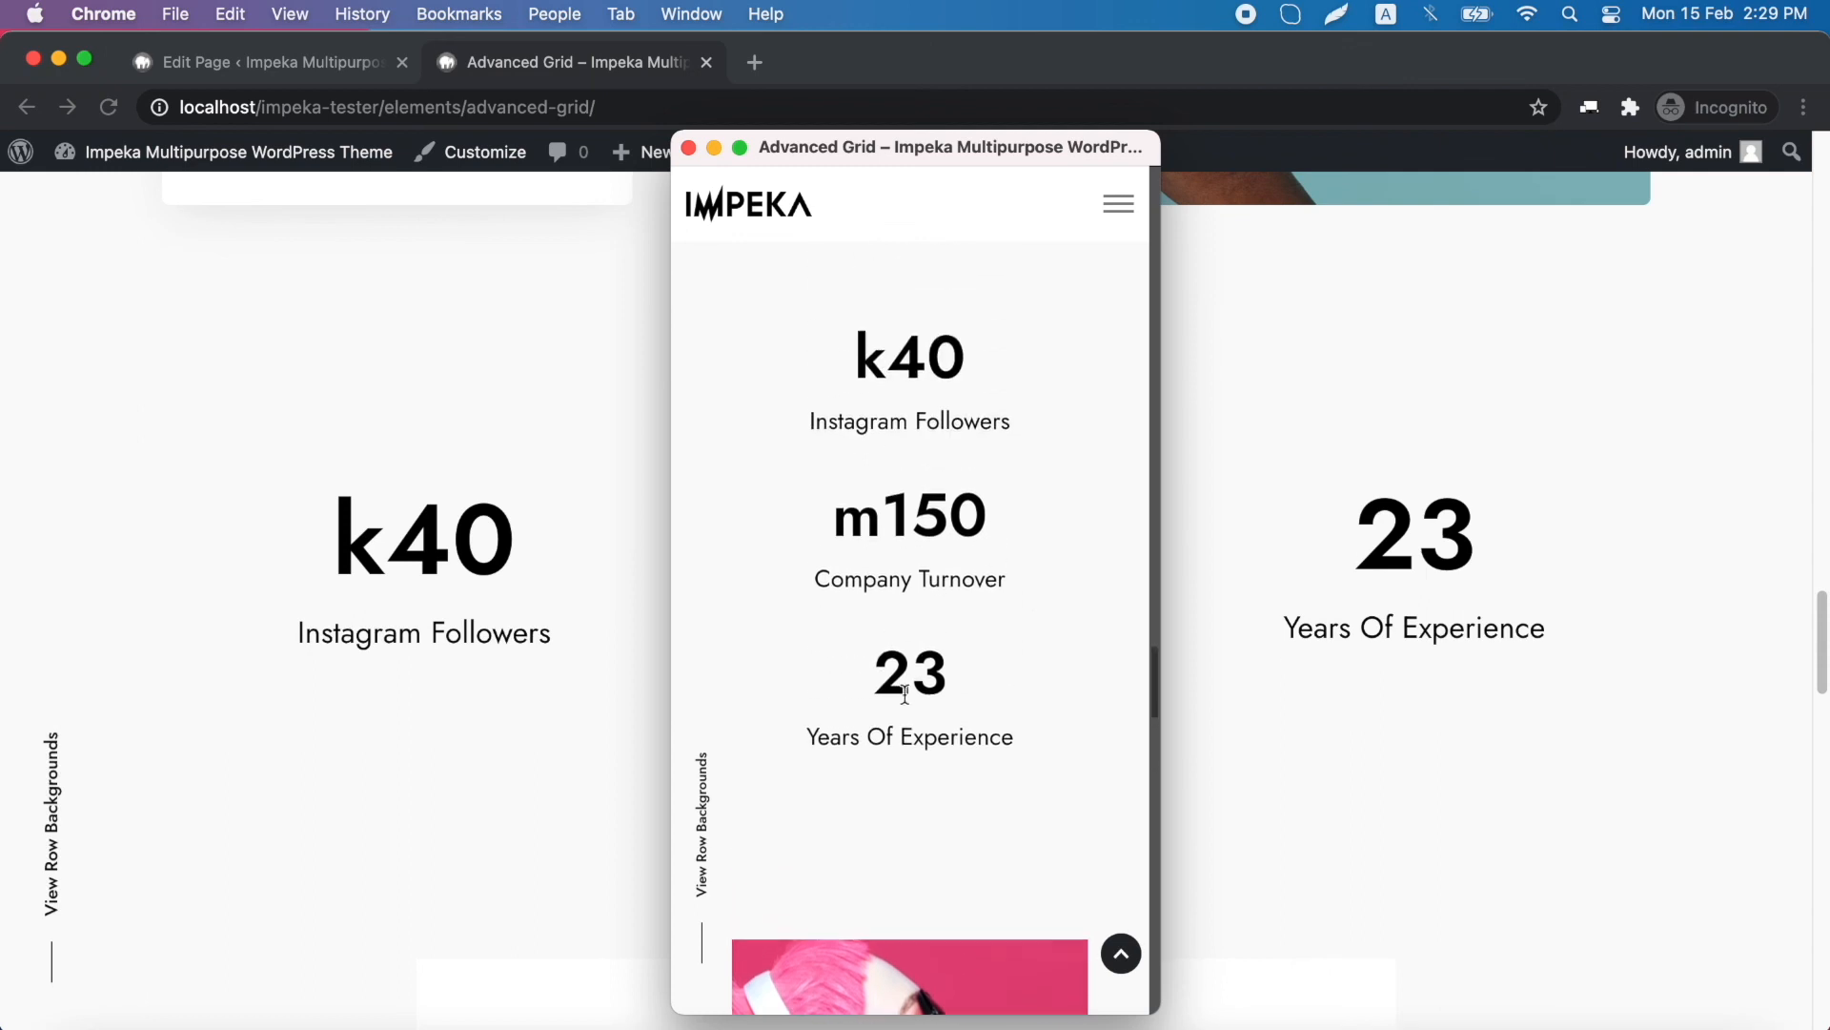
click(690, 148)
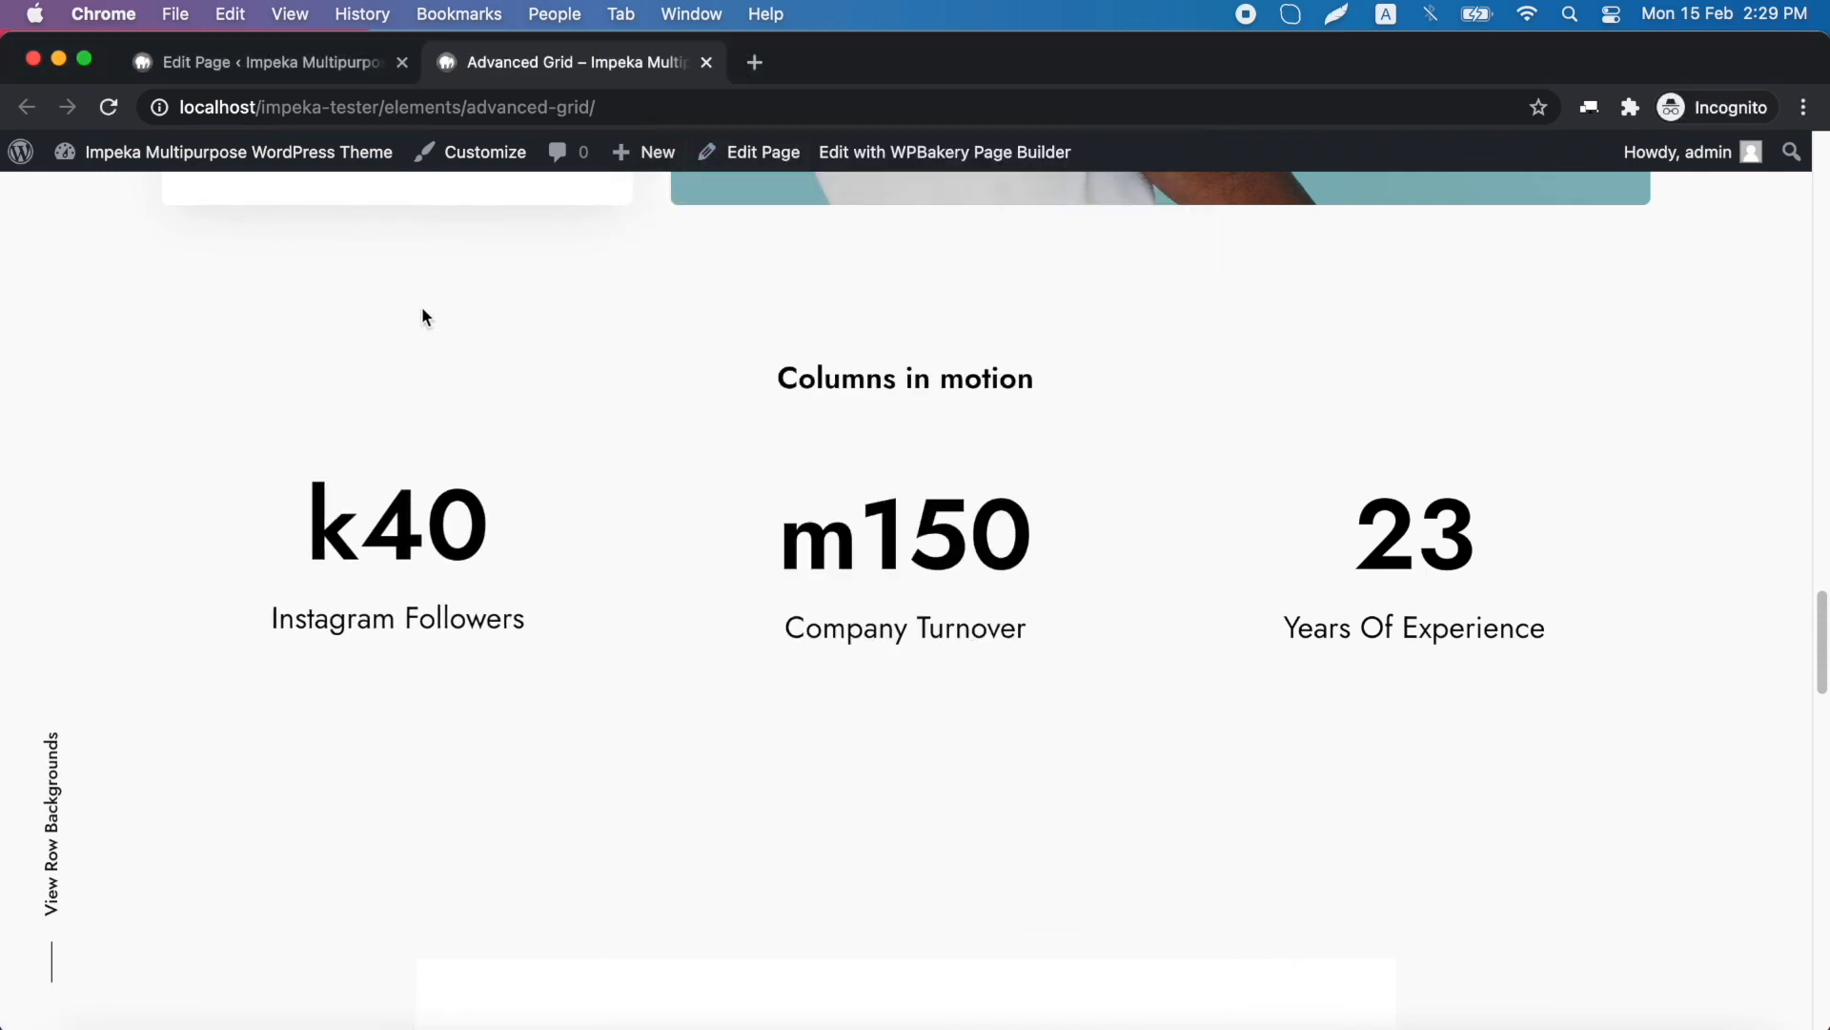
In the page editor, open the Design Options of the wide middle column in the "Broken" Grid layouts row
click(265, 63)
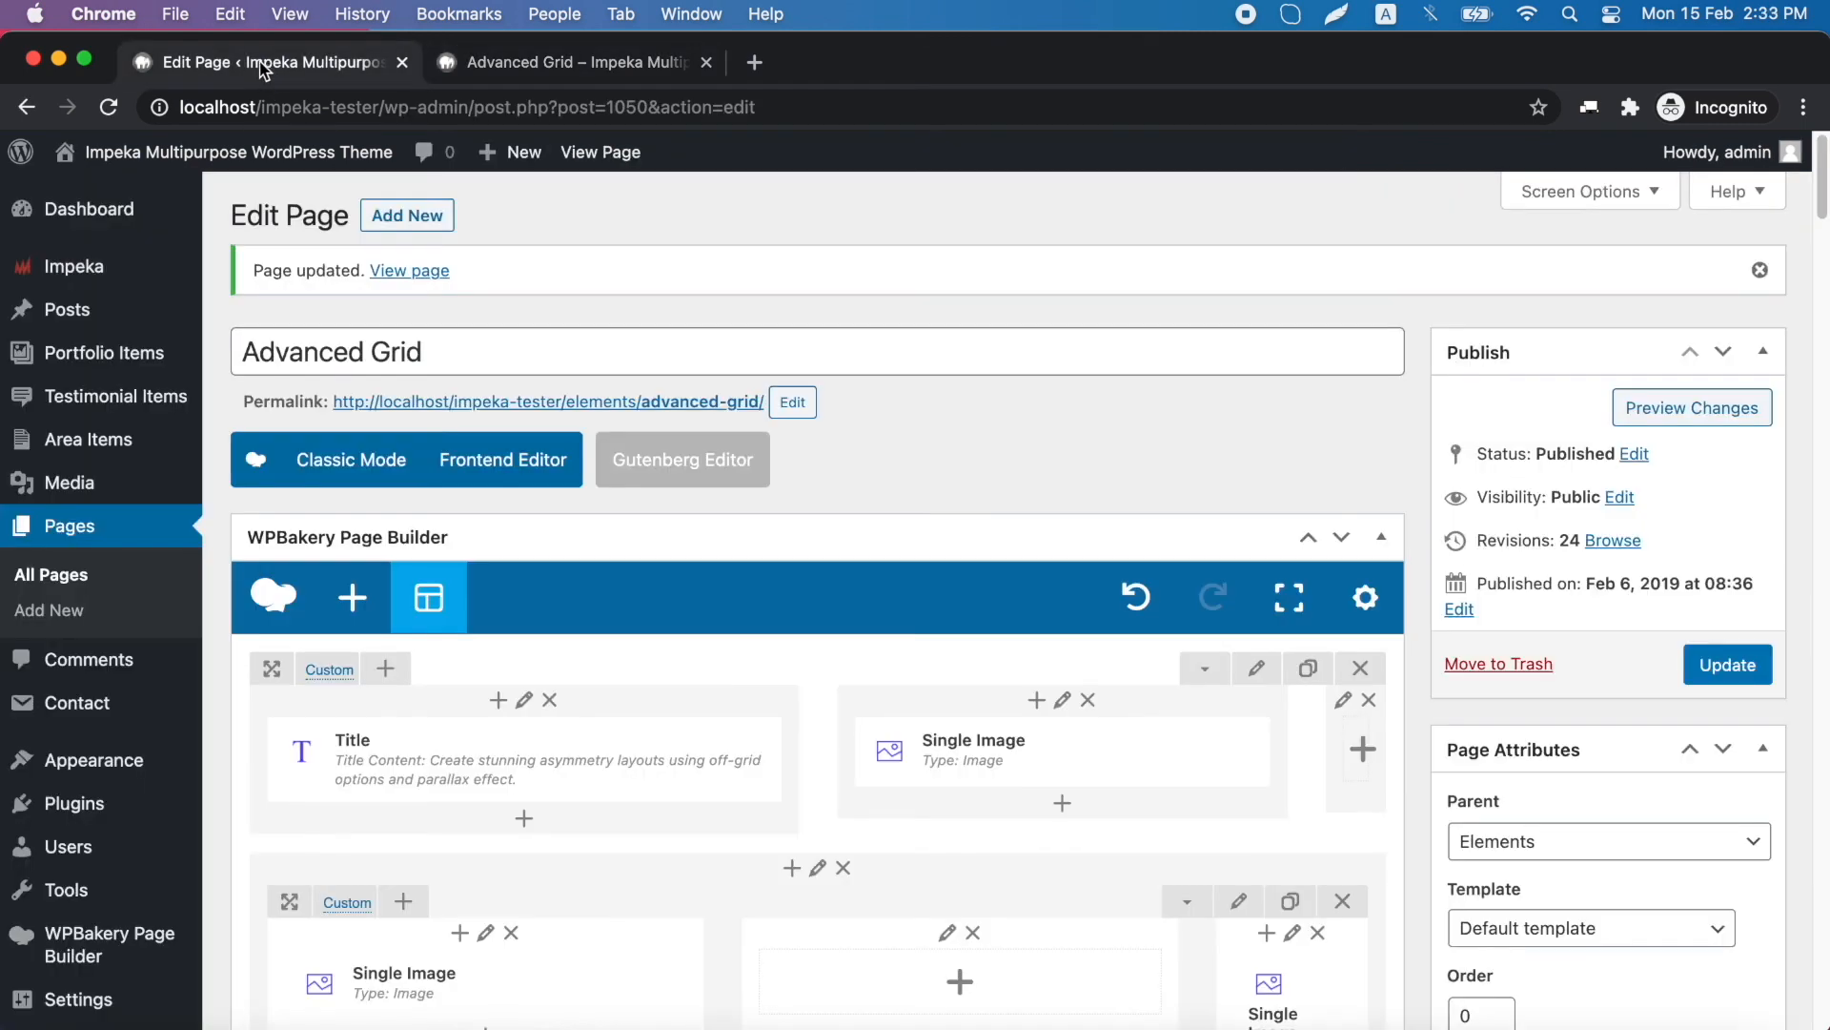
scroll(624, 600, down, 5)
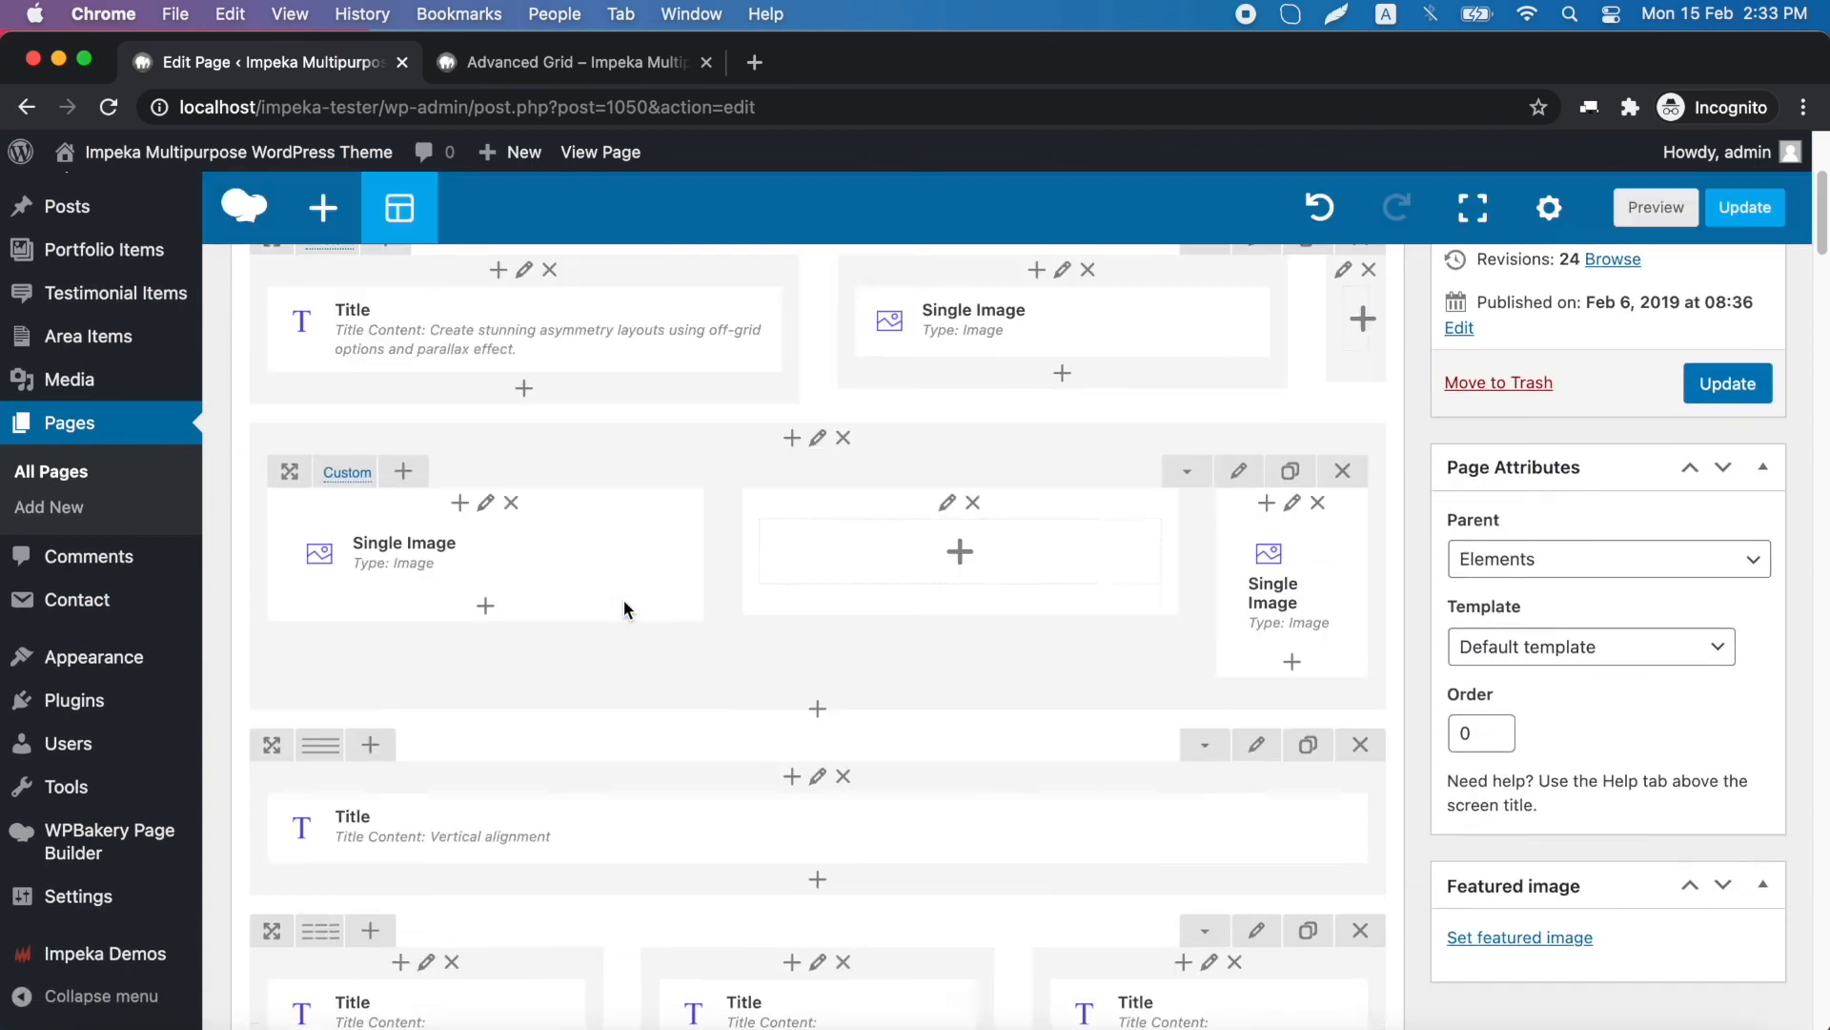
scroll(624, 598, down, 15)
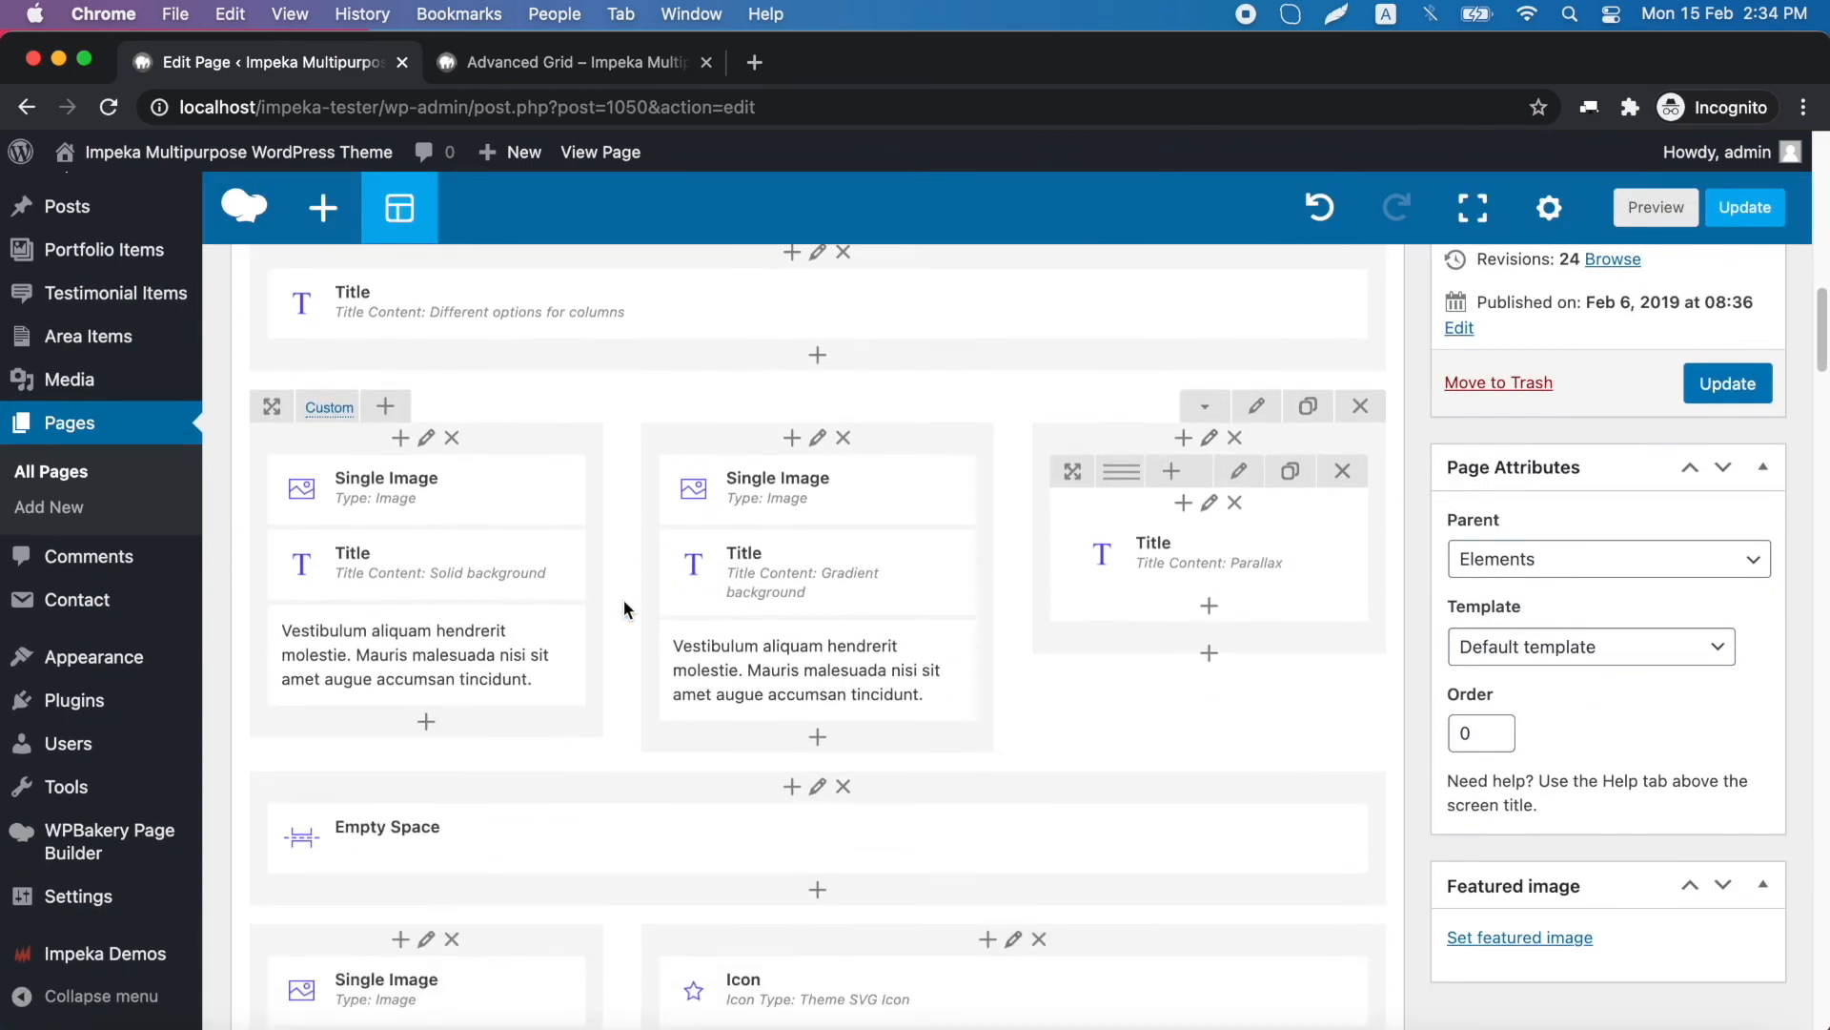
scroll(624, 598, down, 20)
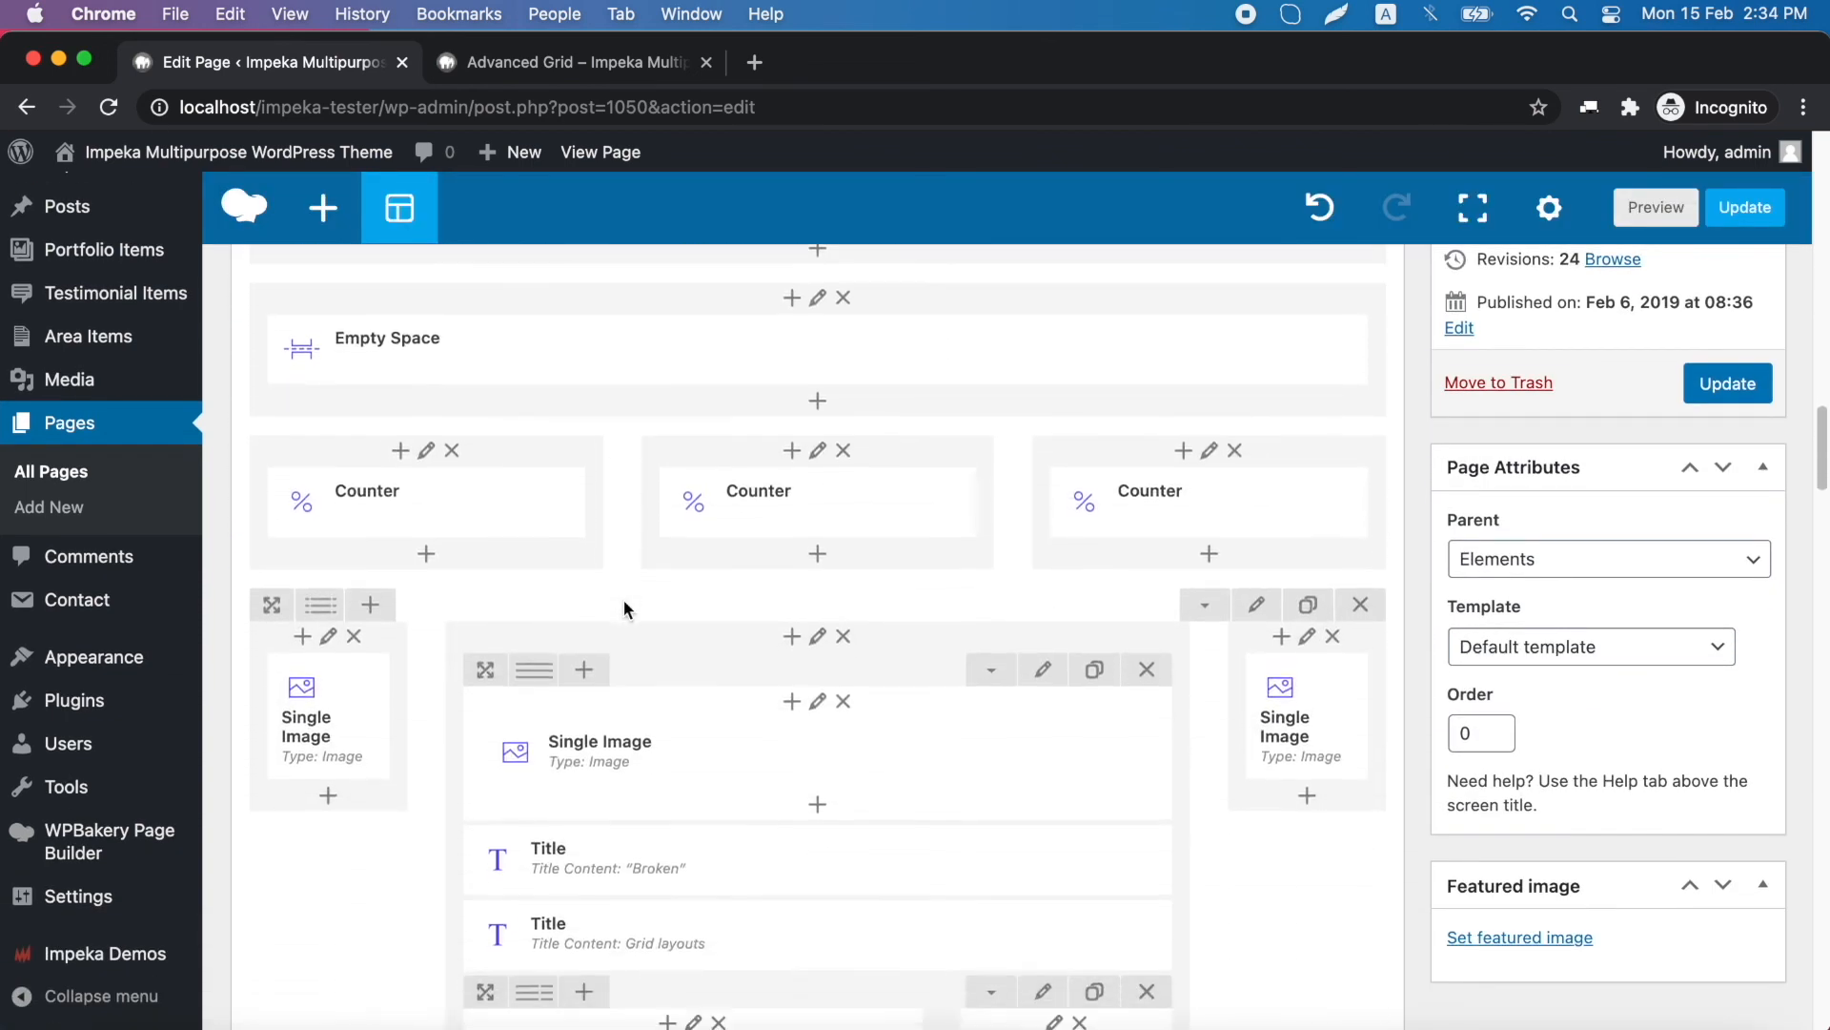
scroll(623, 598, down, 3)
scroll(623, 599, up, 4)
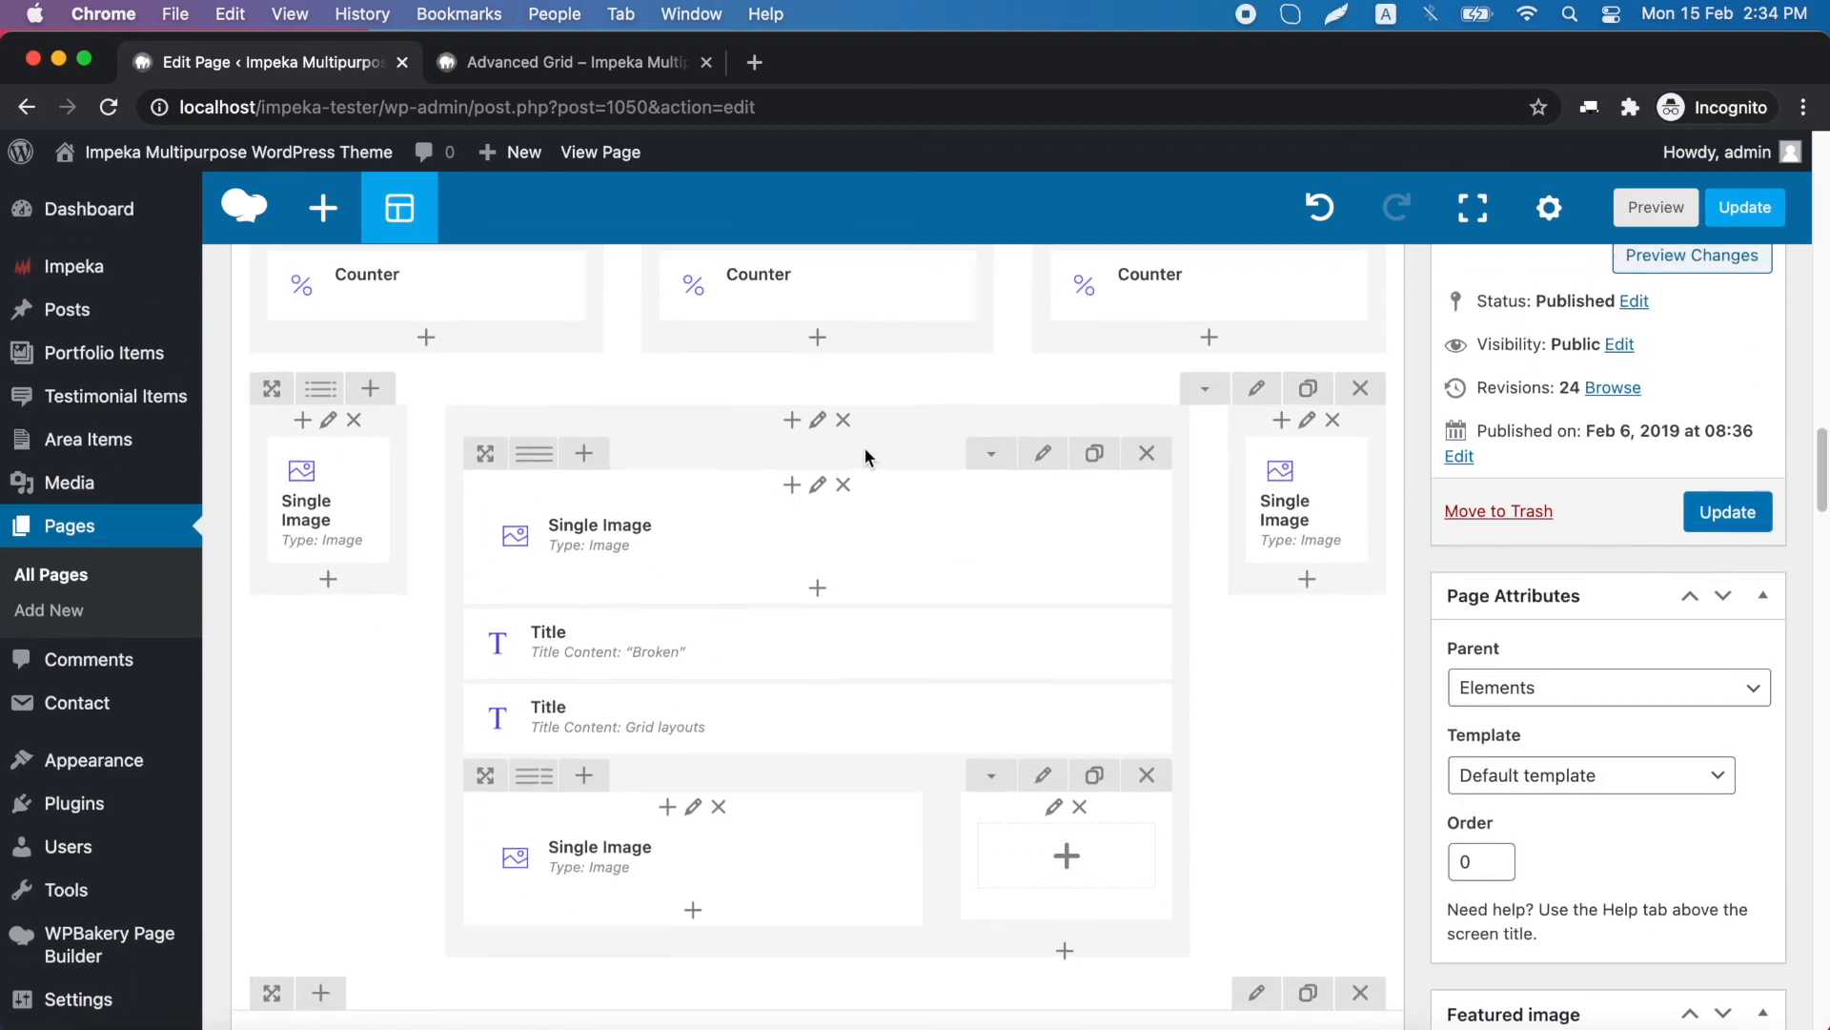
click(818, 420)
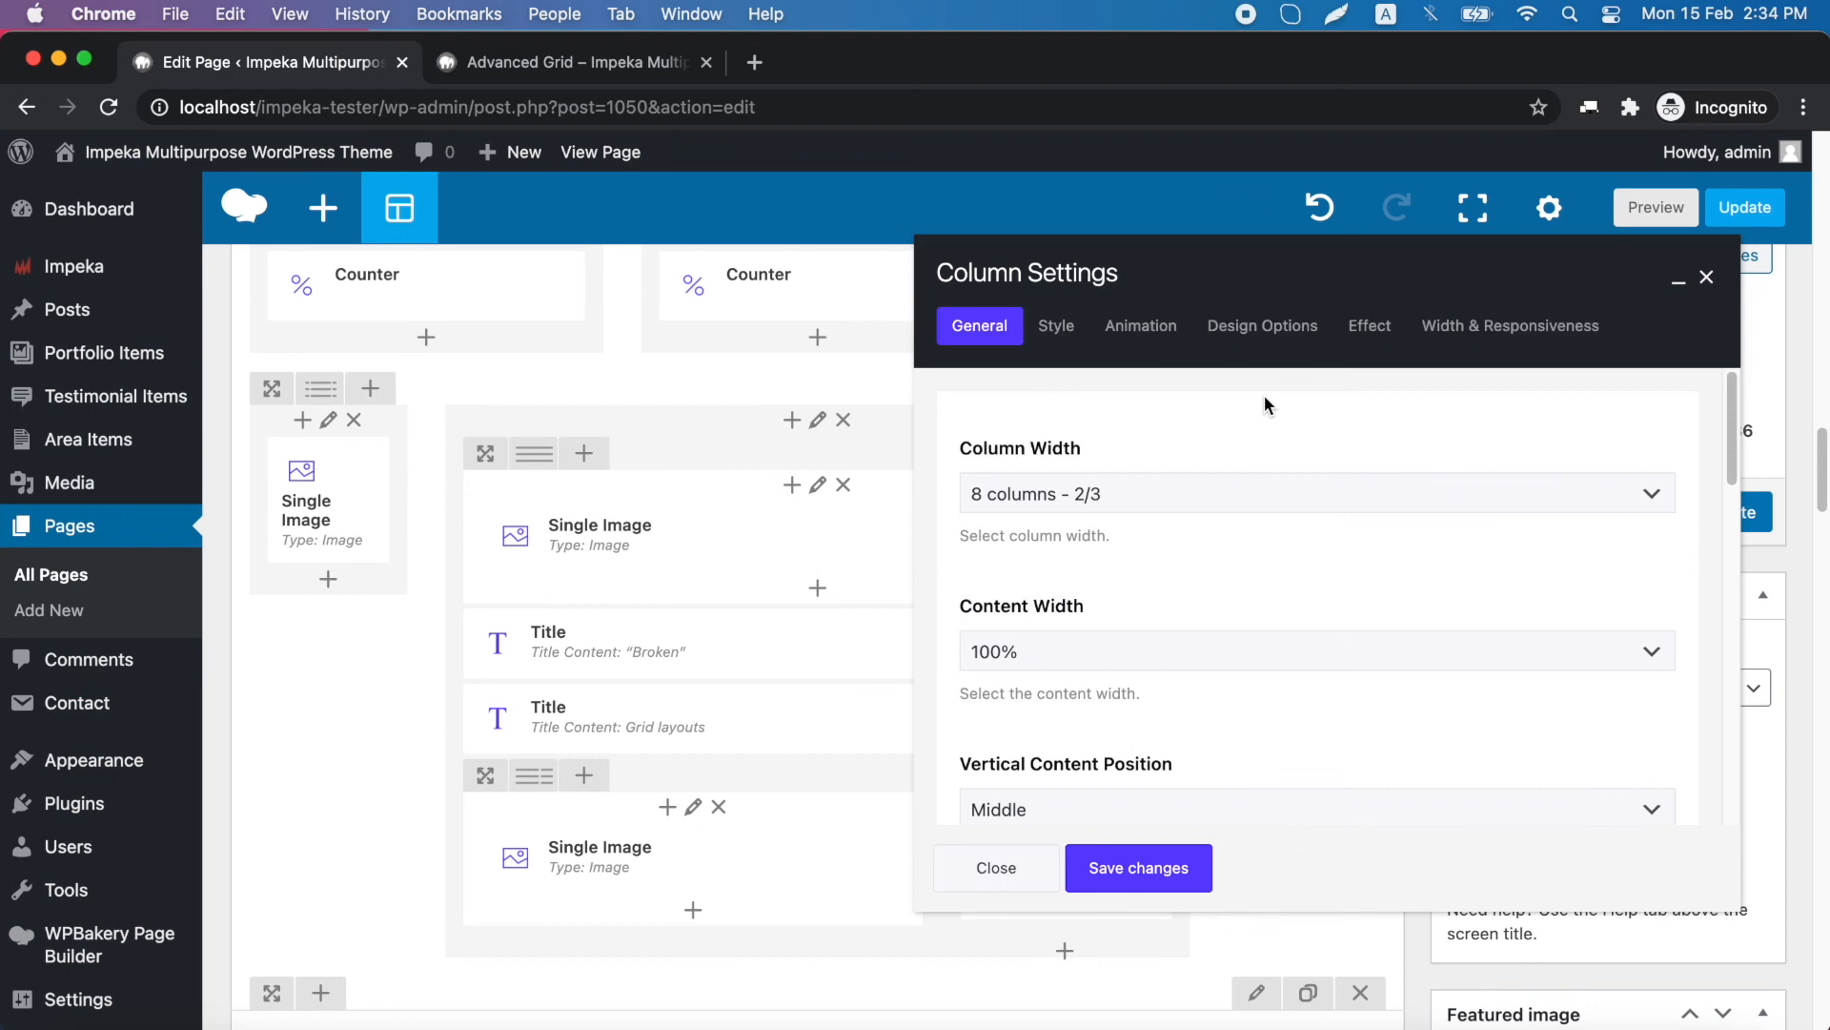
click(1264, 329)
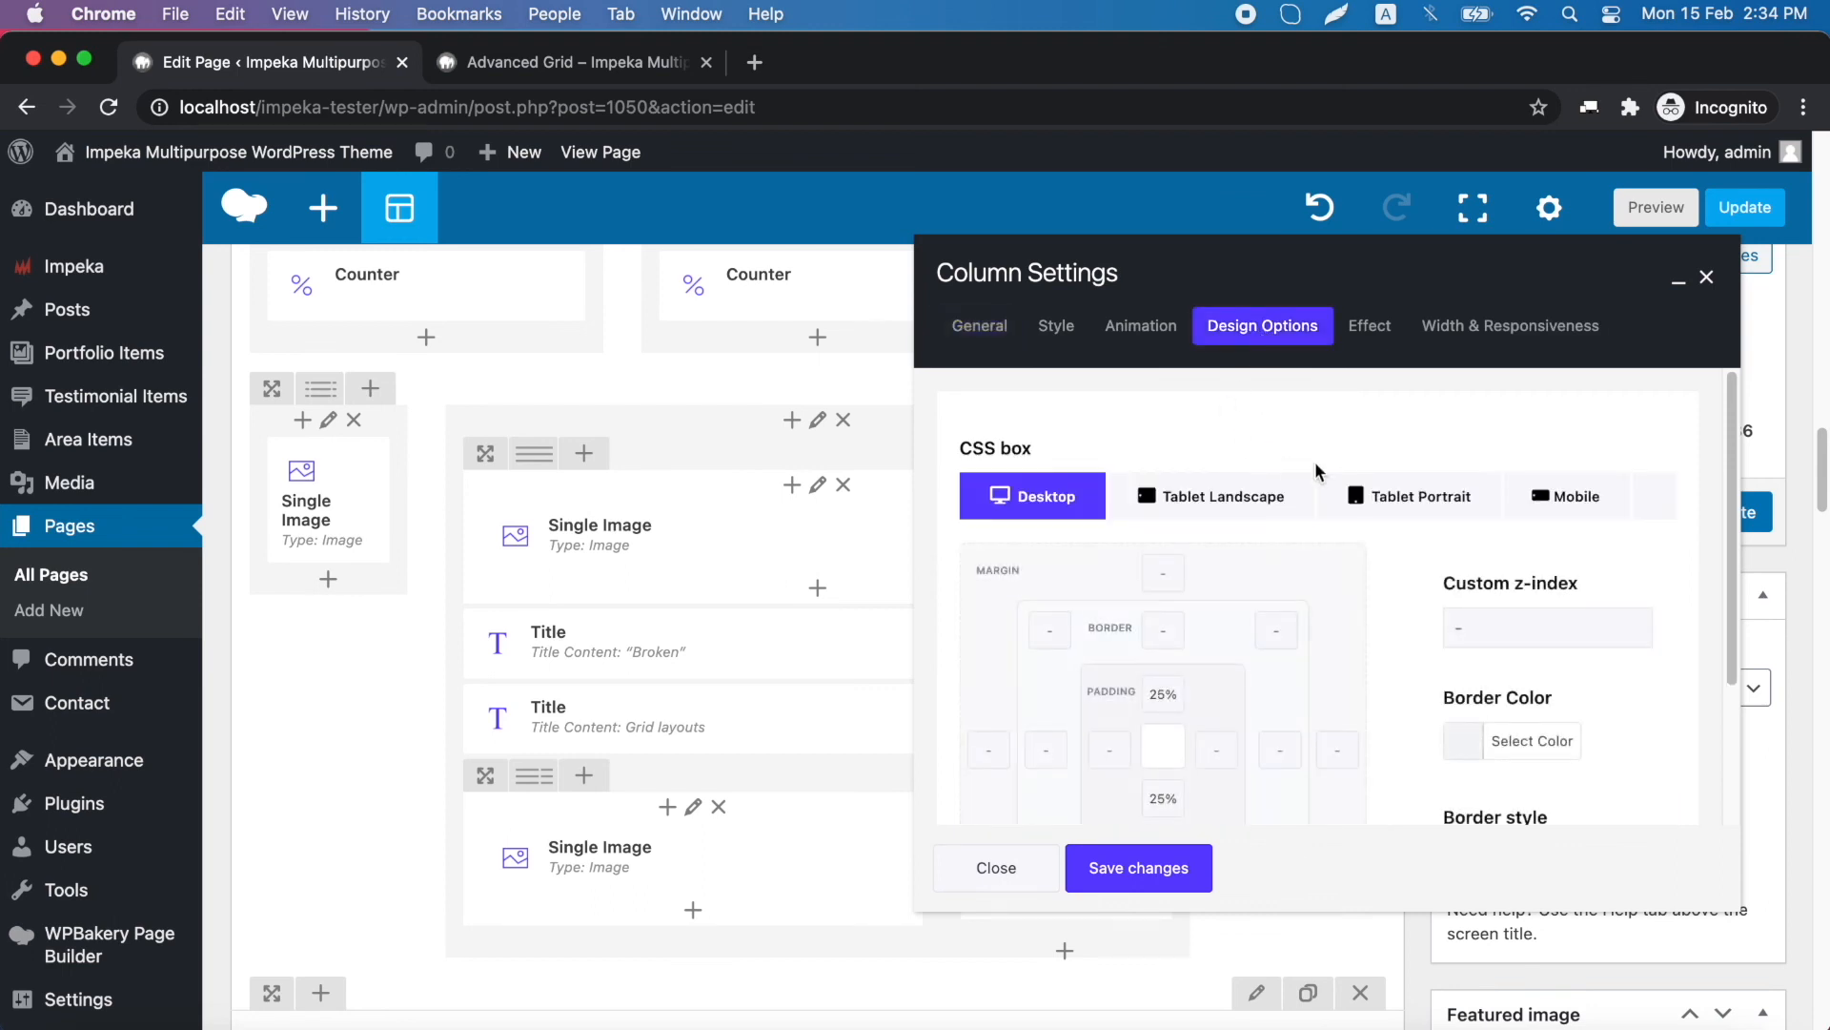
Review the column's CSS box margin, border and padding fields for Desktop, Tablet Landscape, Tablet Portrait and Mobile
scroll(1398, 642, down, 2)
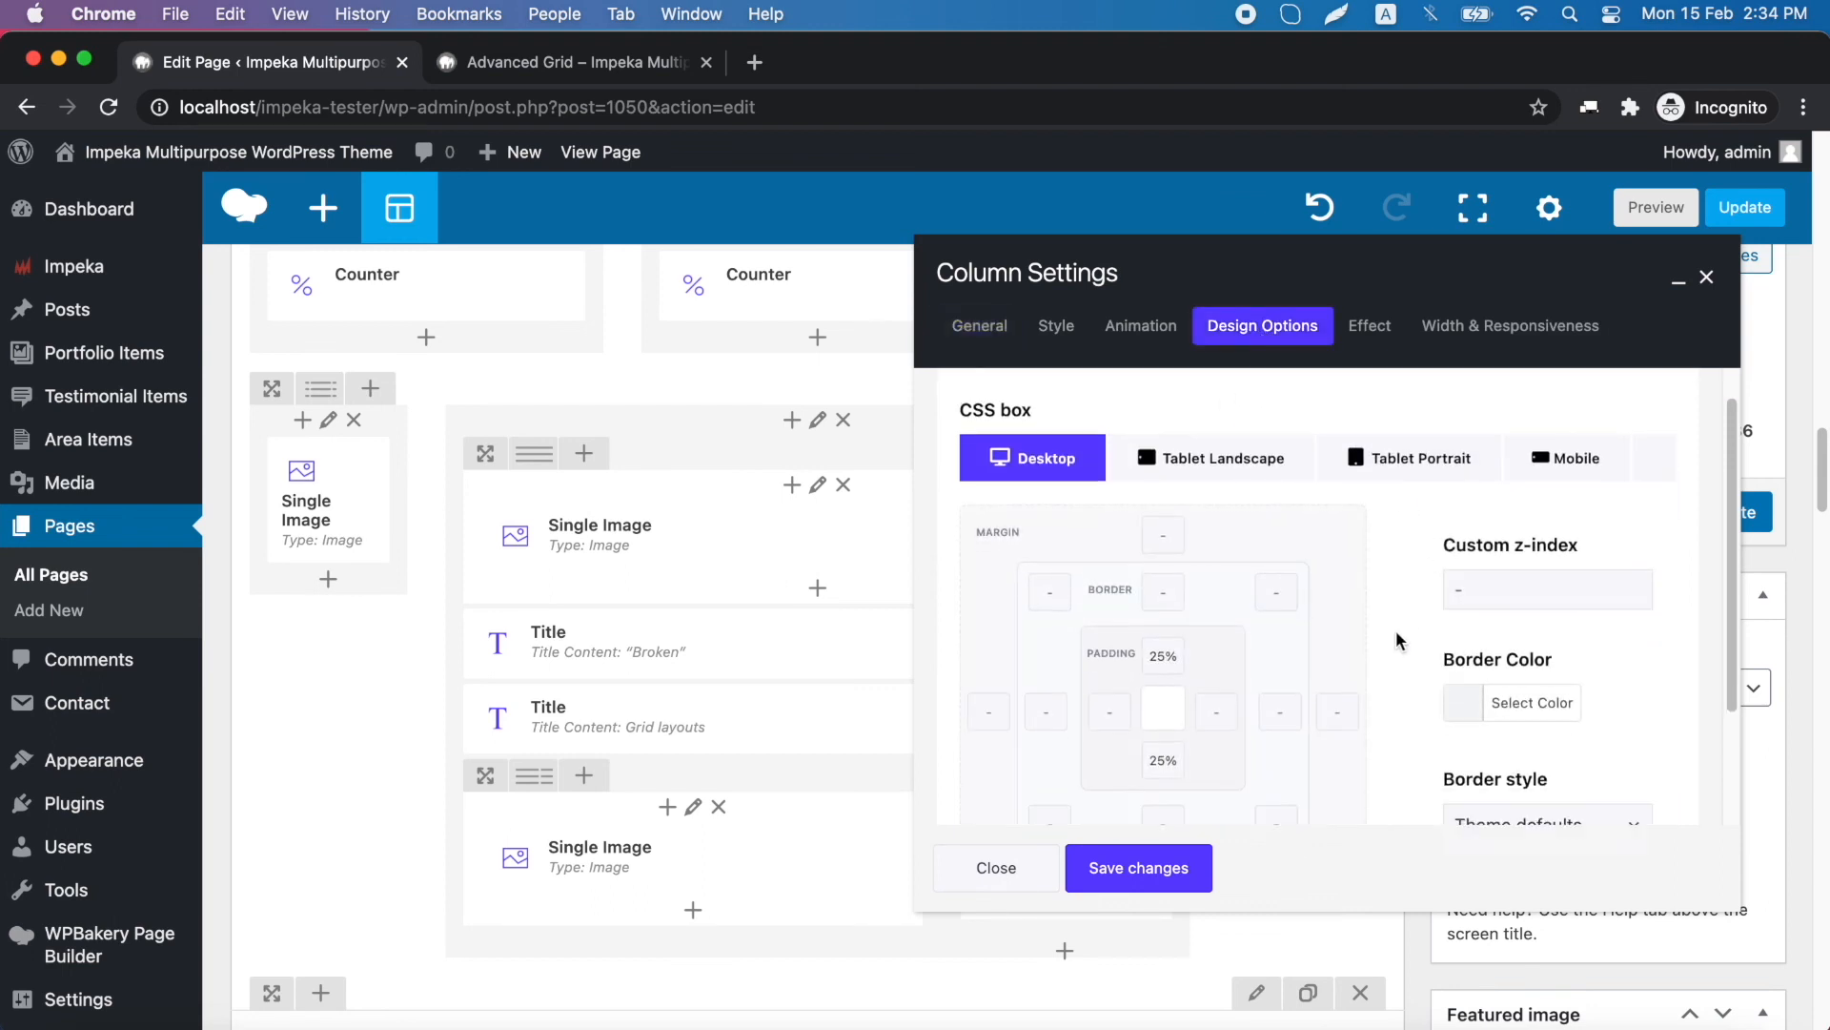
scroll(1398, 641, down, 1)
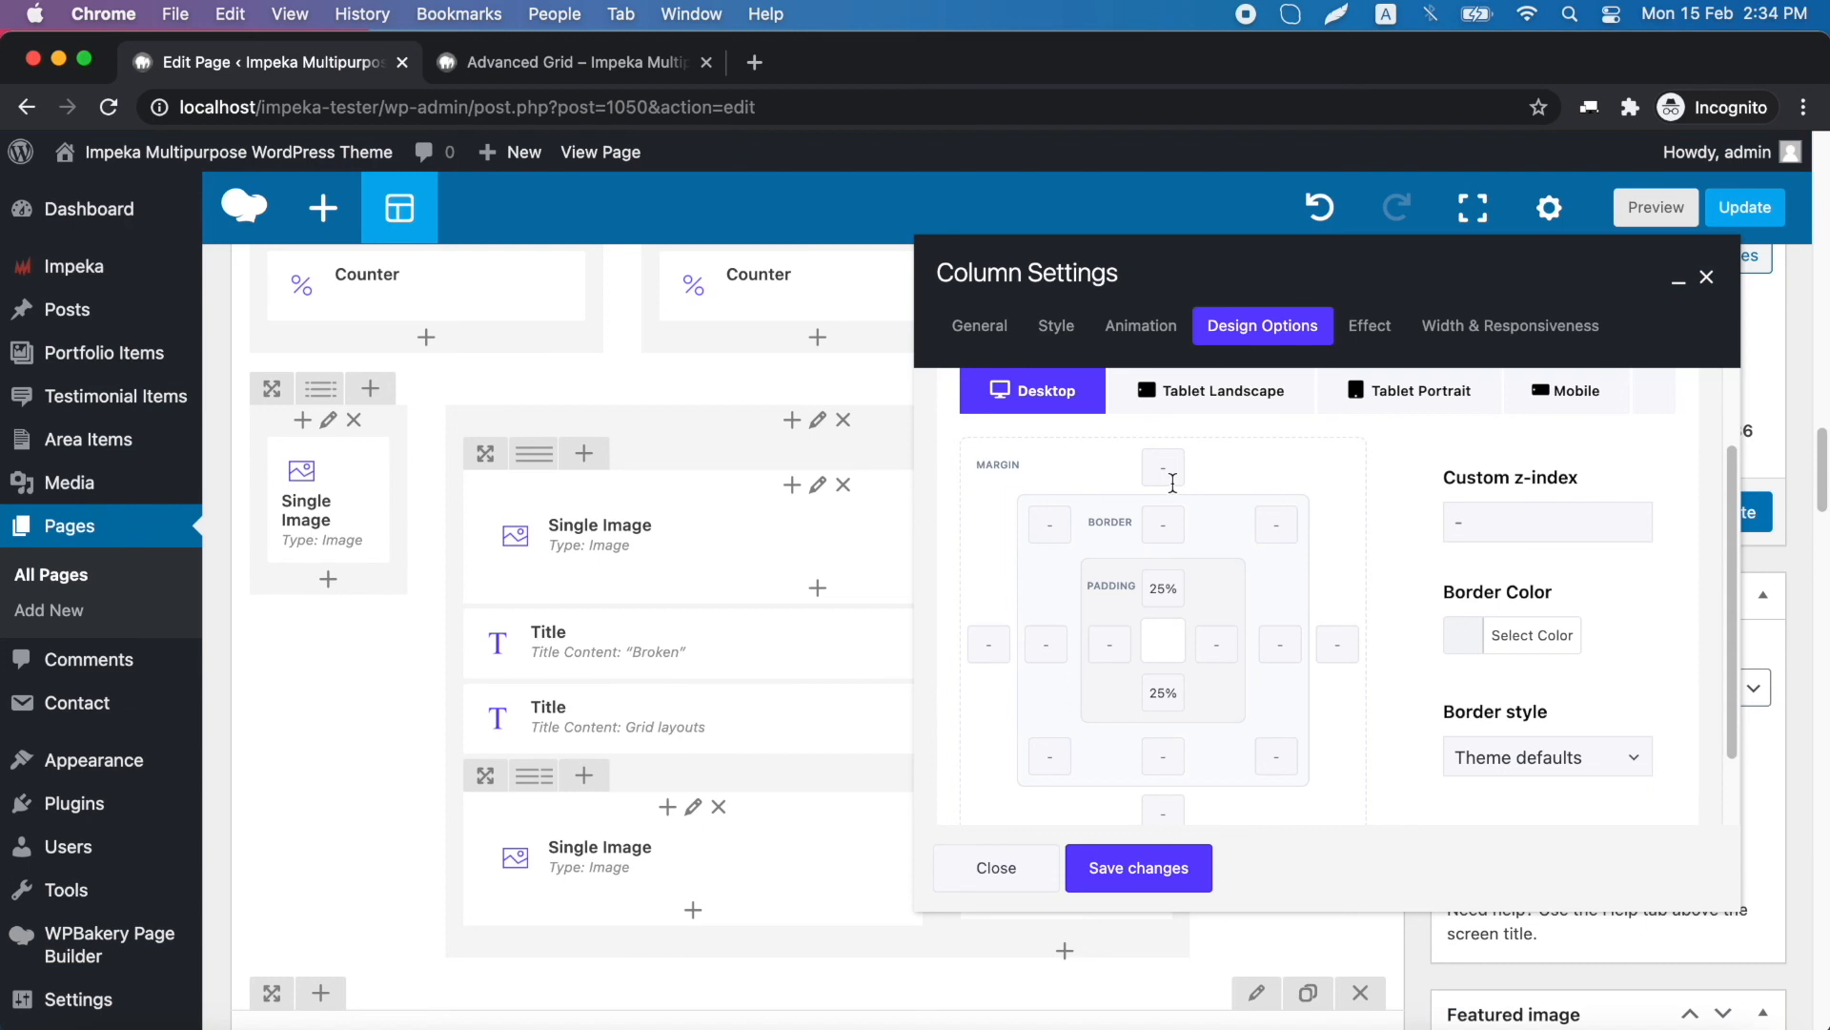
scroll(1403, 541, up, 1)
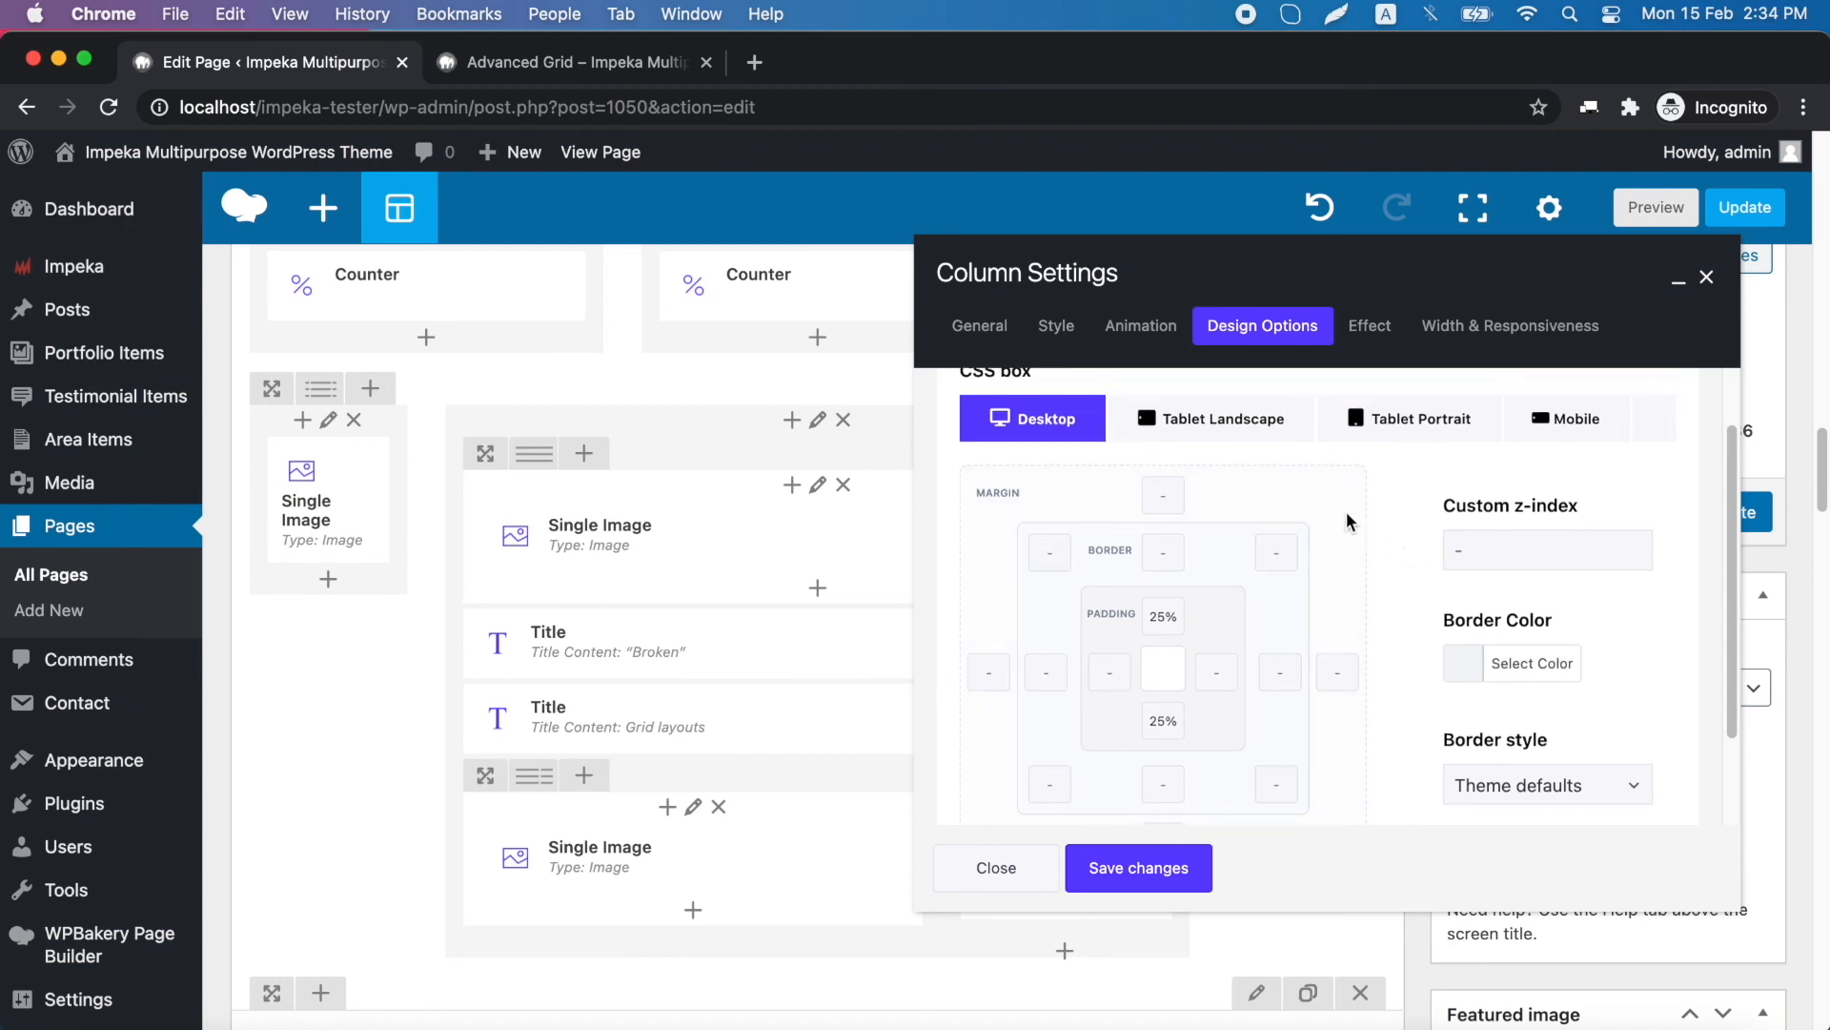
scroll(1376, 561, up, 1)
click(1217, 481)
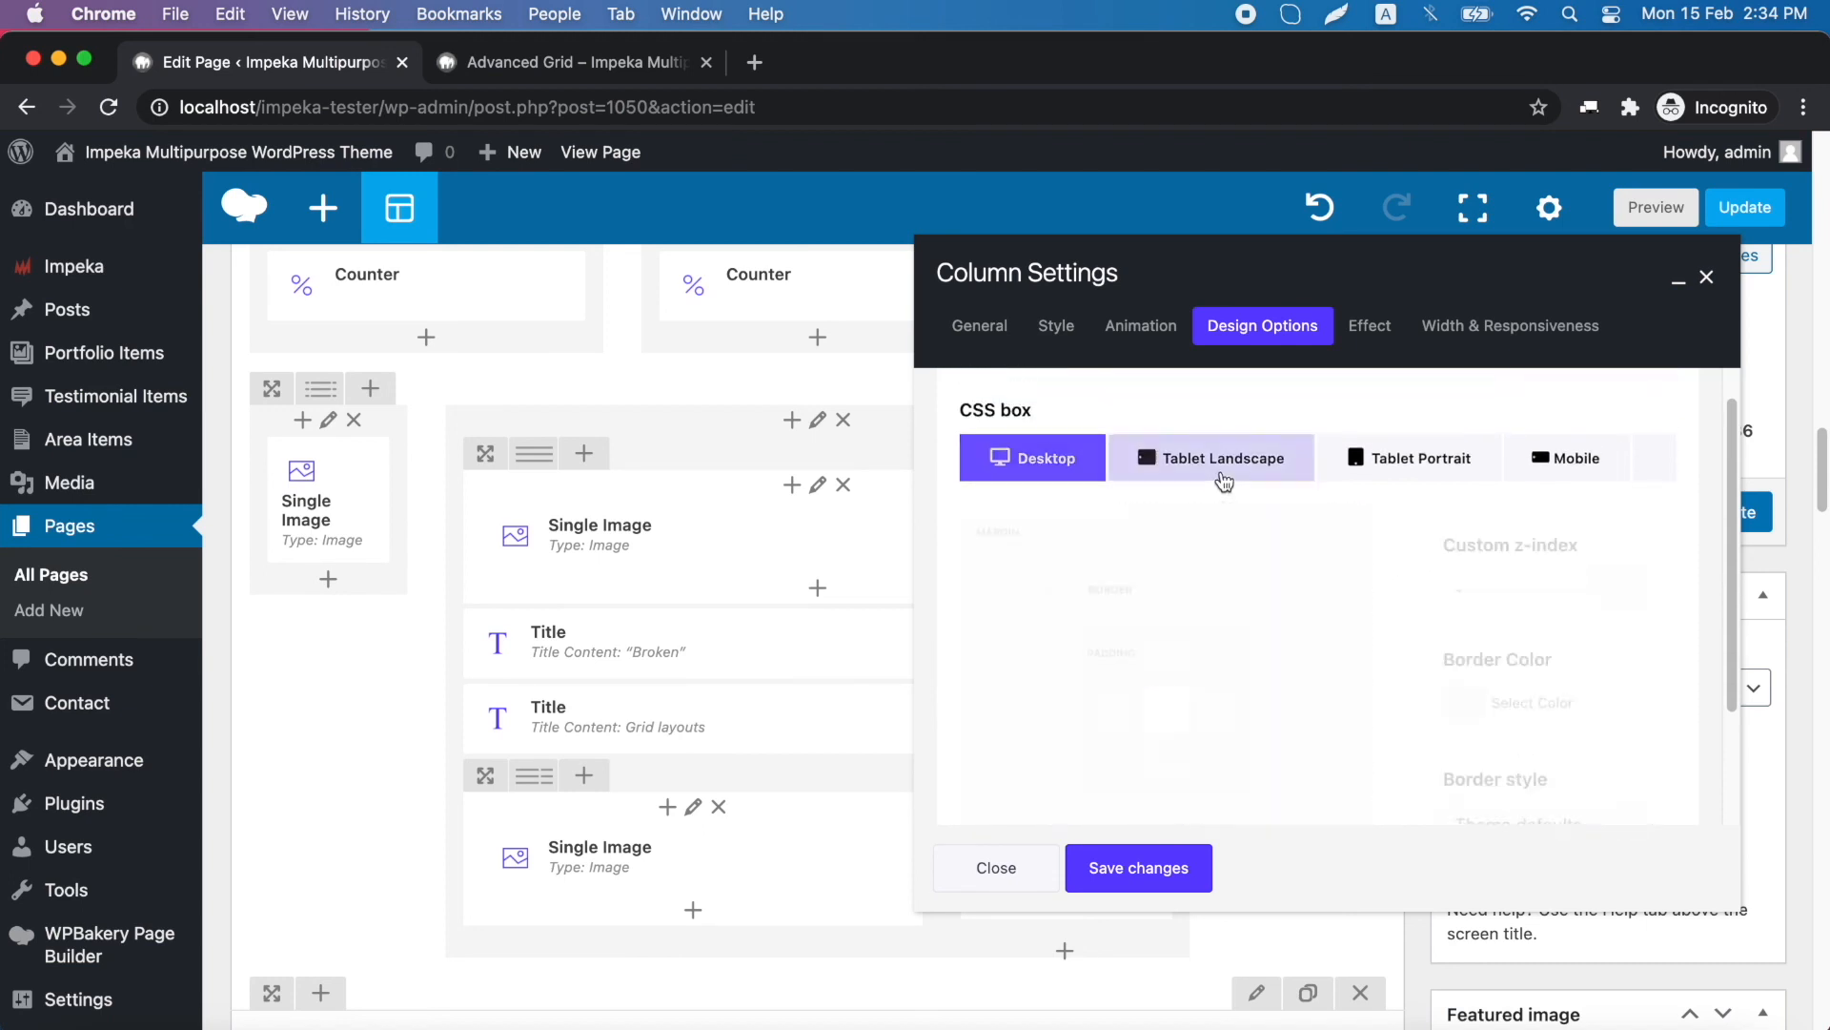
click(1411, 475)
click(1564, 477)
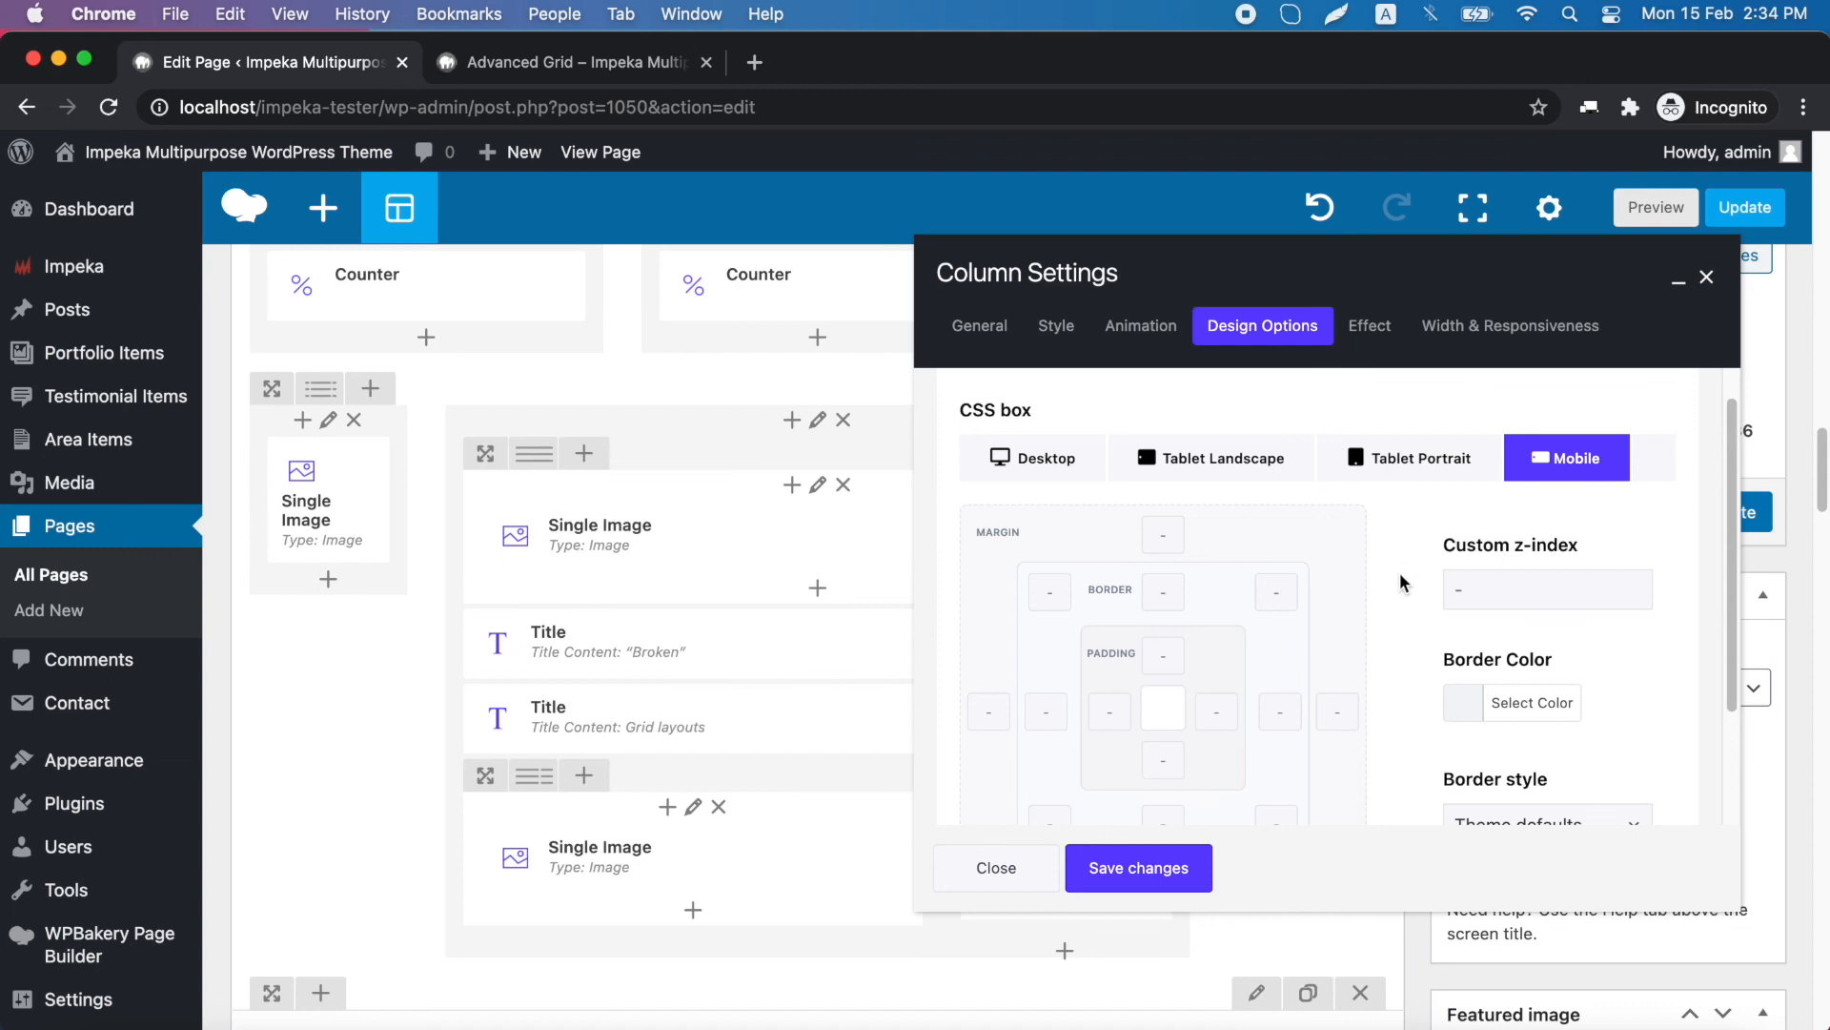
Save the middle column's settings and return to the "Broken" Grid layouts section on the live Advanced Grid page
click(1144, 868)
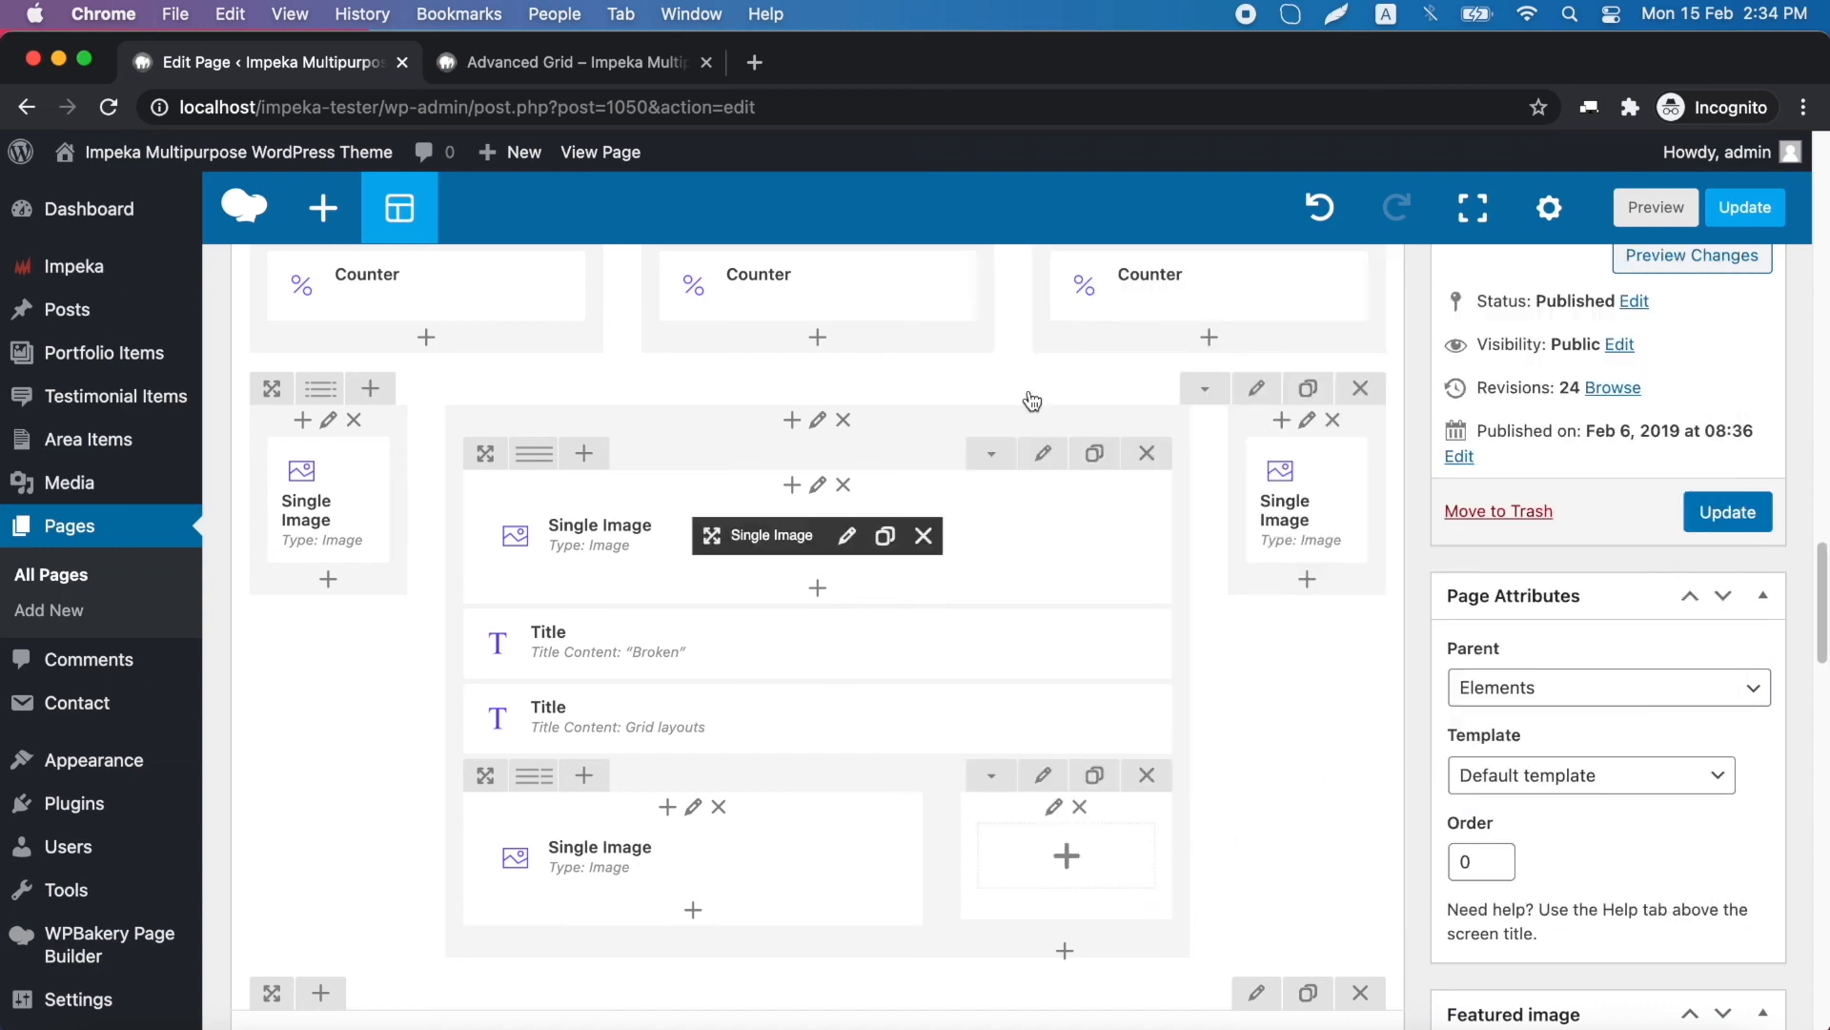
click(637, 59)
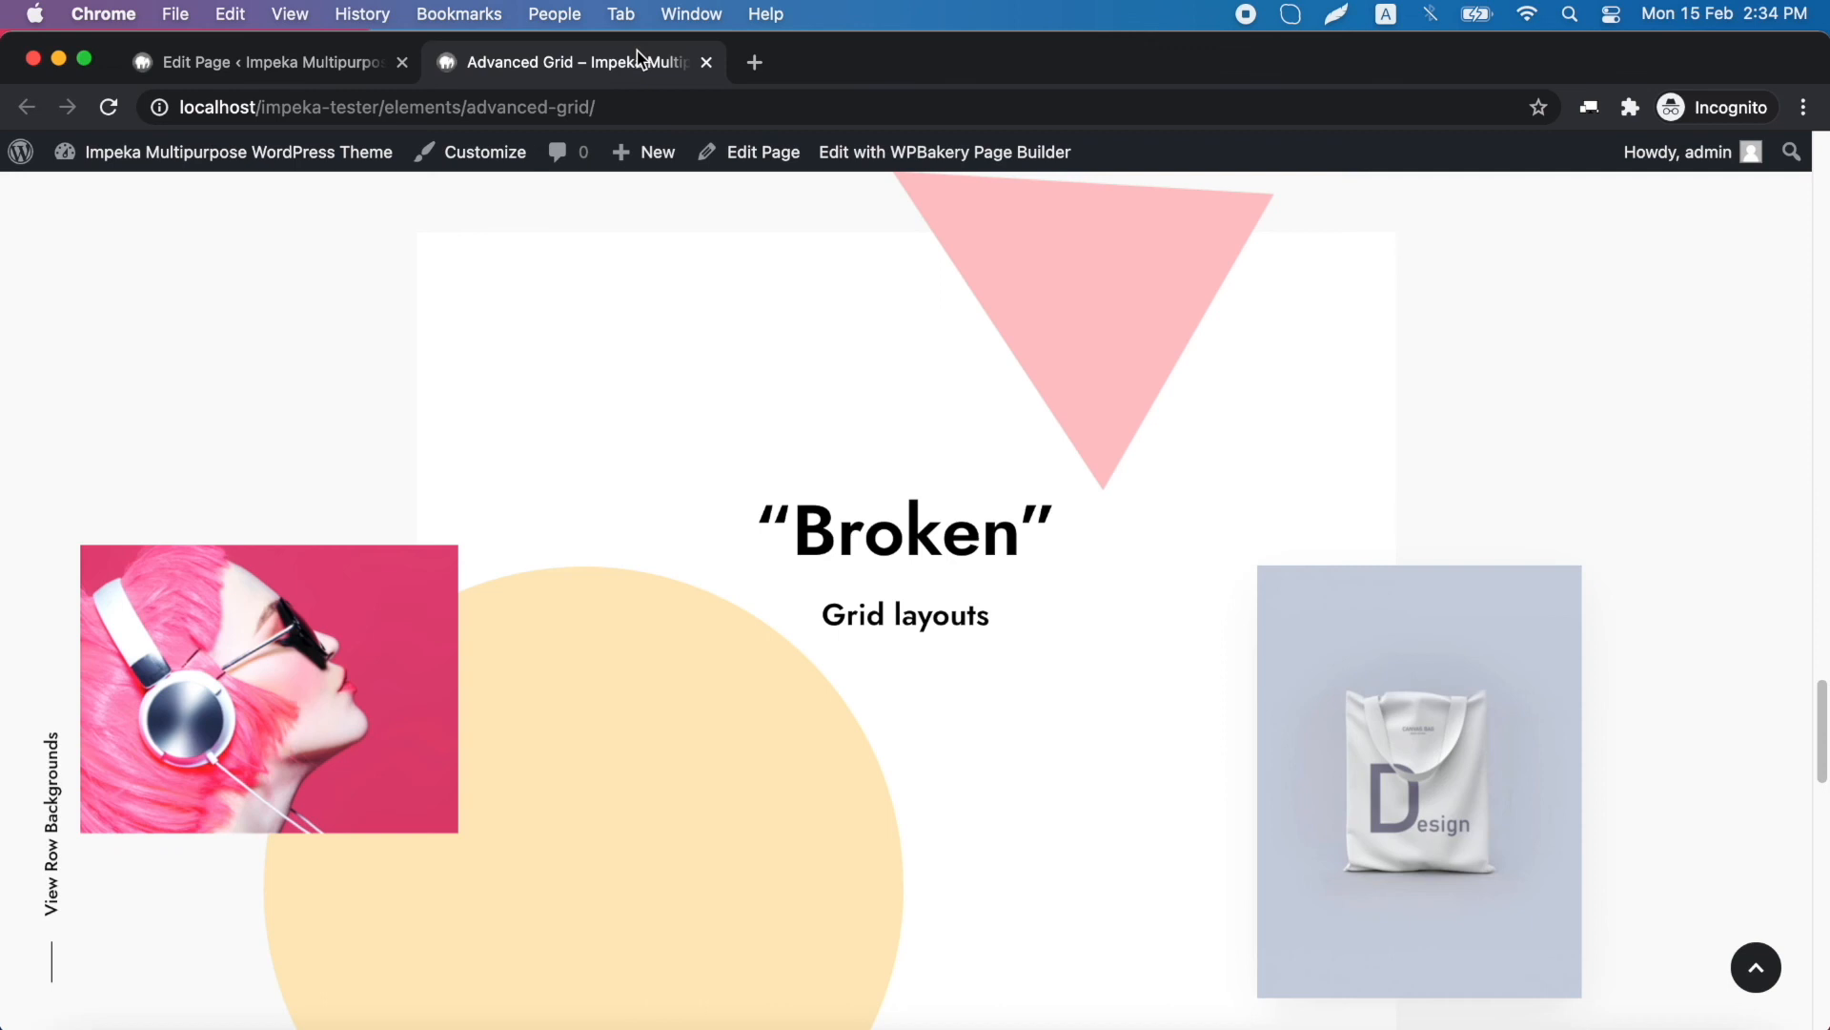